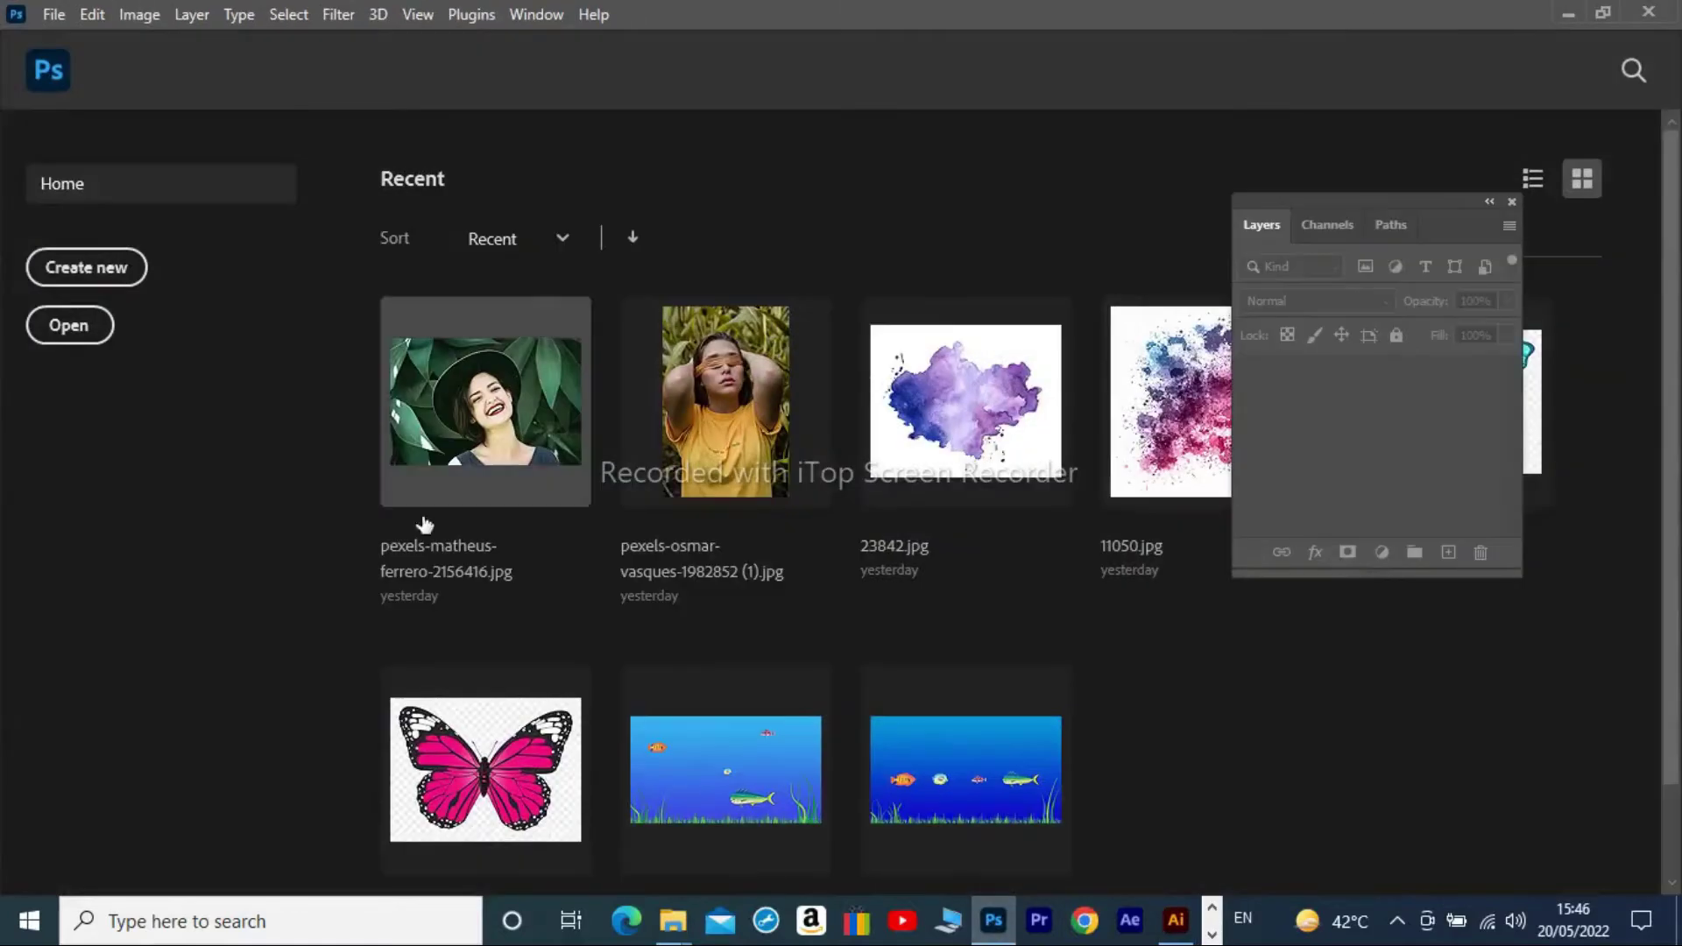
Create a 1920x1080 Film & Video document with a top-to-bottom cyan-to-blue gradient.
left_click(841, 67)
key("Return")
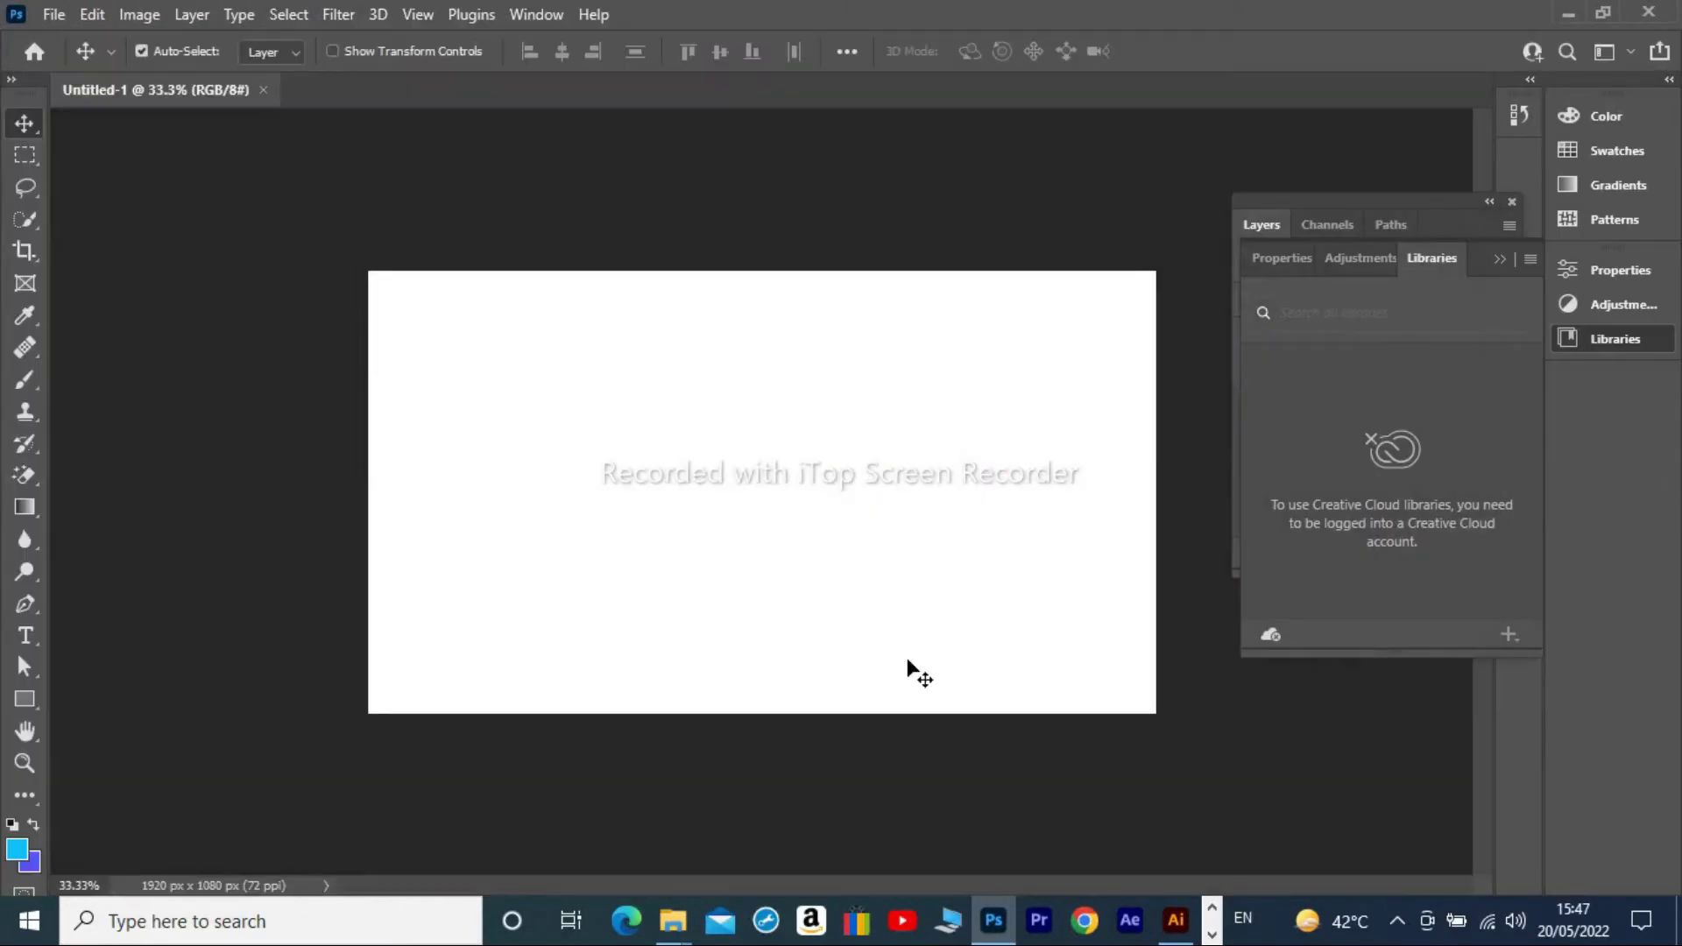
key("g")
left_click_drag(740, 380, 722, 767)
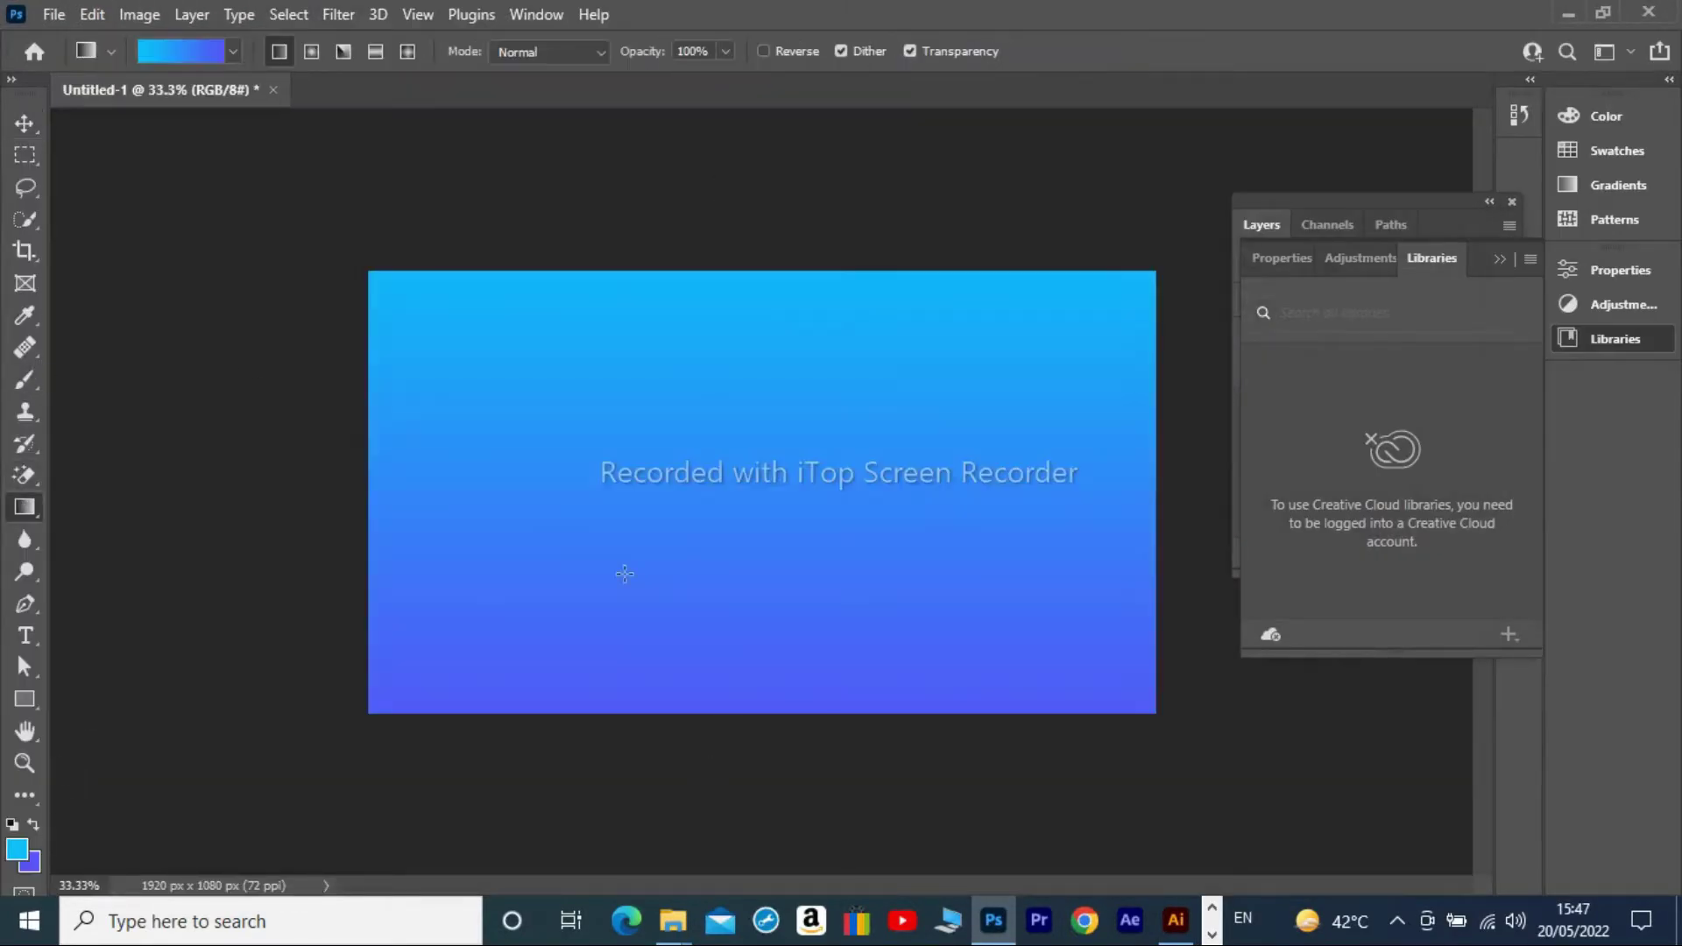
left_click(1500, 258)
Convert the background into Layer 0 and paste in the grass clump.
double_click(1343, 379)
left_click(1034, 255)
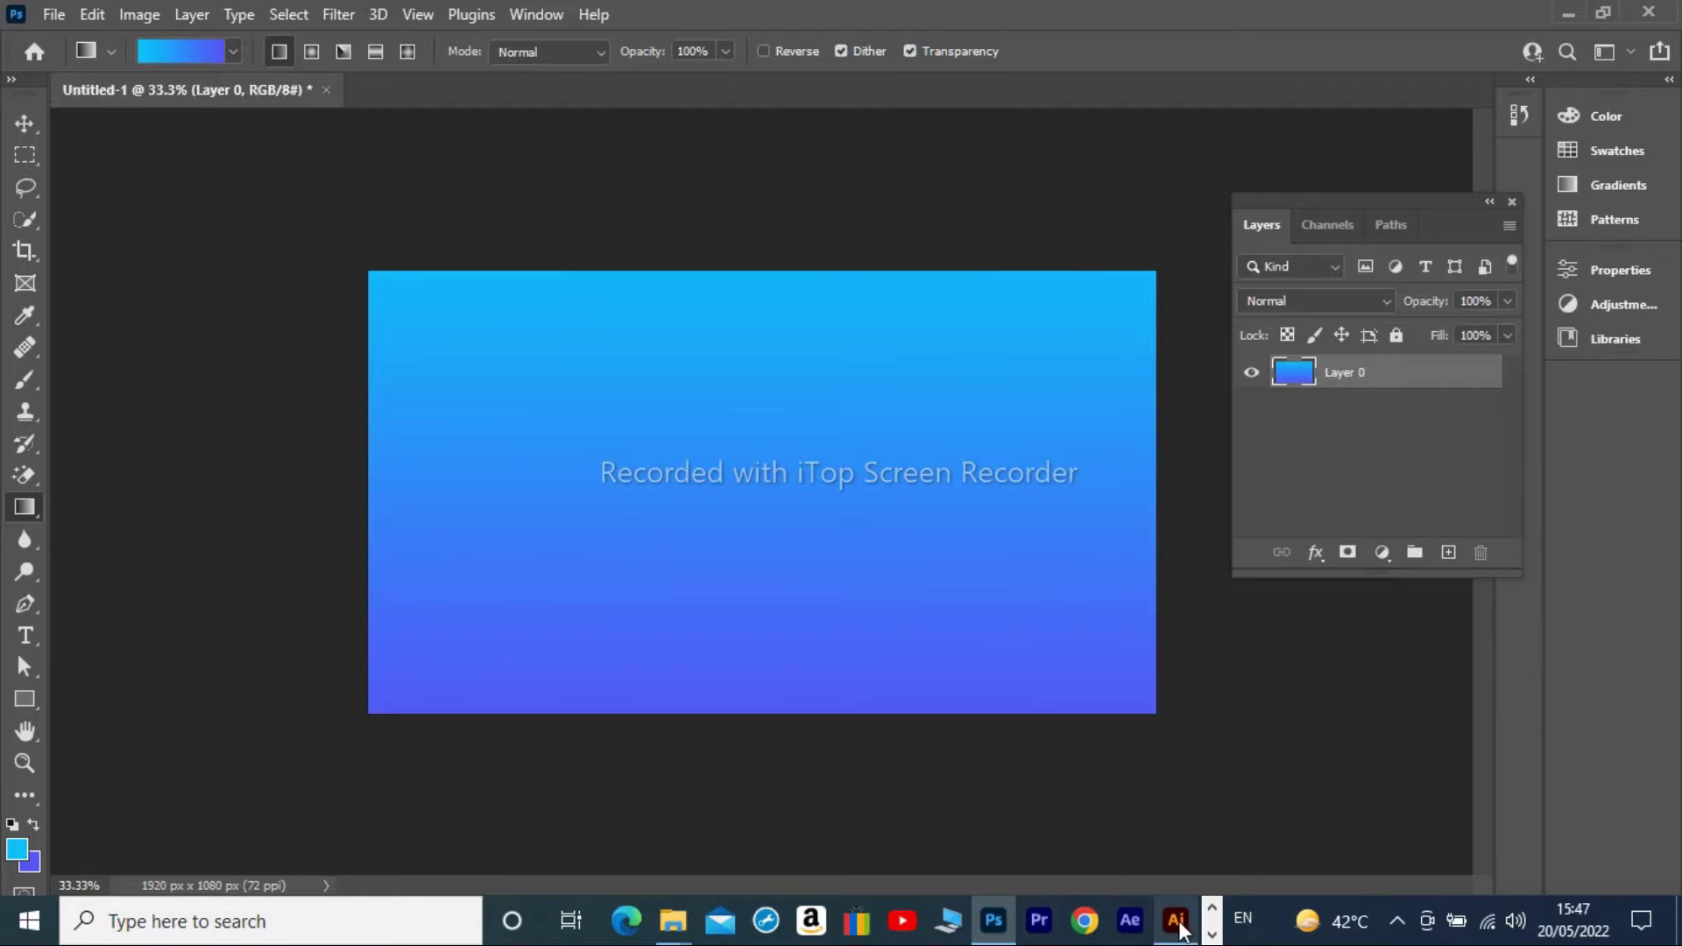
key("ctrl+v")
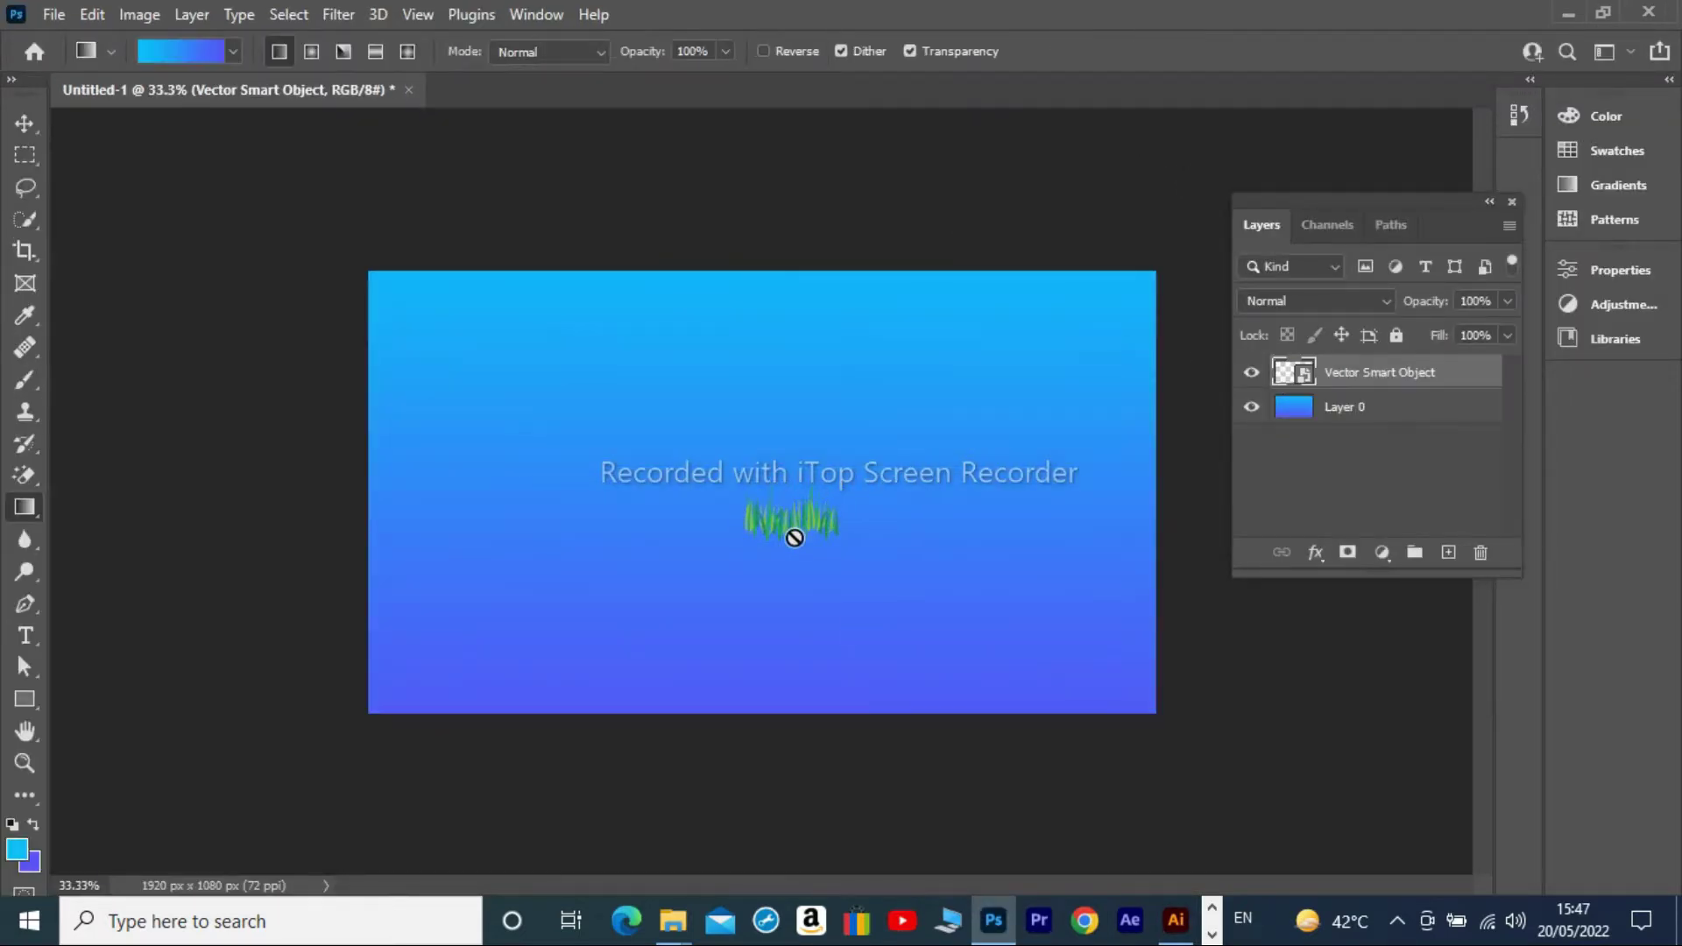
Move the grass to the bottom-left and duplicate grass clumps along the bottom edge.
left_click(26, 132)
left_click_drag(788, 522, 402, 719)
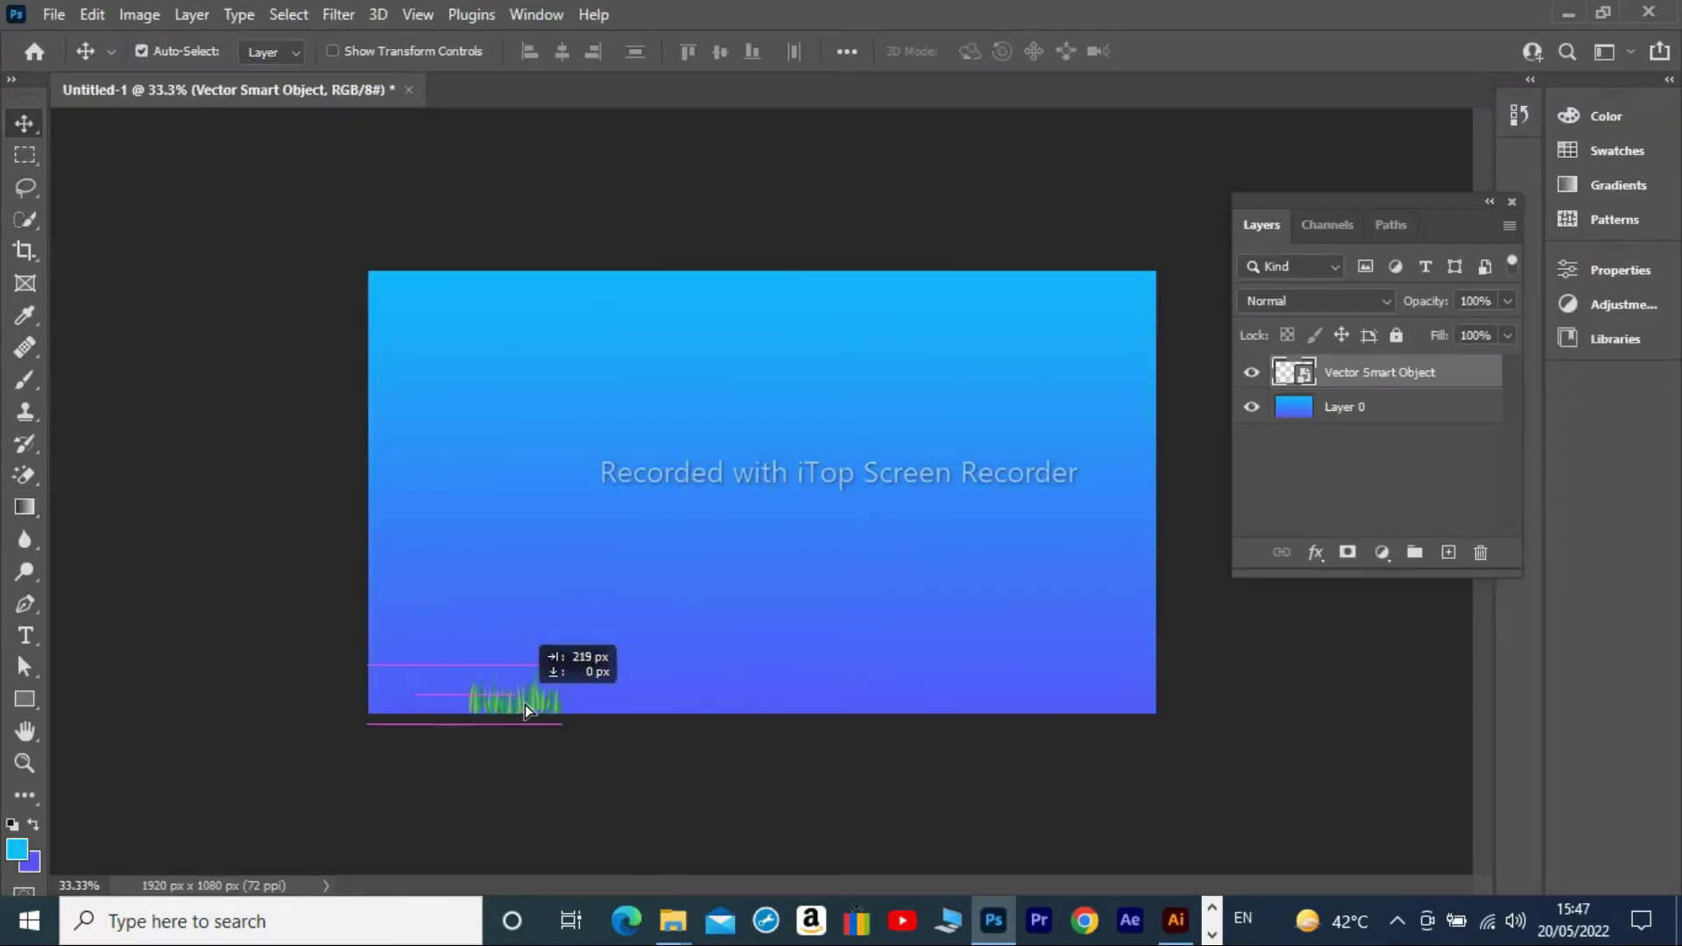
left_click_drag(524, 705, 1064, 701)
left_click(535, 708)
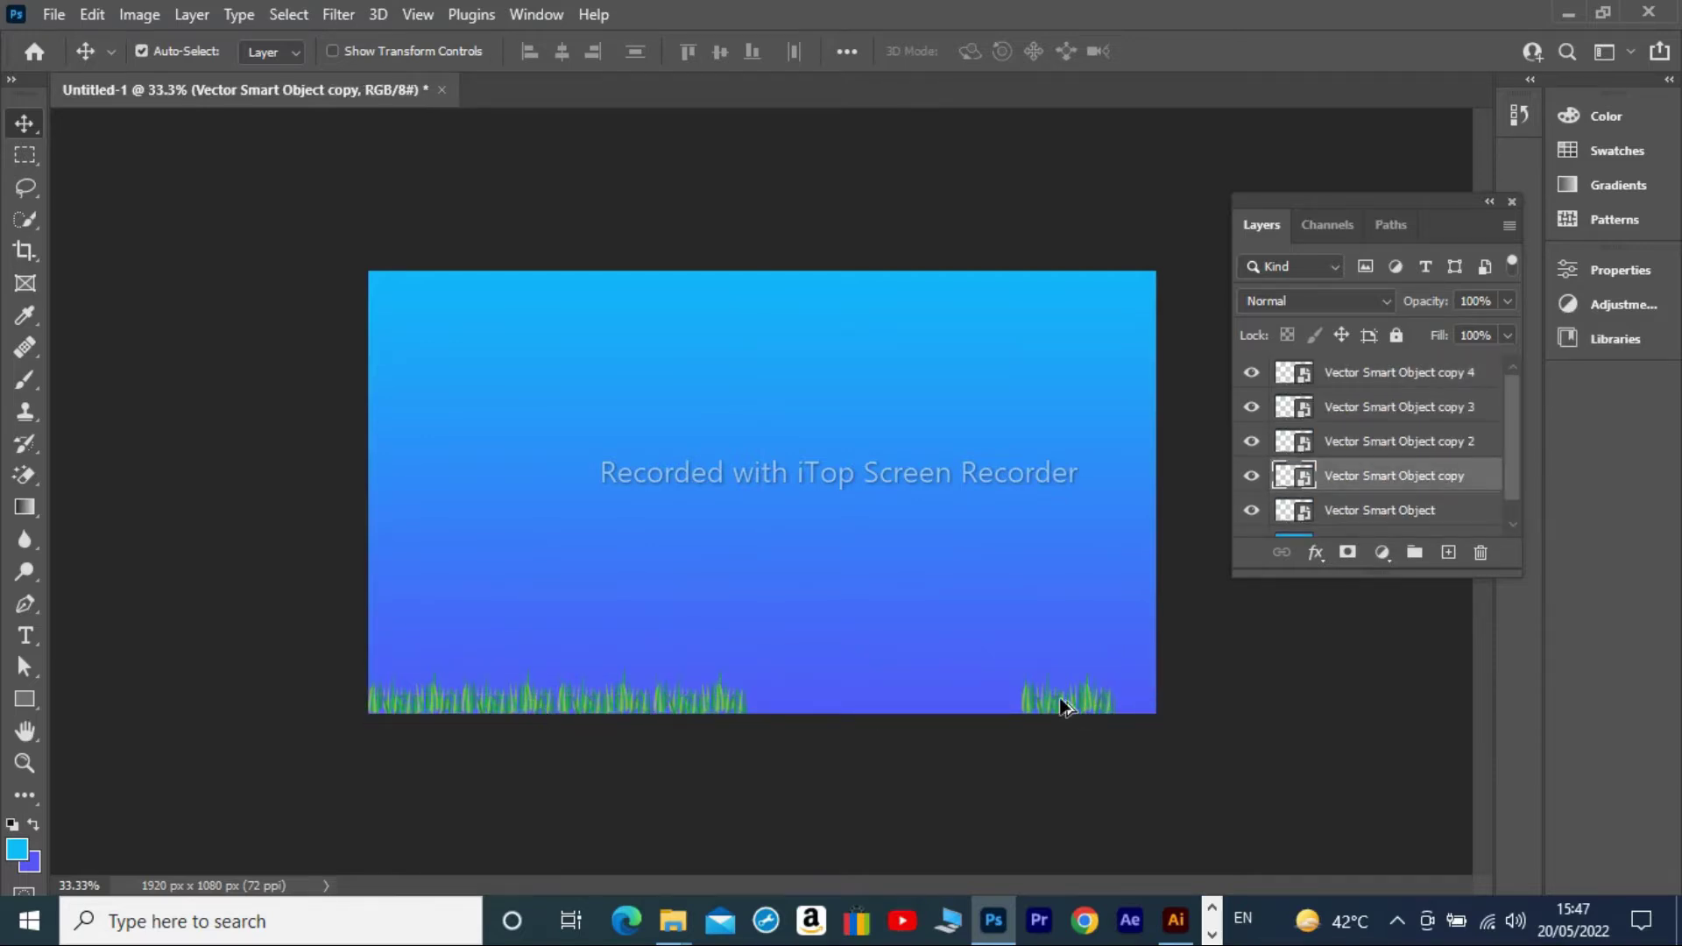
left_click(747, 705)
mouse_move(747, 705)
left_mouse_down("alt")
mouse_move(1081, 706)
mouse_move(1139, 727)
left_mouse_up("alt")
Paste a seaweed plant from Illustrator, make it taller, and place it bottom-left.
key("alt+Tab")
left_click(346, 596)
key("ctrl+c")
key("alt+Tab")
key("ctrl+v")
left_click(969, 239)
left_click_drag(788, 524, 846, 589)
left_click(1176, 53)
key("Return")
left_click_drag(778, 512, 392, 642)
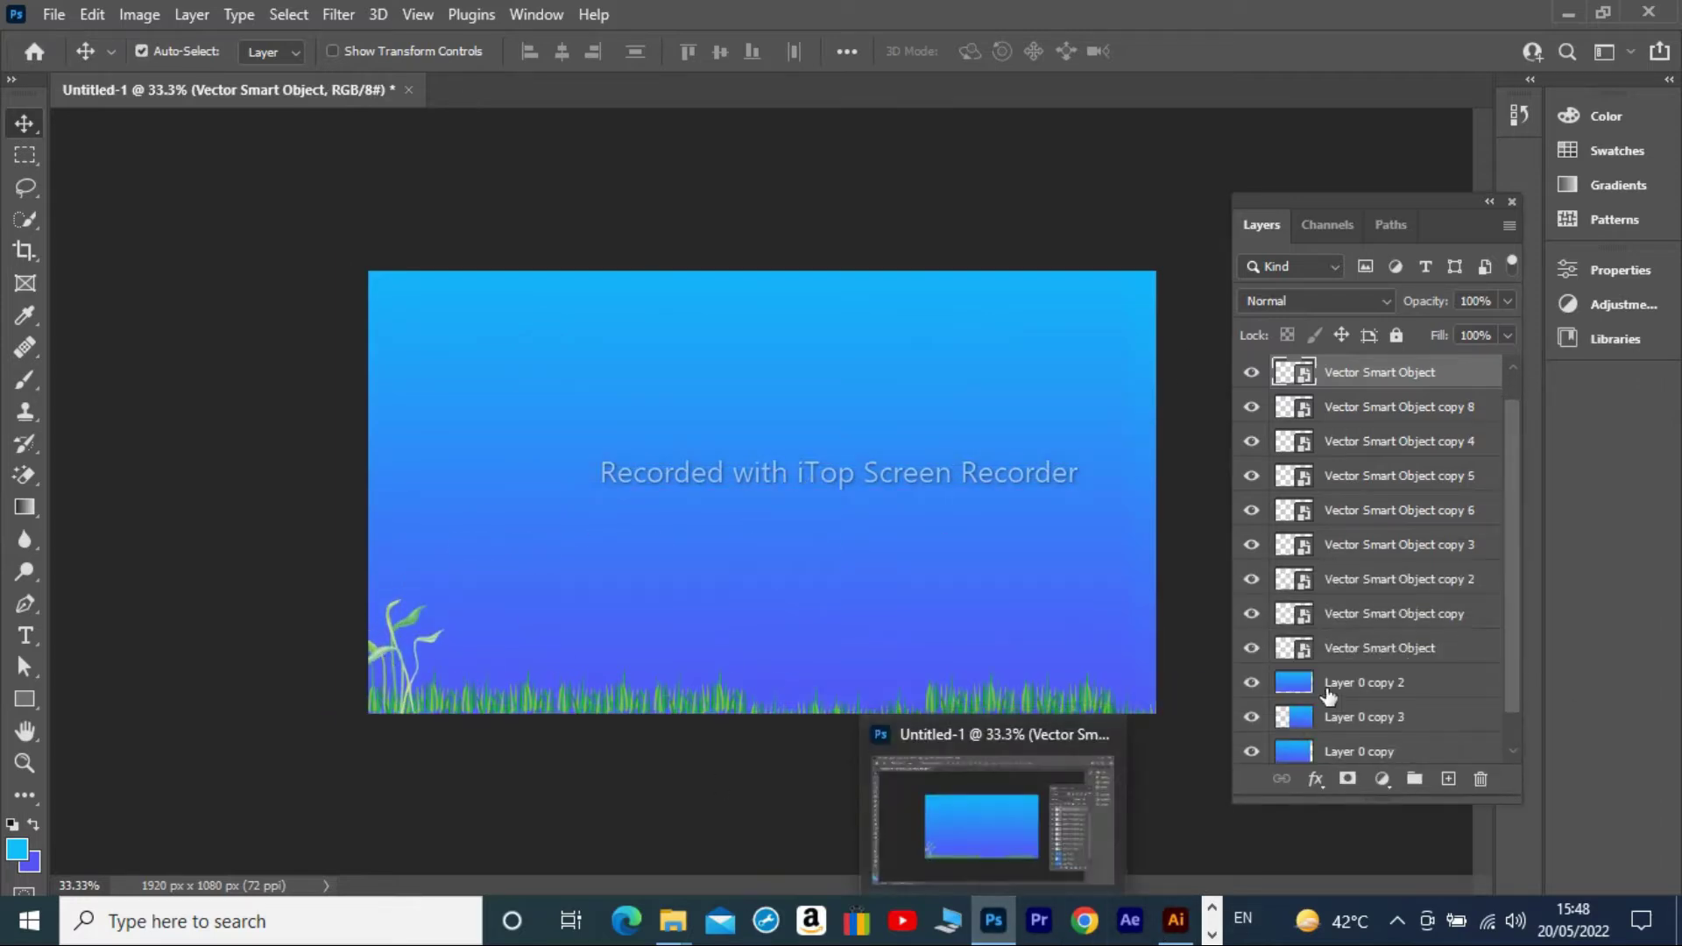
Delete the extra Layer 0 copies, including copy 3 and copy 2.
left_click(1349, 720)
left_click(1480, 778)
left_click(755, 364)
left_click(1480, 779)
key("Return")
left_click(1480, 779)
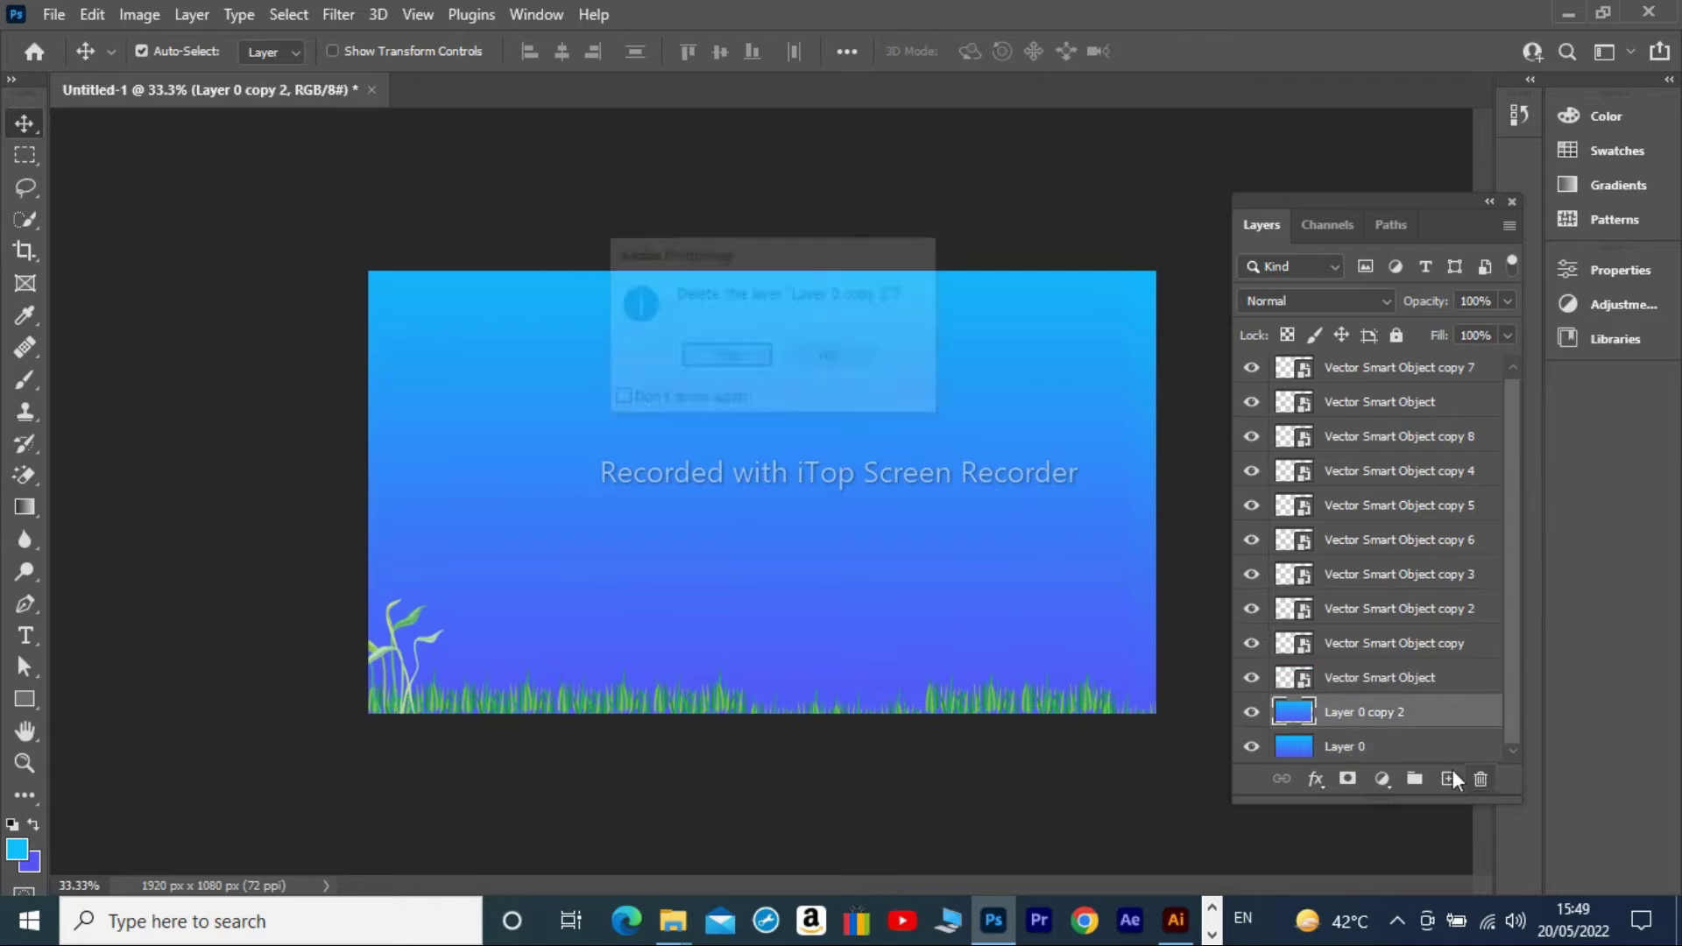
key("Return")
Paste another plant from Illustrator into the bottom-left grass.
left_click(1176, 920)
left_click(193, 477)
key("ctrl+c")
left_click(993, 920)
key("ctrl+v")
key("Return")
left_click_drag(762, 504, 456, 685)
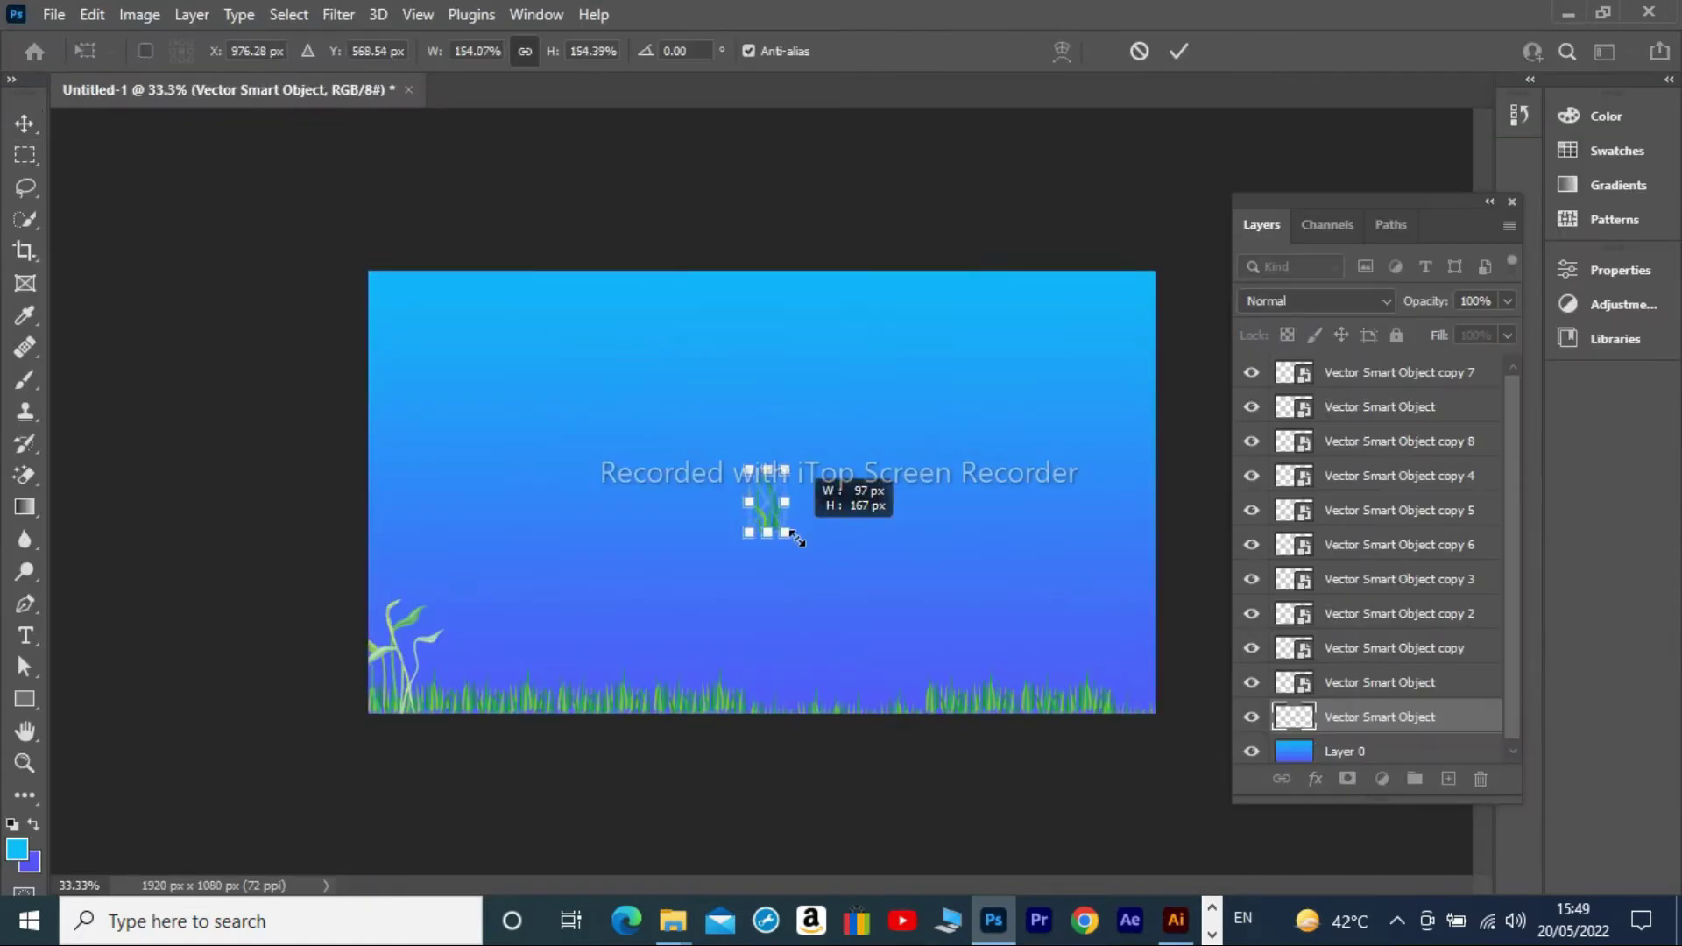
Paste a different plant, enlarge it, and move it onto the bottom-right grass.
left_click(1176, 920)
left_click(237, 627)
key("ctrl+c")
left_click(993, 920)
key("ctrl+v")
left_click(1103, 362)
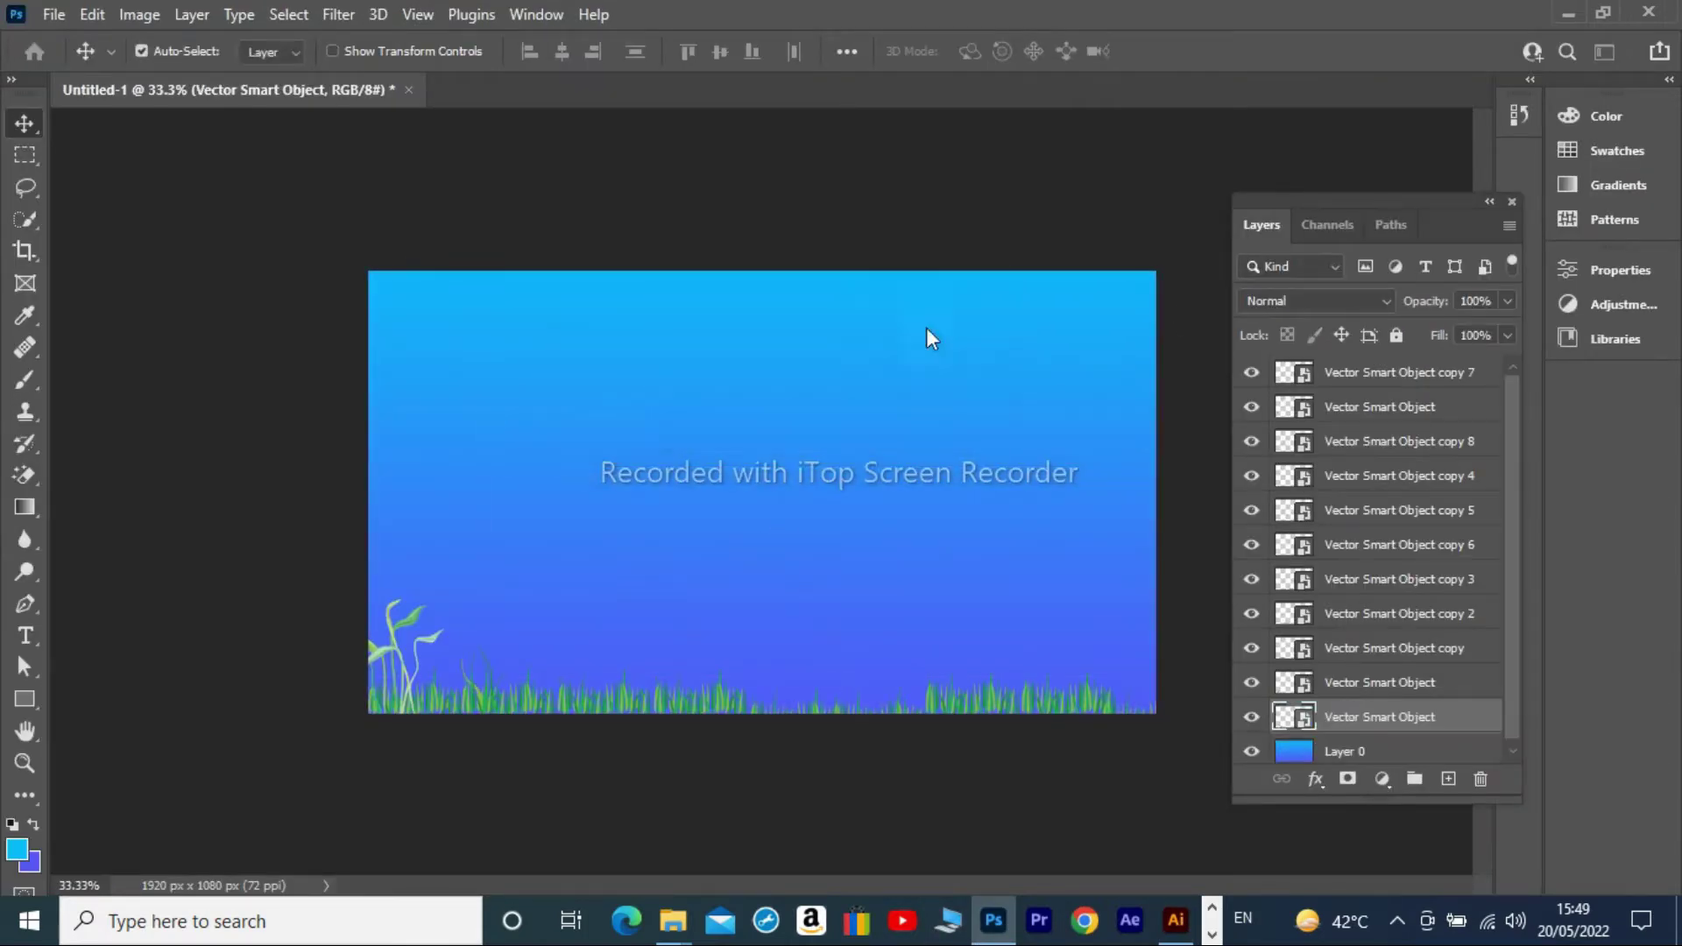
left_click_drag(777, 515, 819, 558)
left_click_drag(787, 675, 1073, 676)
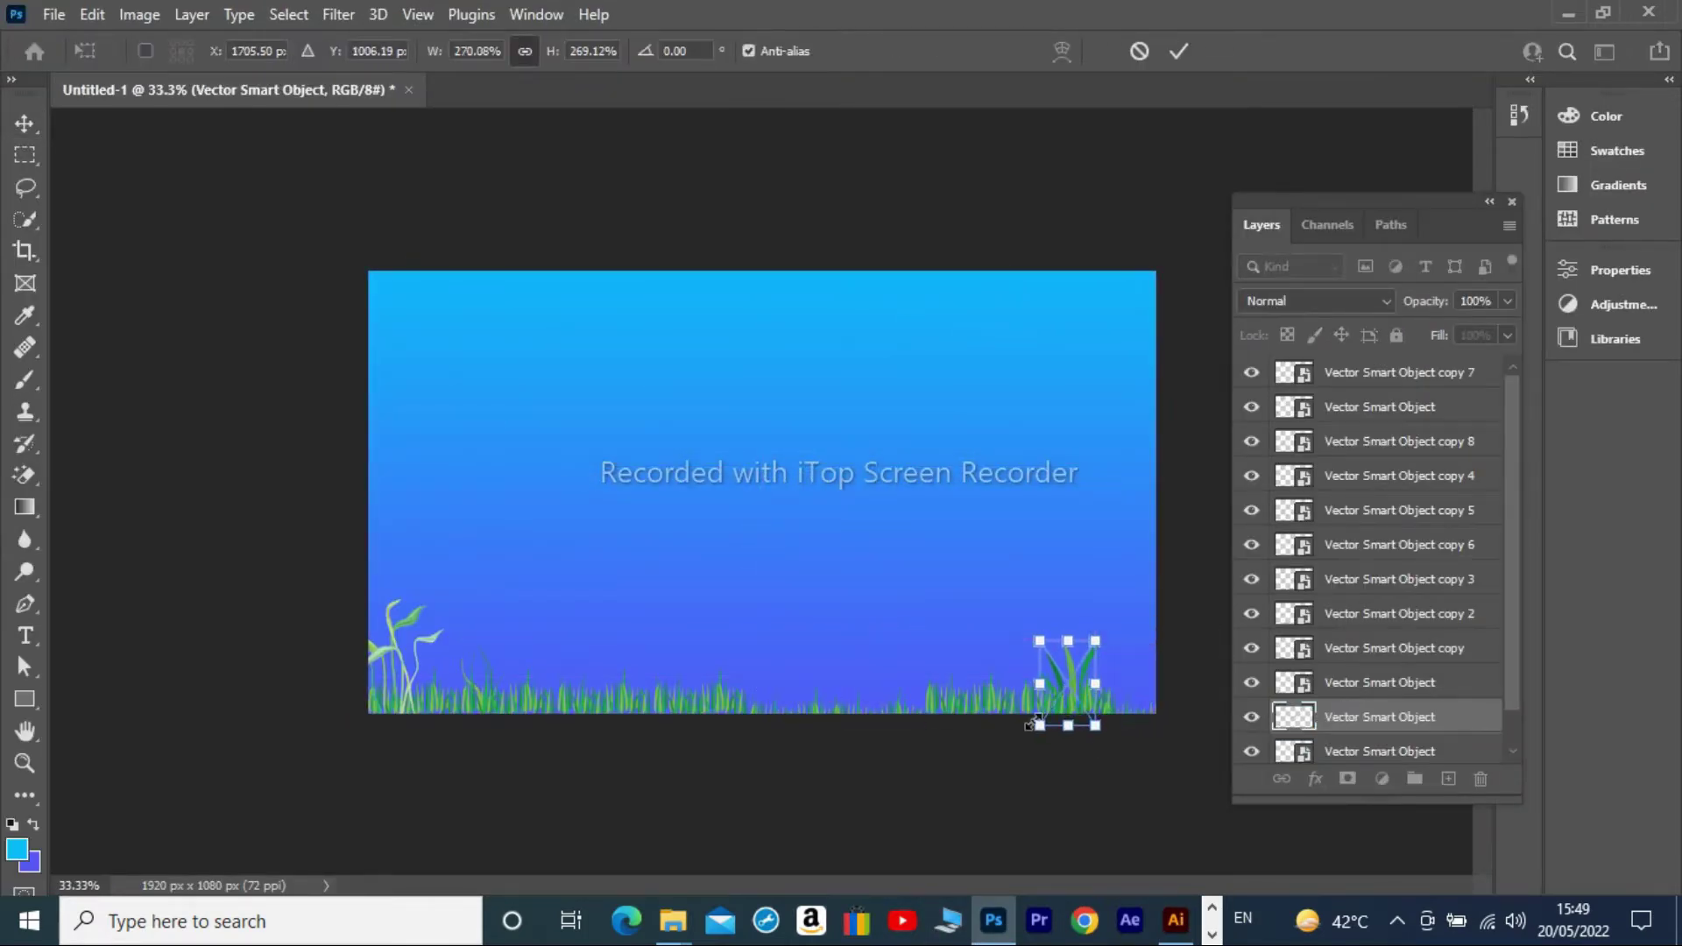
Copy the orange-flowered plant from Illustrator and paste it into the scene.
left_click(1176, 919)
left_click(388, 409)
left_click(992, 920)
key("Return")
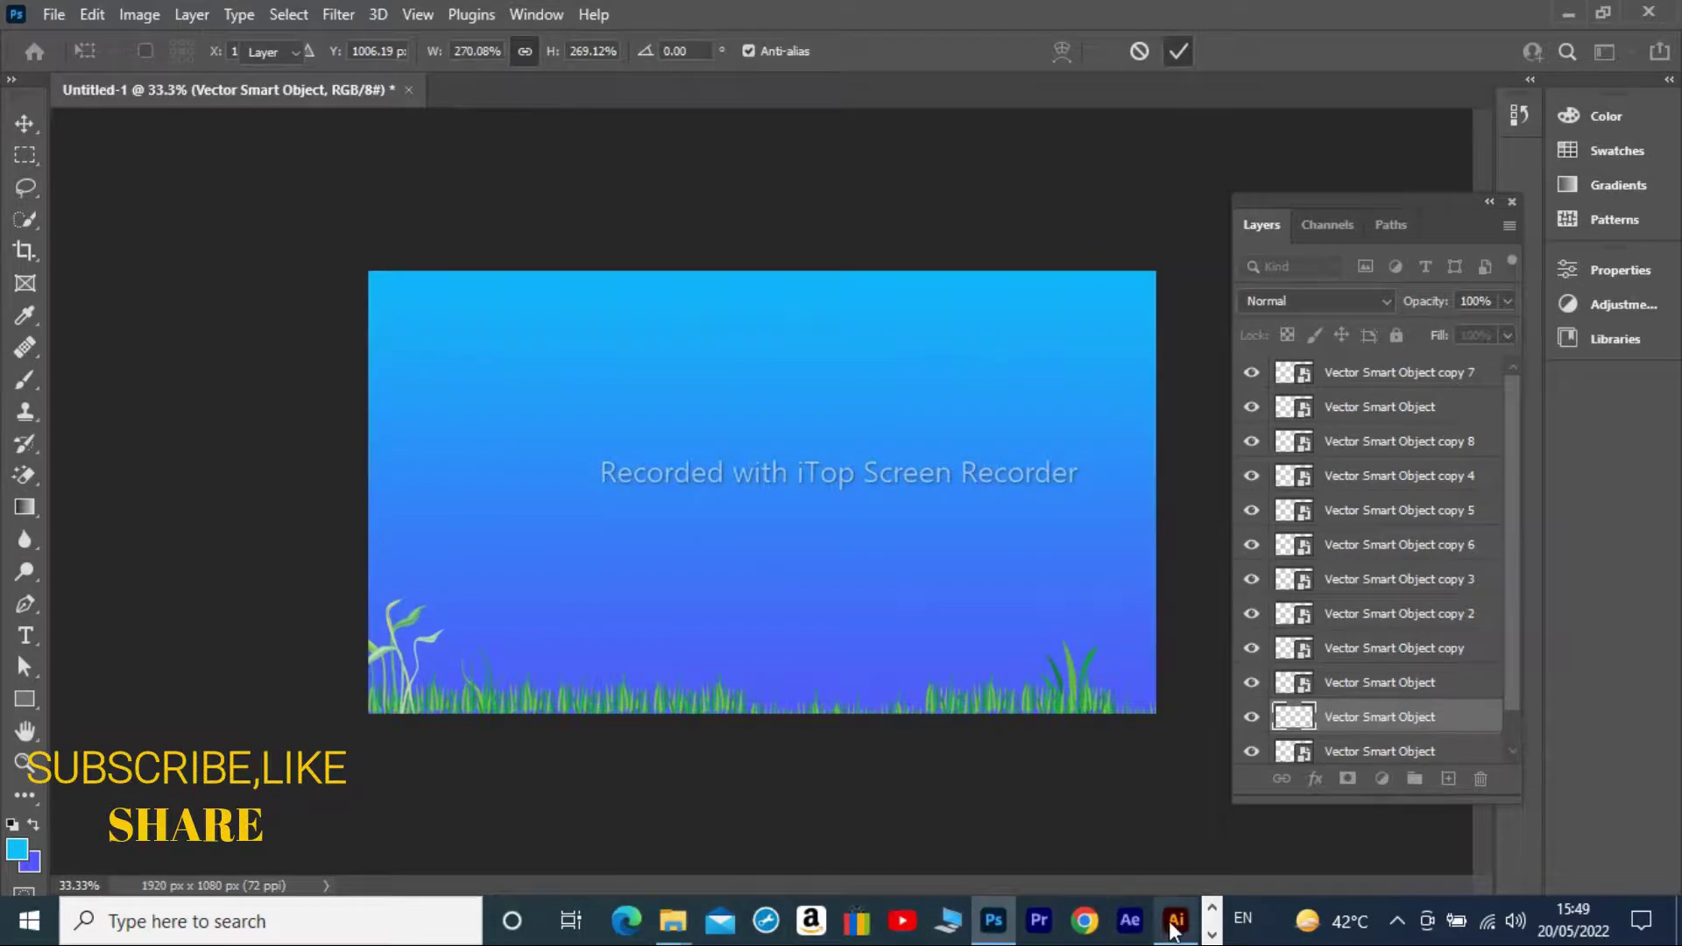
left_click(1174, 920)
key("alt+Tab")
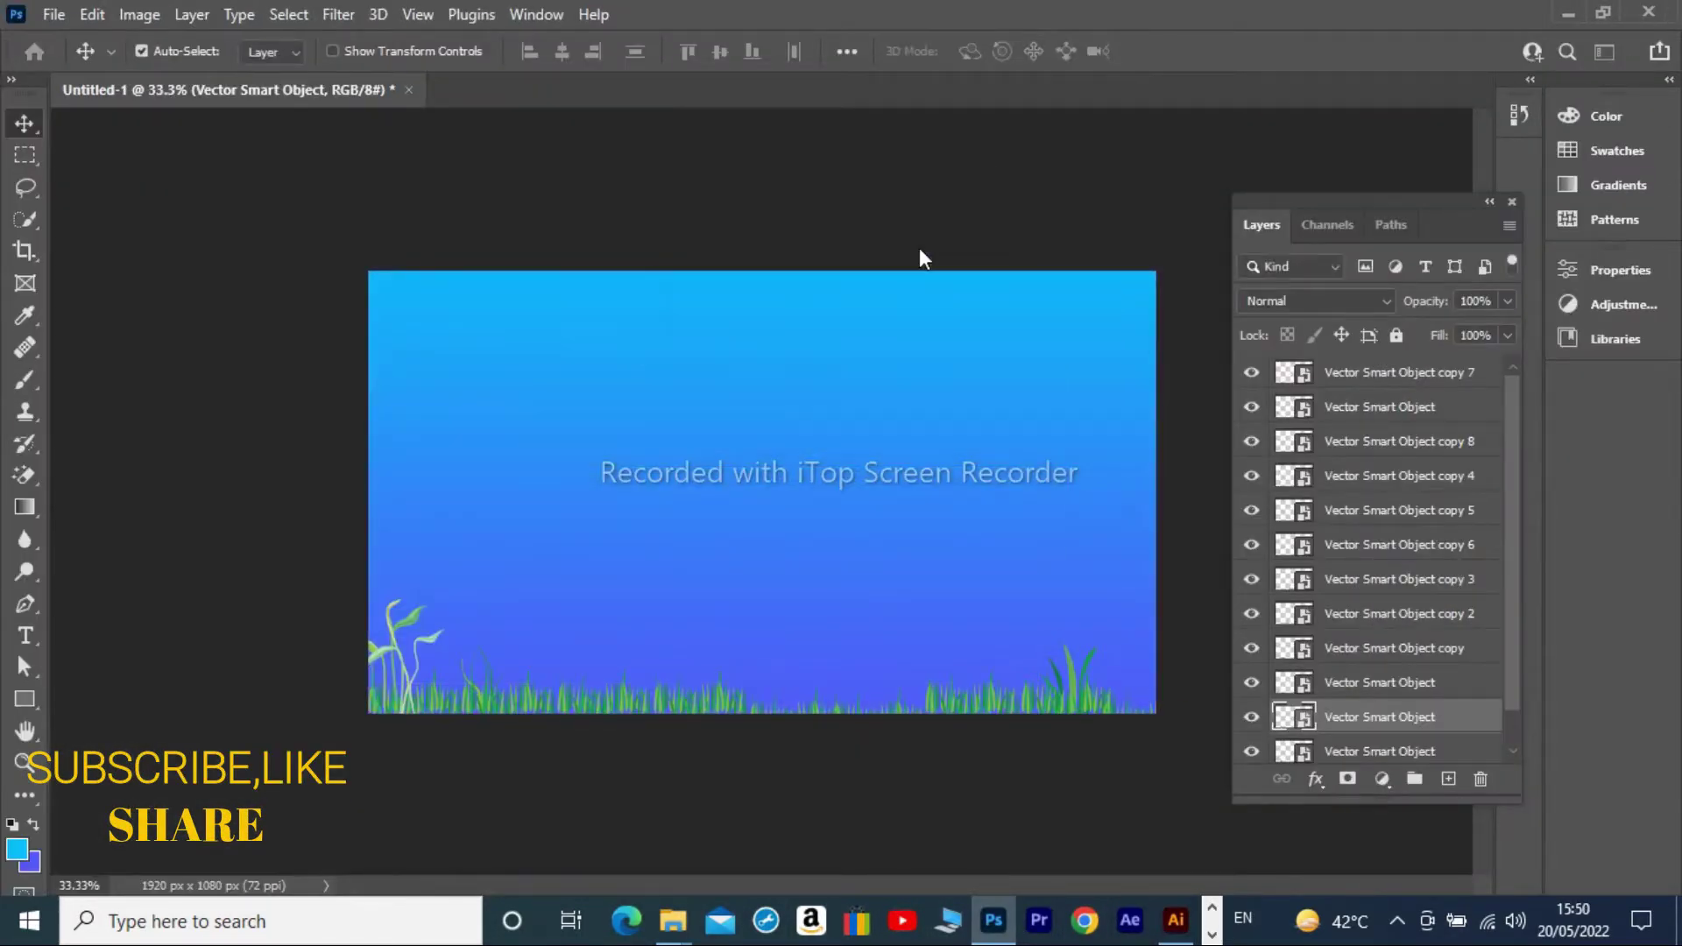
key("ctrl+v")
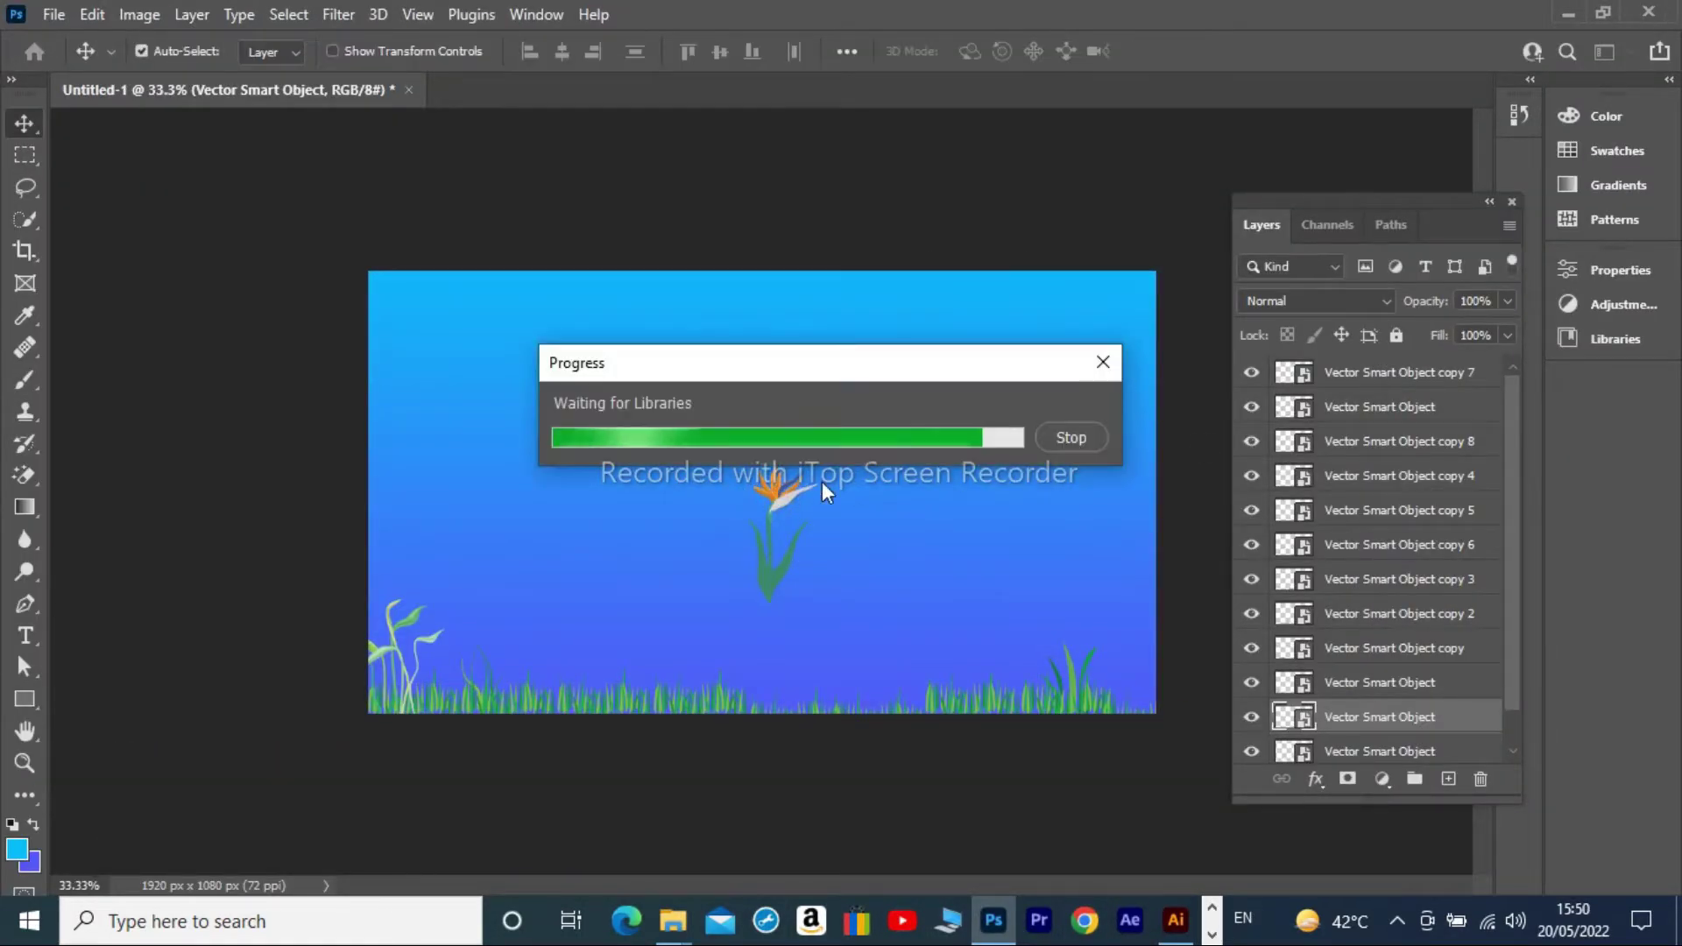
Place the flower lower right and add speckles enlarged to about 452% on the seabed.
left_click_drag(770, 488, 1114, 590)
left_click(994, 920)
left_click(395, 219)
key("ctrl+c")
left_click(993, 920)
key("ctrl+v")
left_click(936, 241)
left_click_drag(837, 534, 1052, 692)
left_click_drag(692, 603, 840, 786)
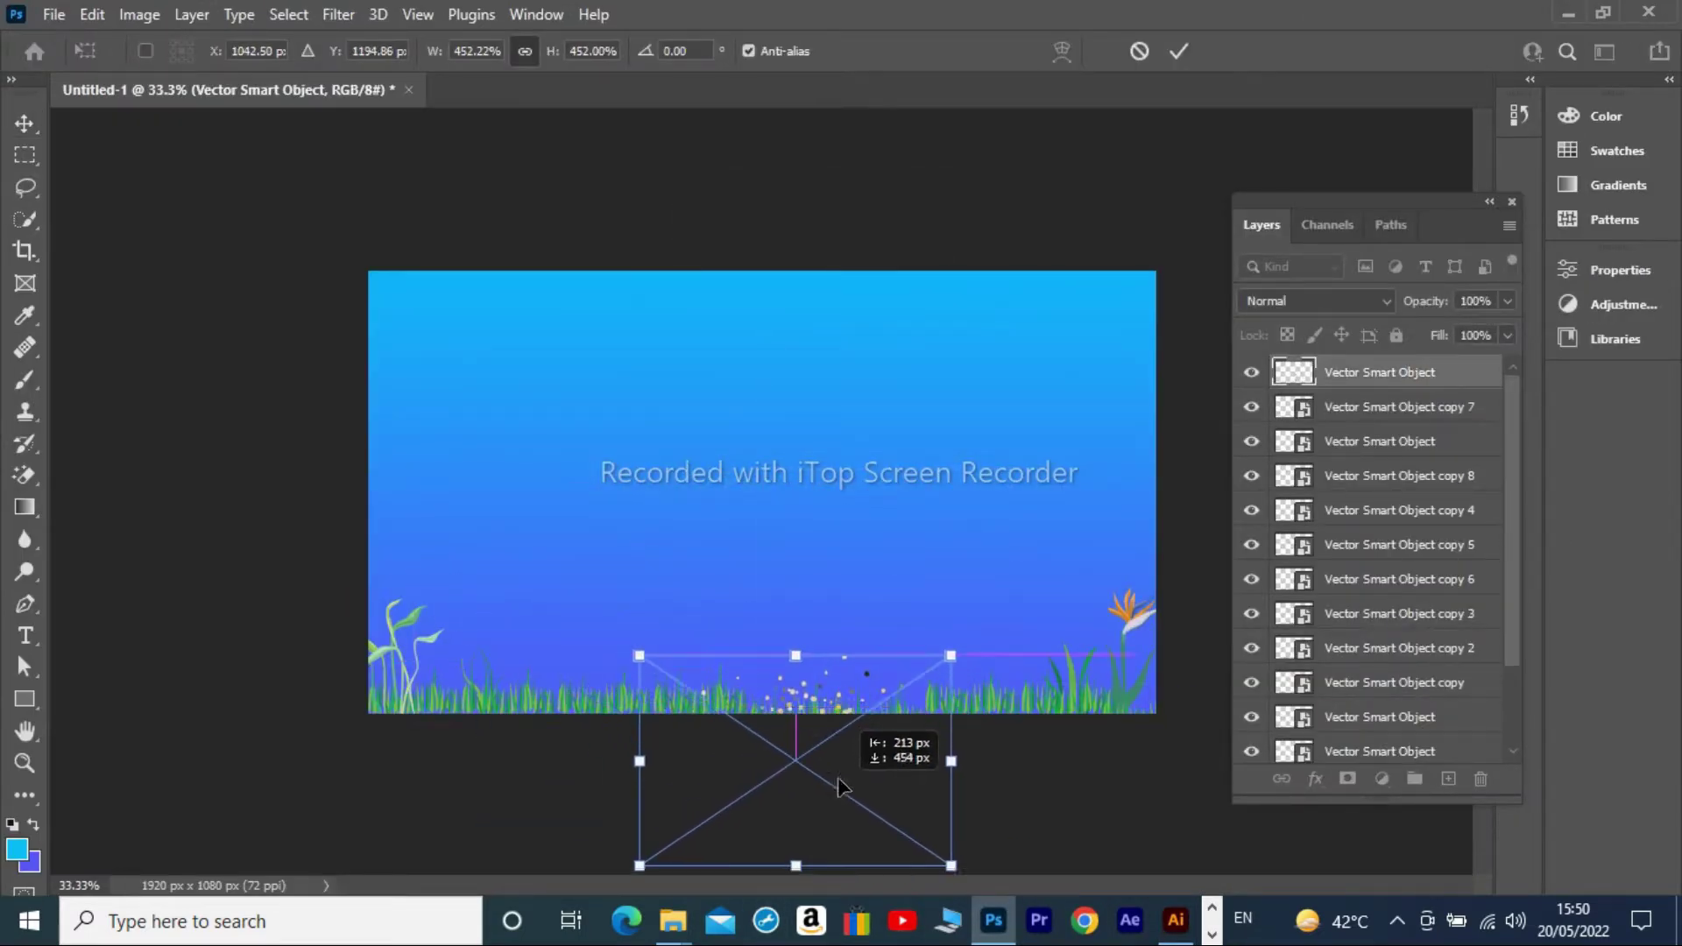
left_click(1179, 51)
Paste a grey stone from Illustrator and place it at the lower left.
left_click(994, 920)
left_click(279, 245)
key("ctrl+c")
key("alt+Tab")
key("ctrl+v")
key("Return")
mouse_move(742, 500)
left_mouse_down()
mouse_move(568, 690)
mouse_move(530, 690)
left_mouse_up()
key("Return")
Paste the next stone and set it on the bottom-right grass.
key("alt+Tab")
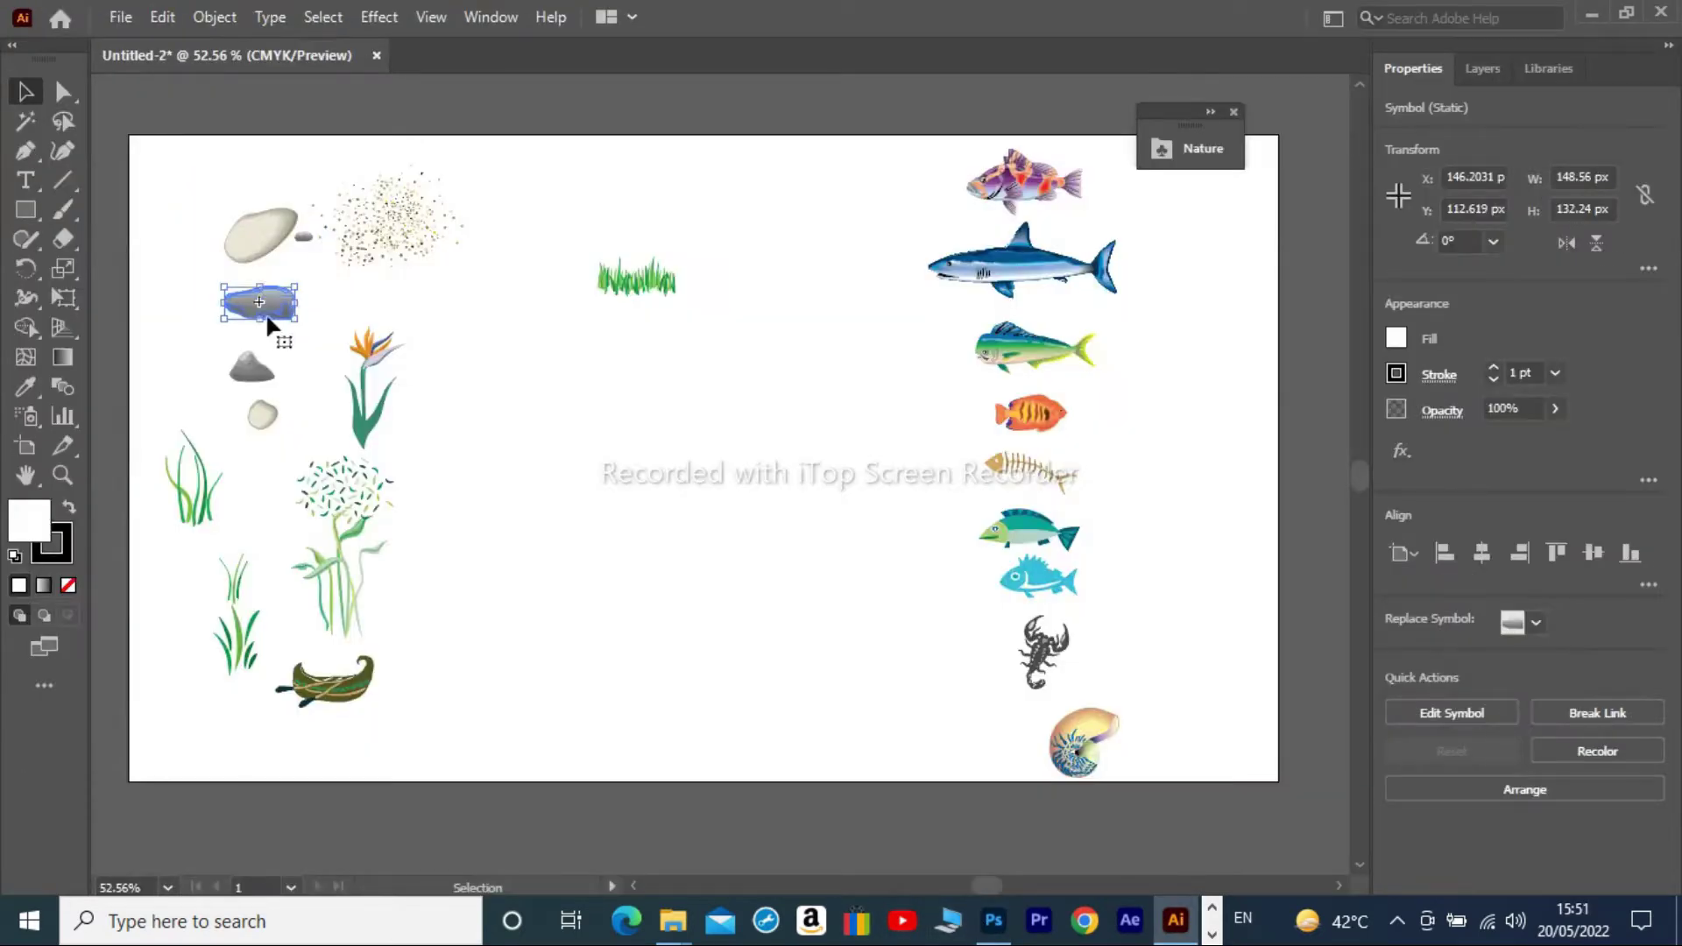
key("ctrl+c")
key("alt+Tab")
key("ctrl+v")
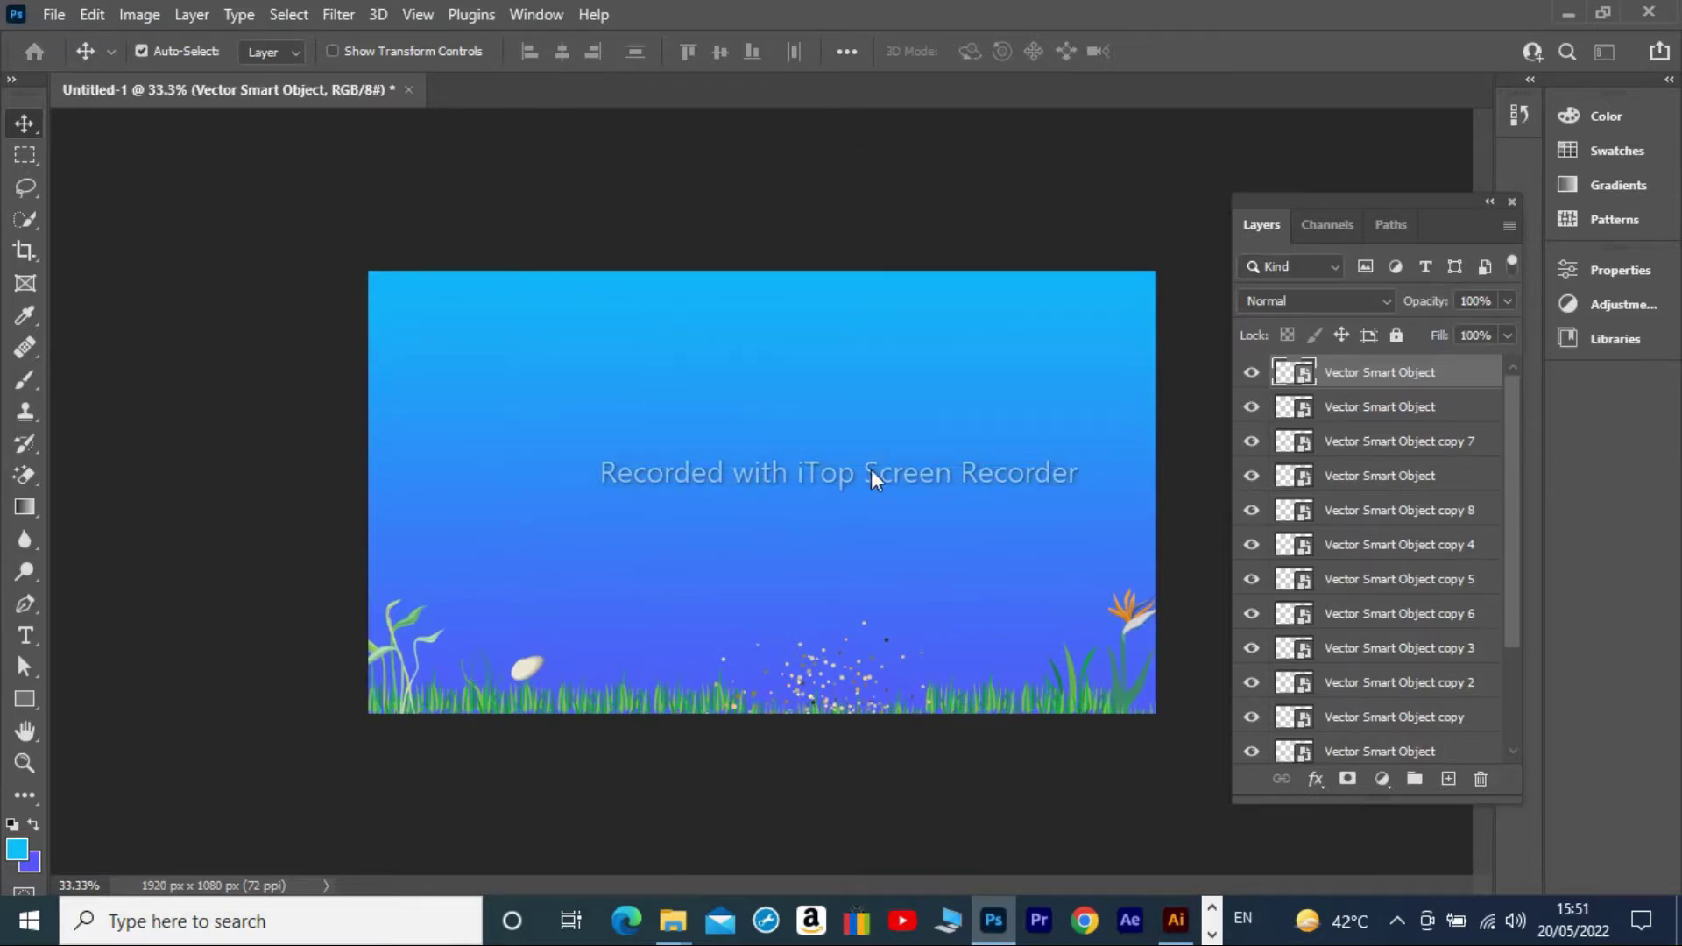
left_click_drag(831, 546, 909, 689)
key("Return")
Add an enlarged stone on the grass and place the small egg stone bottom-right.
key("alt+Tab")
key("ctrl+c")
key("alt+Tab")
key("ctrl+v")
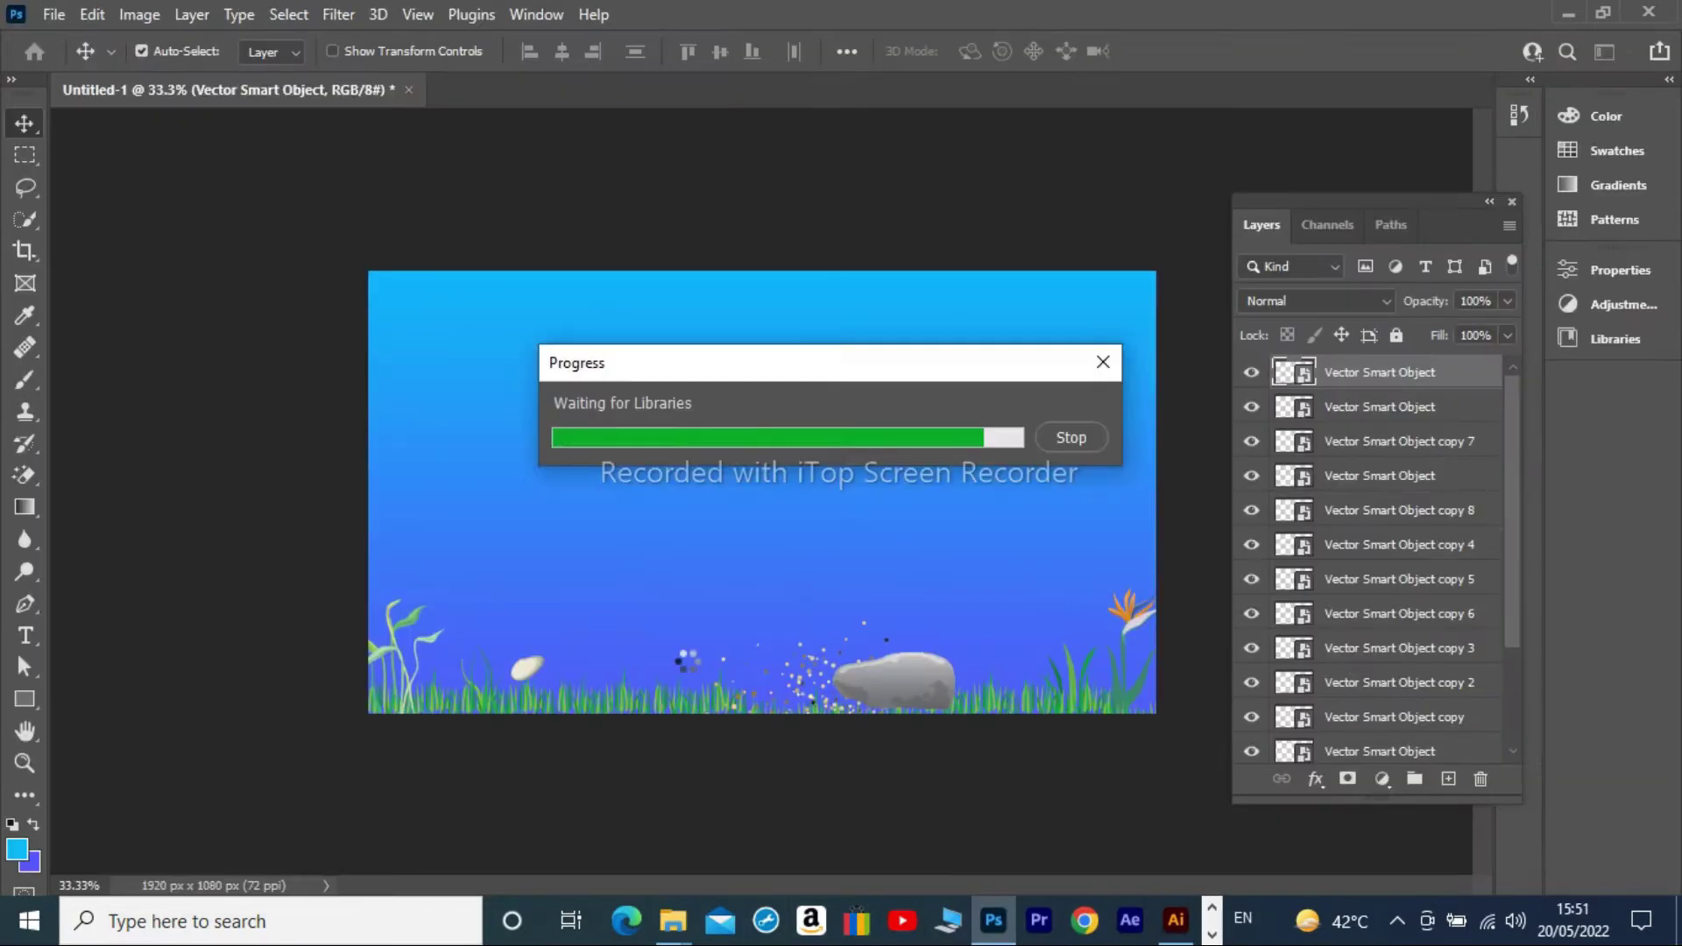
left_click_drag(842, 561, 832, 583)
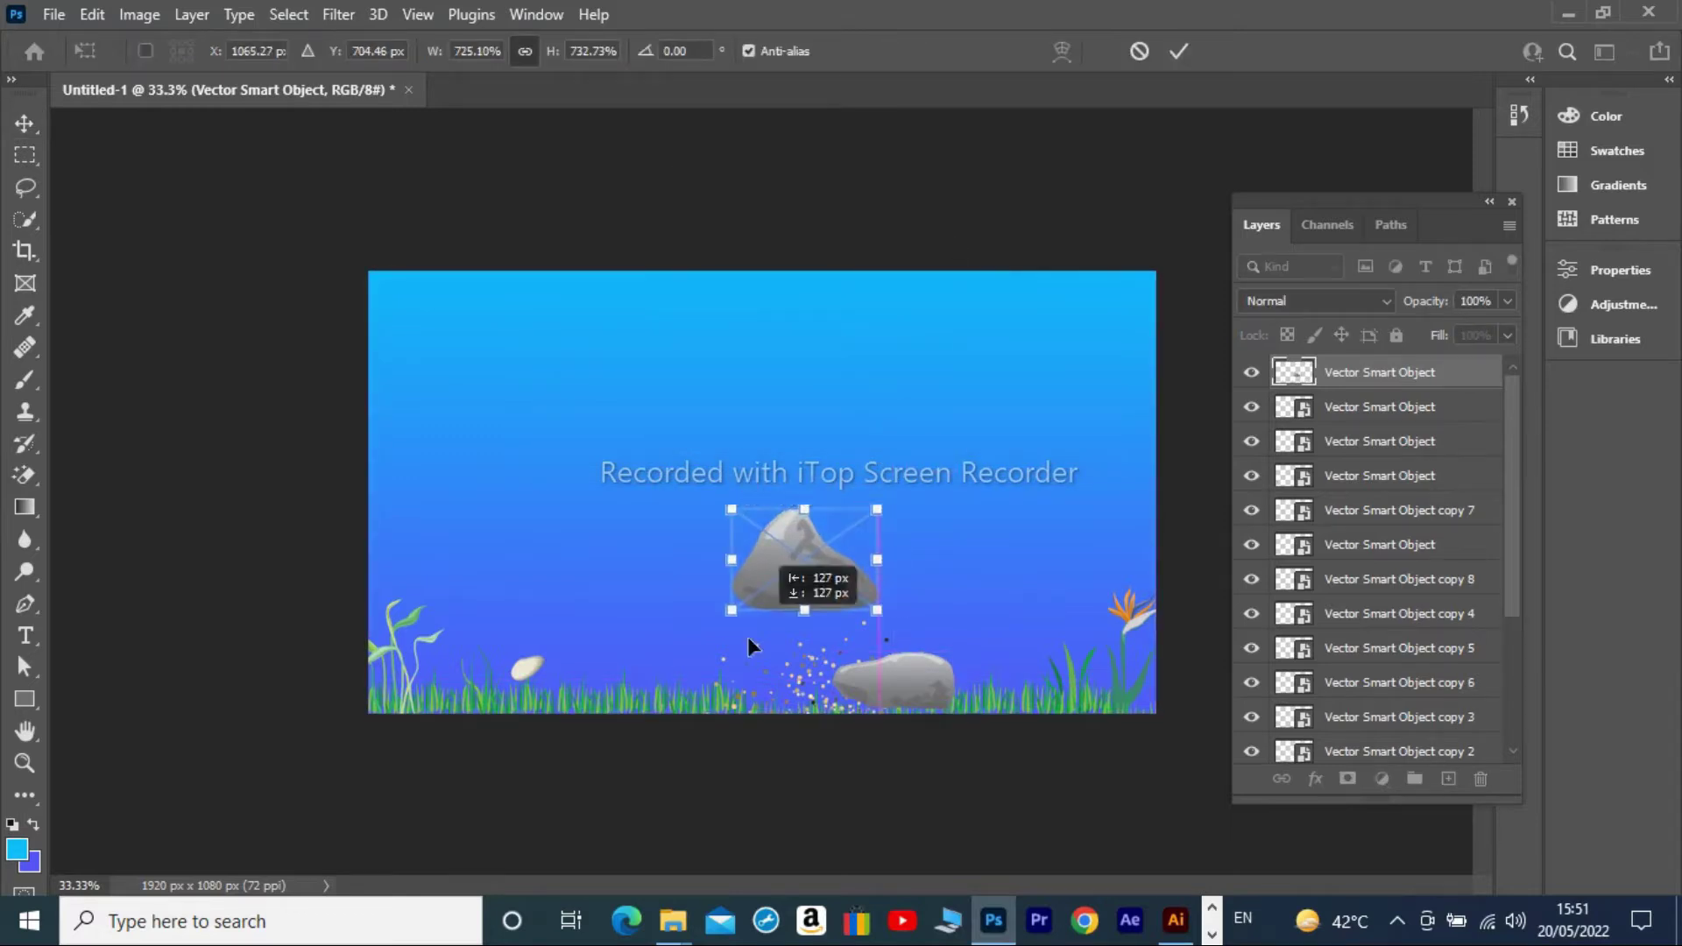
left_click_drag(754, 535, 661, 692)
key("Return")
mouse_move(675, 627)
left_mouse_down()
mouse_move(569, 626)
mouse_move(482, 477)
mouse_move(1051, 672)
left_mouse_up()
mouse_move(1439, 799)
left_mouse_down()
mouse_move(1373, 793)
mouse_move(1373, 883)
left_mouse_up()
Select all scenery layers, merge them into one, and name it grass.
scroll(1314, 570, "down", 3)
left_click(1355, 799)
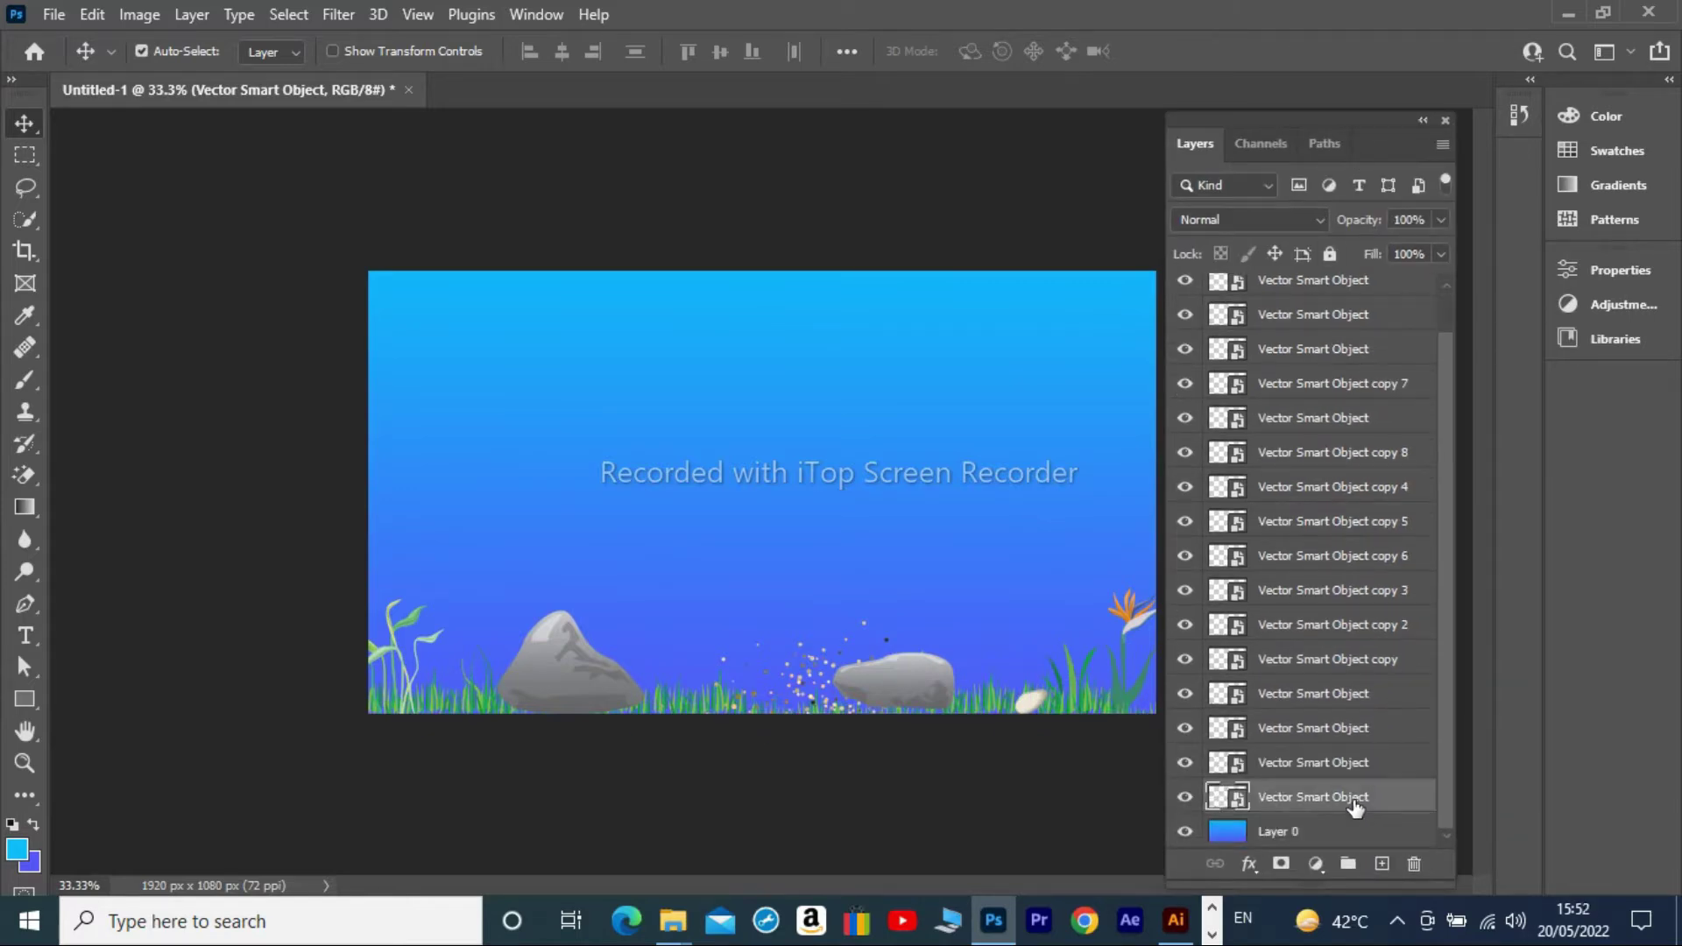
scroll(1356, 788, "up", 1)
key("ctrl+alt+a")
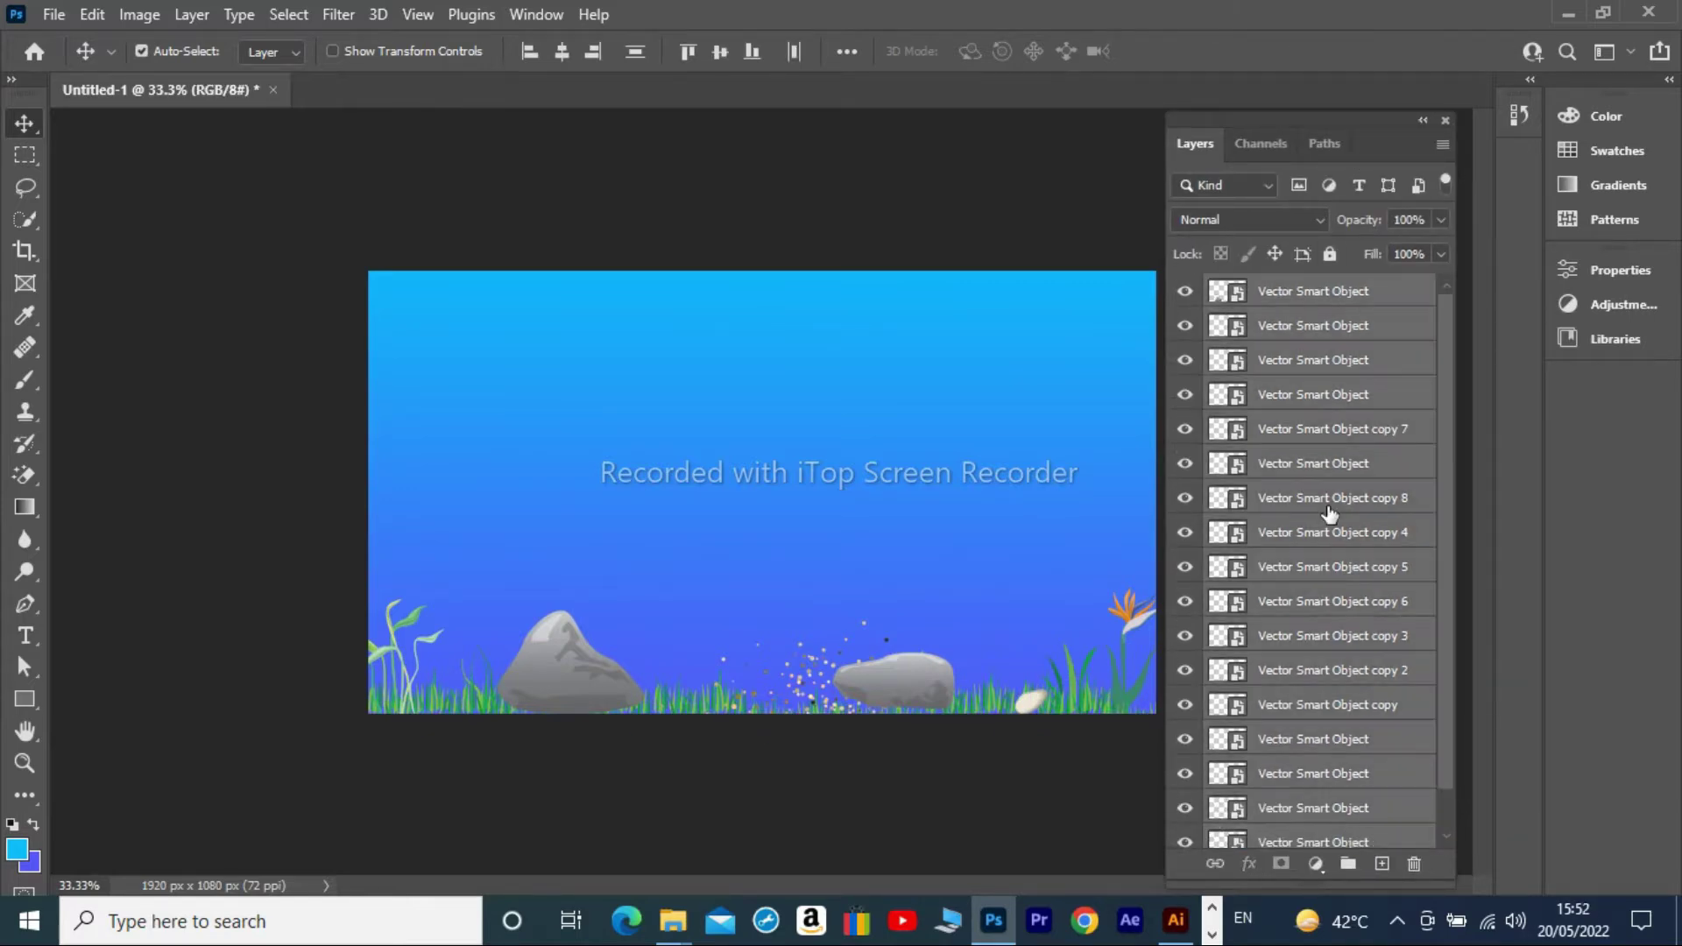
key("ctrl+e")
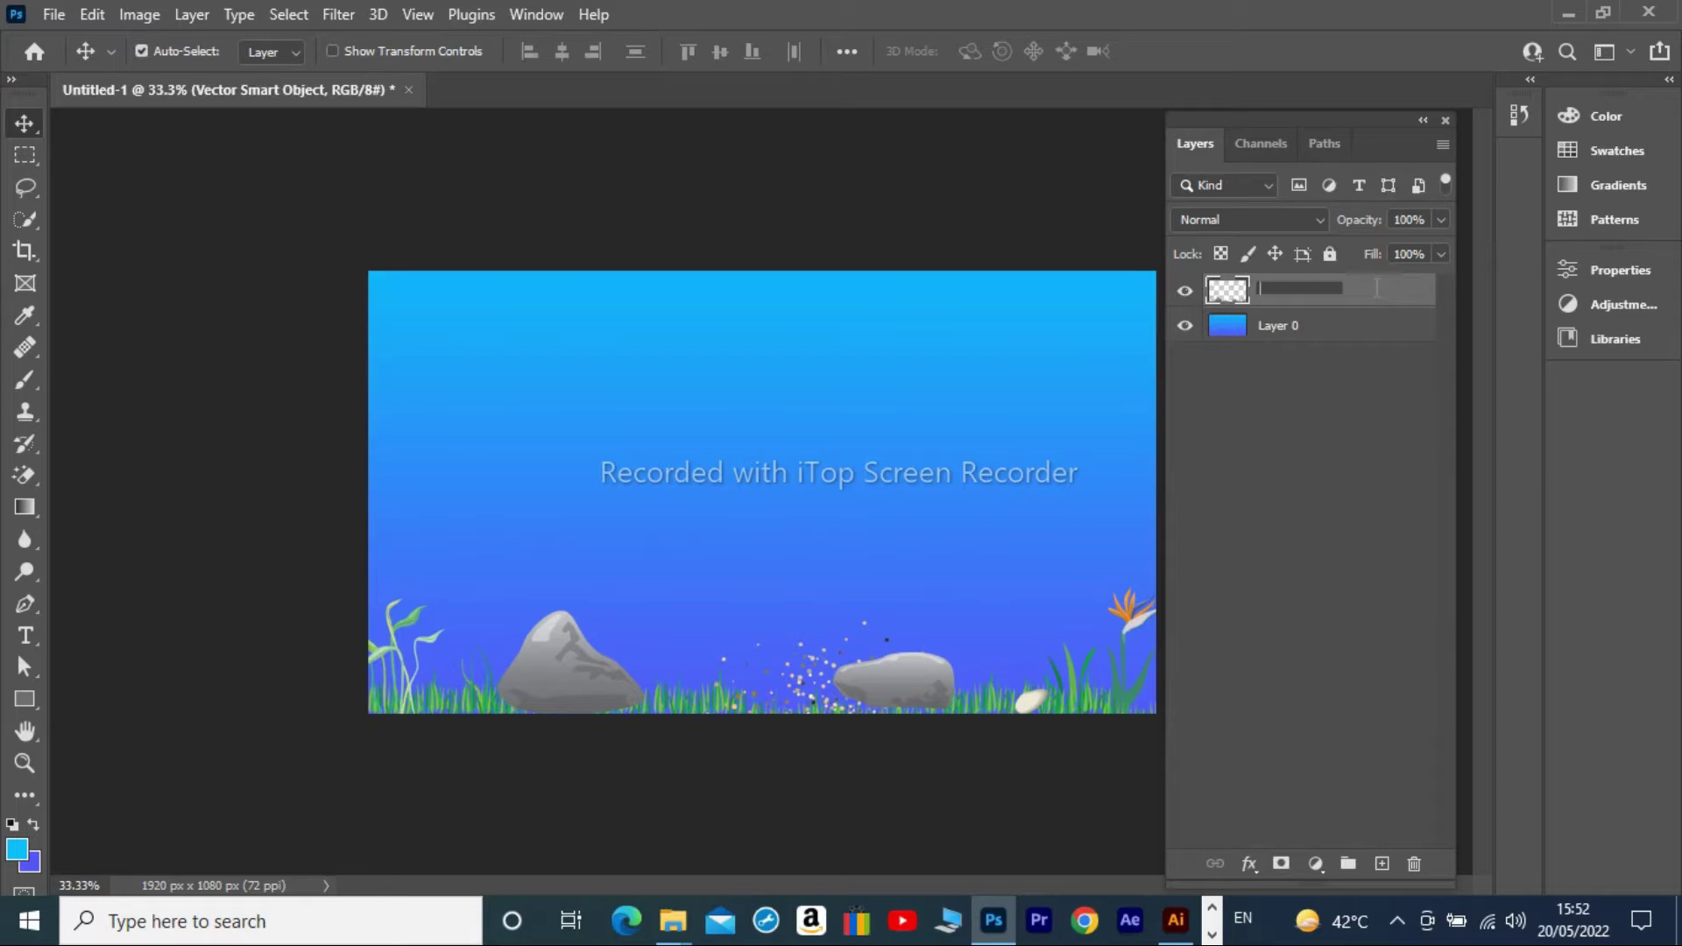
type("gras")
left_click(1377, 295)
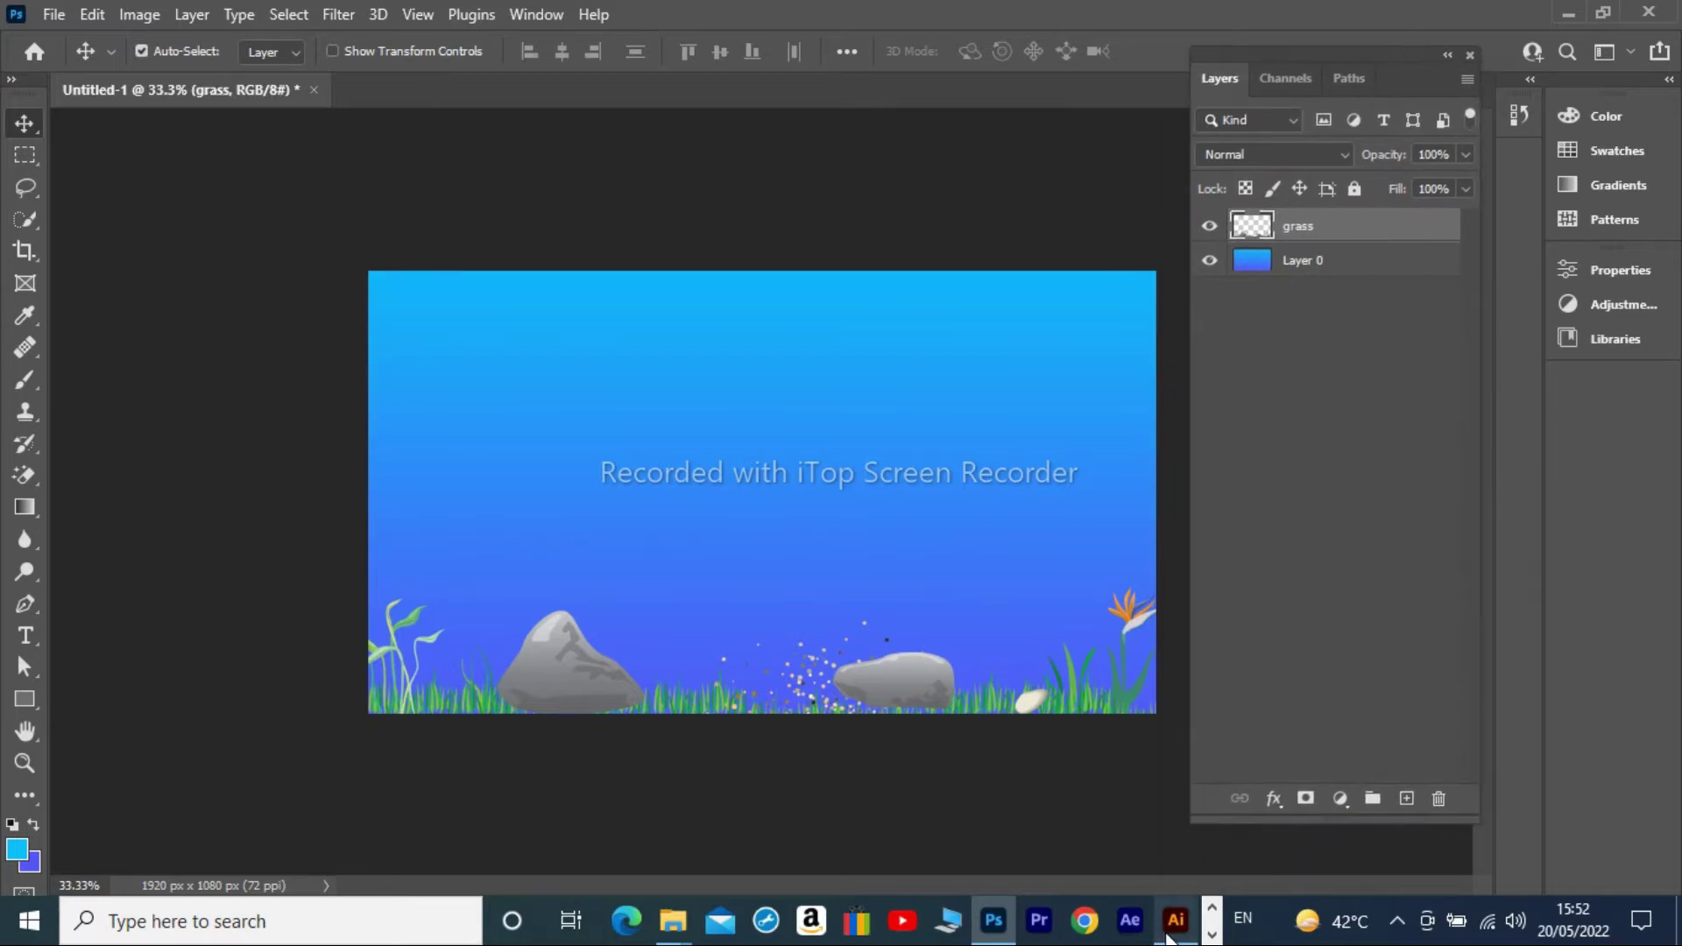
Copy the boat from Illustrator and paste it as a smart object.
left_click(1176, 920)
left_click(378, 692)
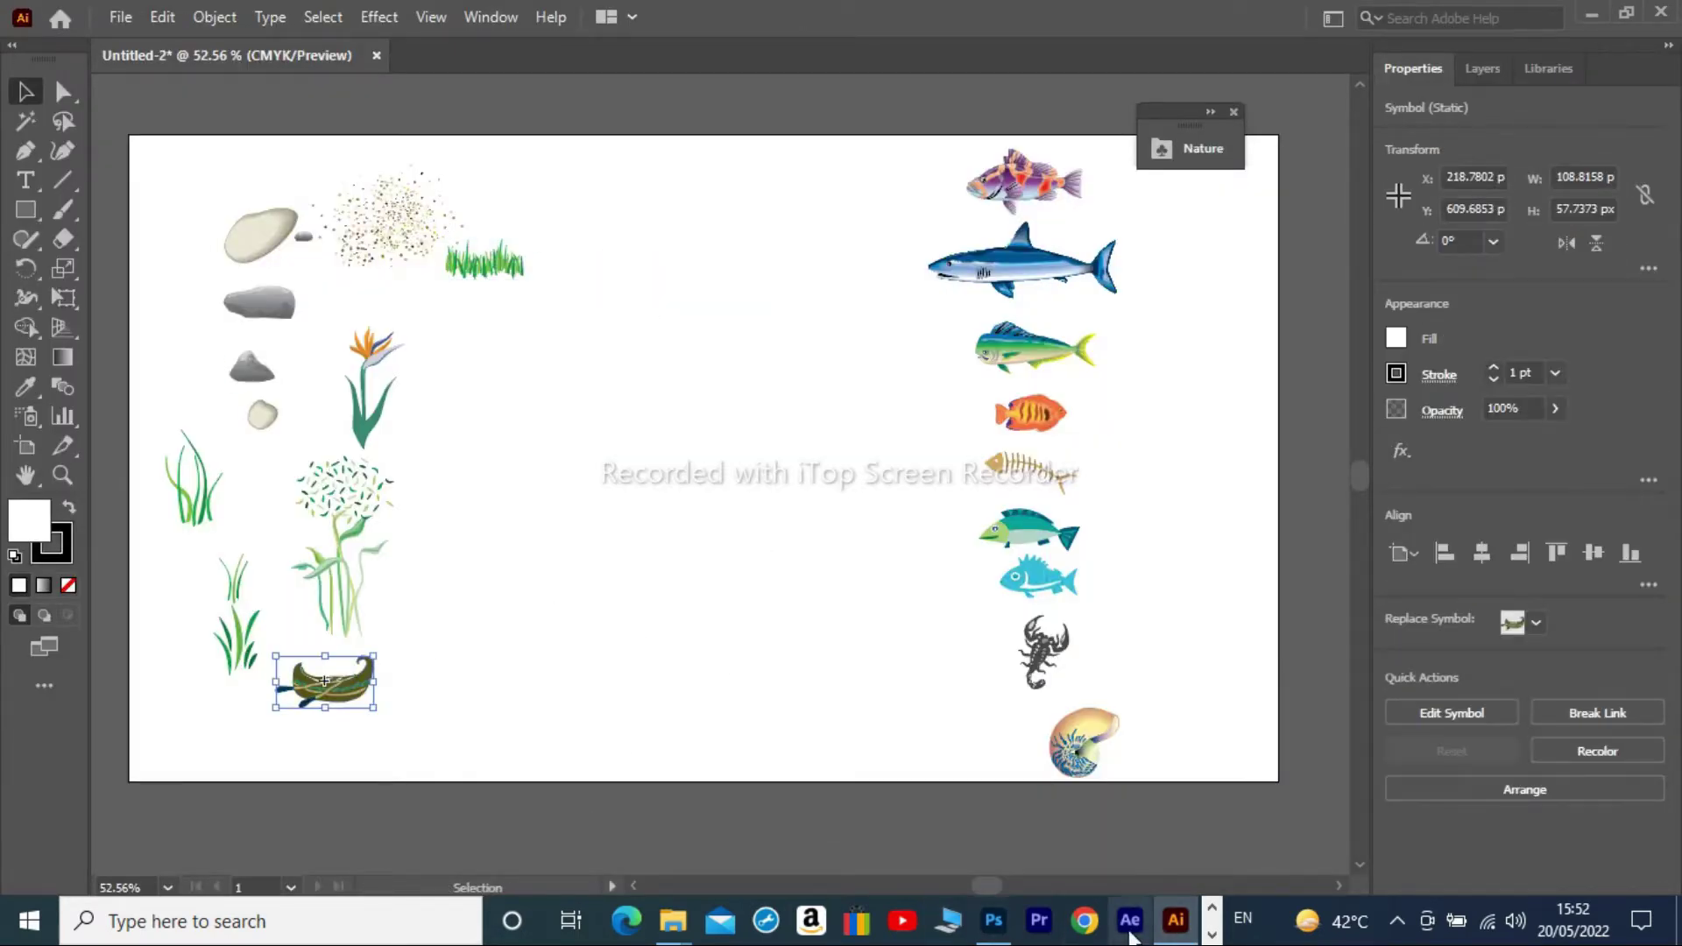
key("ctrl+c")
key("alt+Tab")
key("ctrl+v")
left_click(930, 244)
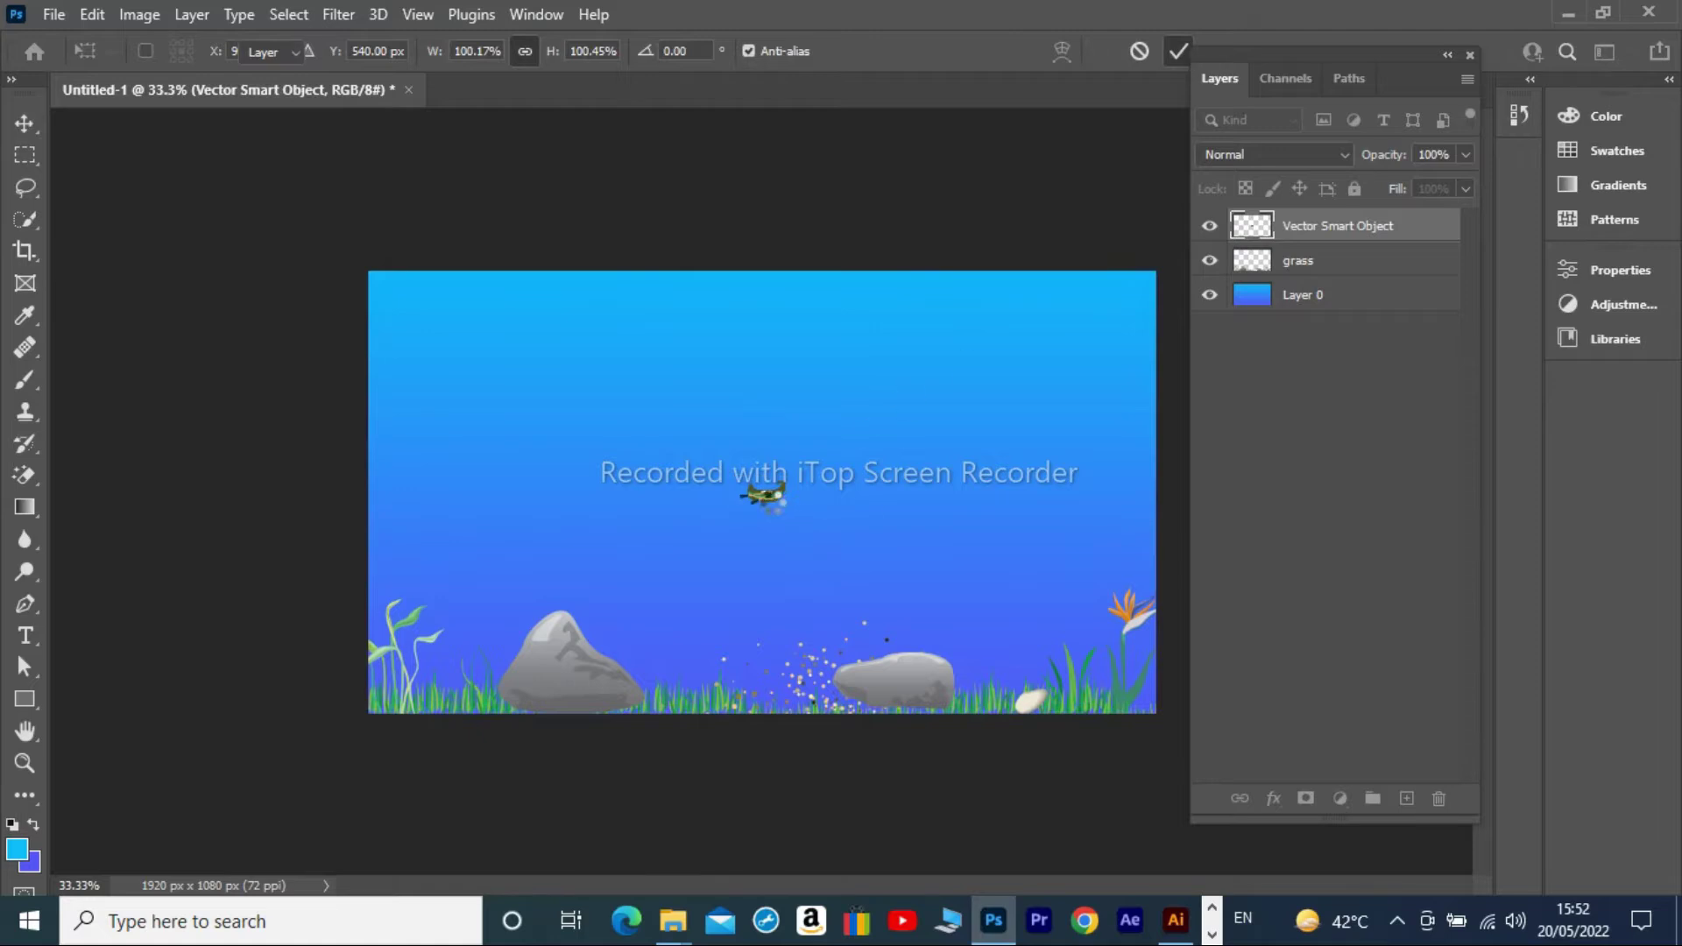
Enlarge, rotate, and move the boat to the bottom-left of the seabed.
mouse_move(784, 511)
left_mouse_down()
mouse_move(866, 531)
mouse_move(585, 440)
mouse_move(942, 569)
left_mouse_up()
left_click_drag(784, 502, 473, 675)
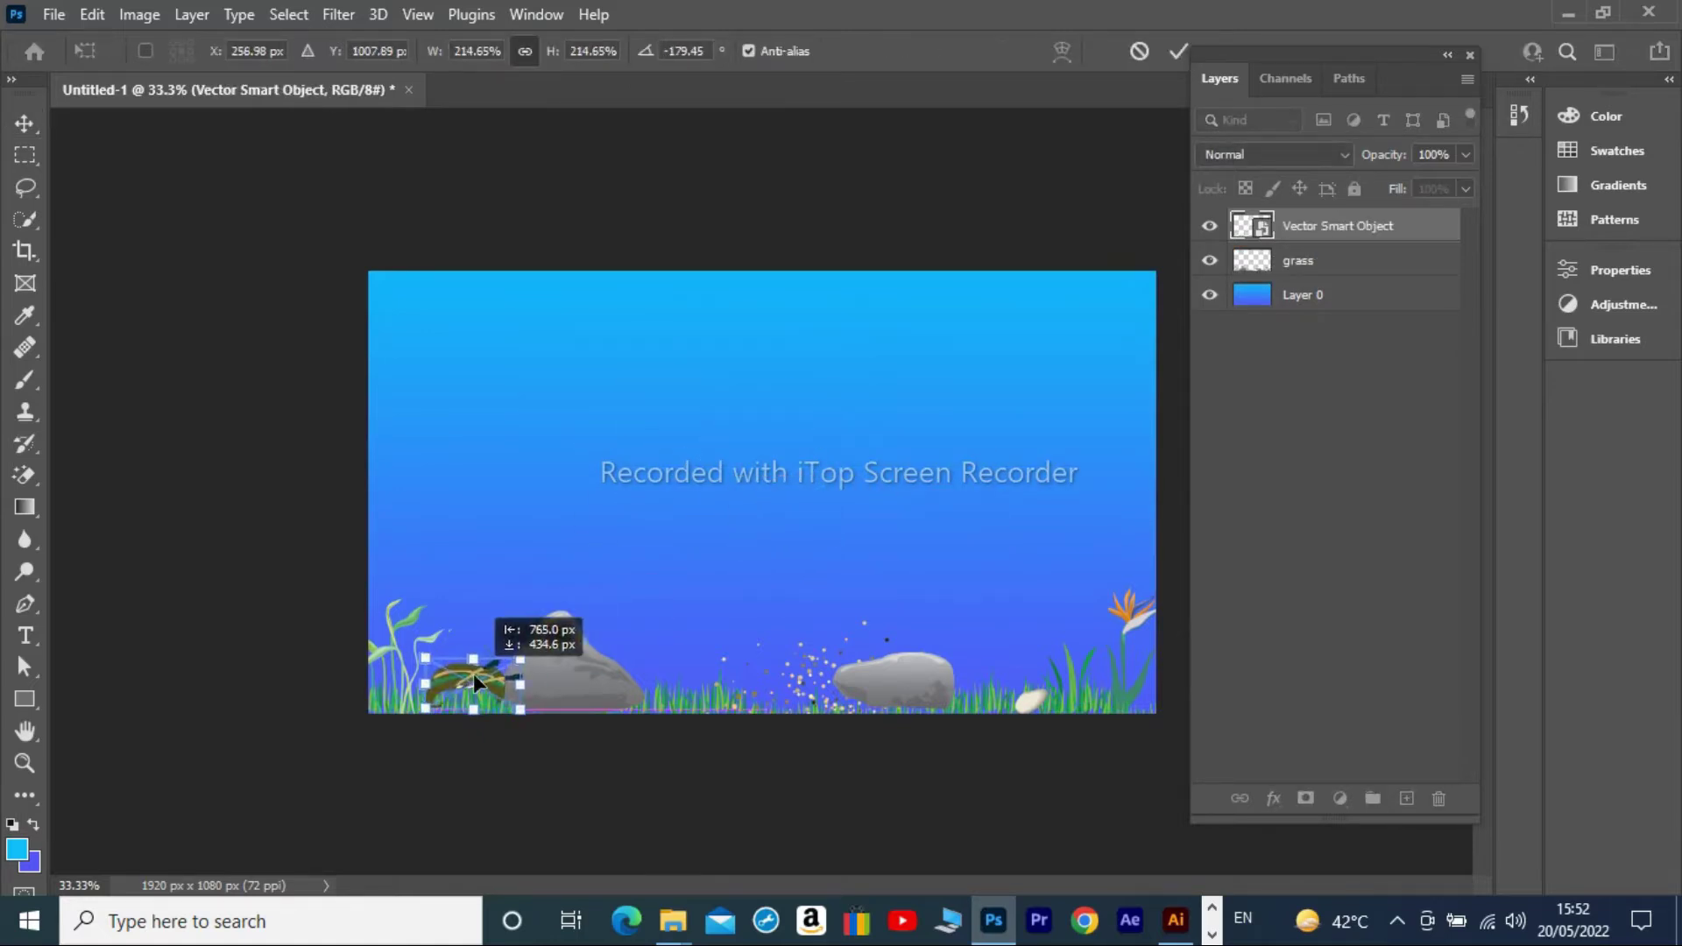
left_click(1180, 50)
In Illustrator, add Nature symbols and rearrange the orange fish, shark, mahi and purple fish.
left_click(1176, 920)
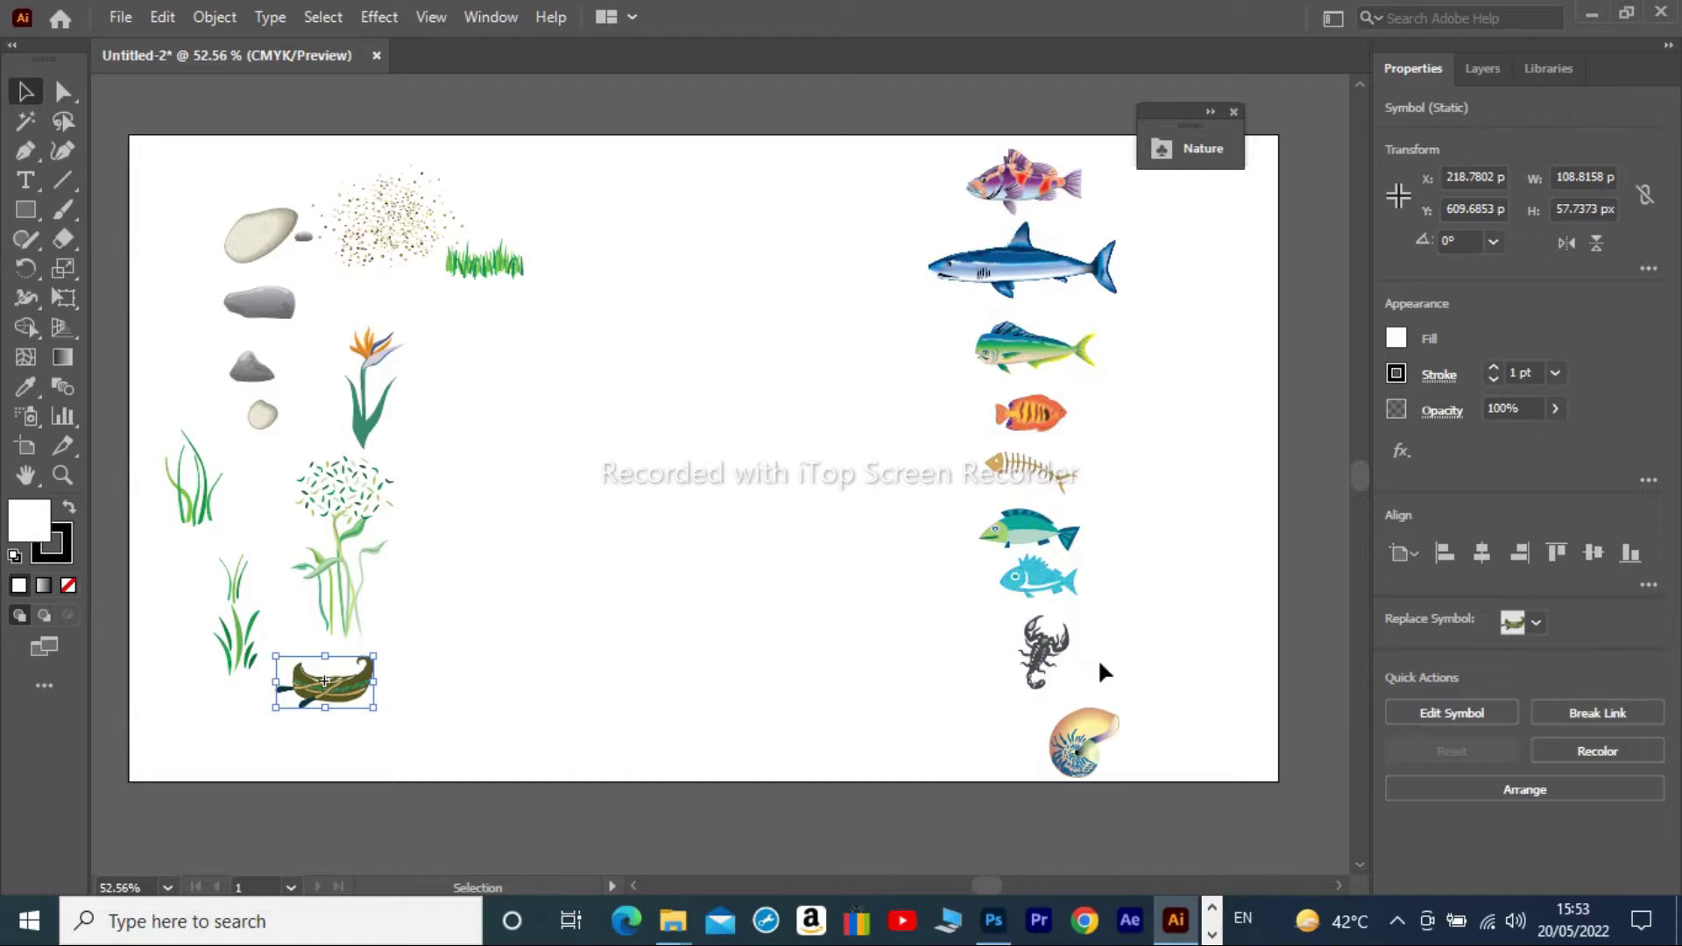
left_click(1191, 149)
mouse_move(806, 263)
left_mouse_down()
mouse_move(754, 525)
mouse_move(798, 545)
left_mouse_up()
left_click(920, 491)
left_click_drag(1031, 411, 749, 565)
left_click_drag(1021, 262, 791, 241)
left_click(1035, 348)
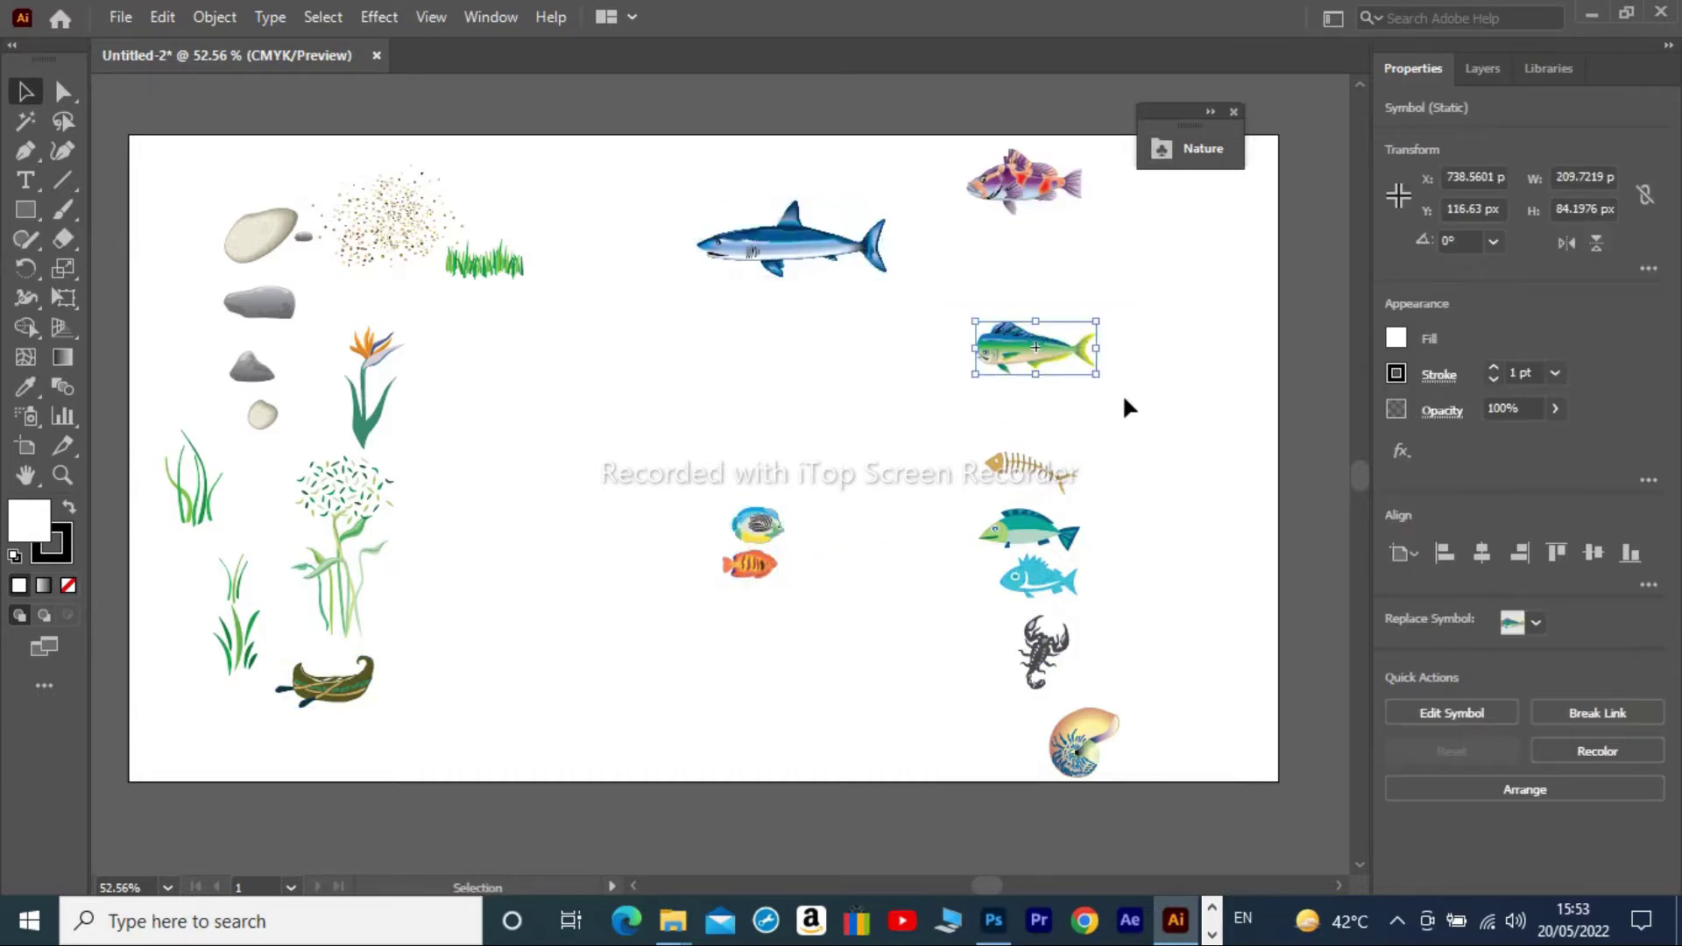
left_click_drag(1096, 374, 1151, 397)
left_click(789, 238)
left_click_drag(886, 274, 815, 250)
left_click_drag(1025, 181, 941, 242)
Paste the fish skeleton from Illustrator into the Photoshop scene.
left_click(1030, 471)
key("ctrl+c")
left_click(994, 920)
key("ctrl+v")
key("Return")
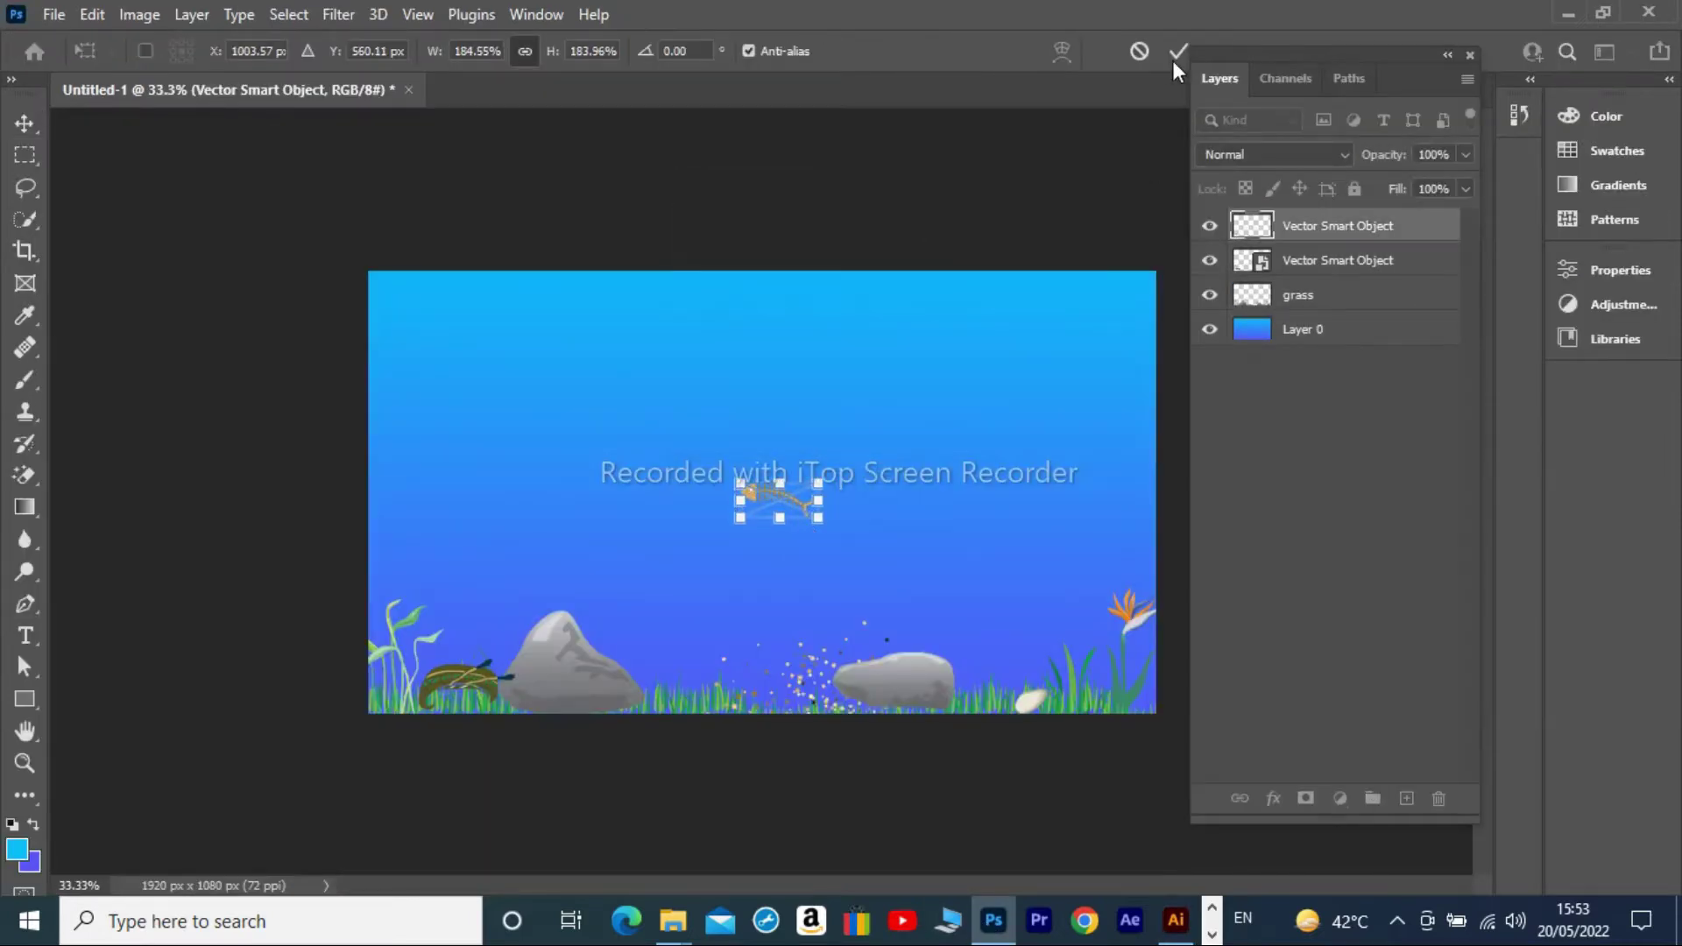
mouse_move(768, 489)
left_mouse_down()
mouse_move(770, 520)
mouse_move(774, 486)
left_mouse_up()
key("Escape")
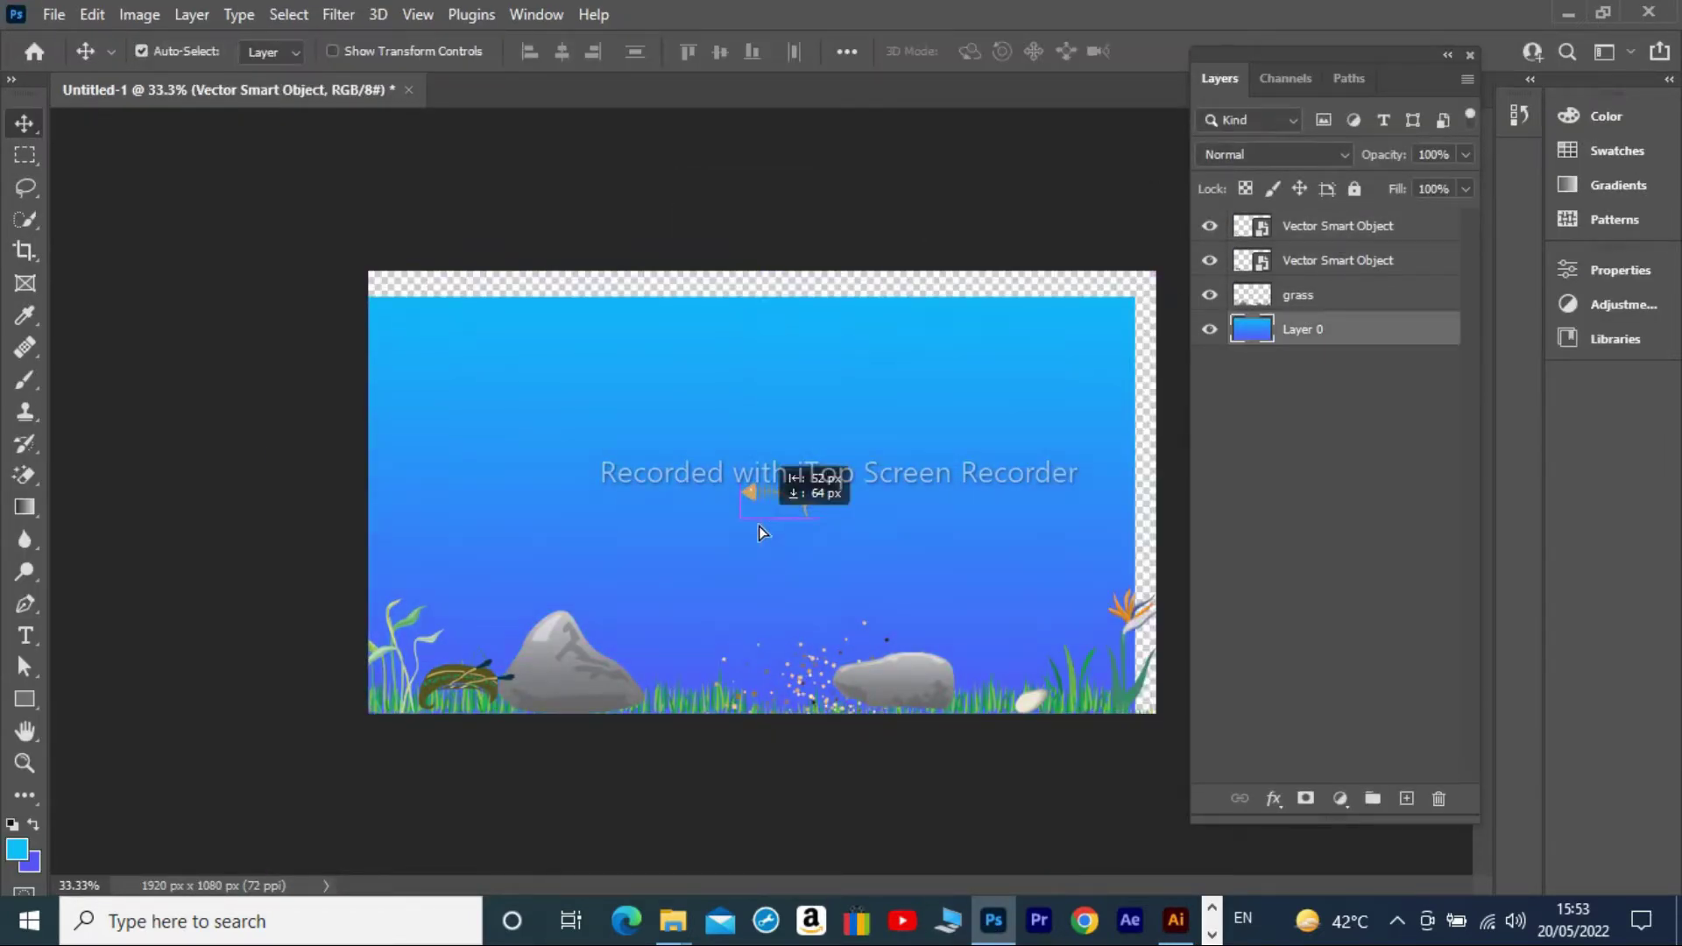
left_click(781, 496)
key("ctrl+t")
Move the fish skeleton down onto the seabed among the rocks.
left_click(283, 333)
left_click(776, 501)
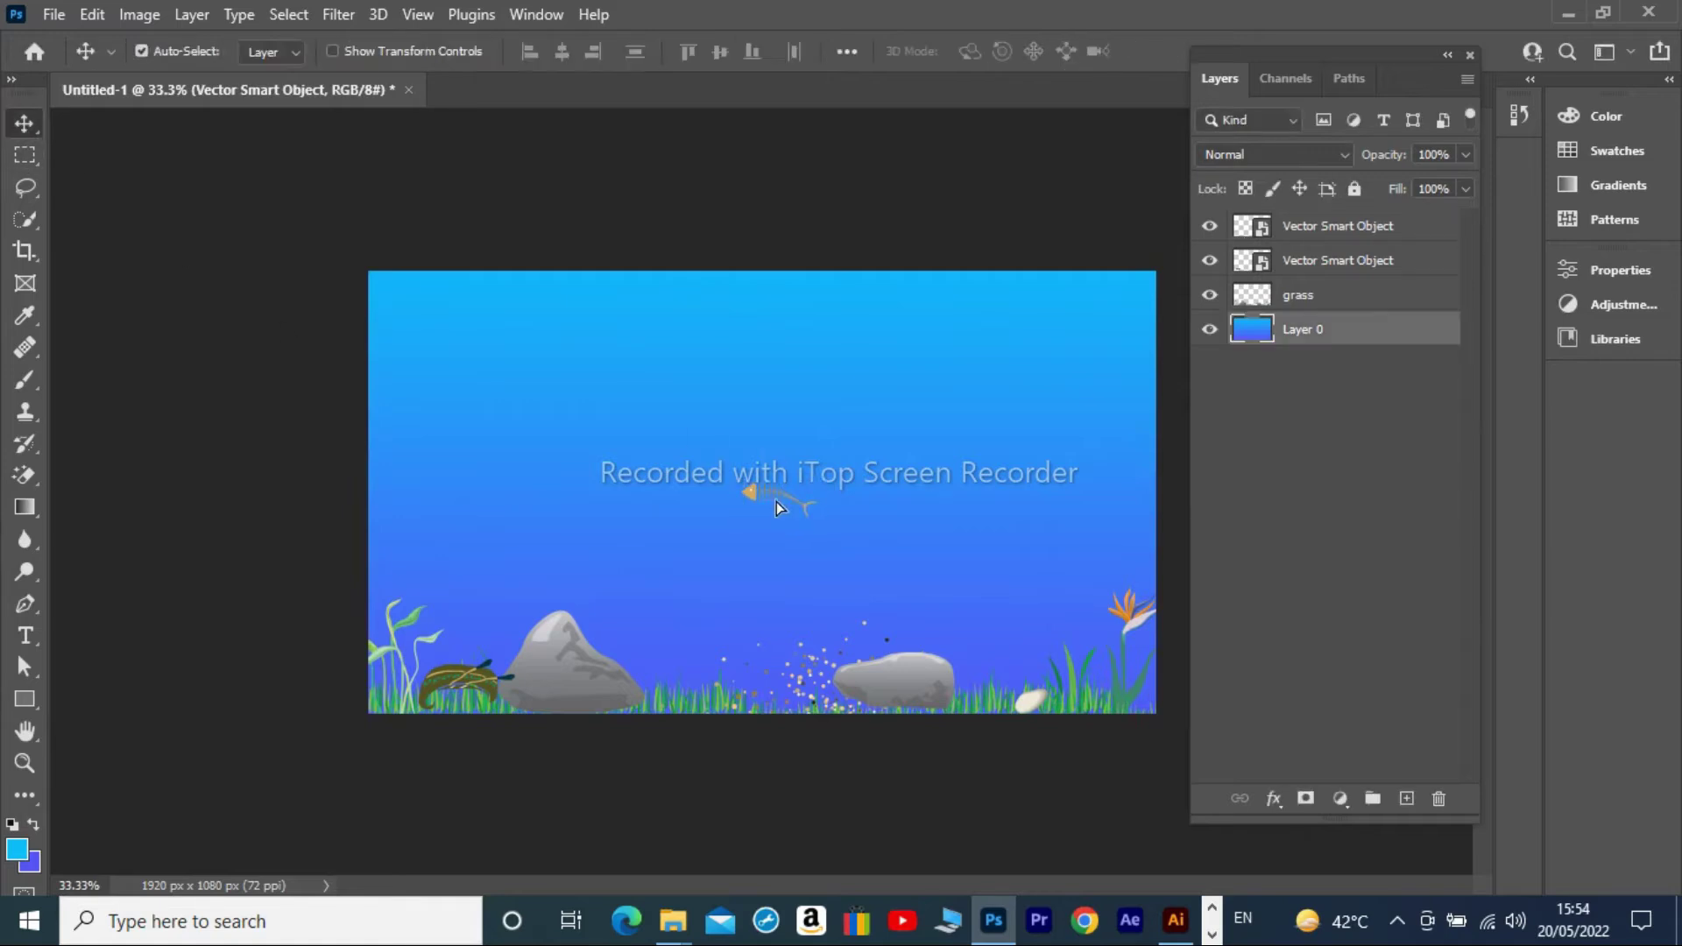
left_click(781, 497)
left_click(791, 509)
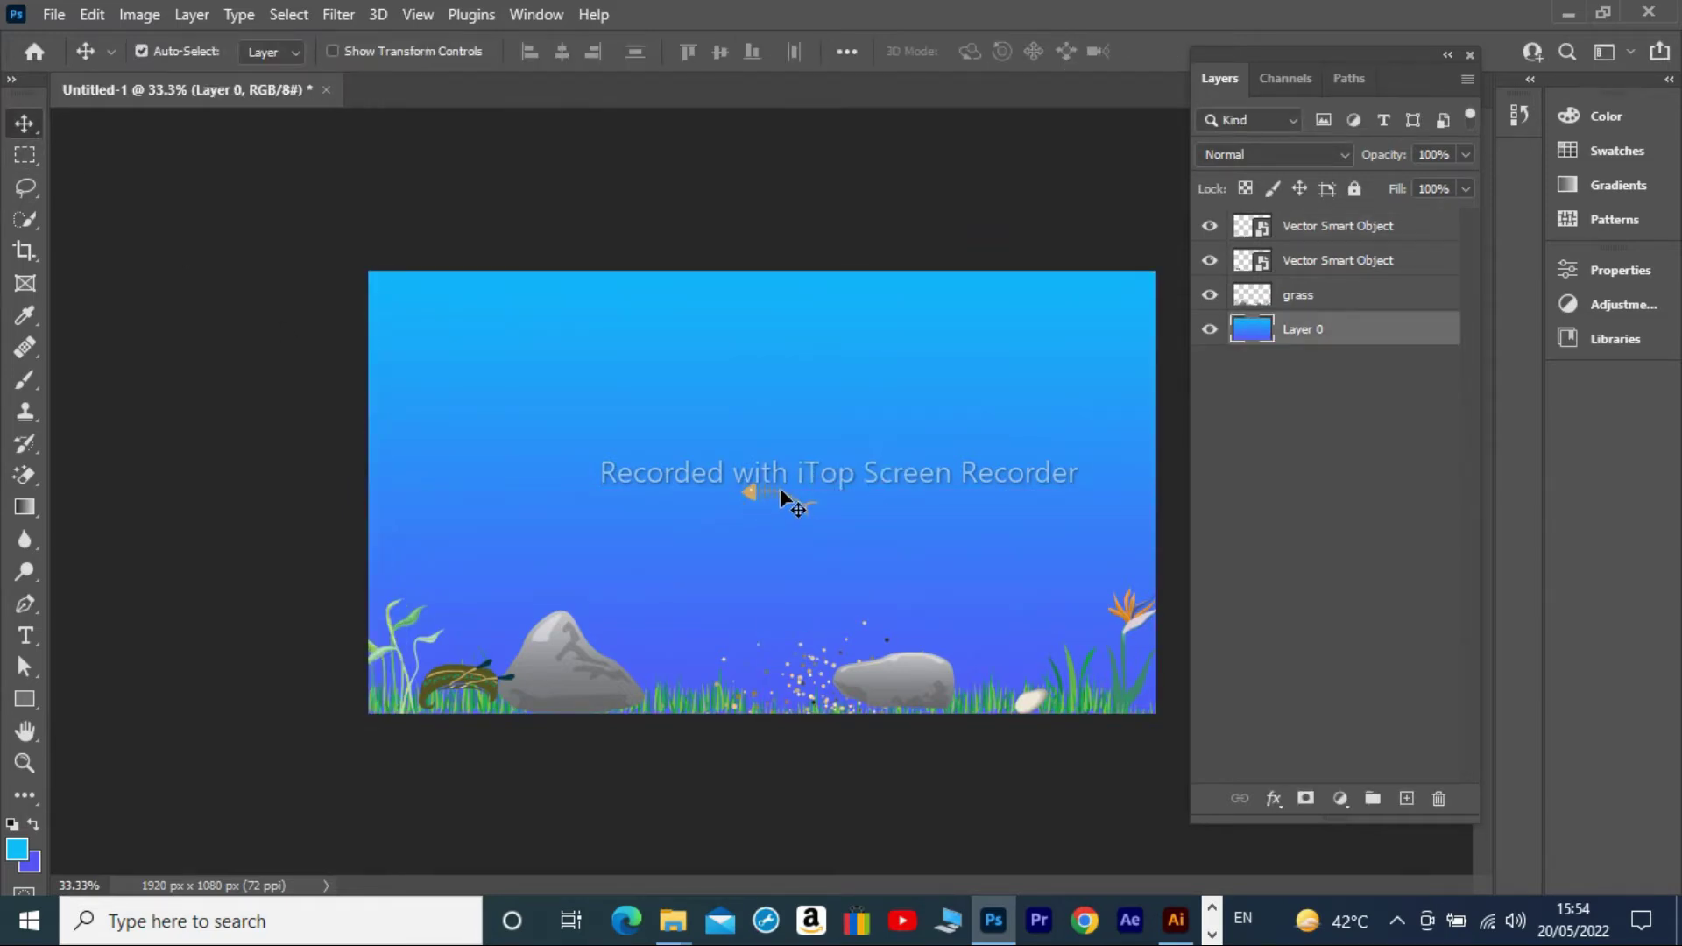
key("ctrl+t")
key("Escape")
left_click(774, 497, "ctrl")
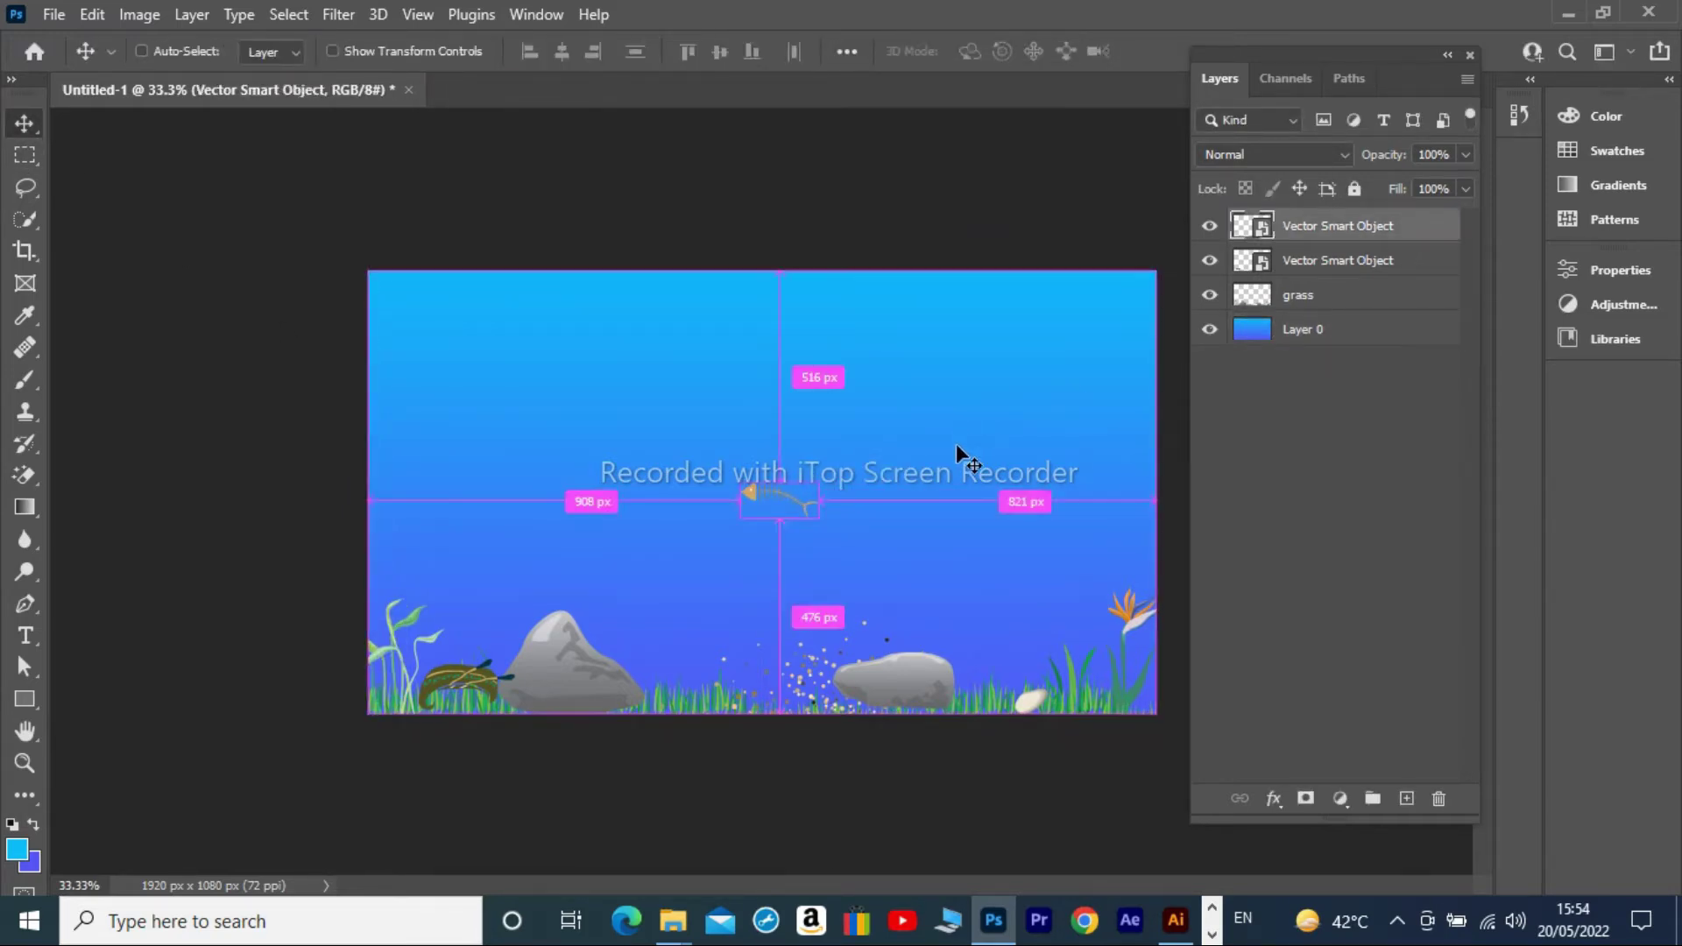
key("ctrl+t")
left_click_drag(779, 501, 709, 686)
key("Return")
Paste the dorado fish and place it at the lower right beside the plants.
left_click(1176, 920)
left_click(1026, 385)
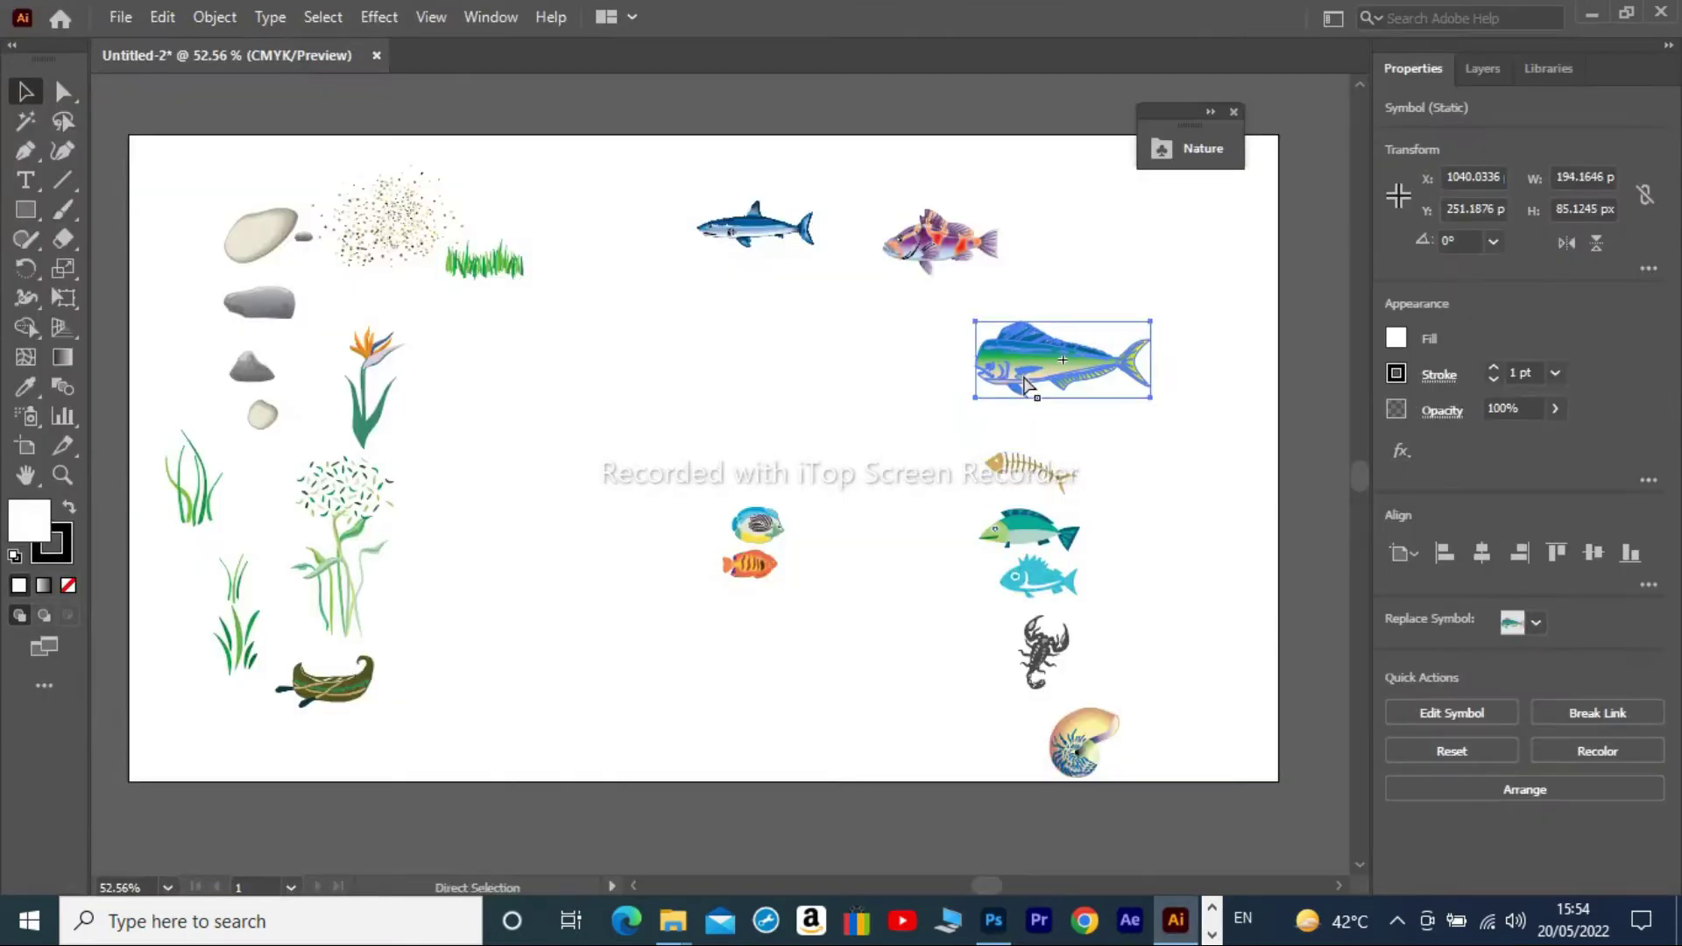
key("ctrl+c")
key("alt+Tab")
key("ctrl+v")
key("Return")
left_click_drag(791, 495, 1062, 627)
key("Return")
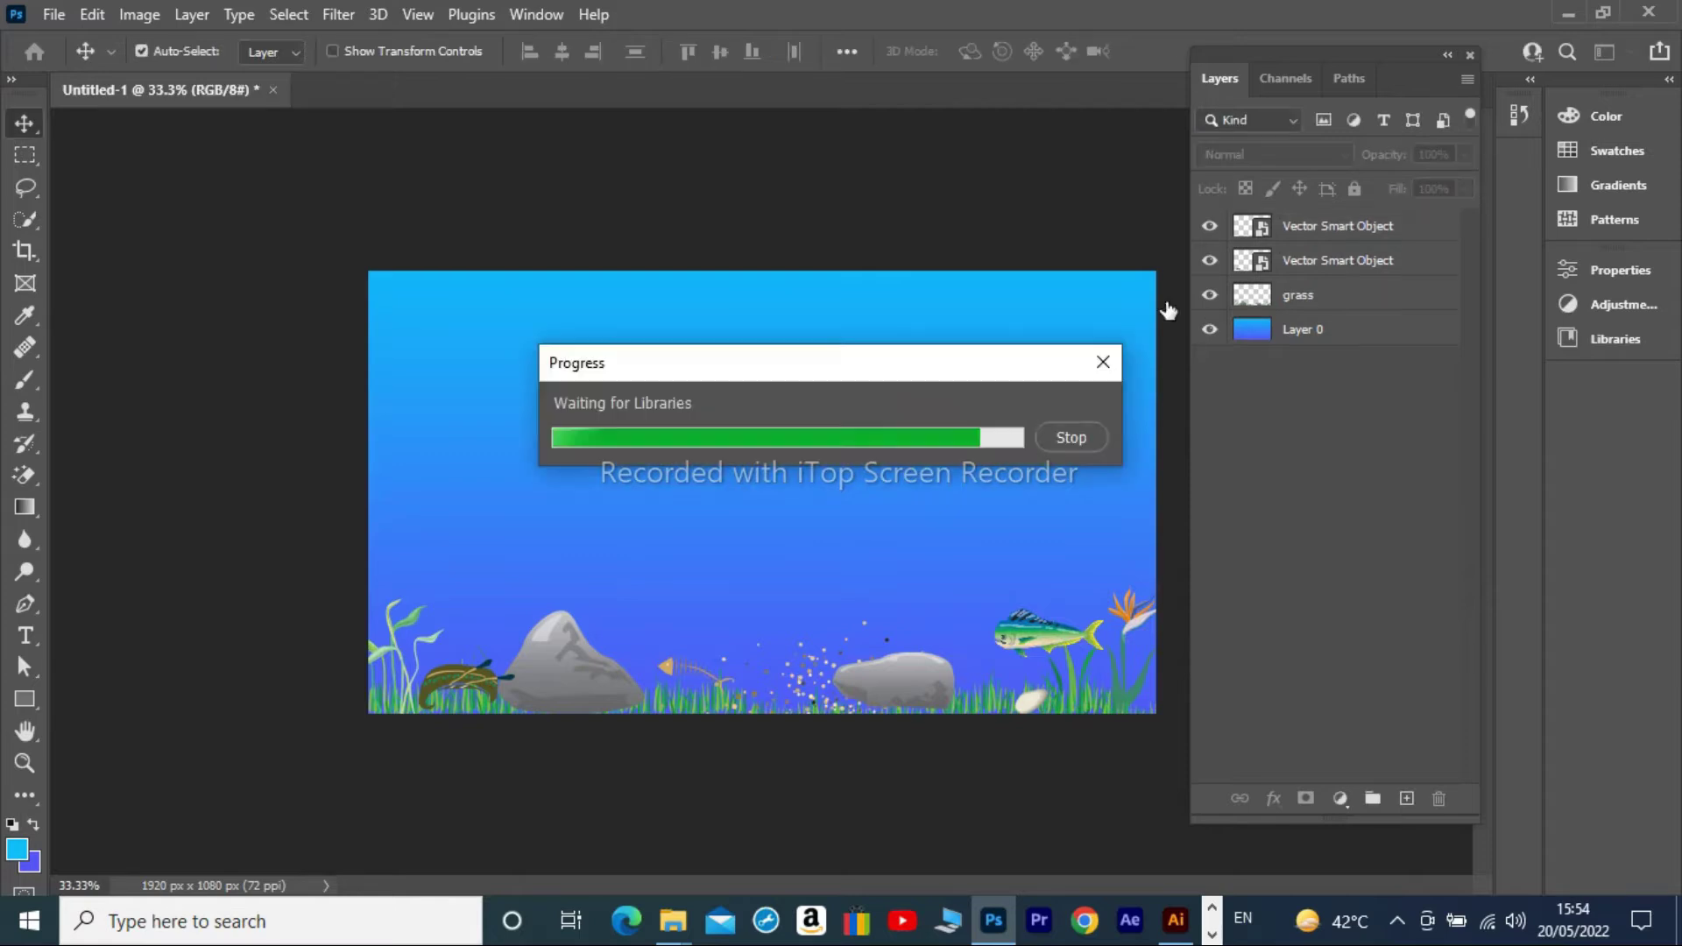
Rename the dorado fish layer to 'green' and delete the leftover unnamed smart object layer.
left_click(1117, 370)
double_click(1387, 224)
type("green")
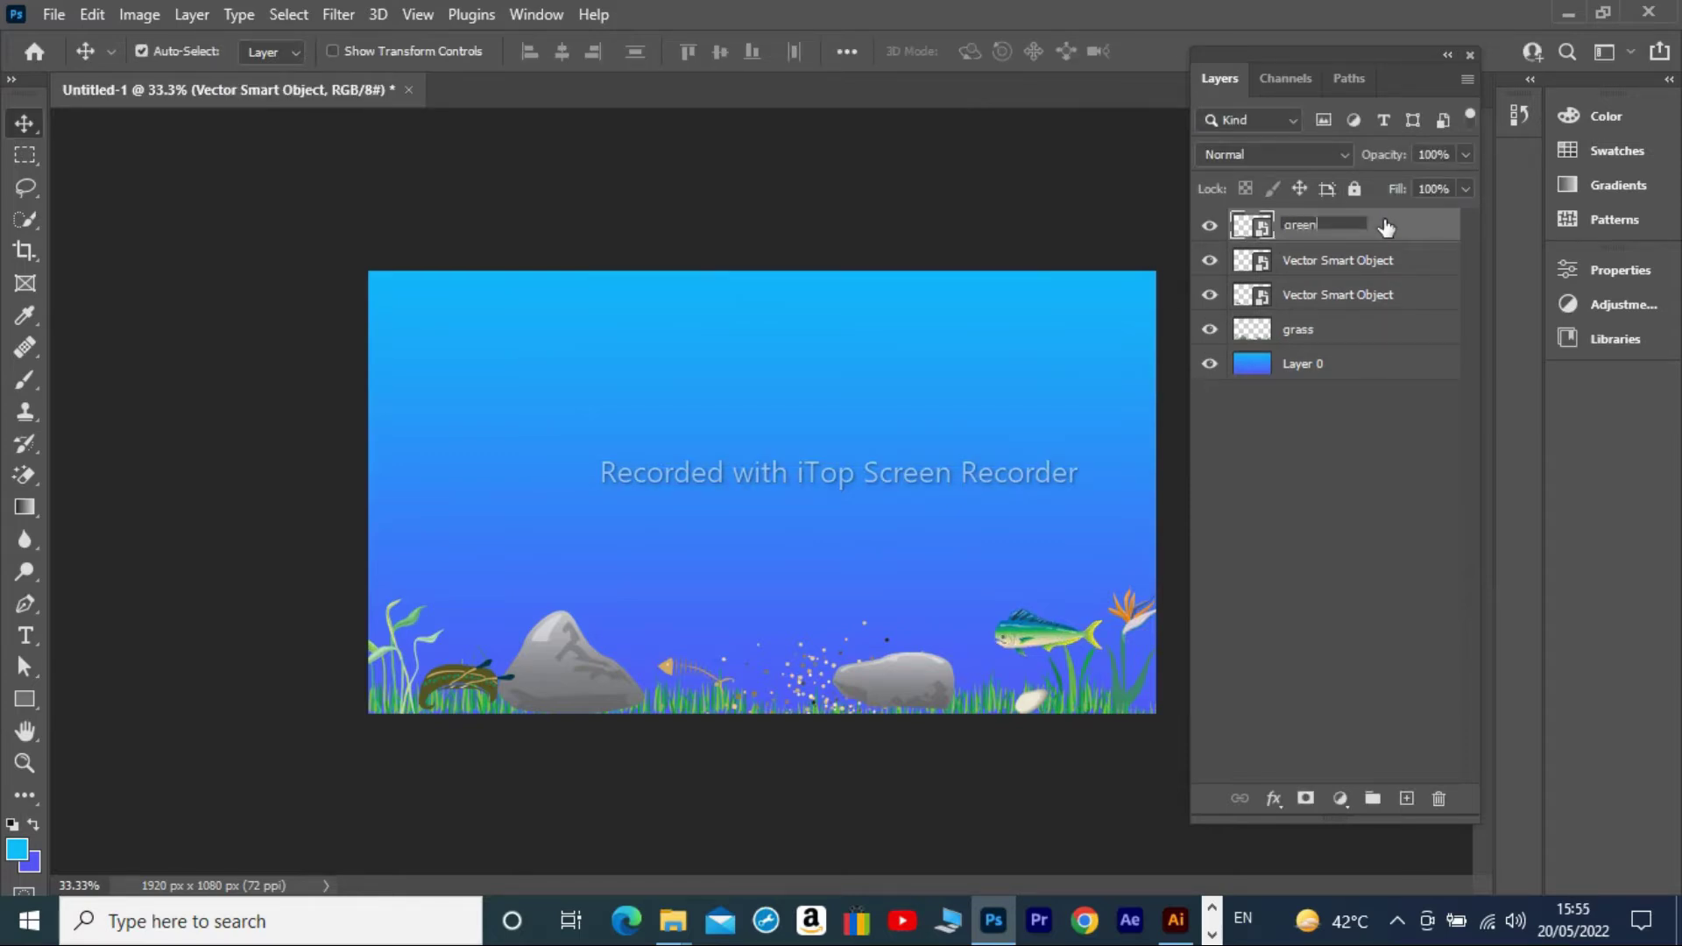
key("Return")
left_click(1369, 262)
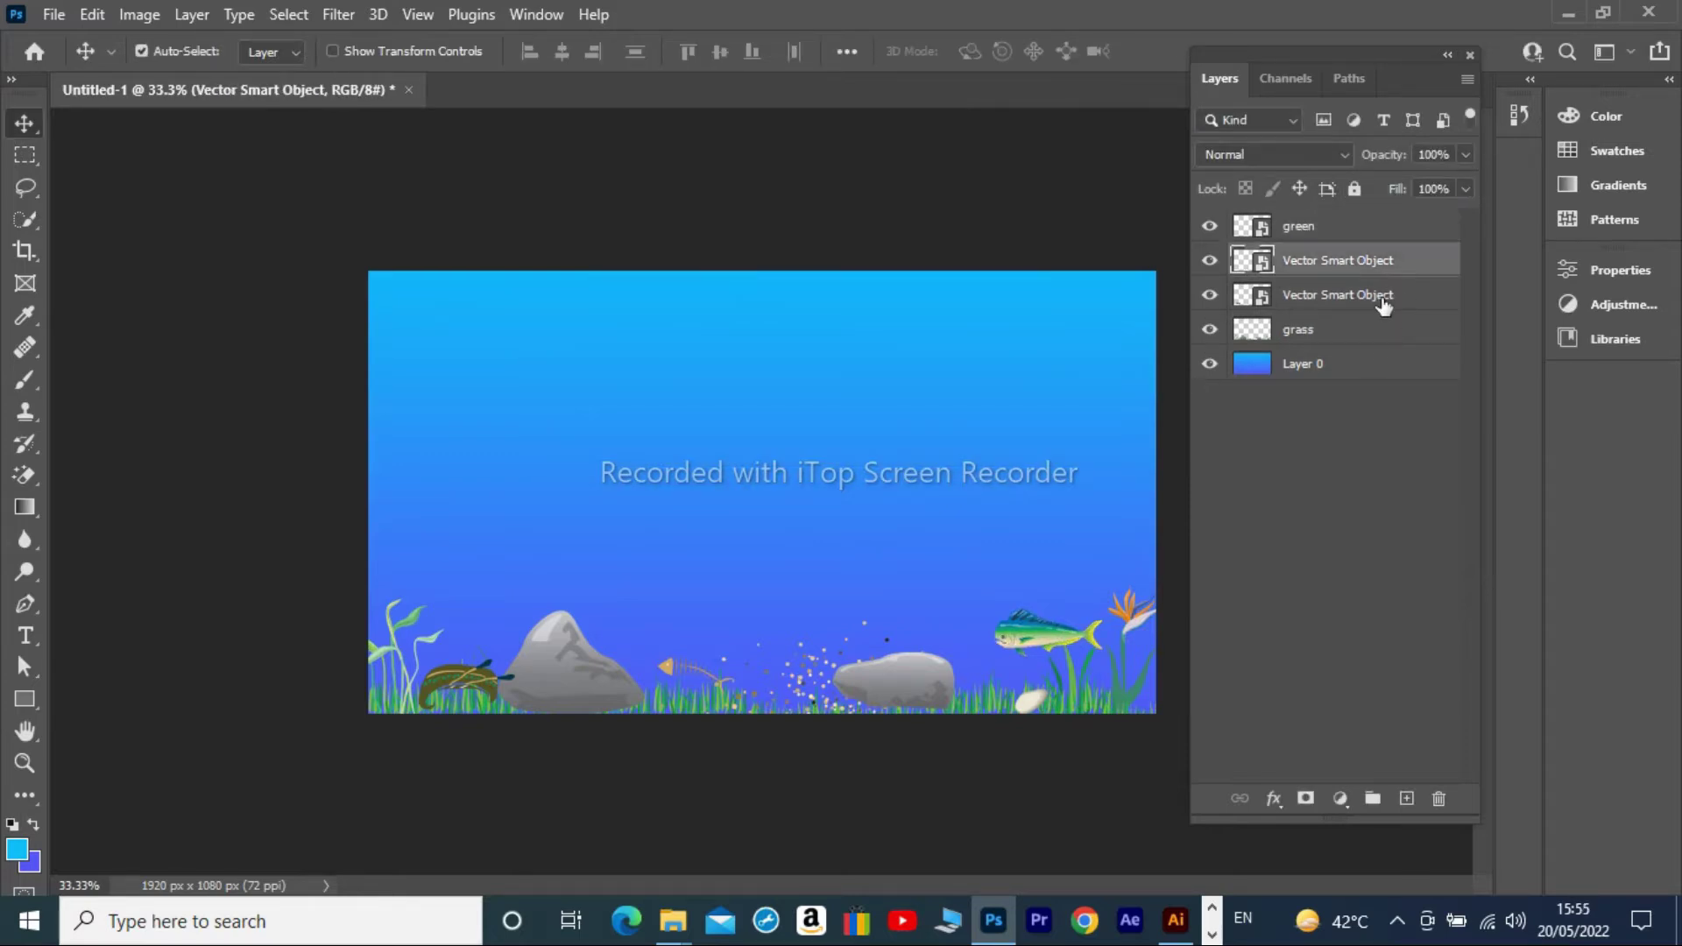
key("Delete")
Paste the blue shark from Illustrator as a smart object and move it down-left above the rocks.
left_click(1176, 920)
left_click(750, 229)
key("ctrl+c")
left_click(993, 919)
key("ctrl+v")
left_click(940, 238)
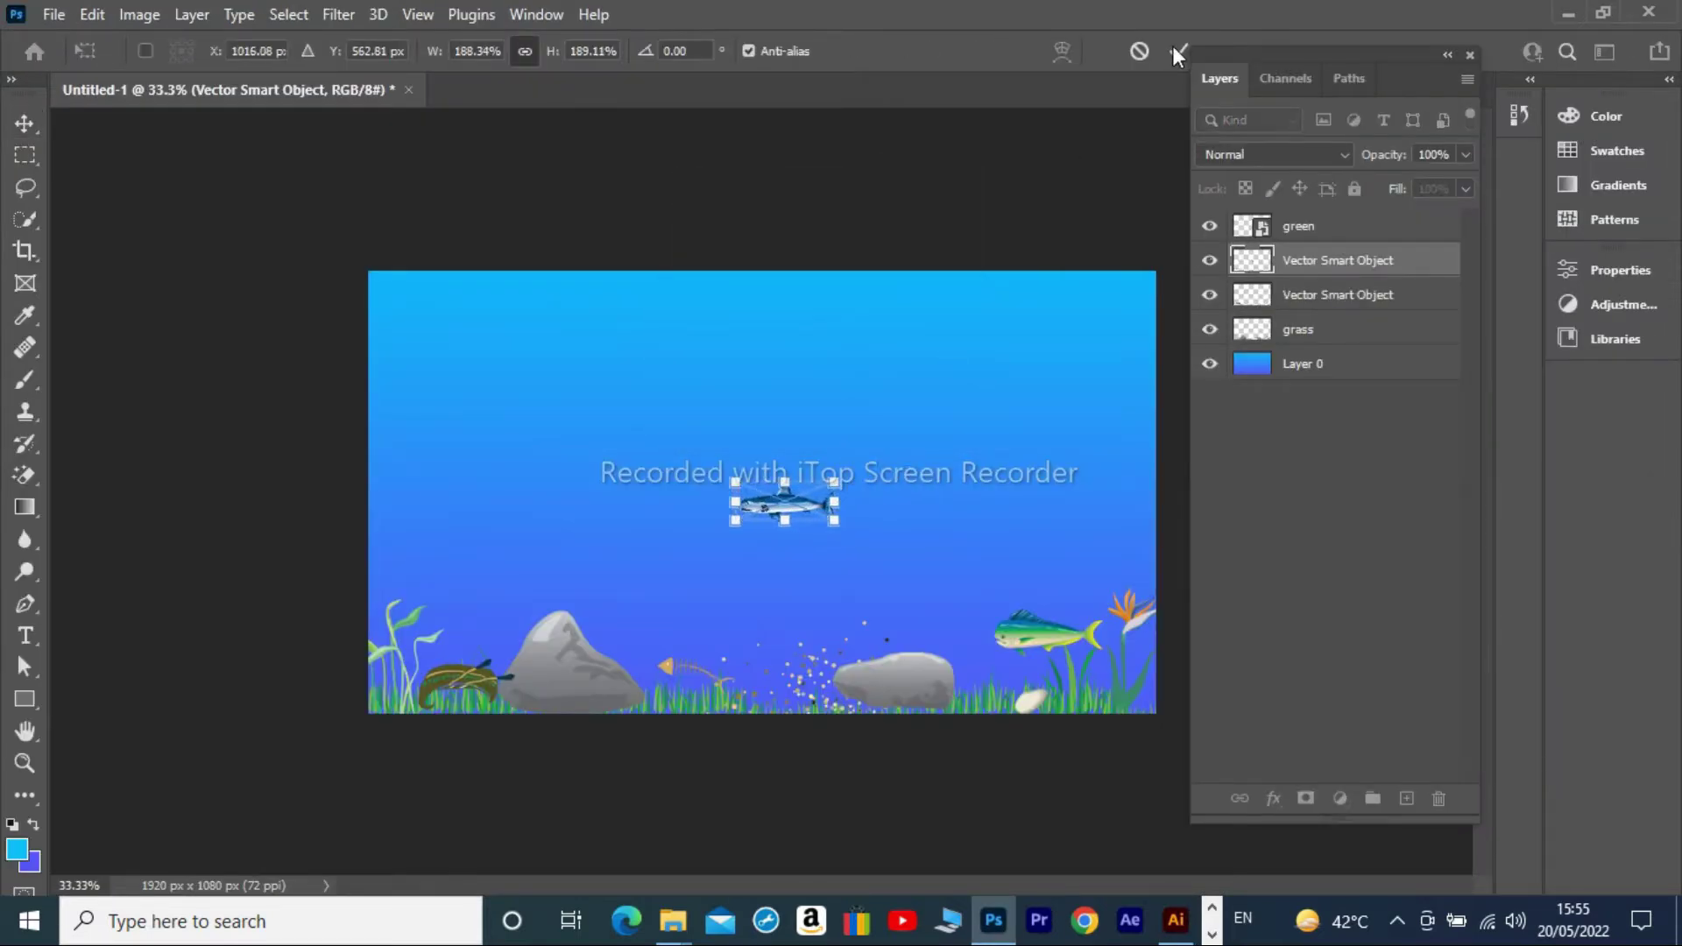
key("Return")
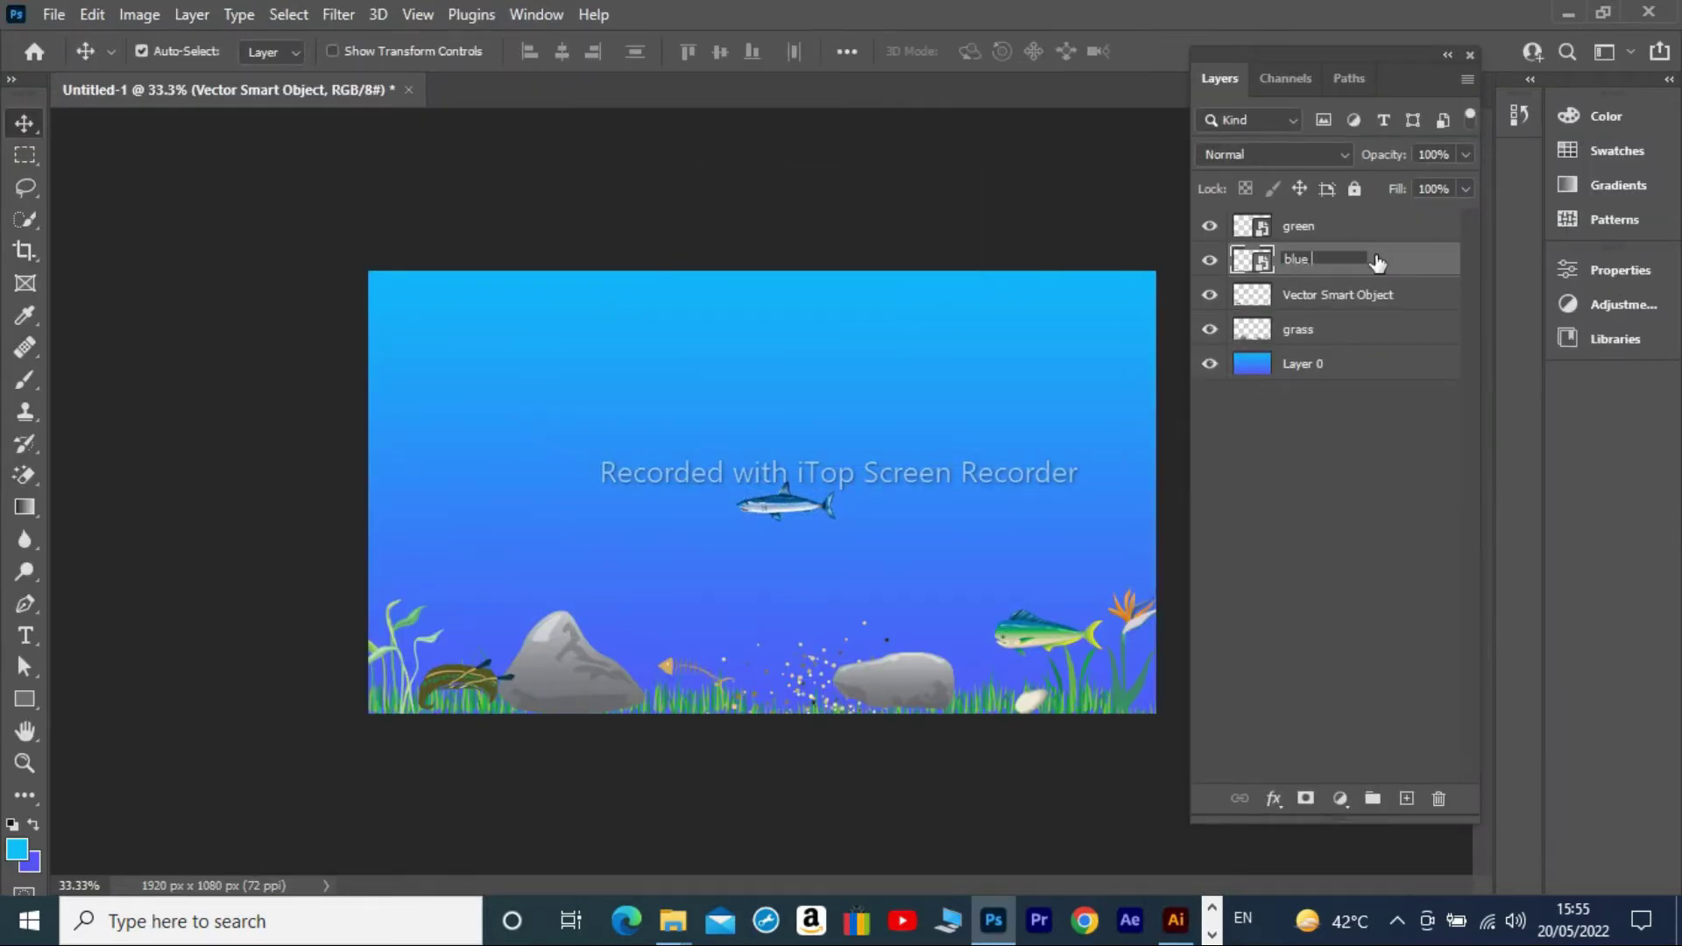
left_click_drag(776, 510, 648, 594)
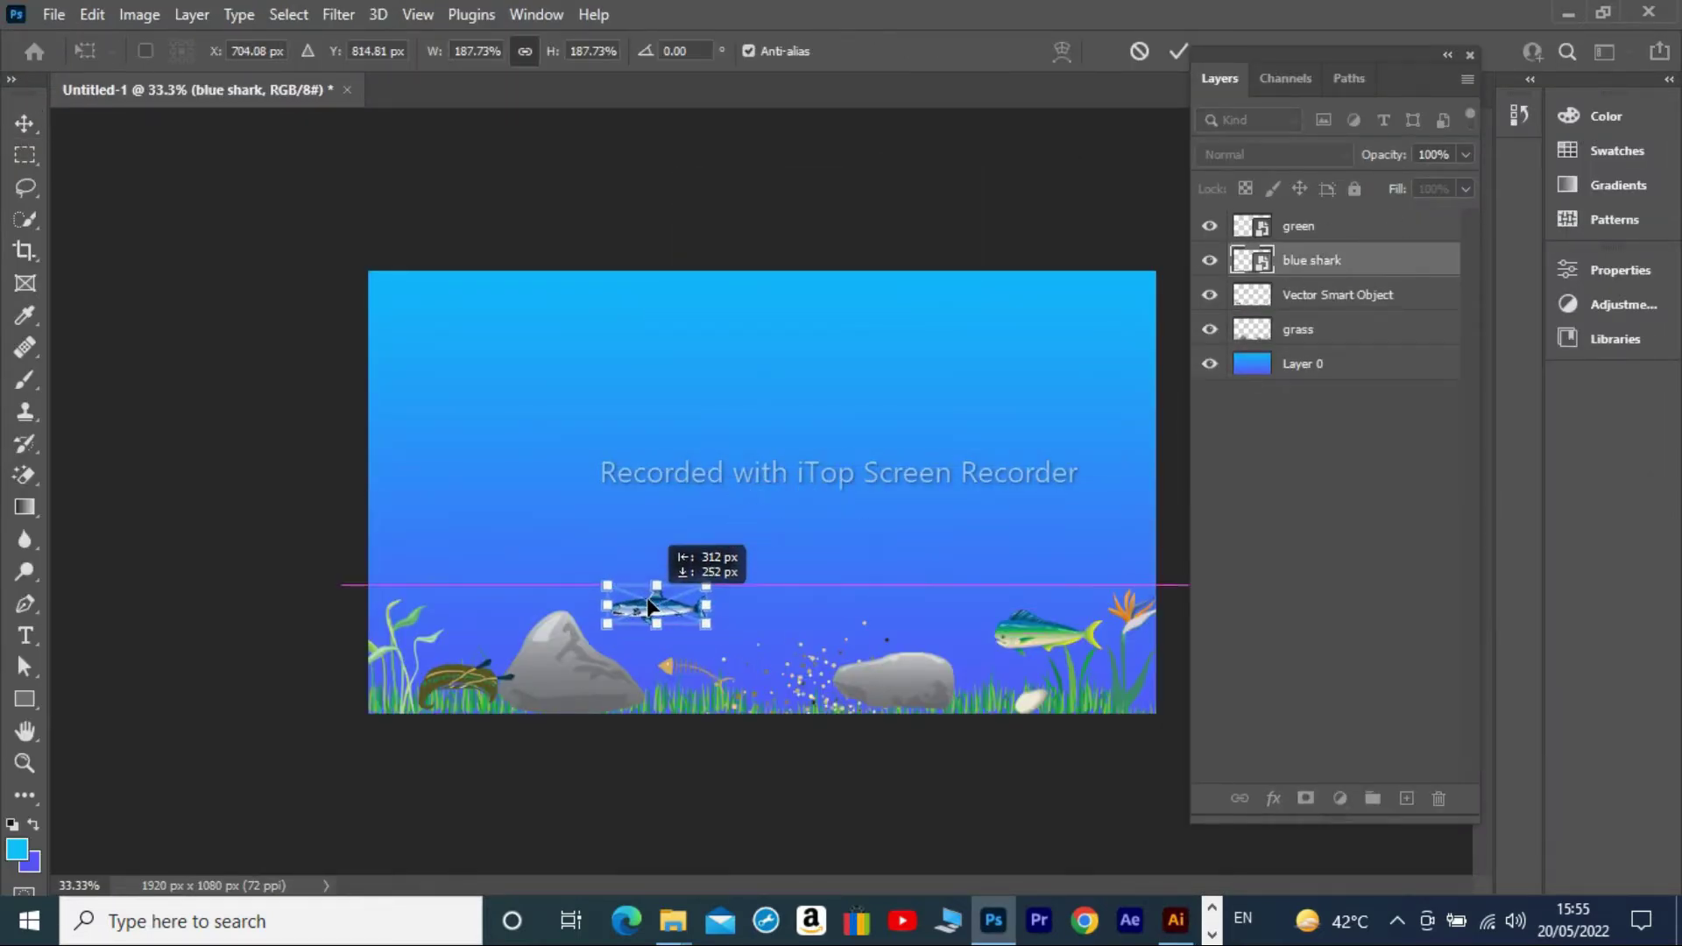
Paste the purple fish from Illustrator, name its layer 'purple', and move it to the right.
left_click(1174, 927)
left_click(1174, 927)
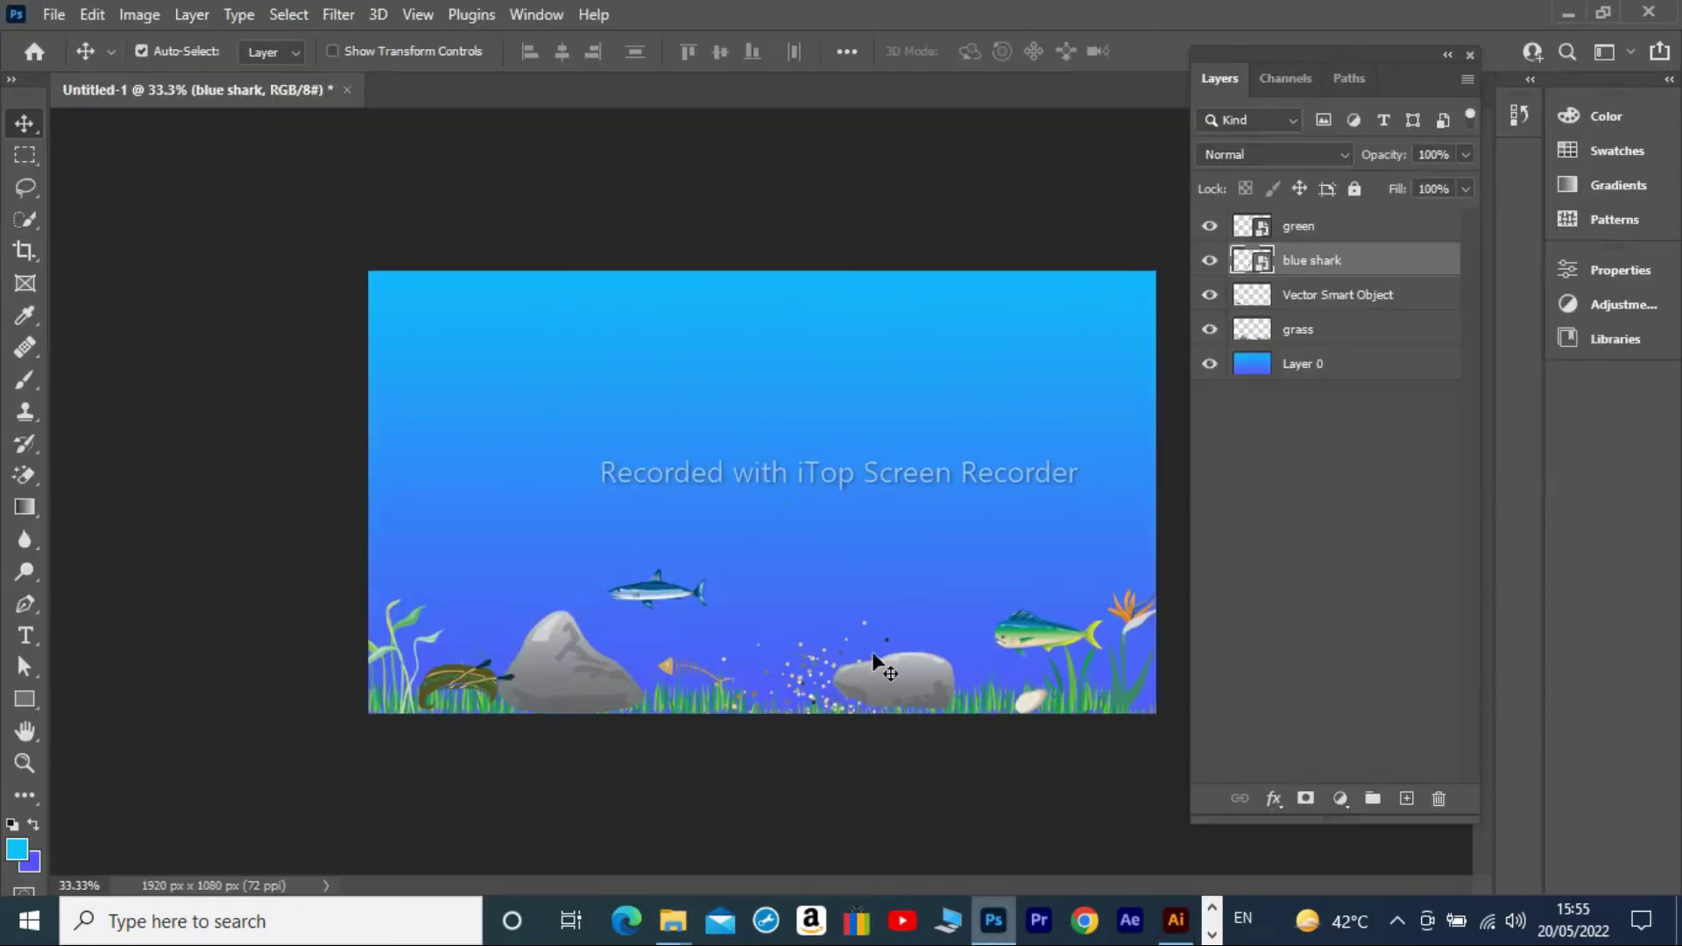
key("alt+Tab")
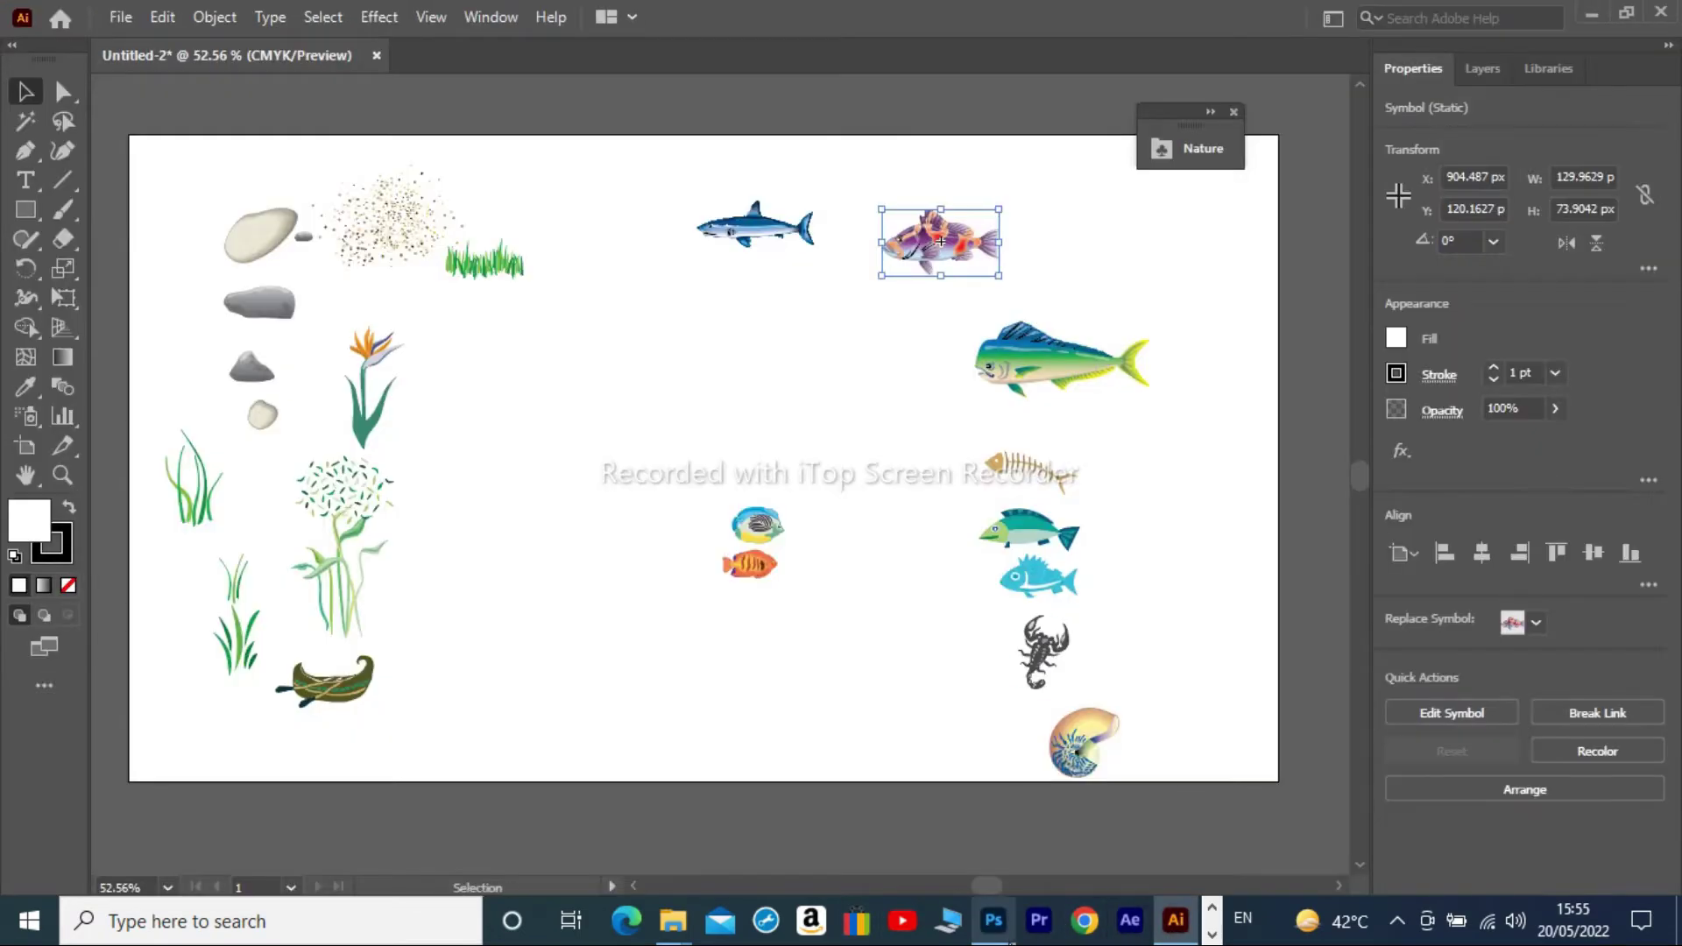
key("alt+Tab")
key("alt+Tab")
key("alt+Tab")
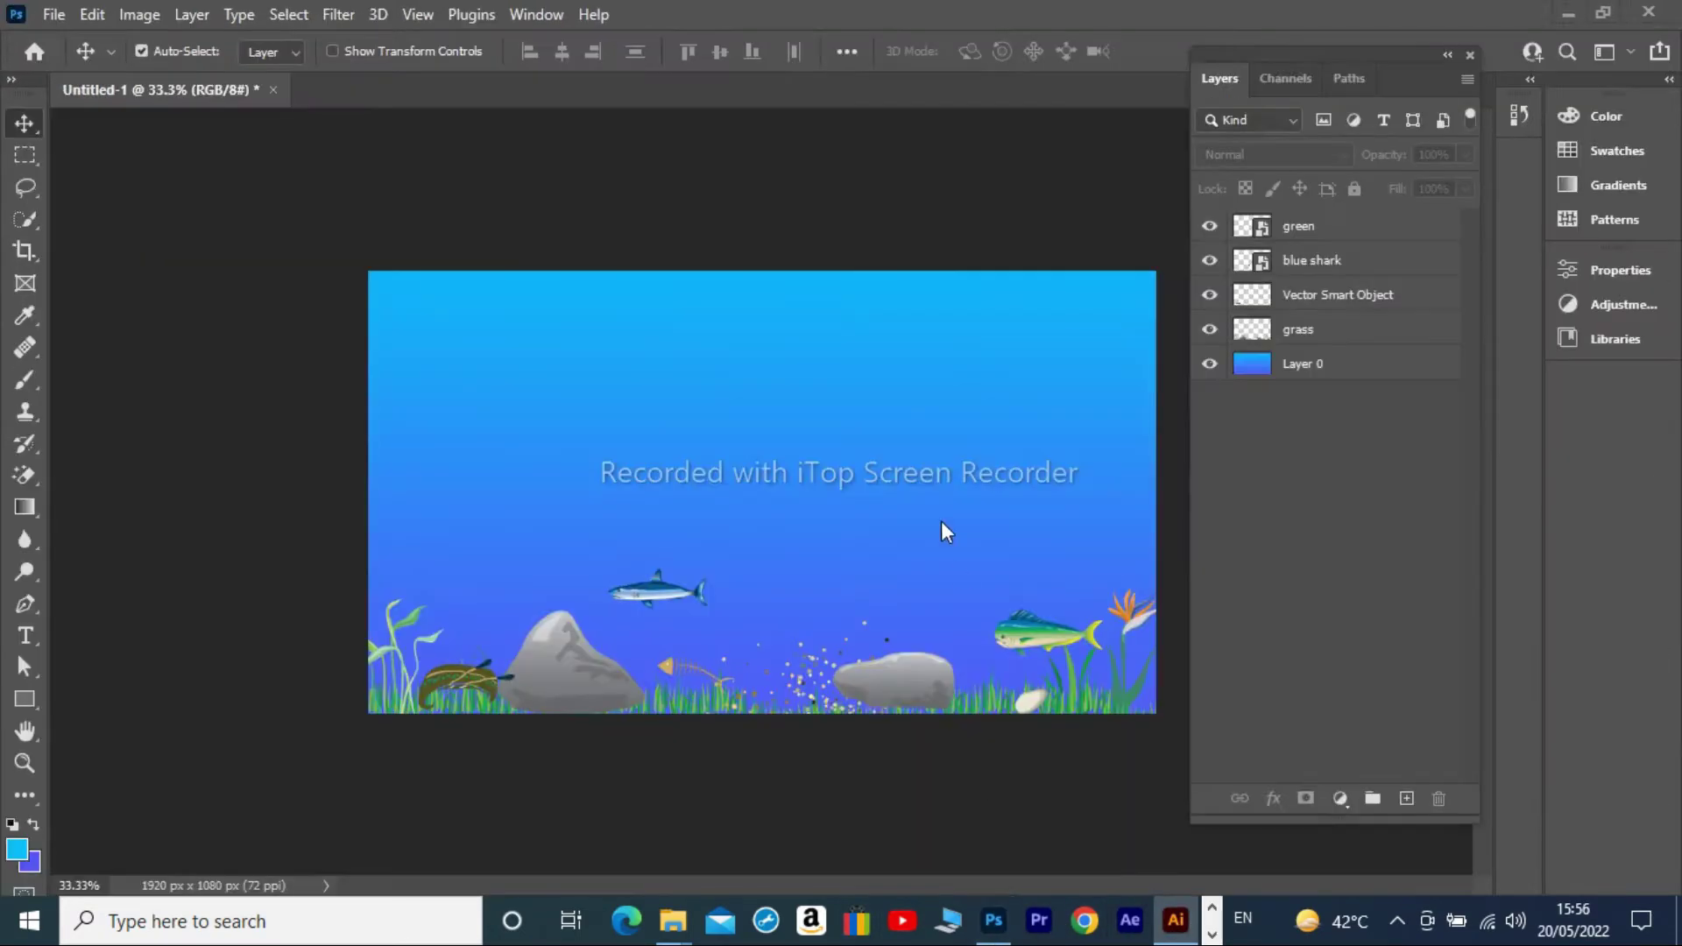
key("ctrl+v")
key("Return")
key("Return")
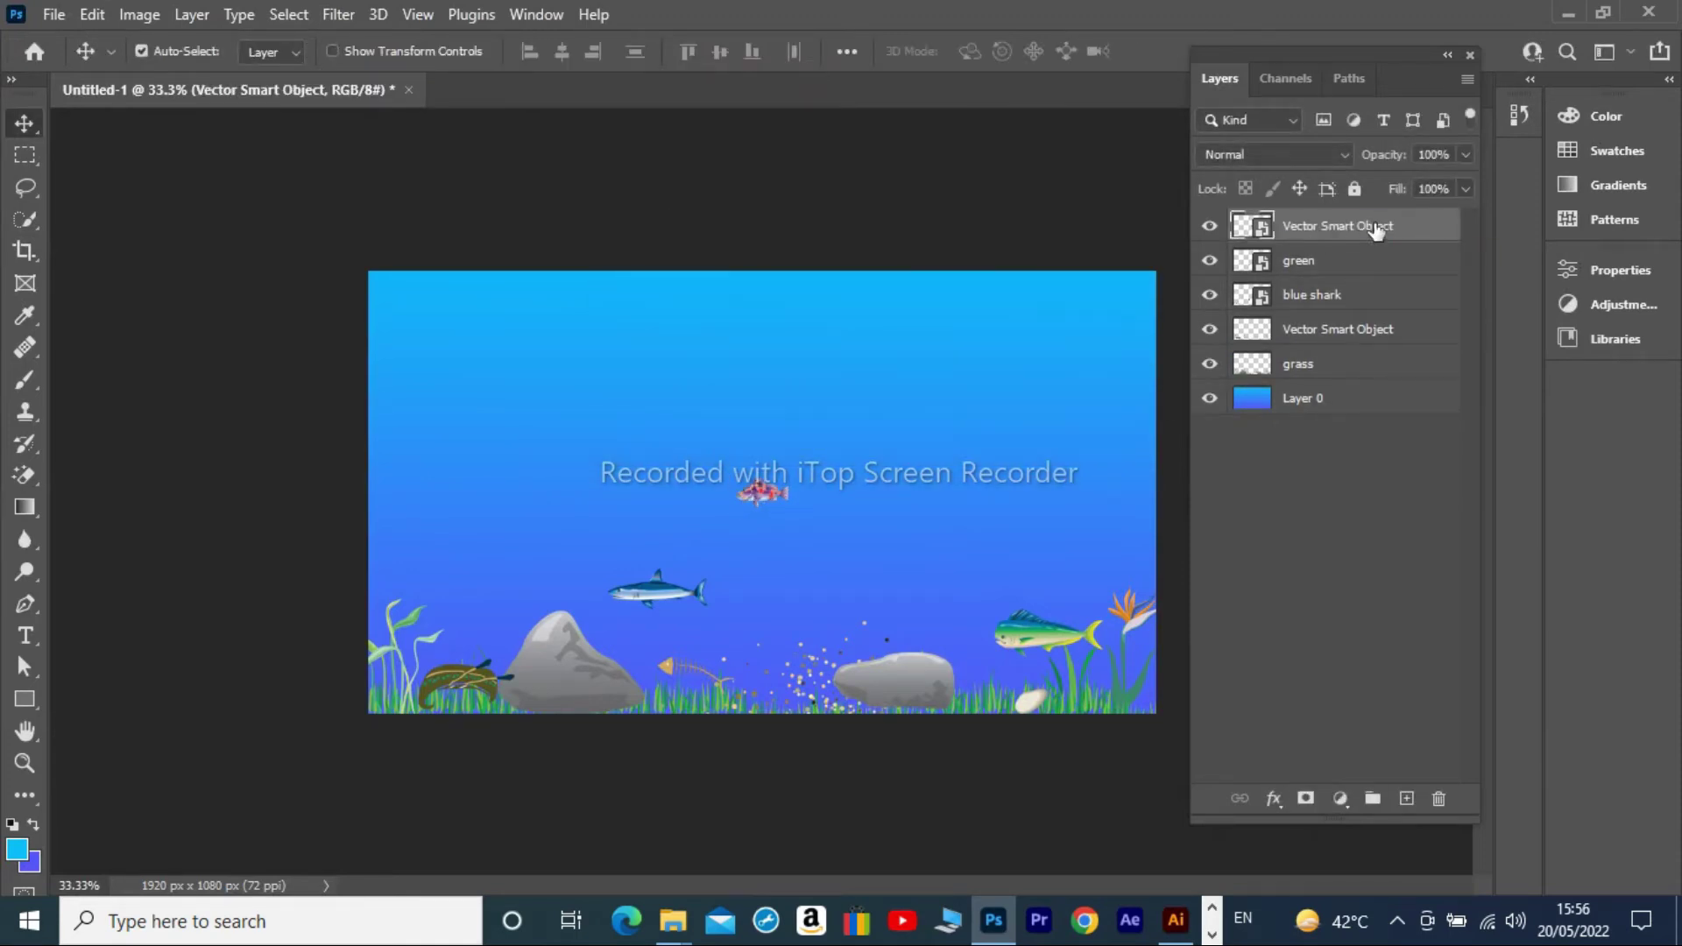
type("purple")
key("Return")
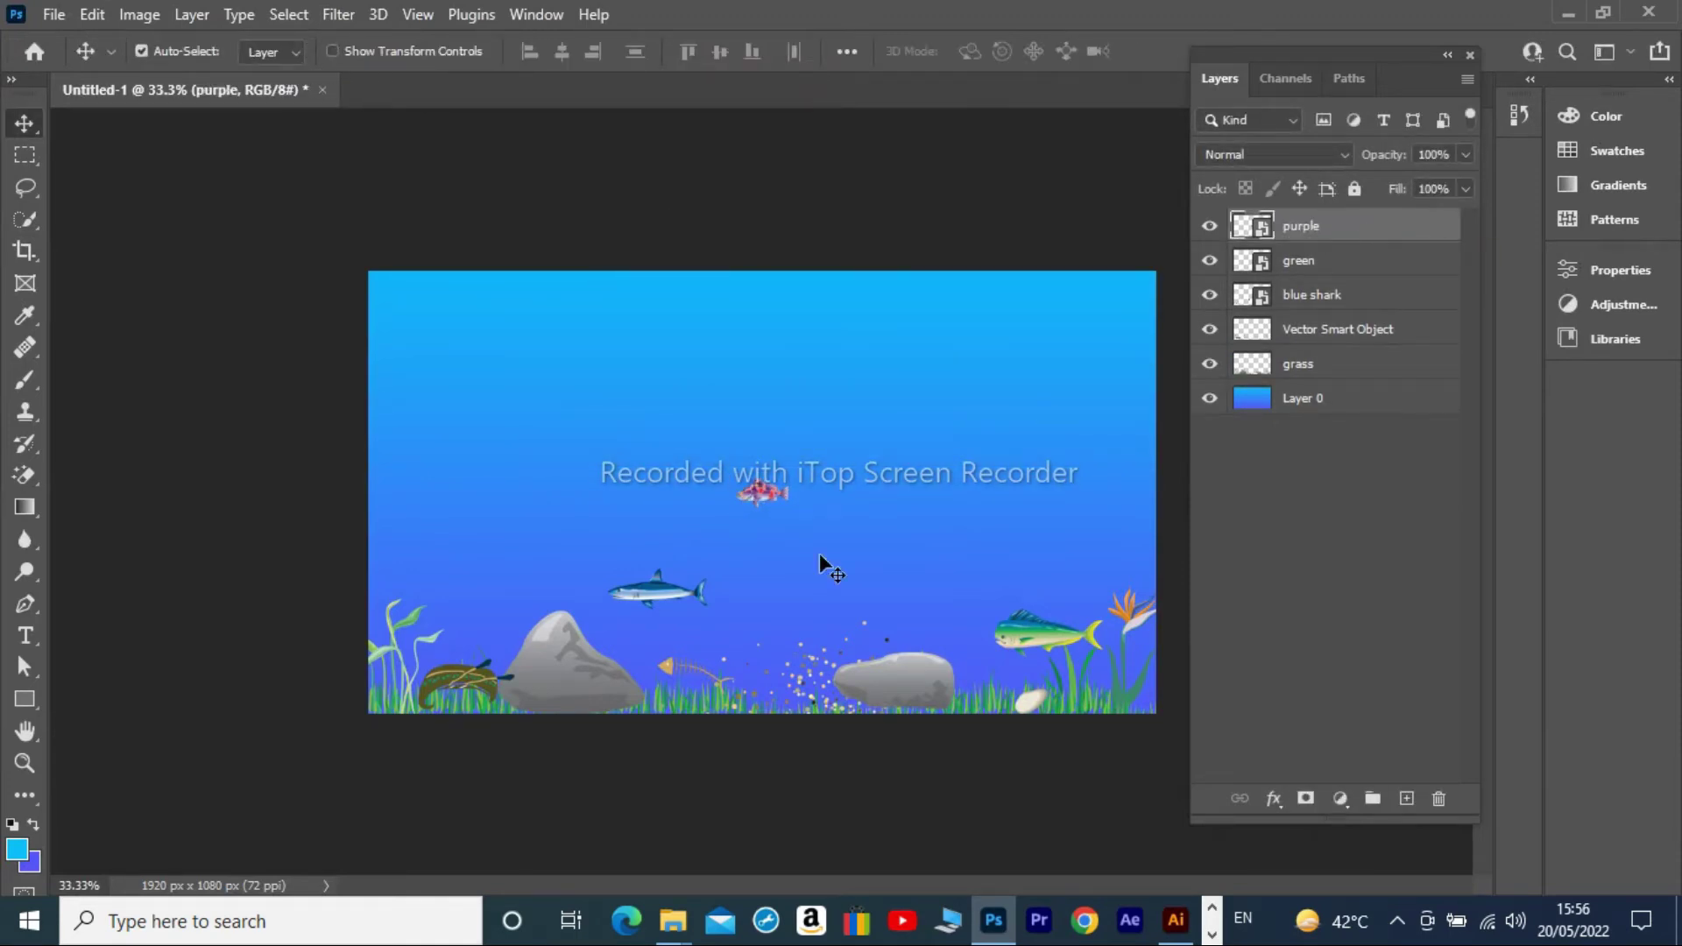
key("ctrl+t")
left_click_drag(759, 500, 1067, 530)
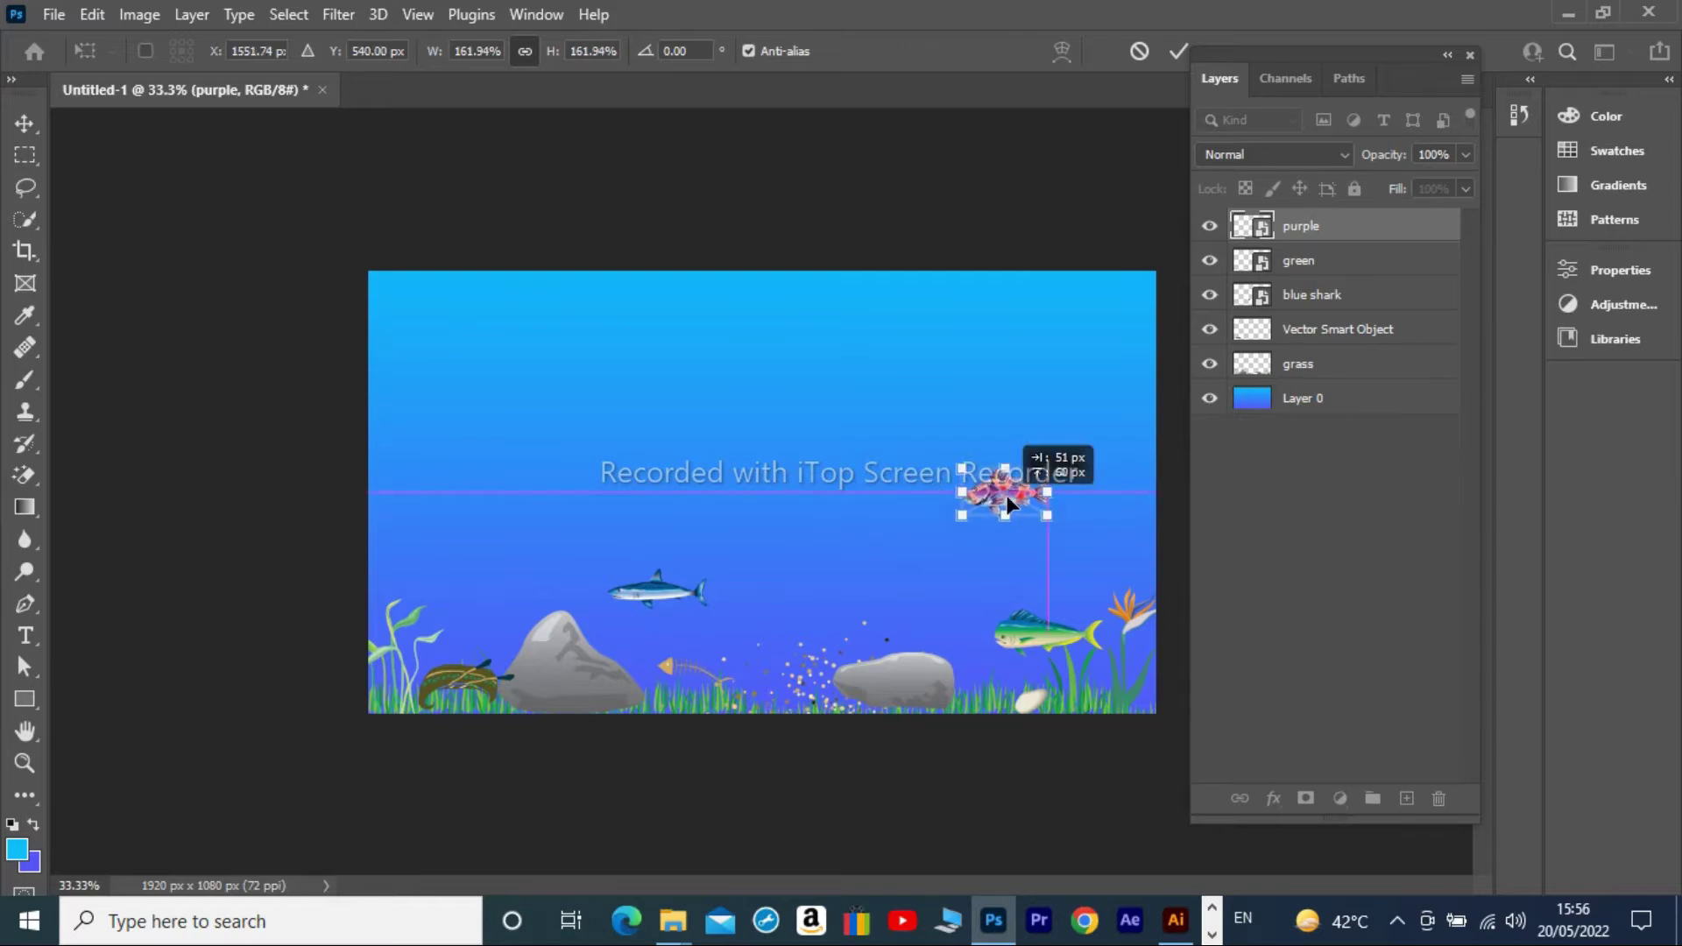
key("Return")
Paste the parrot fish from Illustrator into the scene as a smart object.
key("alt+Tab")
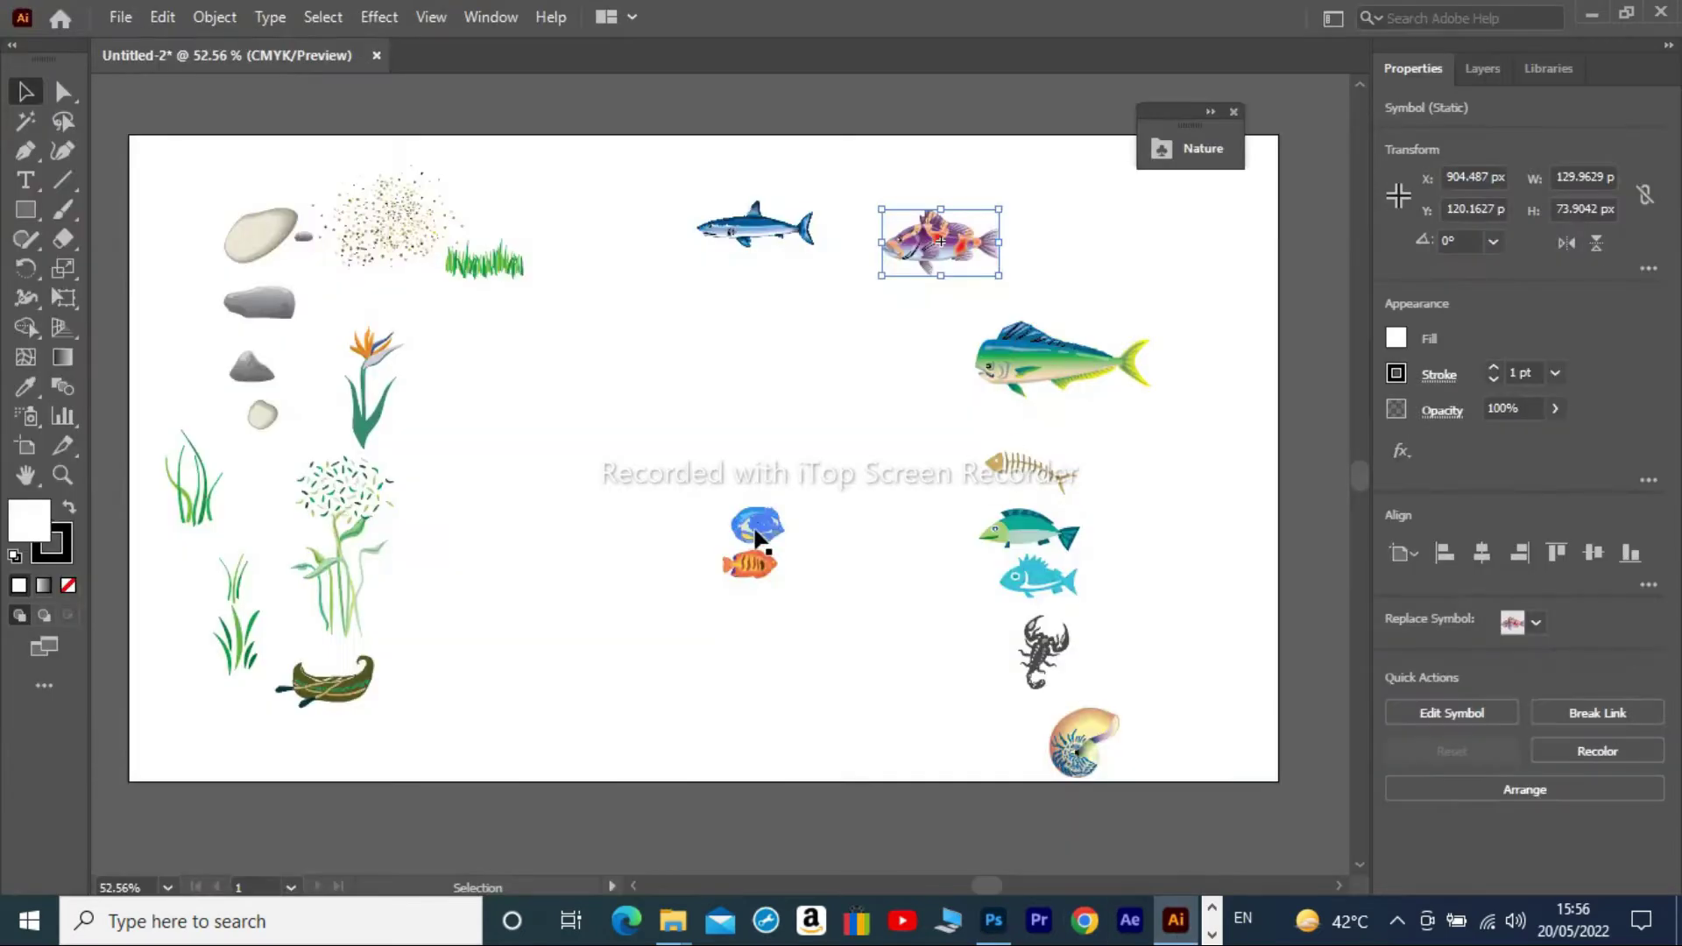
key("ctrl+c")
key("alt+Tab")
key("ctrl+v")
key("Return")
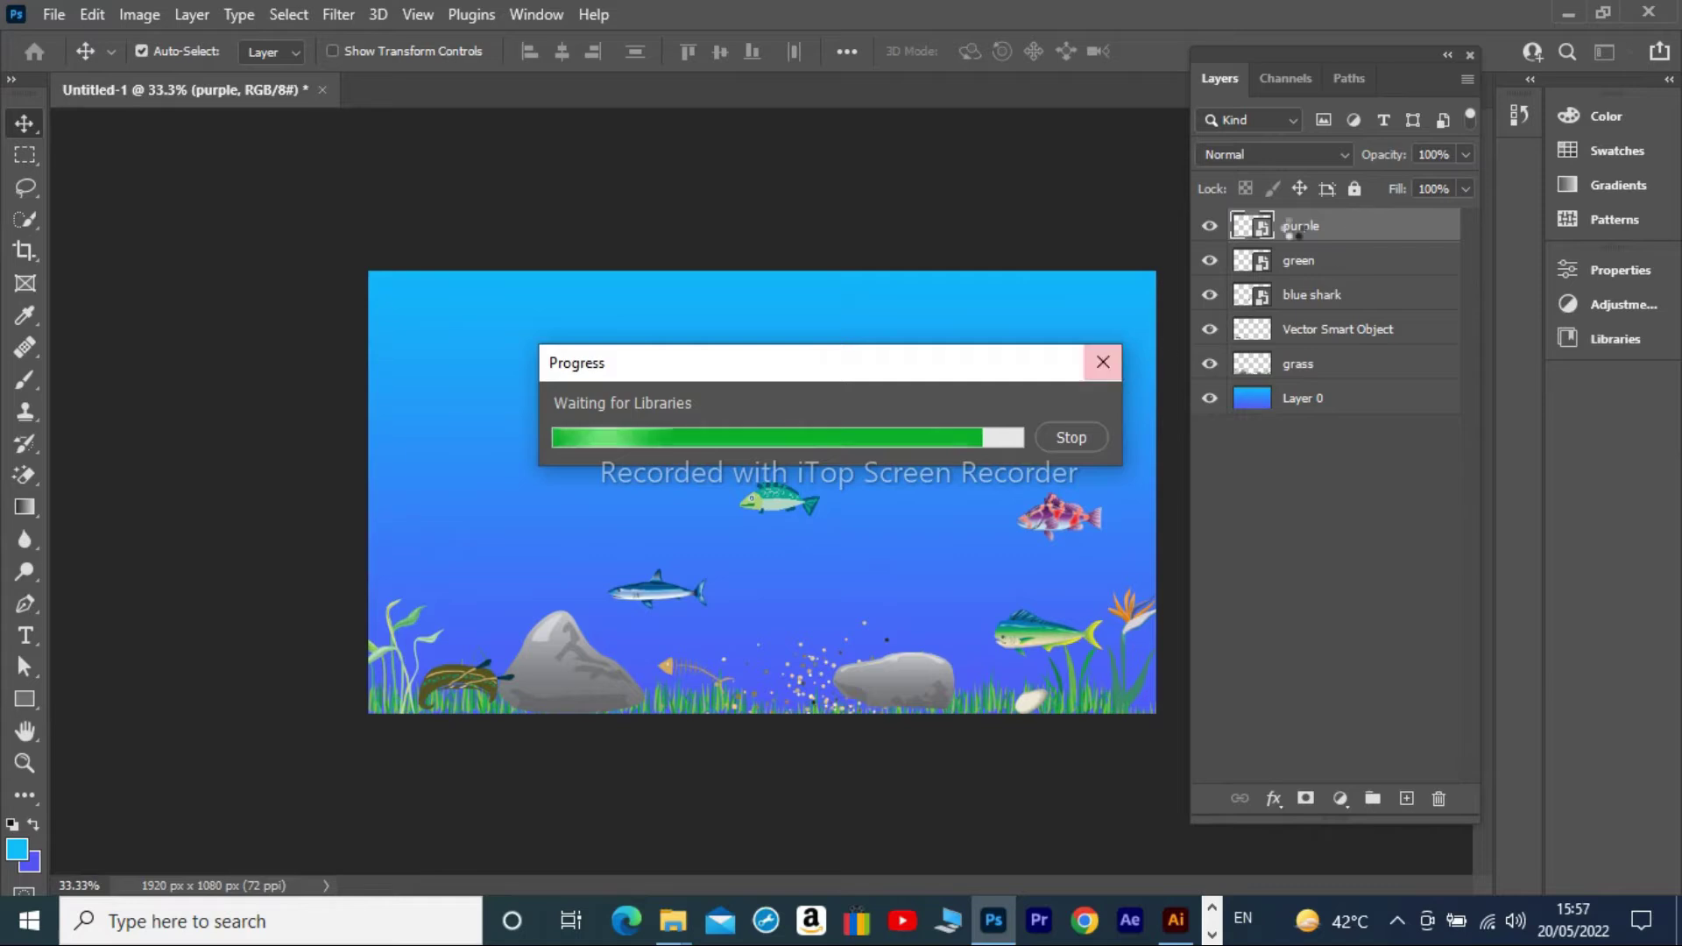
left_click_drag(1362, 219, 1099, 368)
key("Return")
Name the layer 'parrot', move the parrot fish to the right edge, and nudge the purple fish.
double_click(1340, 224)
type("ot")
key("Return")
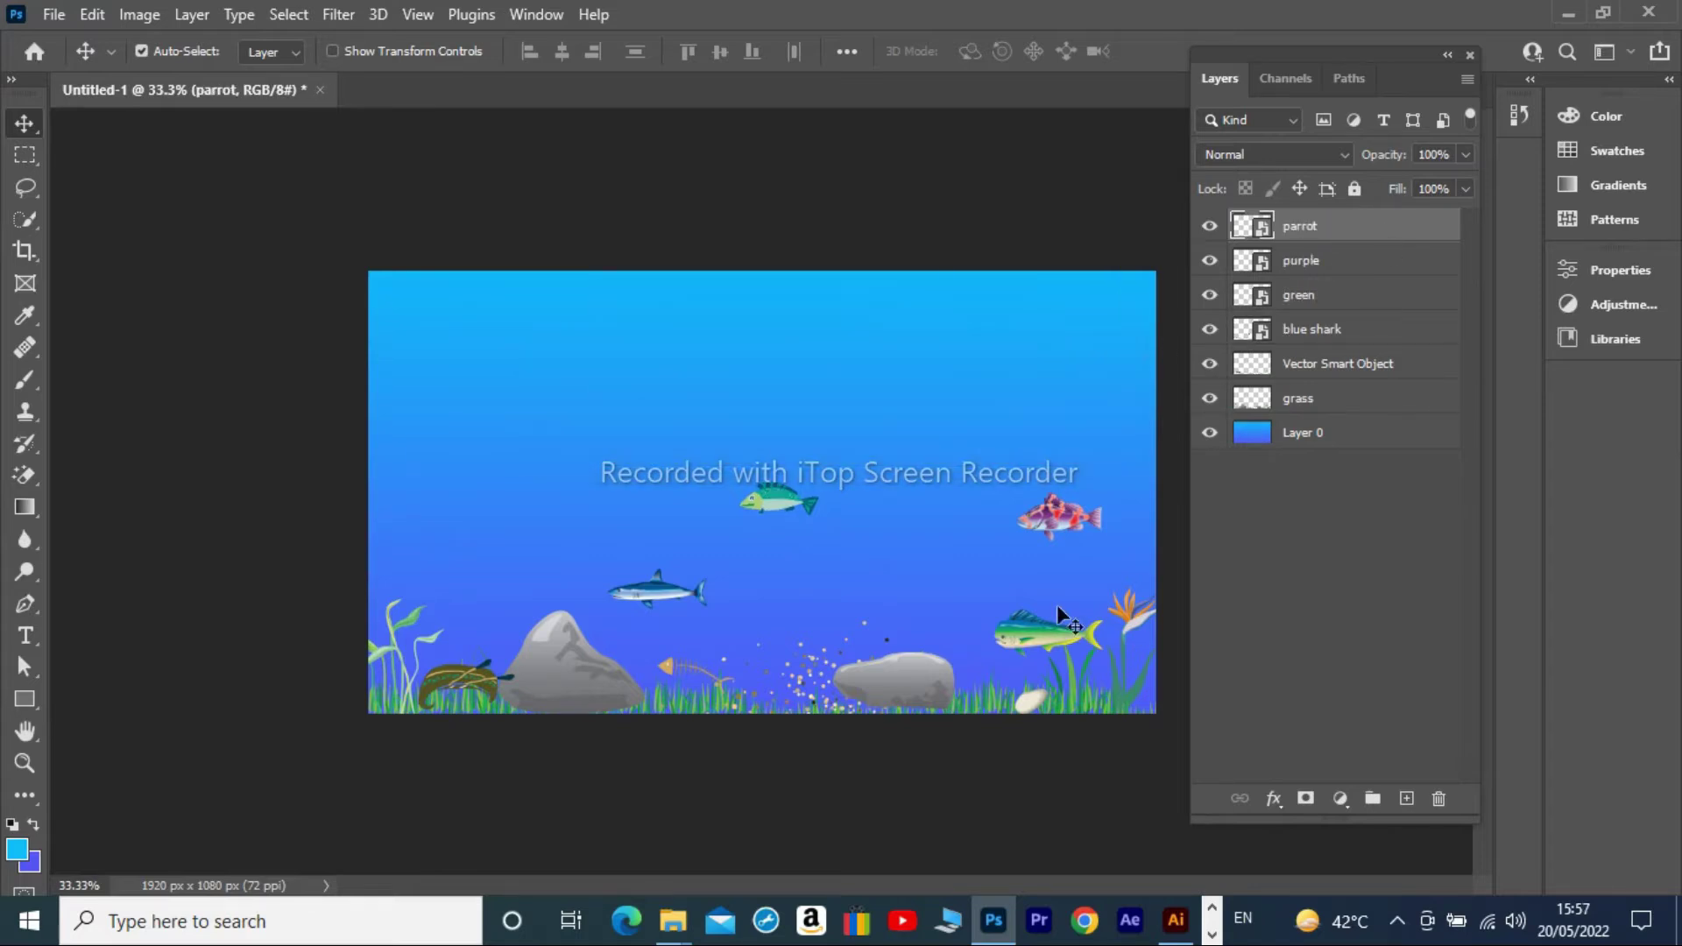
key("ctrl+t")
left_click_drag(781, 496, 1130, 469)
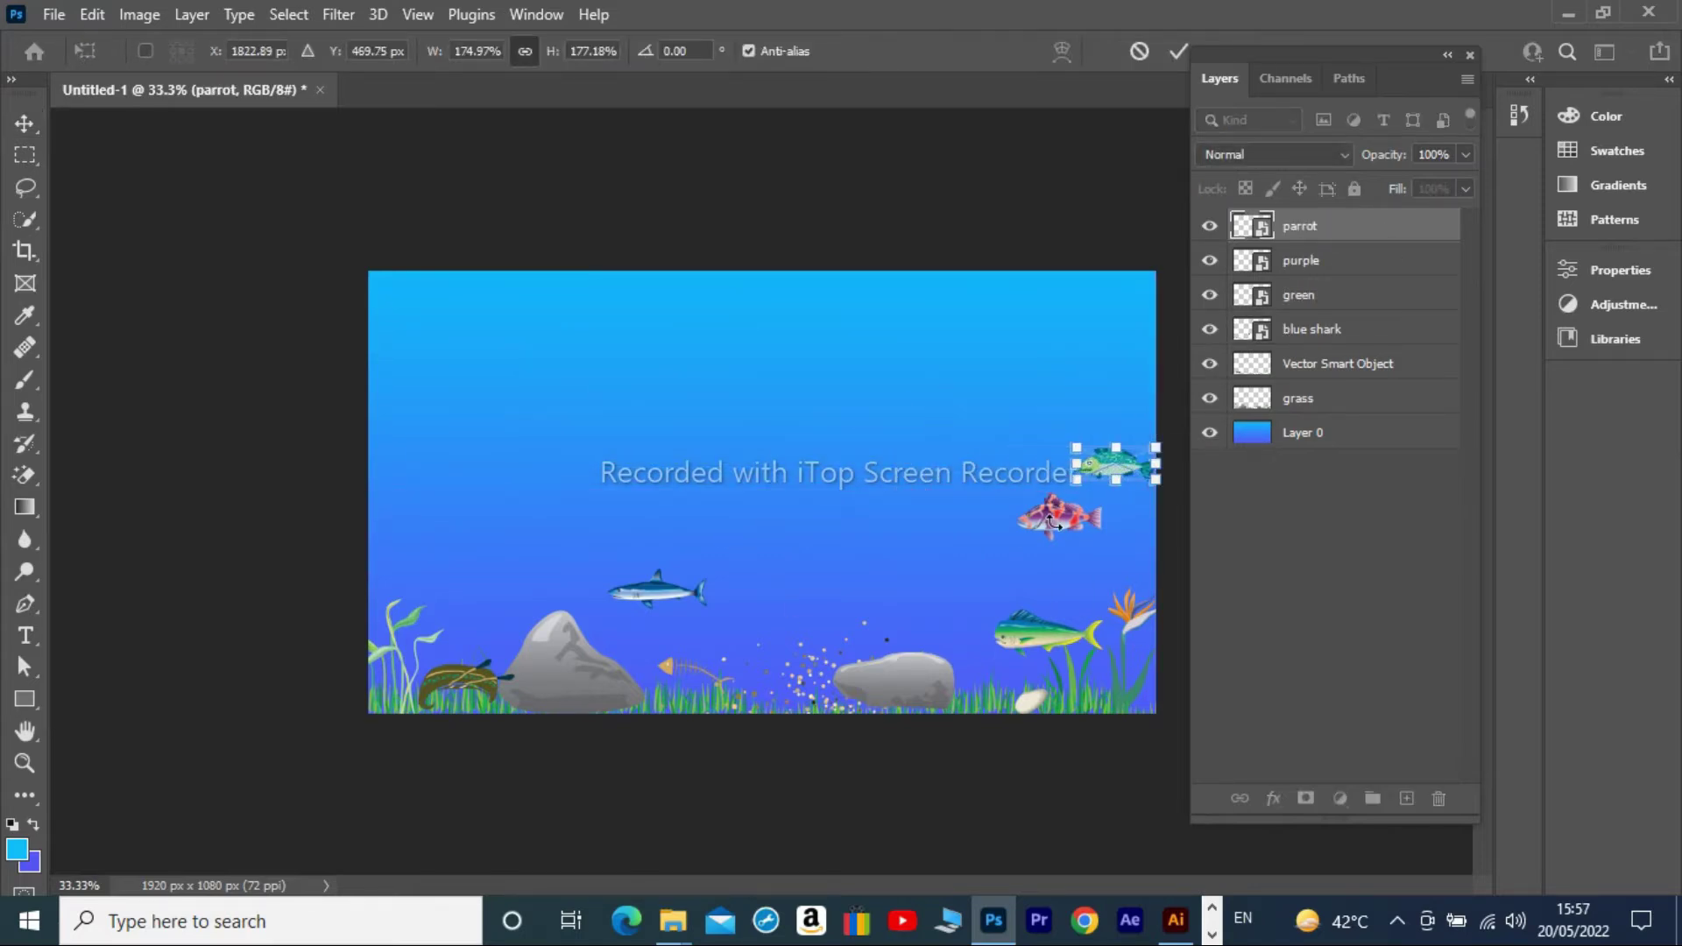
key("Return")
left_click_drag(1052, 521, 959, 486)
Paste the small blue fish, move it down and right, and name its layer 'sky'.
key("alt+Tab")
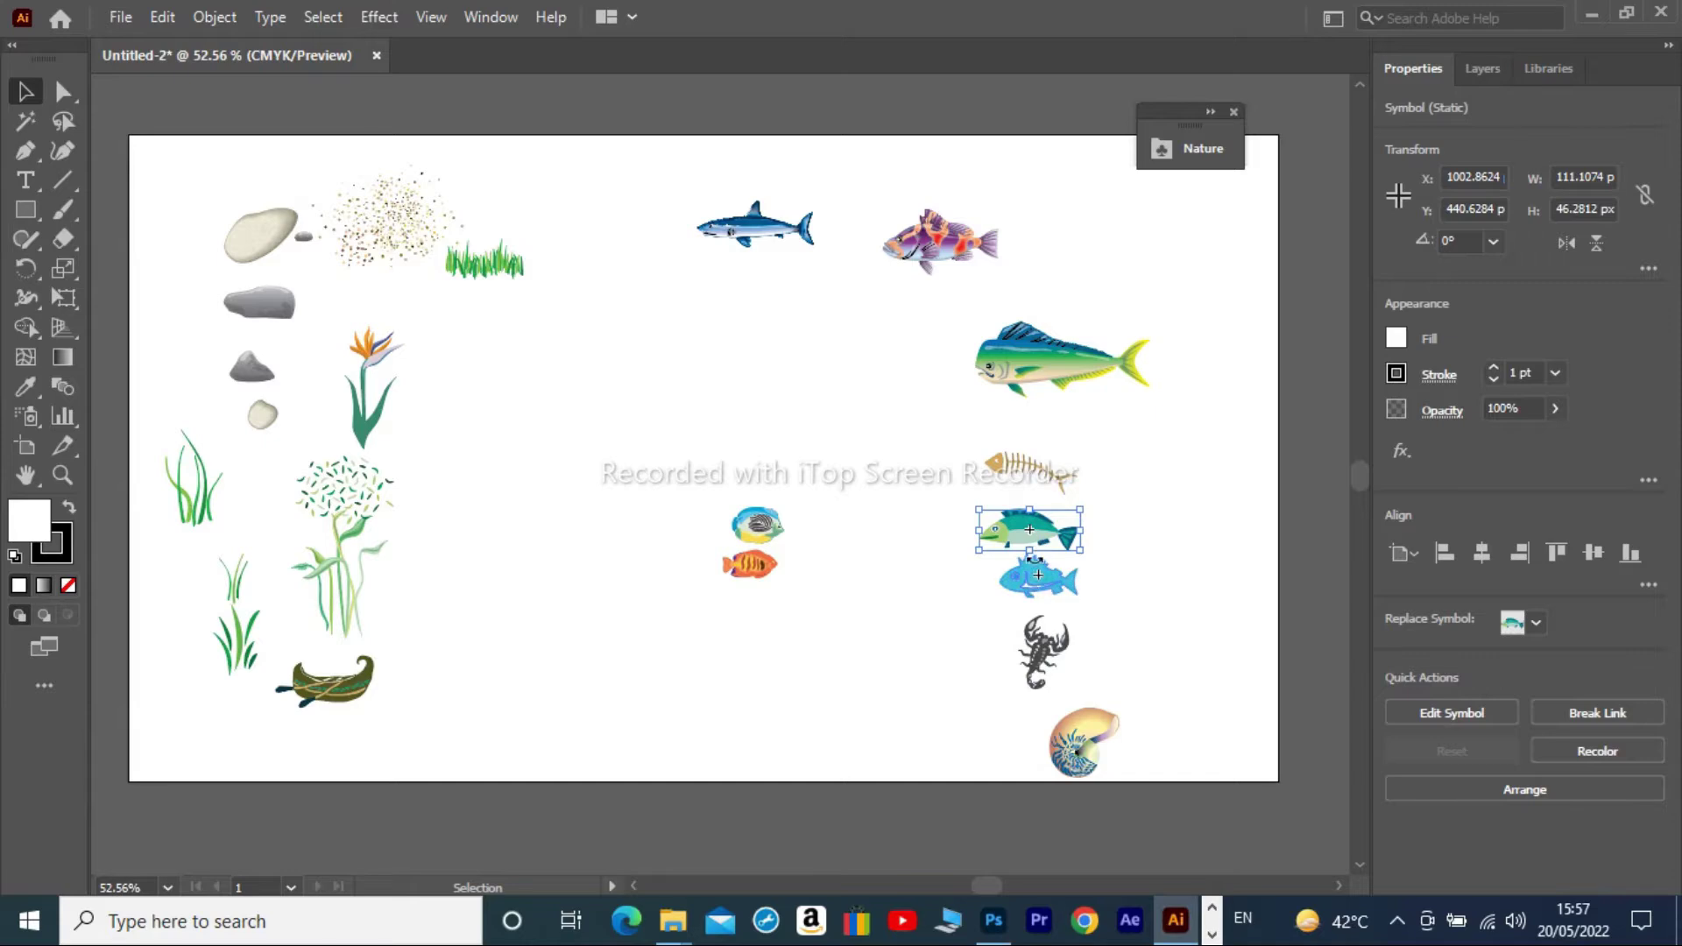
key("ctrl+c")
key("alt+Tab")
key("ctrl+v")
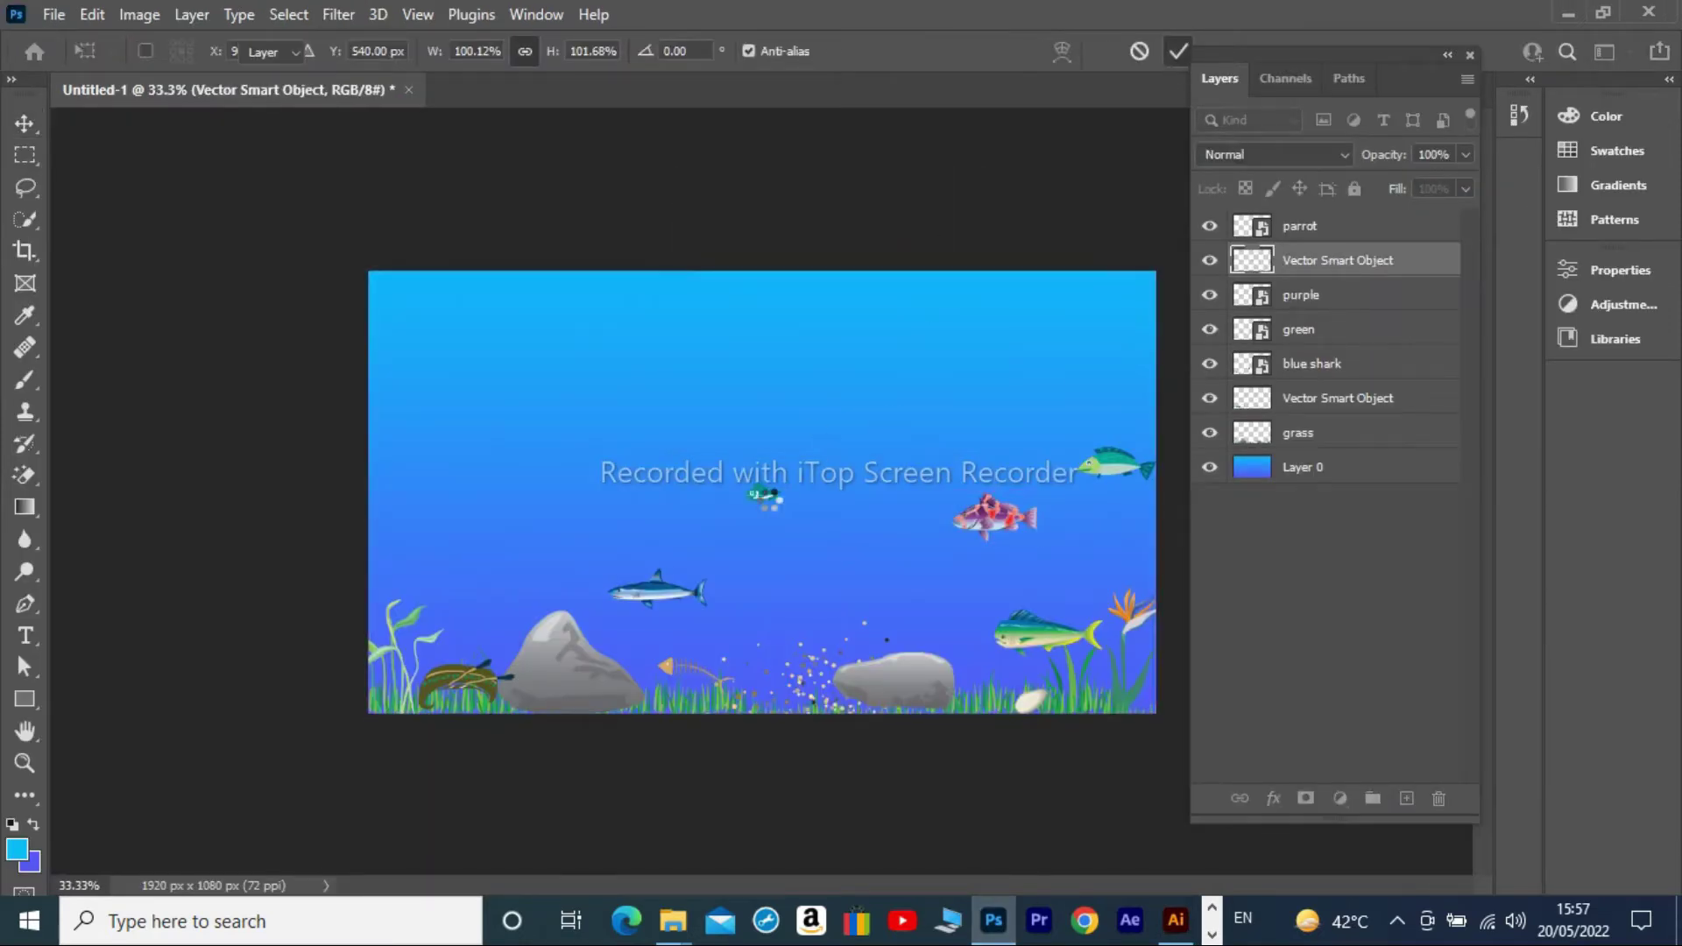
key("Return")
left_click_drag(782, 511, 822, 565)
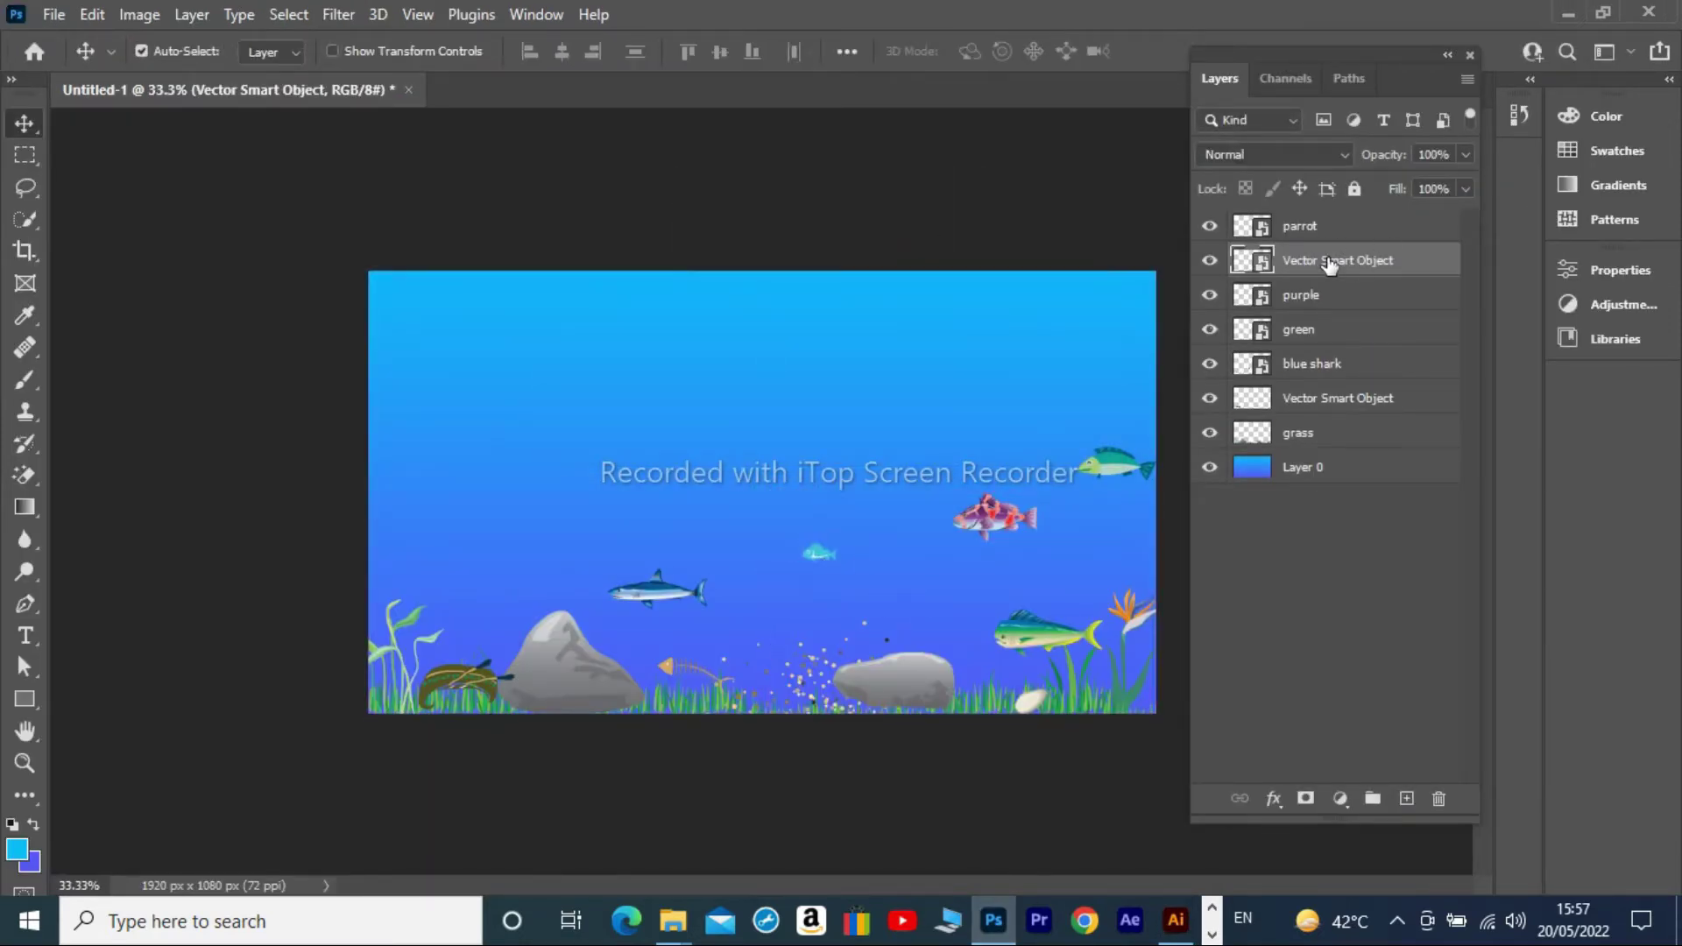
type("sky")
key("Return")
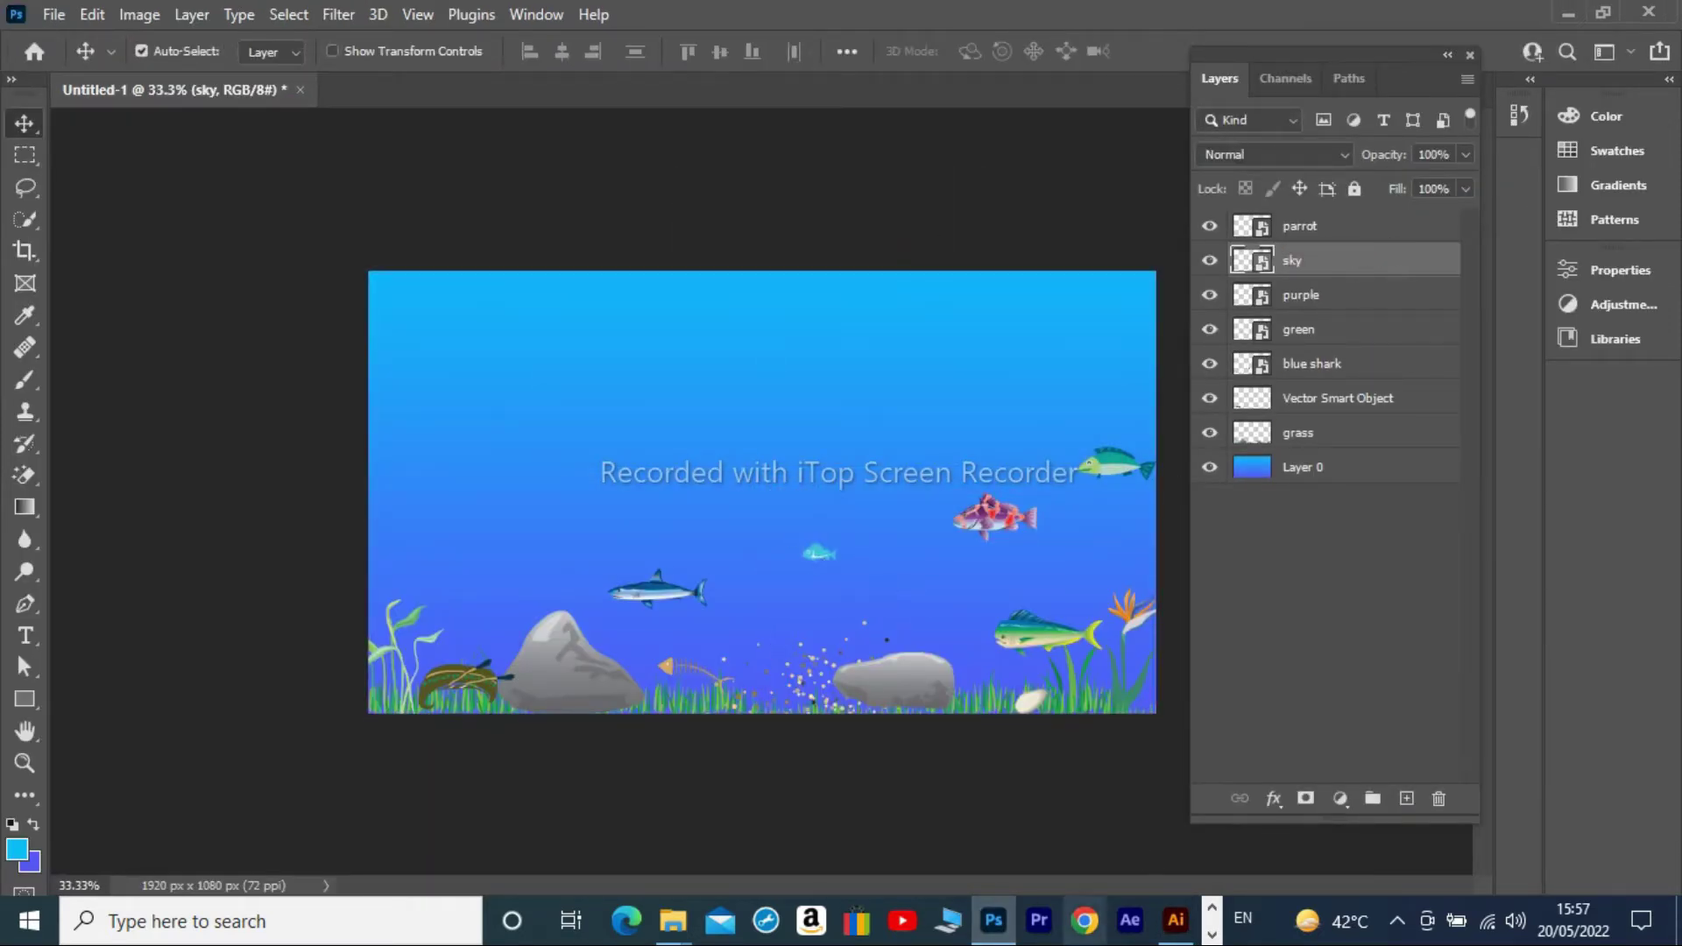
Paste the butterfly fish, name its layer 'small', and move it to the top-left corner.
key("alt+Tab")
key("ctrl+c")
key("alt+Tab")
key("ctrl+v")
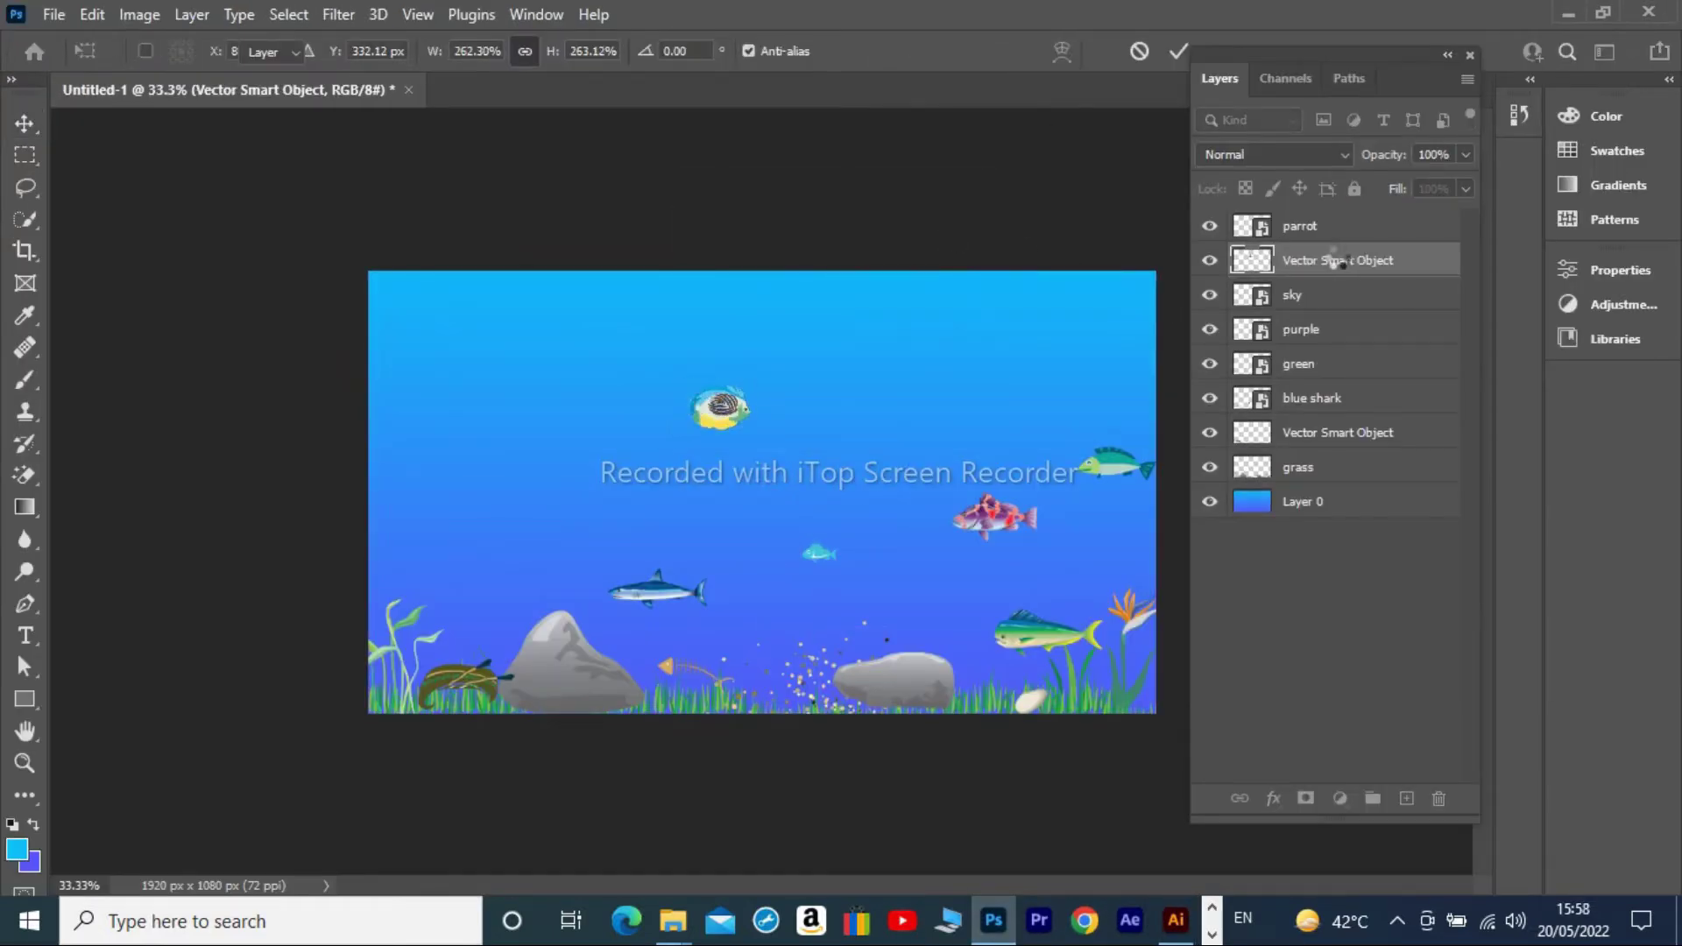
key("Return")
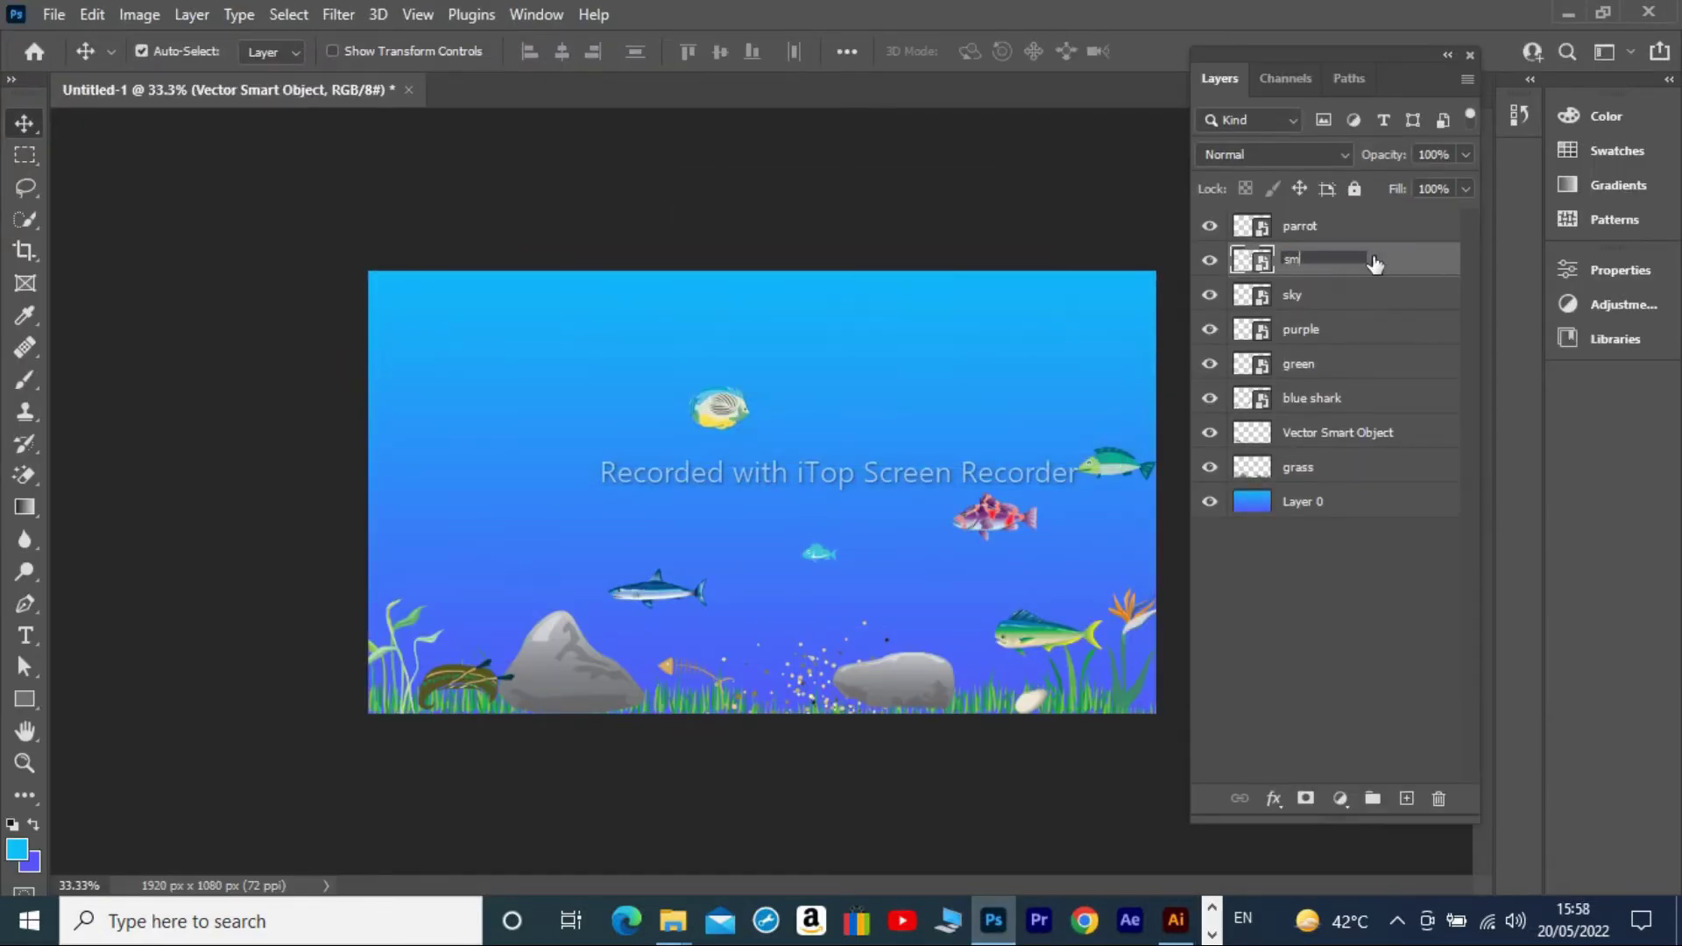
type("all")
key("Return")
key("ctrl+t")
left_click_drag(718, 407, 429, 289)
Paste the large orange striped fish from Illustrator as a smart object and move it left.
left_click(1176, 920)
left_click(766, 599)
left_click(749, 566)
left_click(993, 920)
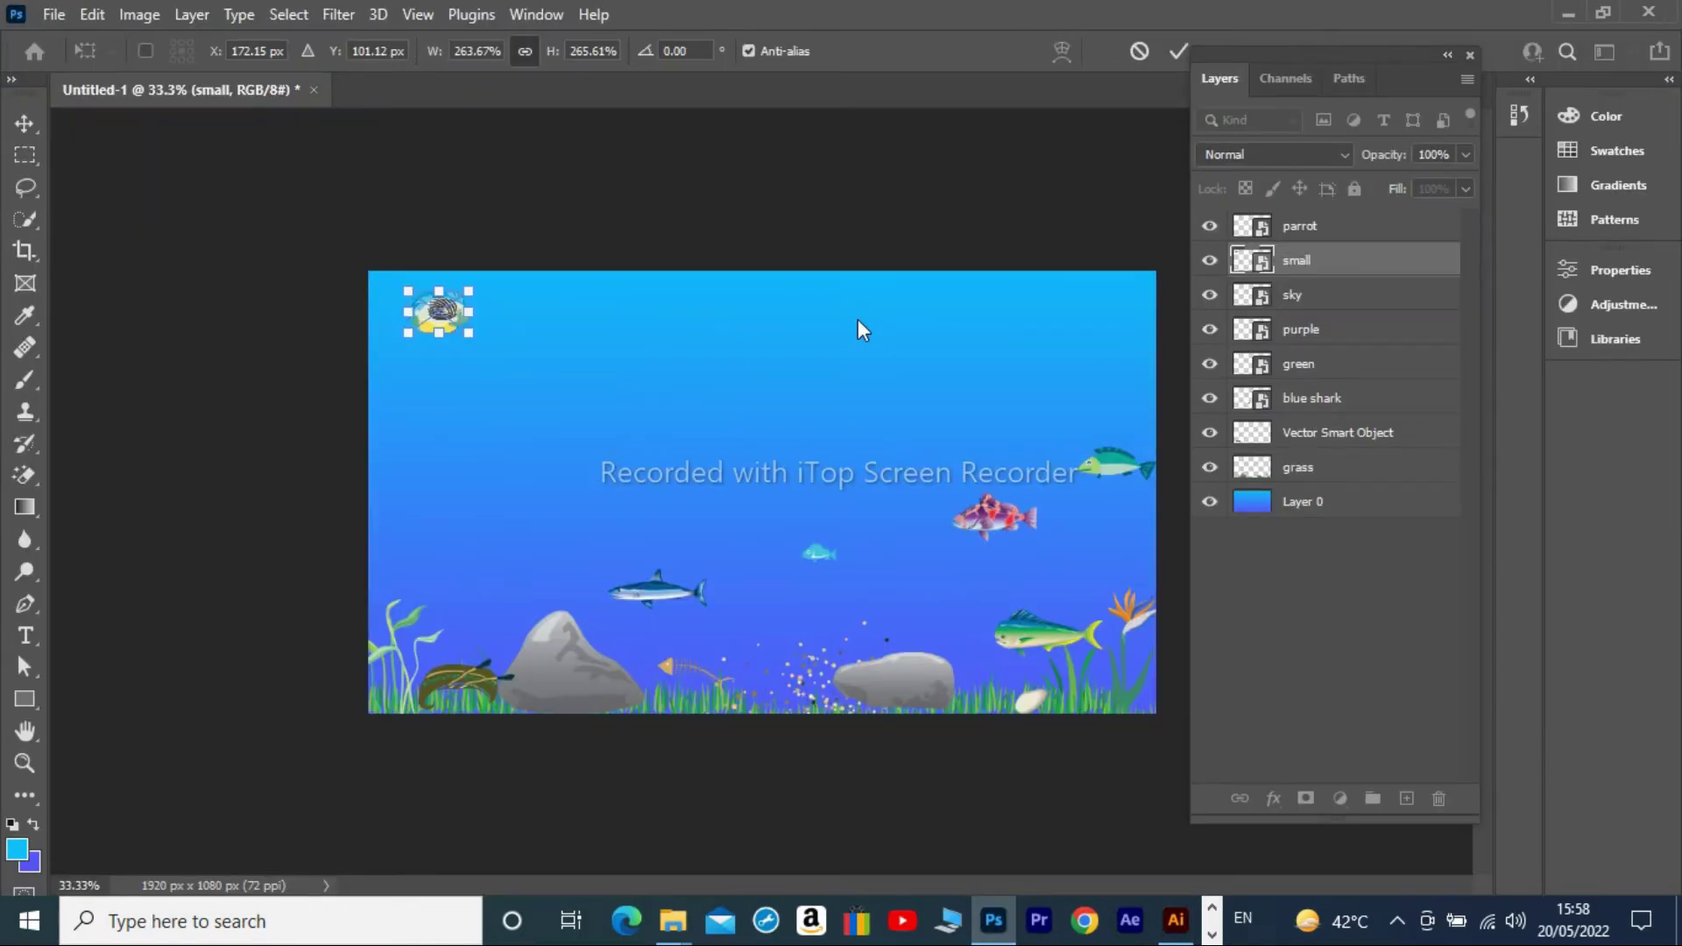
left_click(1175, 922)
left_click(993, 920)
left_click(1176, 922)
left_click(993, 920)
key("Return")
key("ctrl+v")
key("Return")
left_click_drag(840, 535, 492, 451)
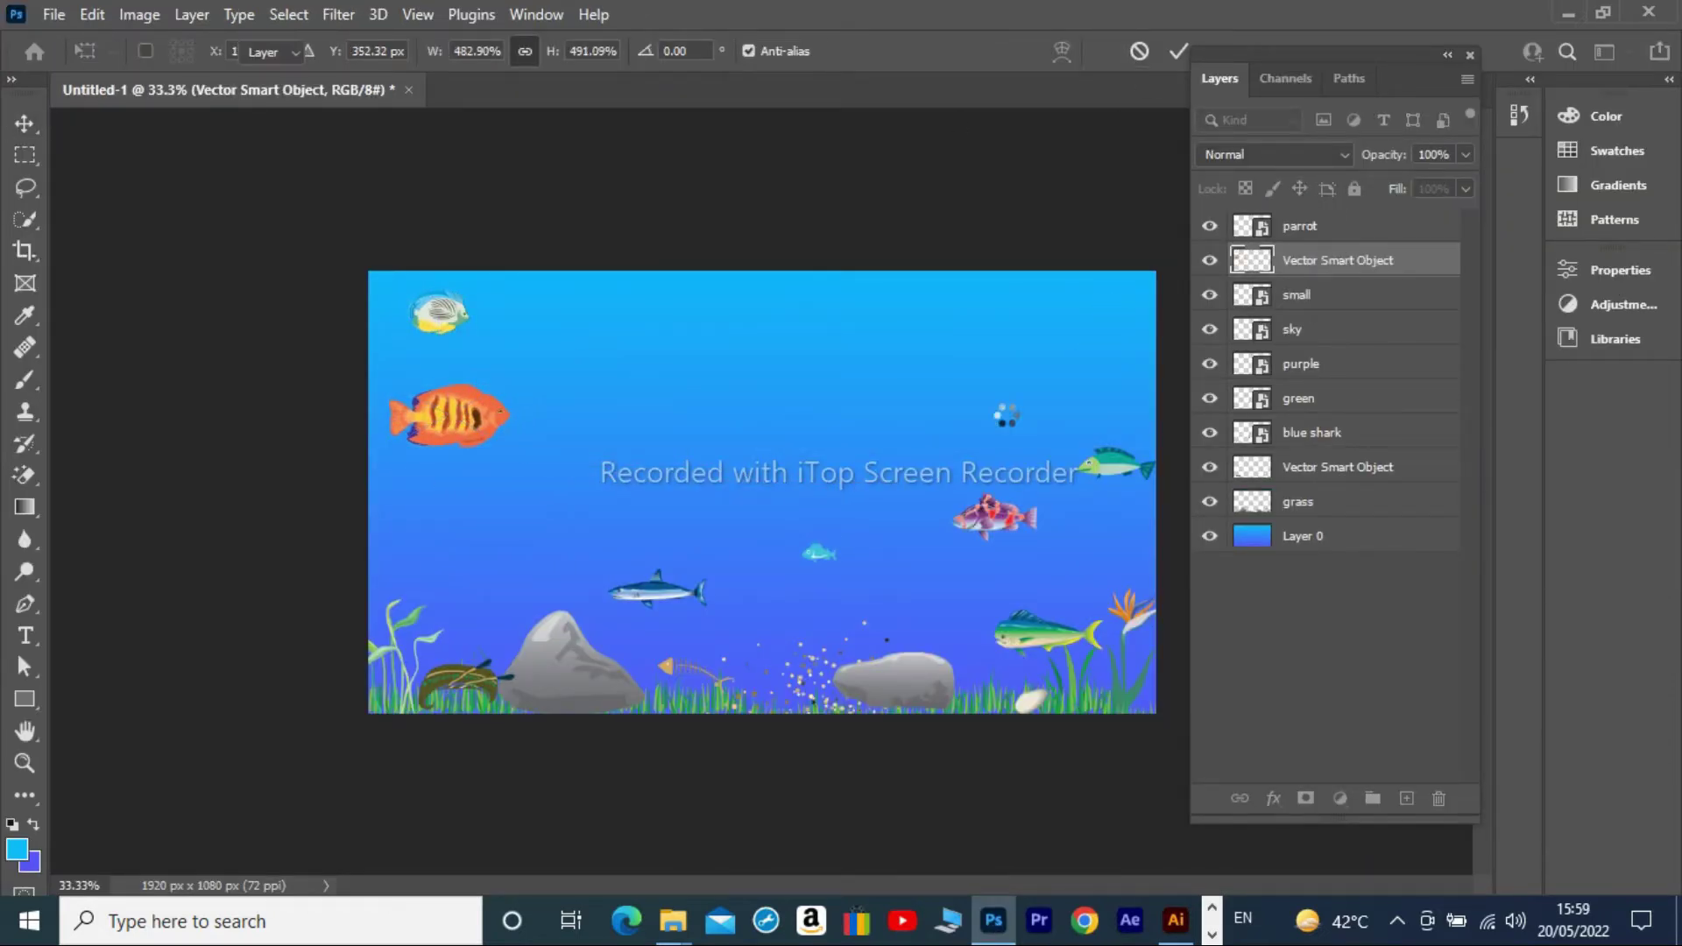
Name the orange fish layer 'orange' and paste the scorpion artwork as a smart object.
key("Return")
double_click(1339, 258)
key("Return")
left_click(1175, 921)
left_click(1037, 671)
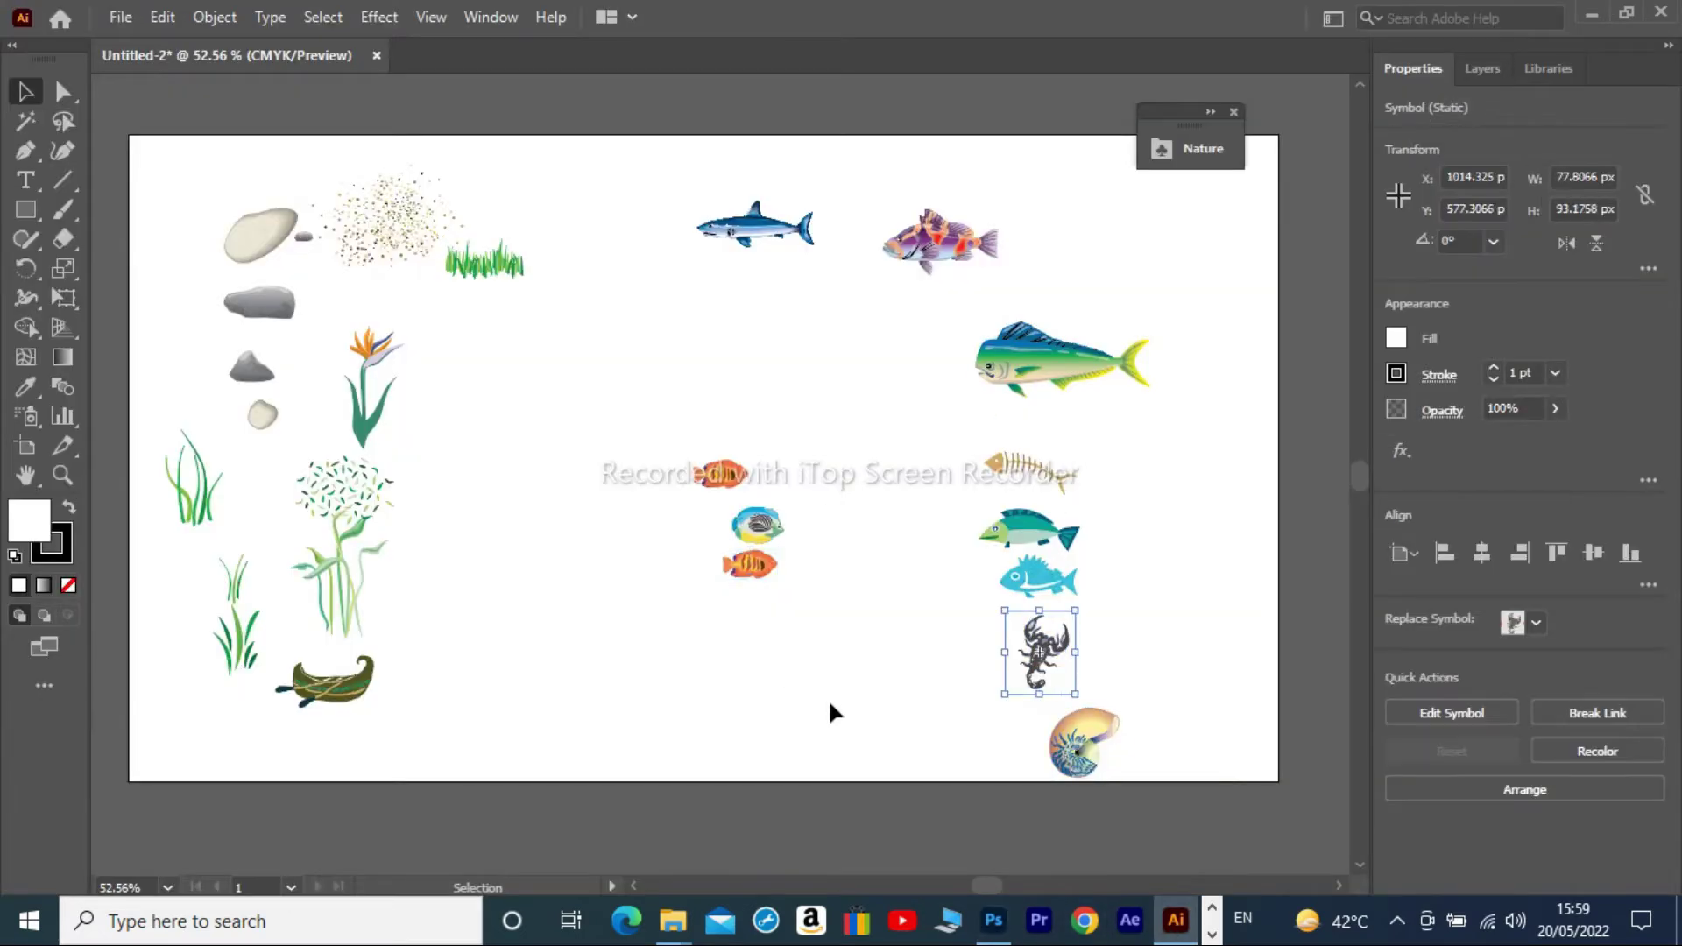
key("ctrl+c")
key("alt+Tab")
key("ctrl+v")
key("Return")
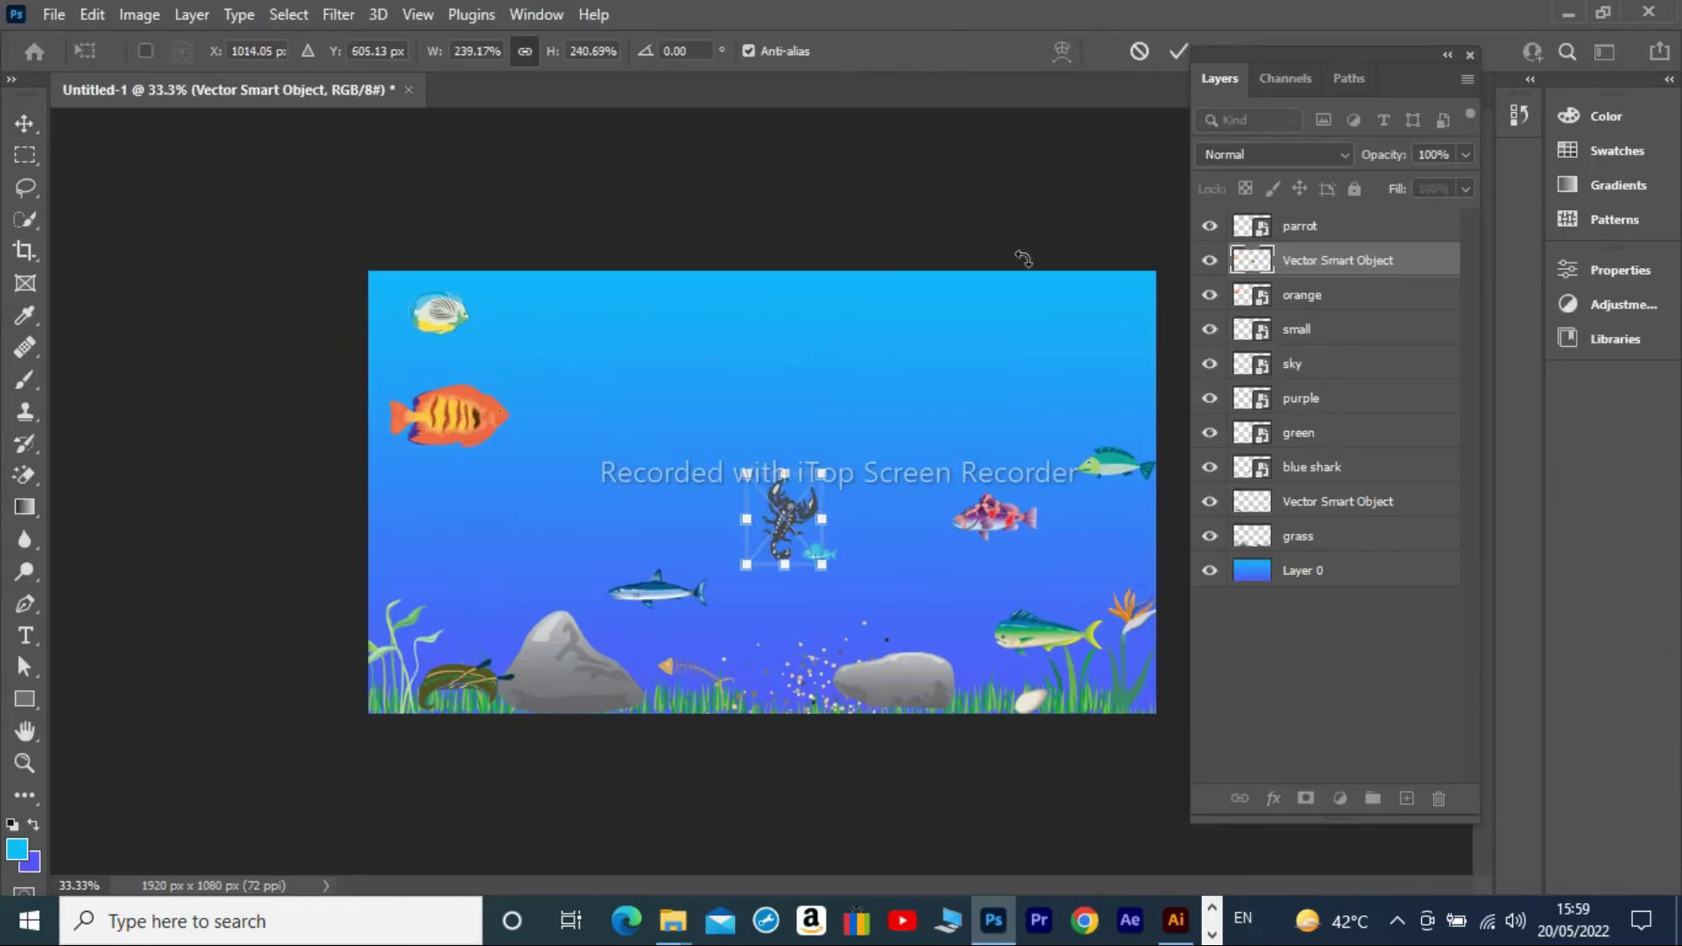
key("Return")
Name the scorpion layer 'kachu' and move the scorpion toward the left.
double_click(1340, 259)
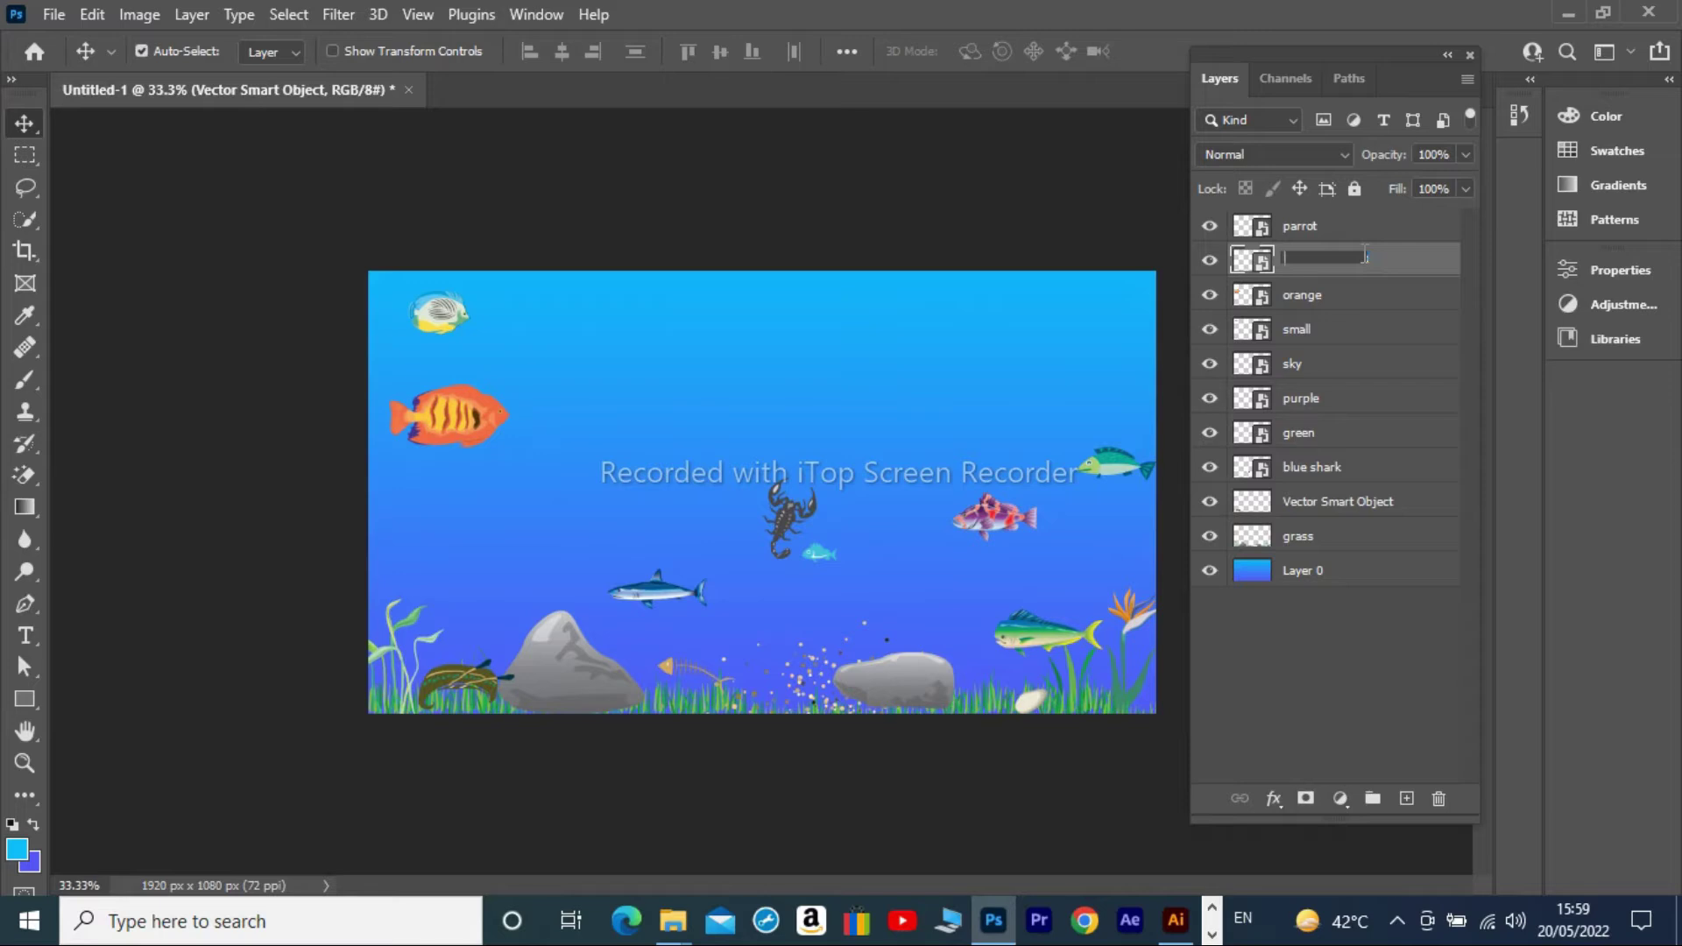
type("kachu")
key("Return")
key("ctrl+t")
mouse_move(789, 525)
left_mouse_down()
mouse_move(585, 502)
mouse_move(484, 607)
left_mouse_up()
key("alt+Tab")
left_click(1082, 740)
key("alt+Tab")
key("alt+Tab")
left_click(1014, 792)
key("alt+Tab")
key("Return")
Paste the shell as a smart object, name its layer 'gugi', and move it to the seabed.
key("ctrl+v")
key("Return")
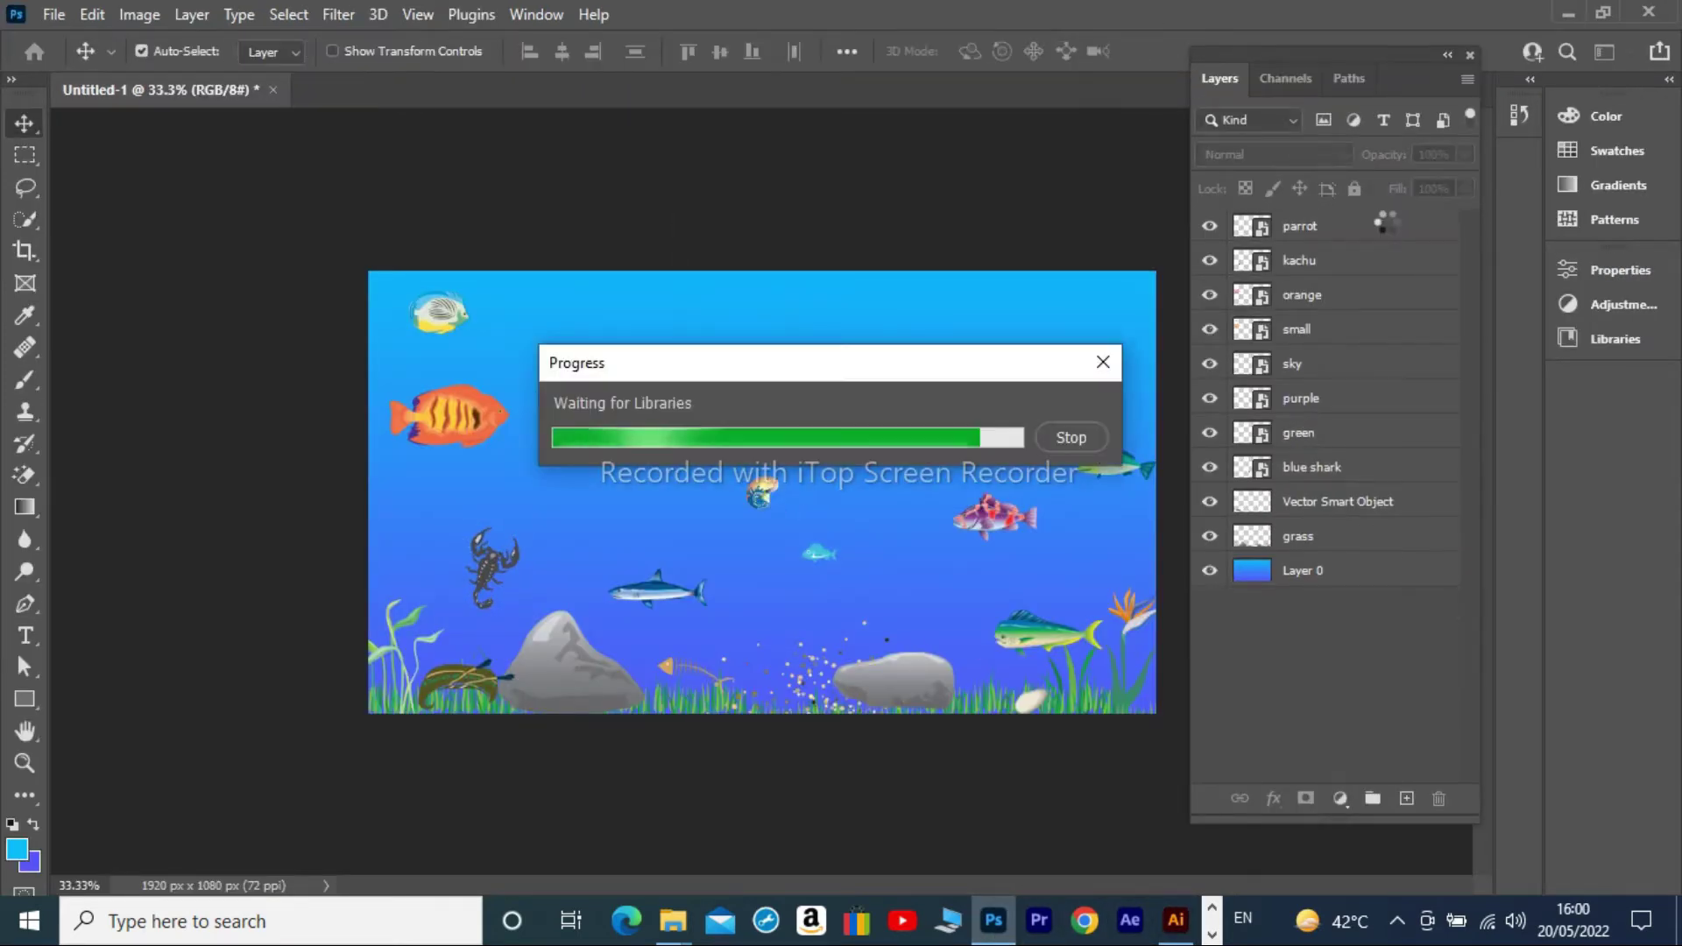
key("Return")
type("gugi")
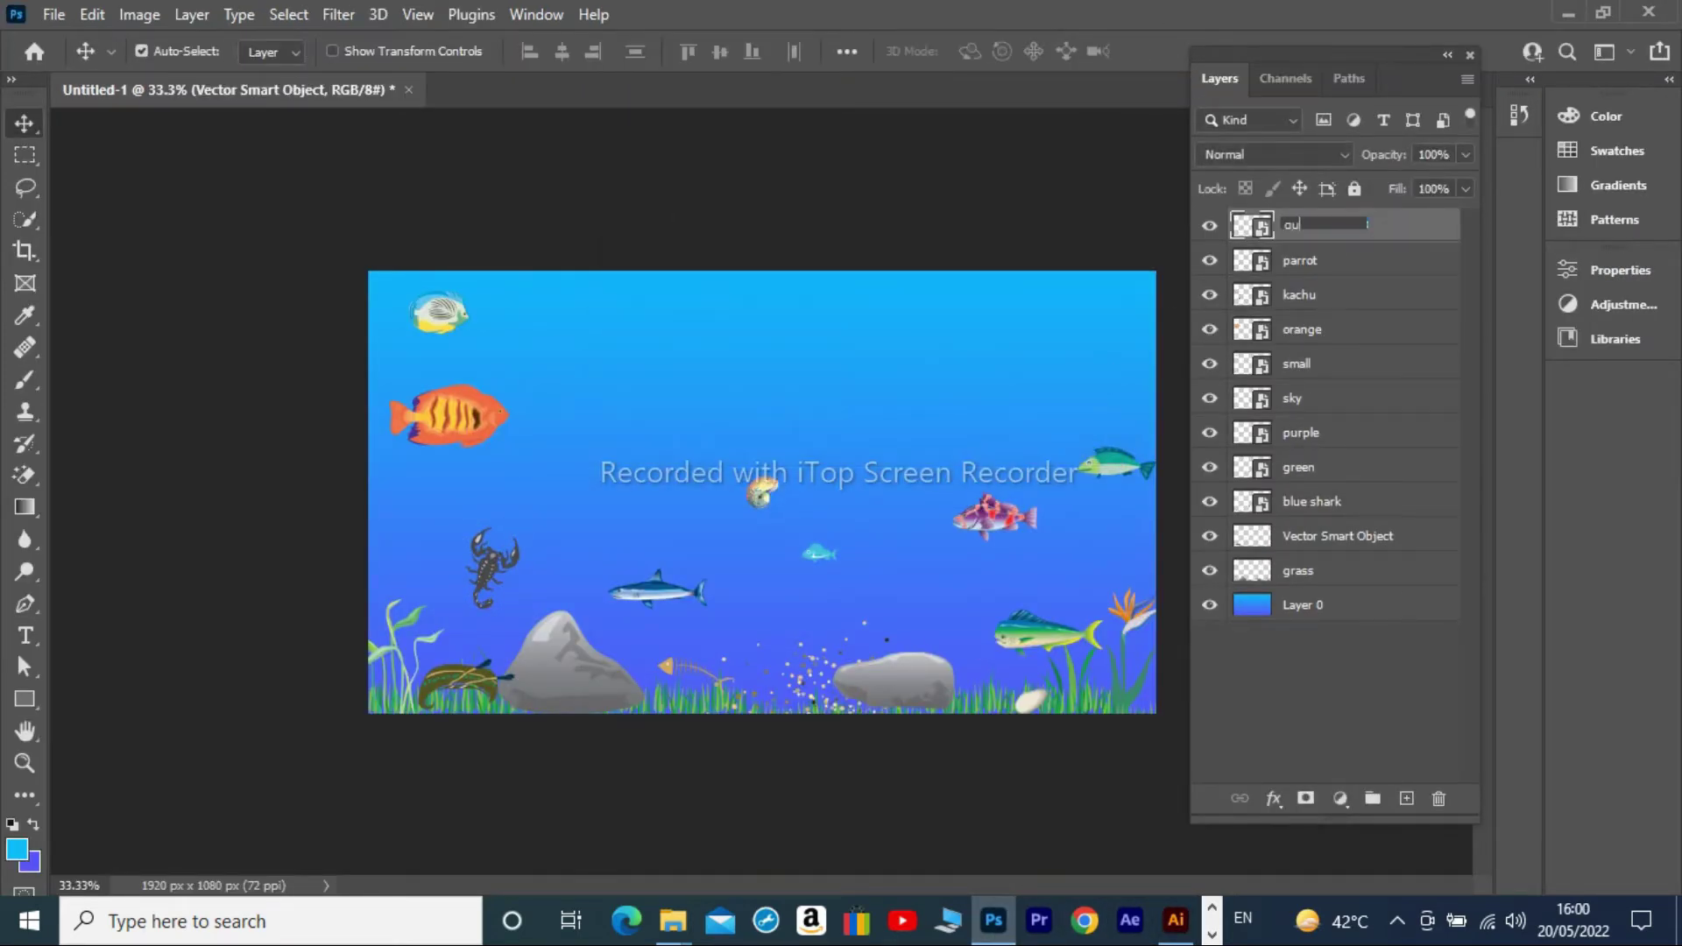
key("Return")
mouse_move(764, 496)
left_mouse_down()
mouse_move(663, 697)
mouse_move(385, 694)
mouse_move(1126, 694)
left_mouse_up()
Rearrange the parrot, yellow, orange and cyan fish, the scorpion and the blue shark across the scene.
left_click(1014, 788)
left_click_drag(1102, 473, 1099, 424)
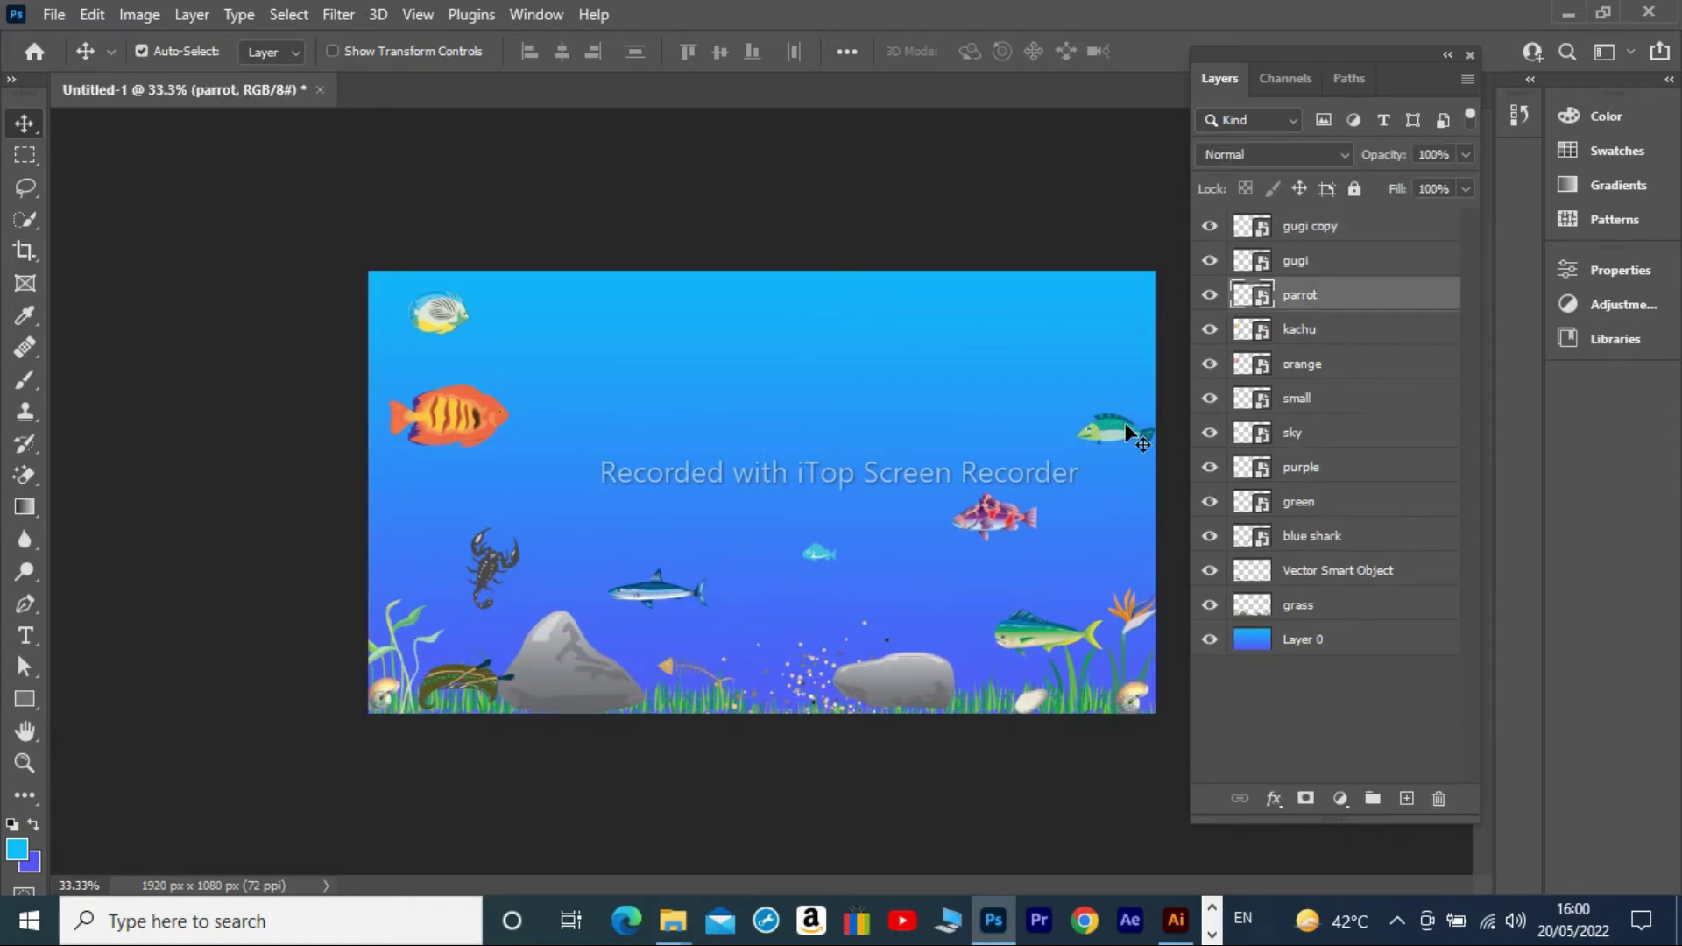
left_click_drag(438, 312, 419, 312)
mouse_move(464, 405)
left_mouse_down()
mouse_move(447, 307)
mouse_move(417, 394)
left_mouse_up()
left_click(484, 571)
left_click_drag(484, 572, 513, 617)
left_click(1105, 409)
mouse_move(856, 558)
left_mouse_down()
mouse_move(1066, 371)
mouse_move(1151, 341)
left_mouse_up()
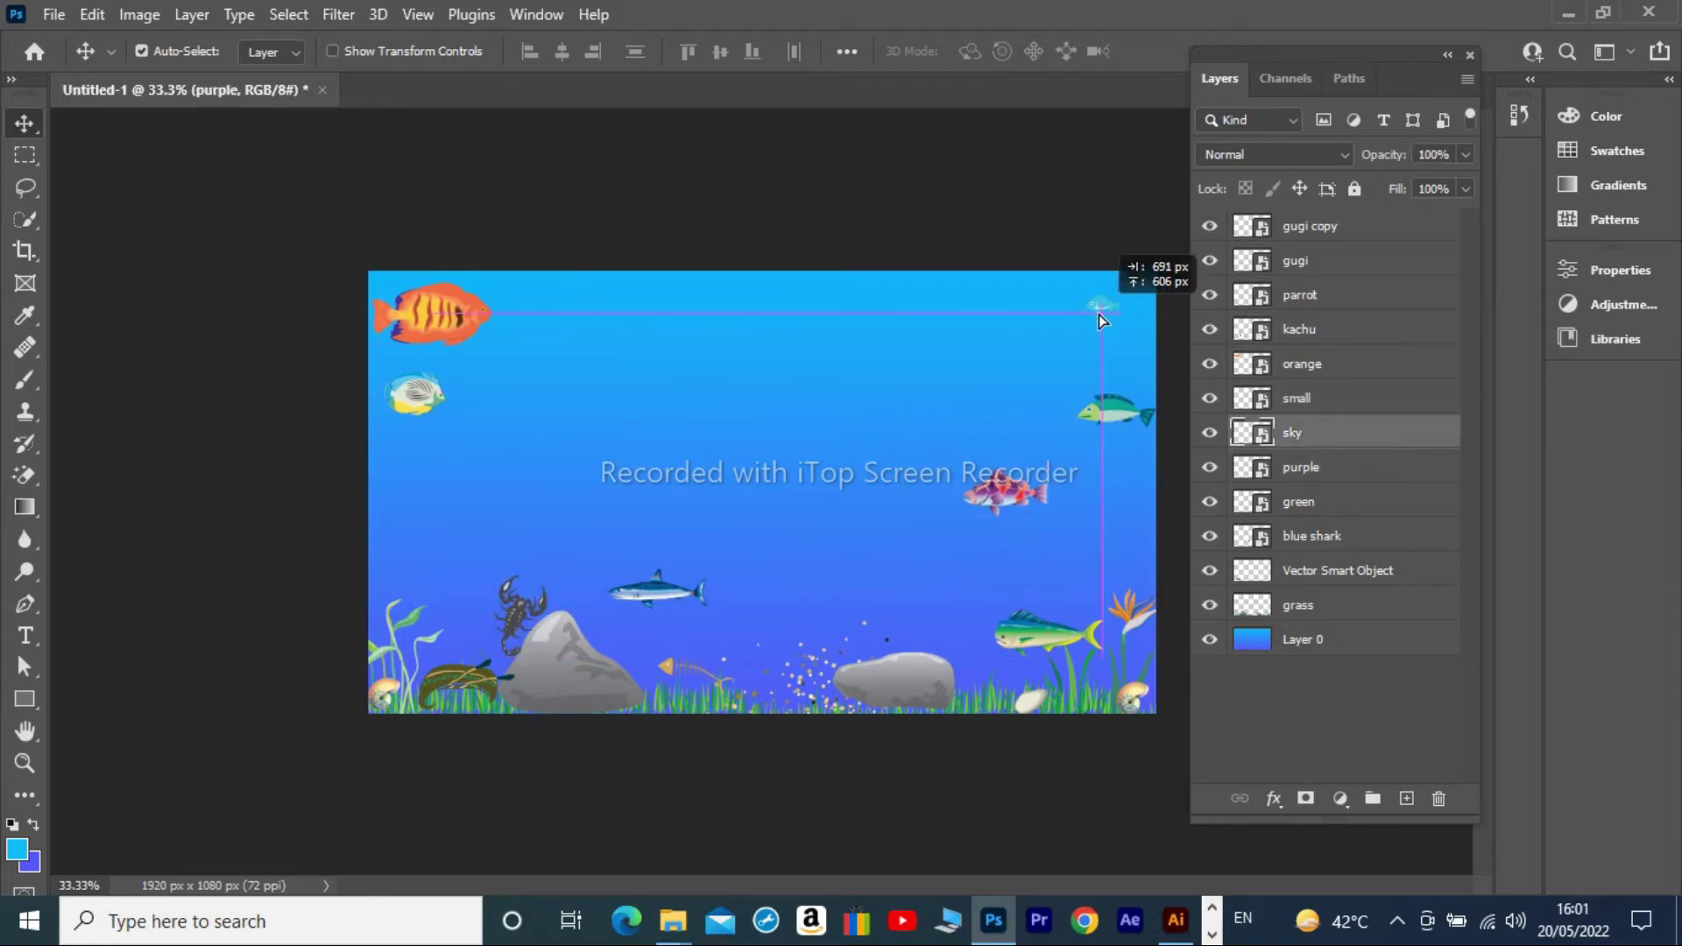
left_click_drag(657, 592, 1102, 537)
Save the scene as 'fish ocen' in the PS files folder, accepting the Photoshop Format Options.
left_click(300, 259)
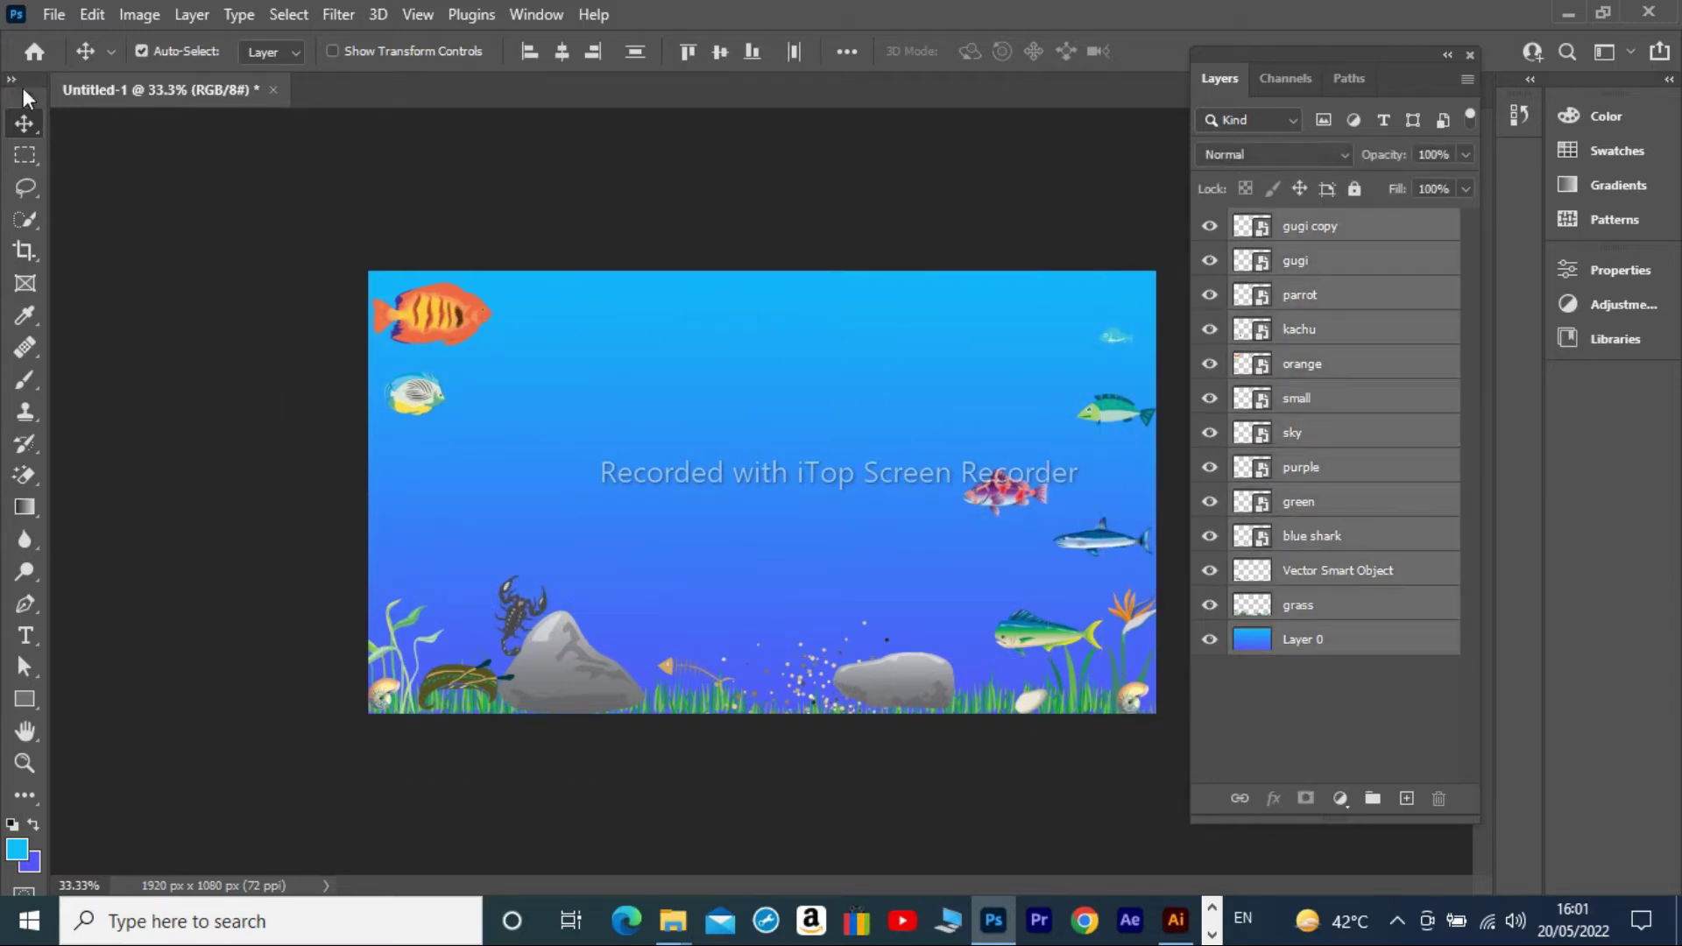
left_click(54, 14)
left_click(123, 306)
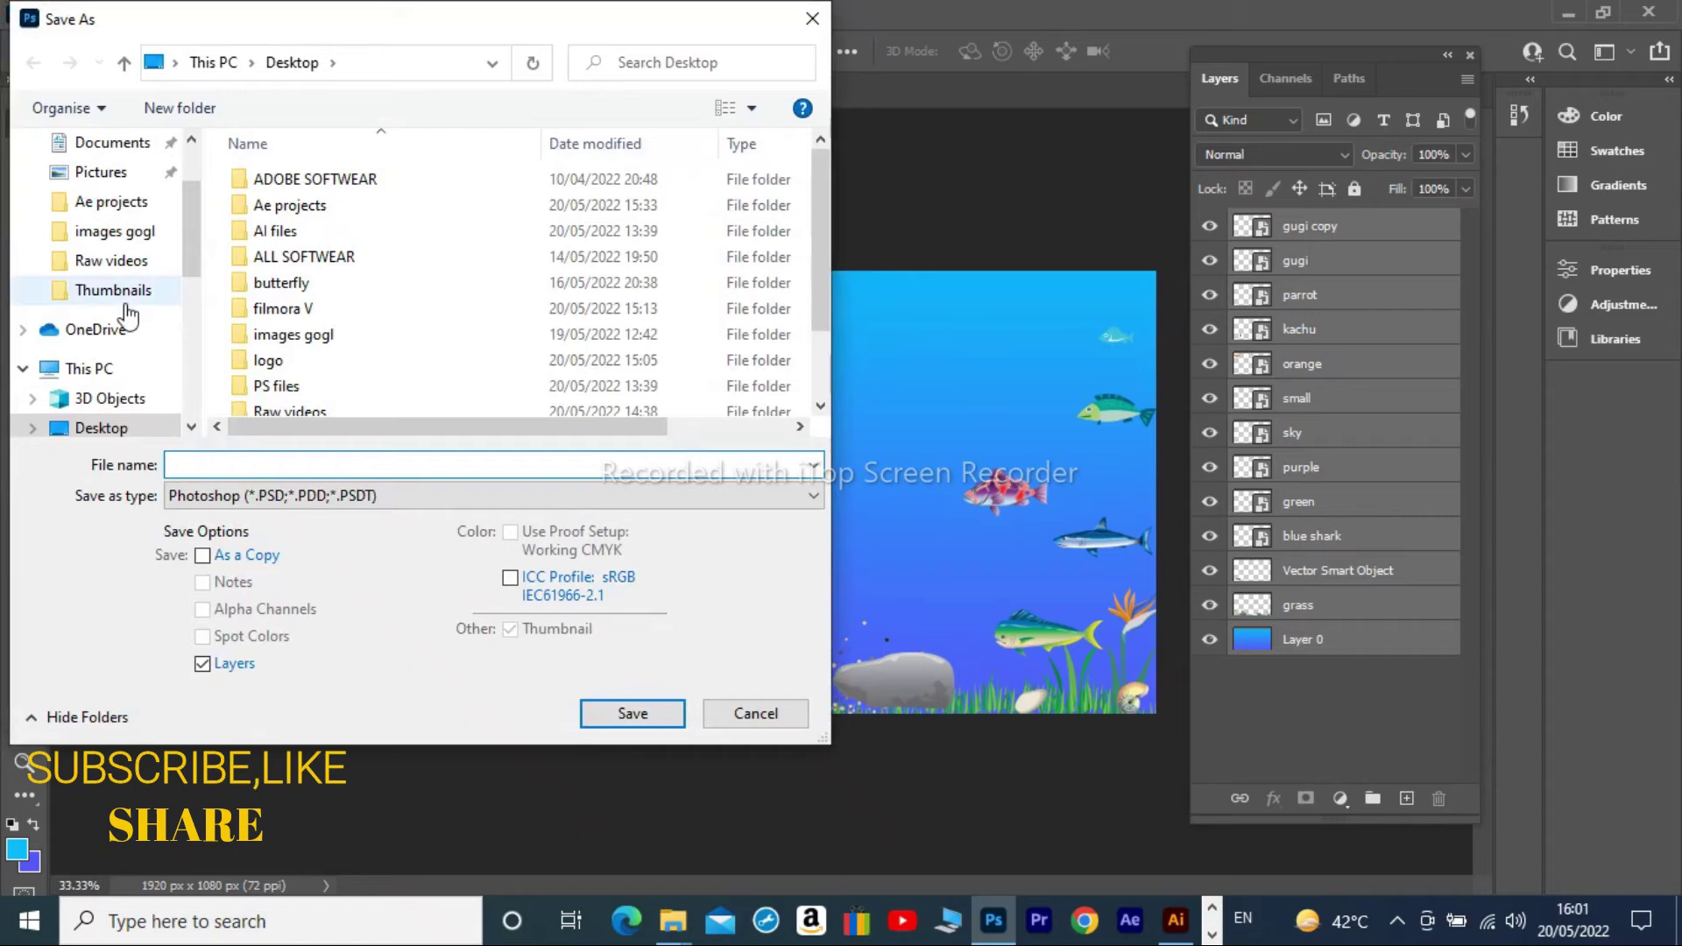
type("fish ocen")
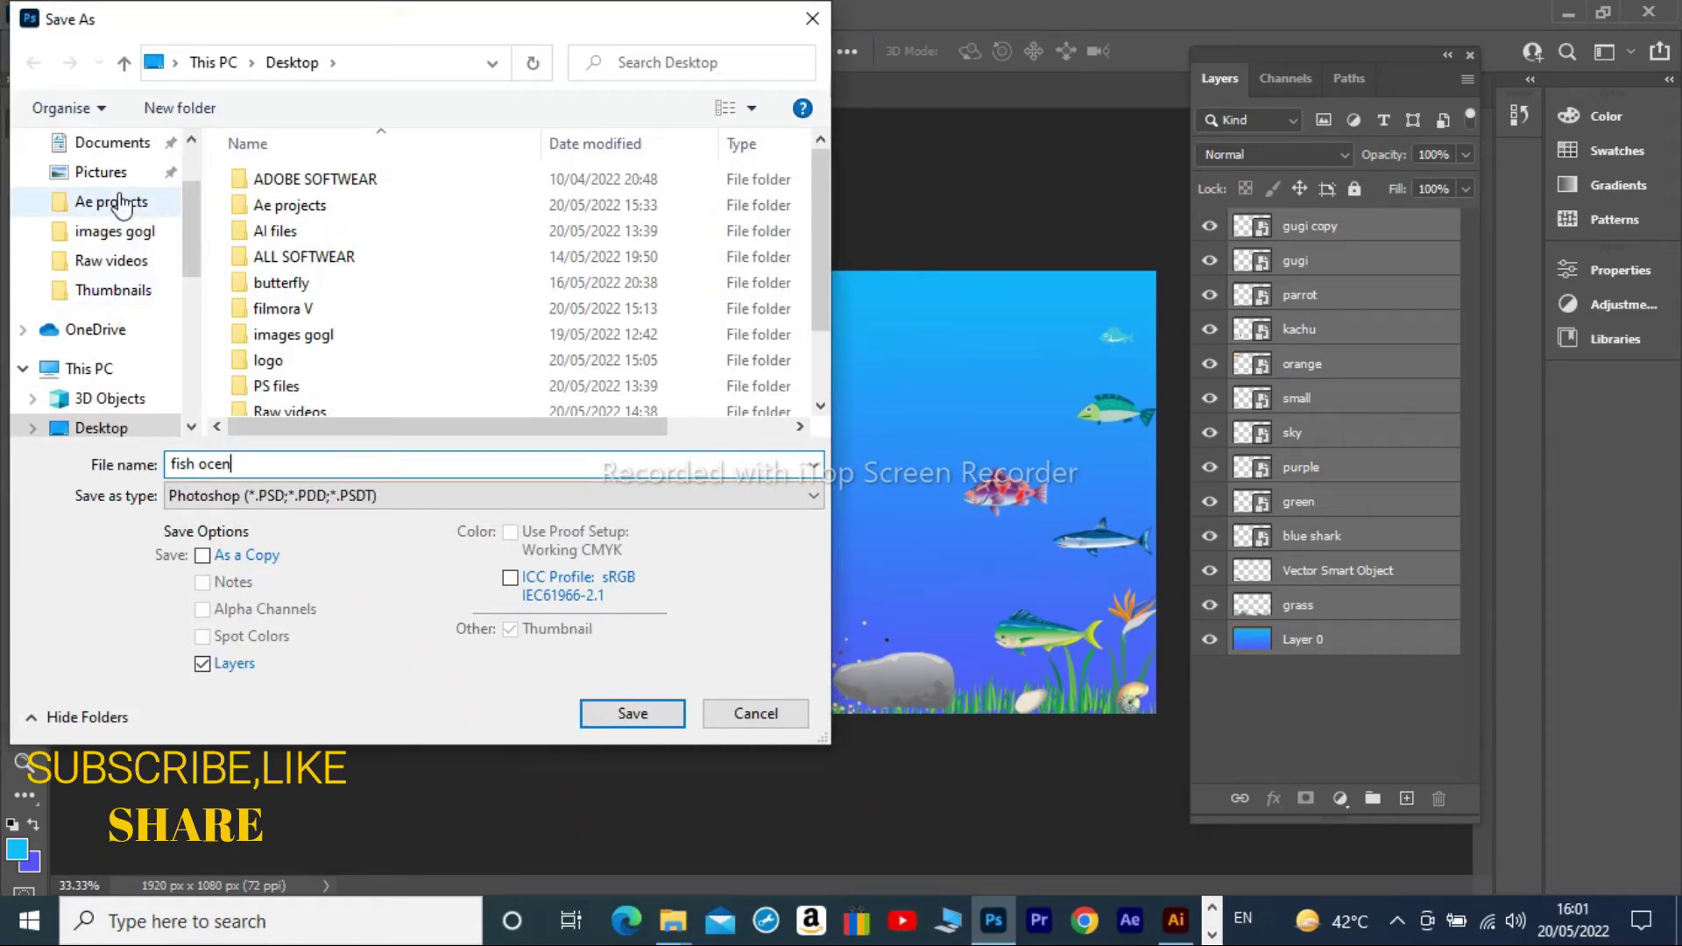
scroll(132, 211, "up", 1)
scroll(120, 214, "up", 1)
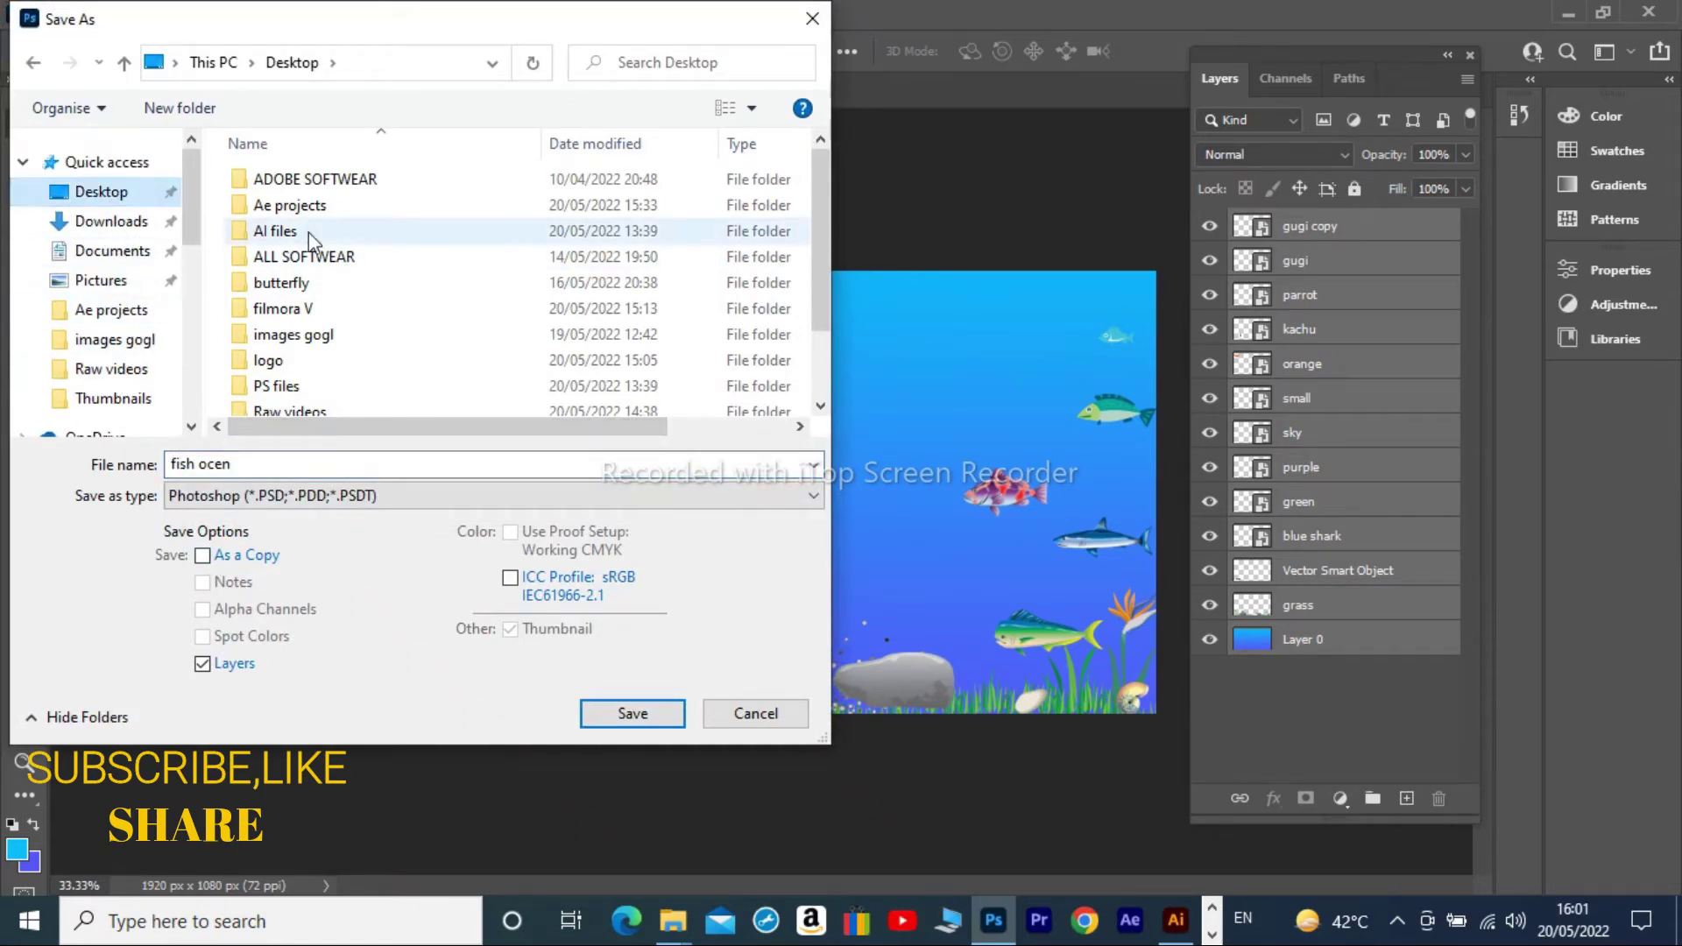
double_click(276, 385)
left_click(632, 713)
left_click(1115, 237)
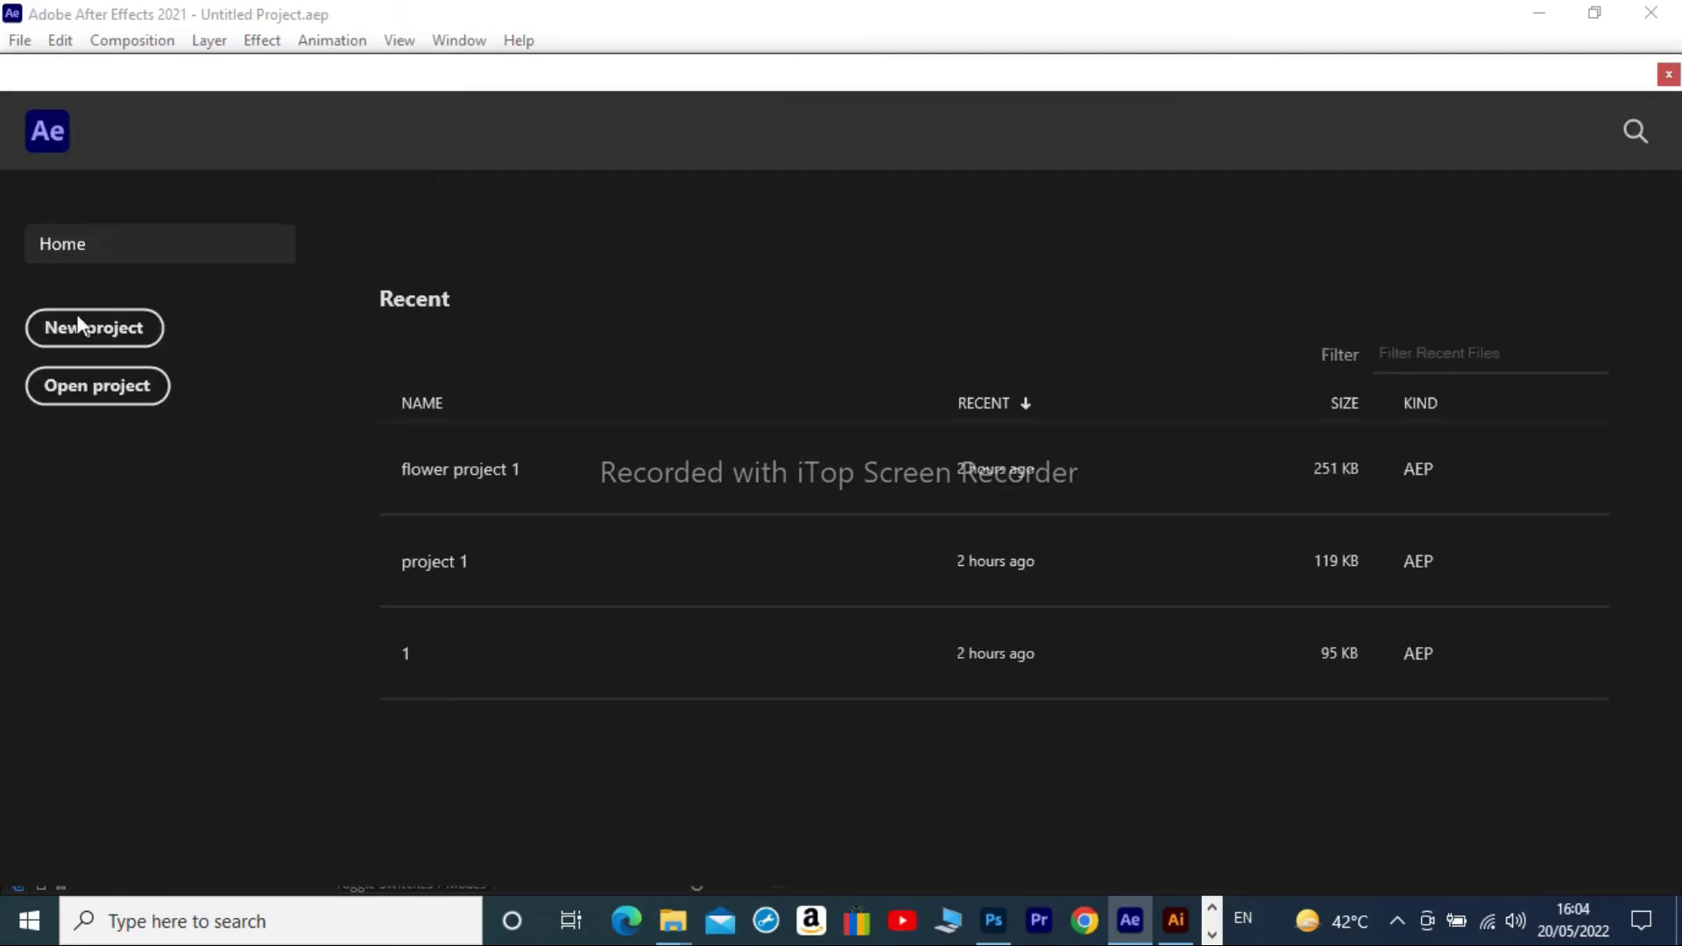
Create a new project and import Desktop/PS files/fish ocen.psd as Composition - Retain Layer Sizes.
left_click(79, 328)
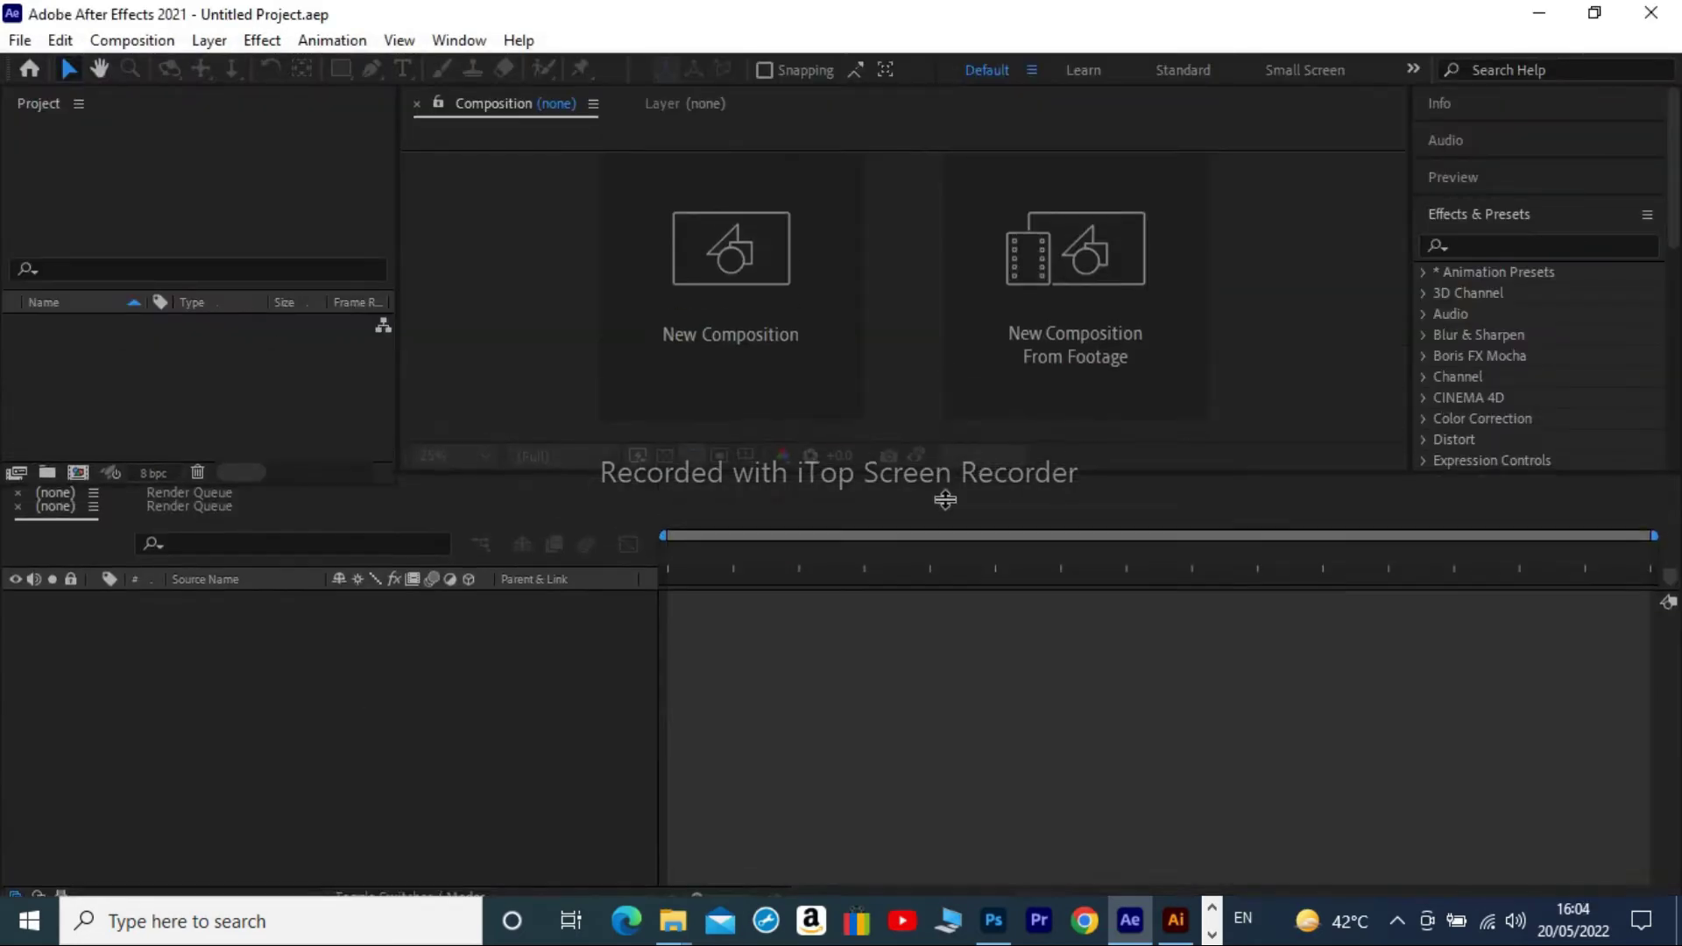
double_click(236, 450)
left_click(124, 115)
double_click(280, 457)
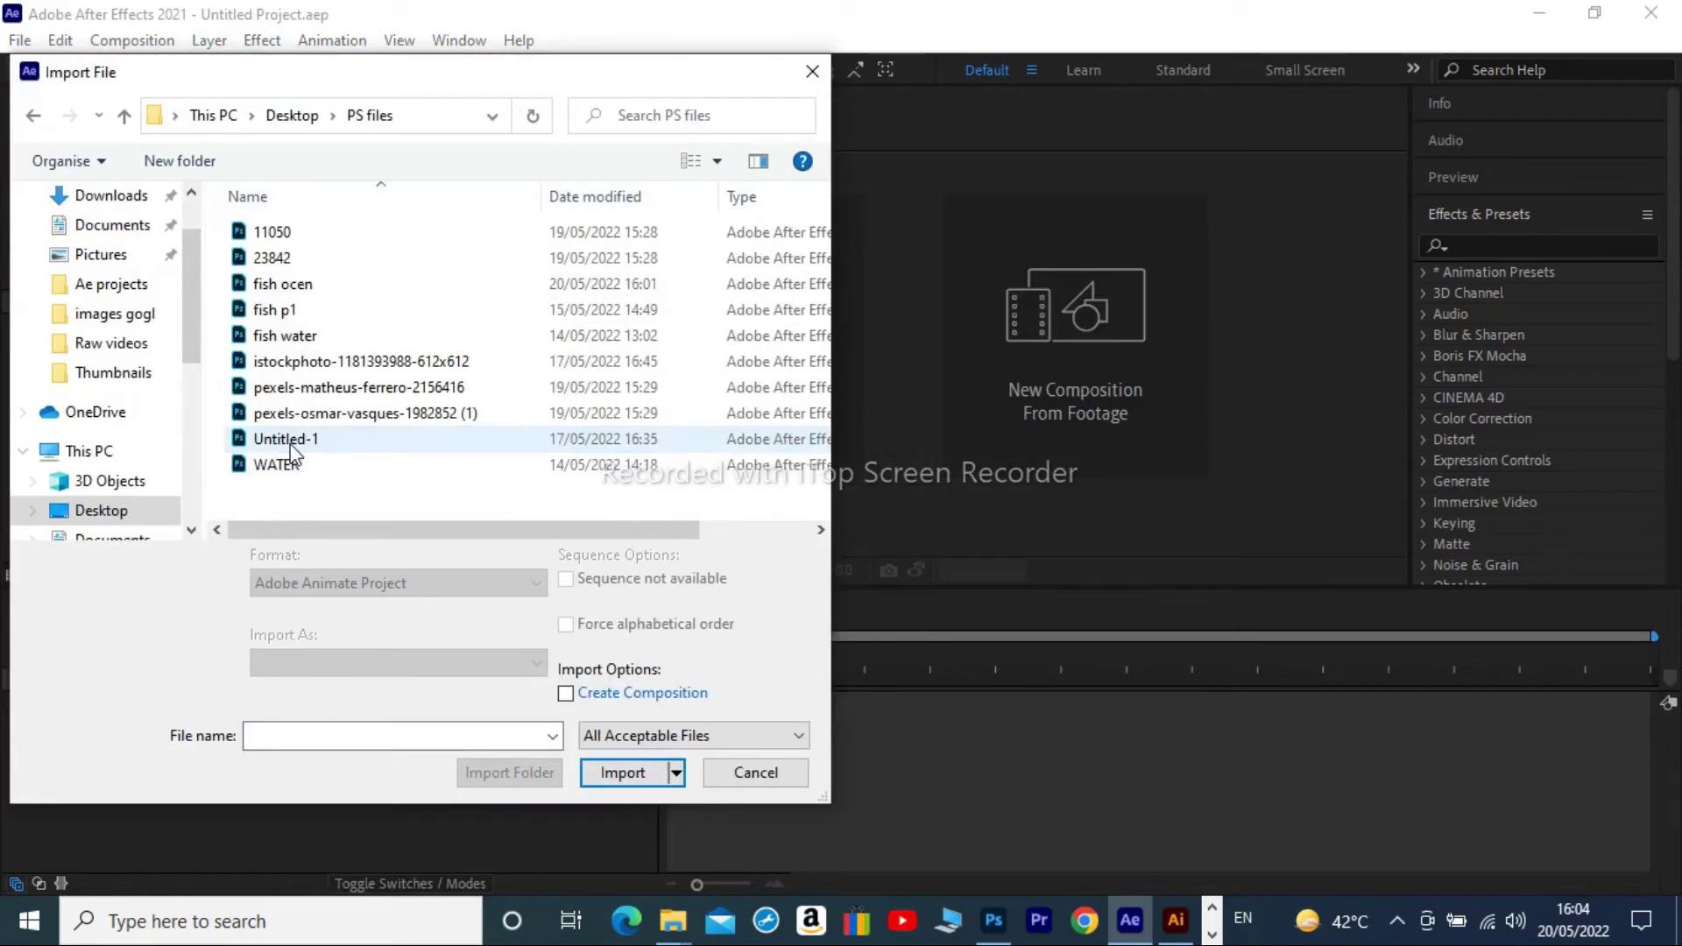
left_click(282, 283)
left_click(534, 663)
left_click(434, 706)
left_click(592, 752)
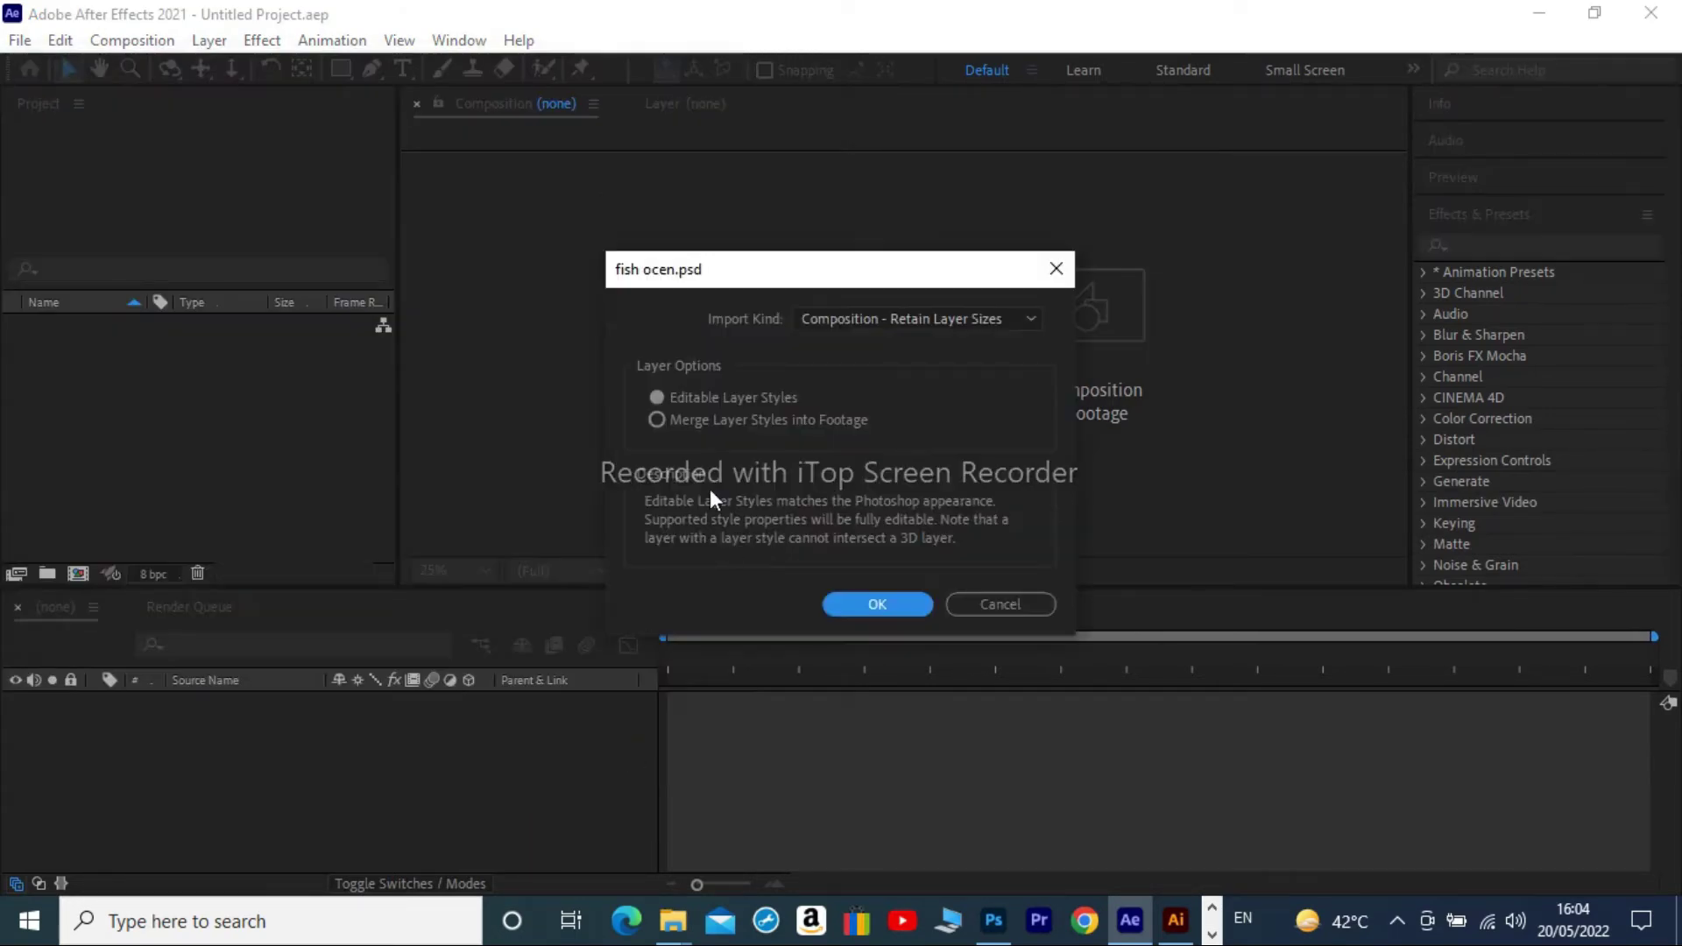
left_click(863, 603)
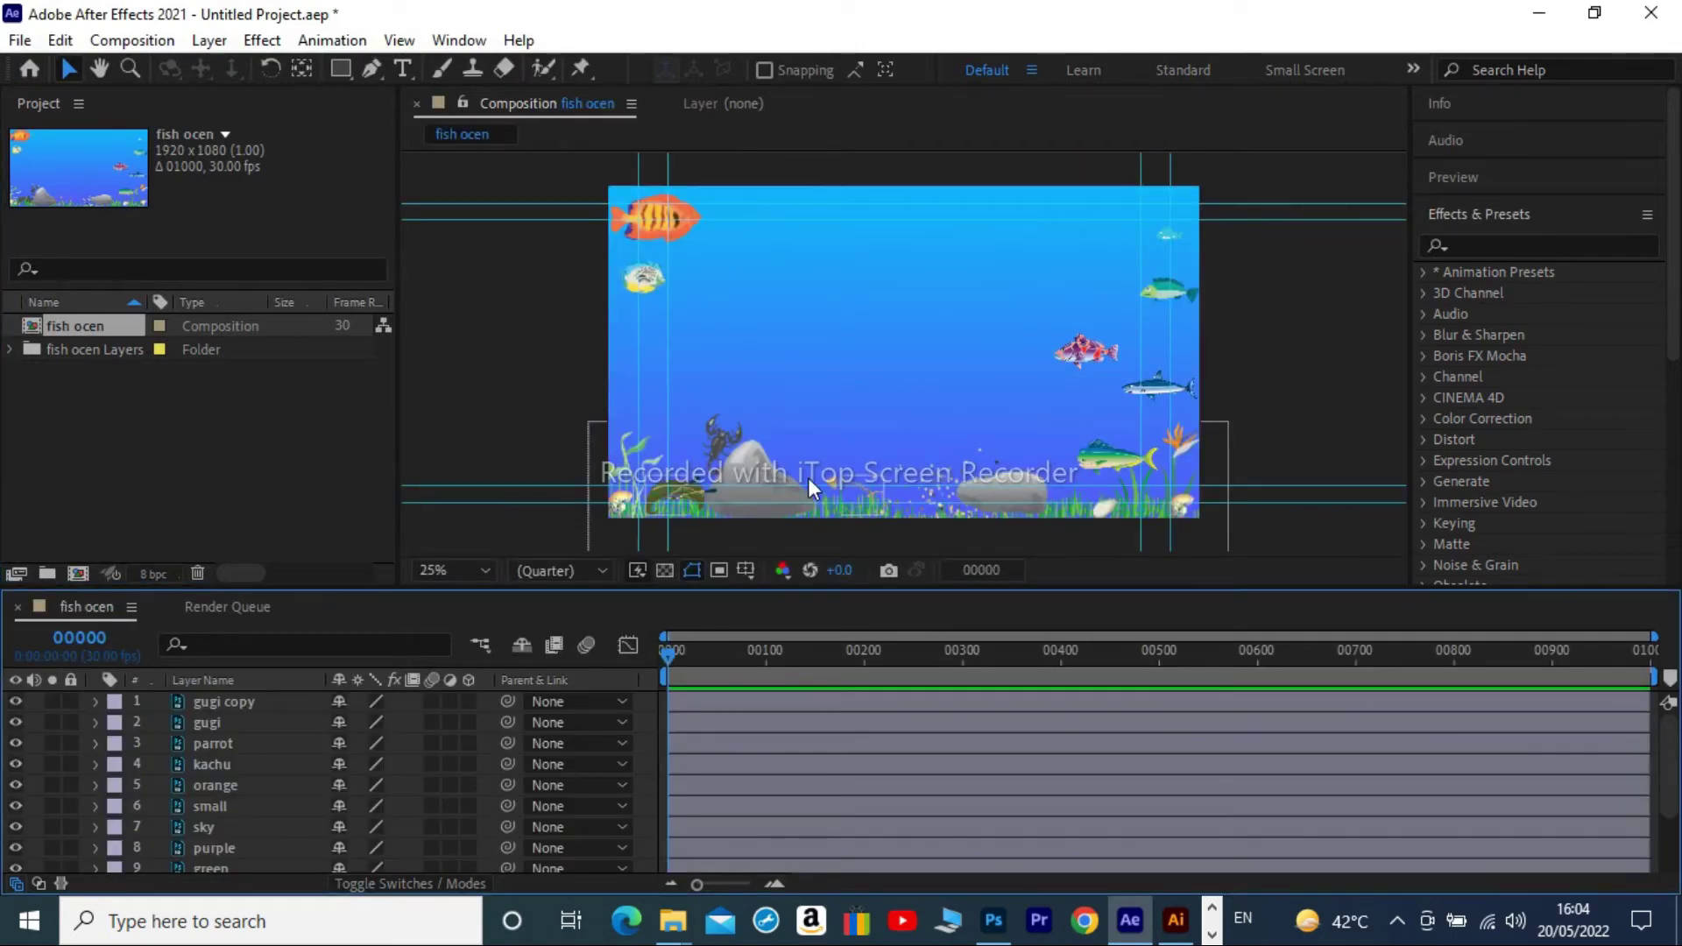
Re-import fish ocen.psd as a composition and enlarge the Timeline panel.
key("ctrl+z")
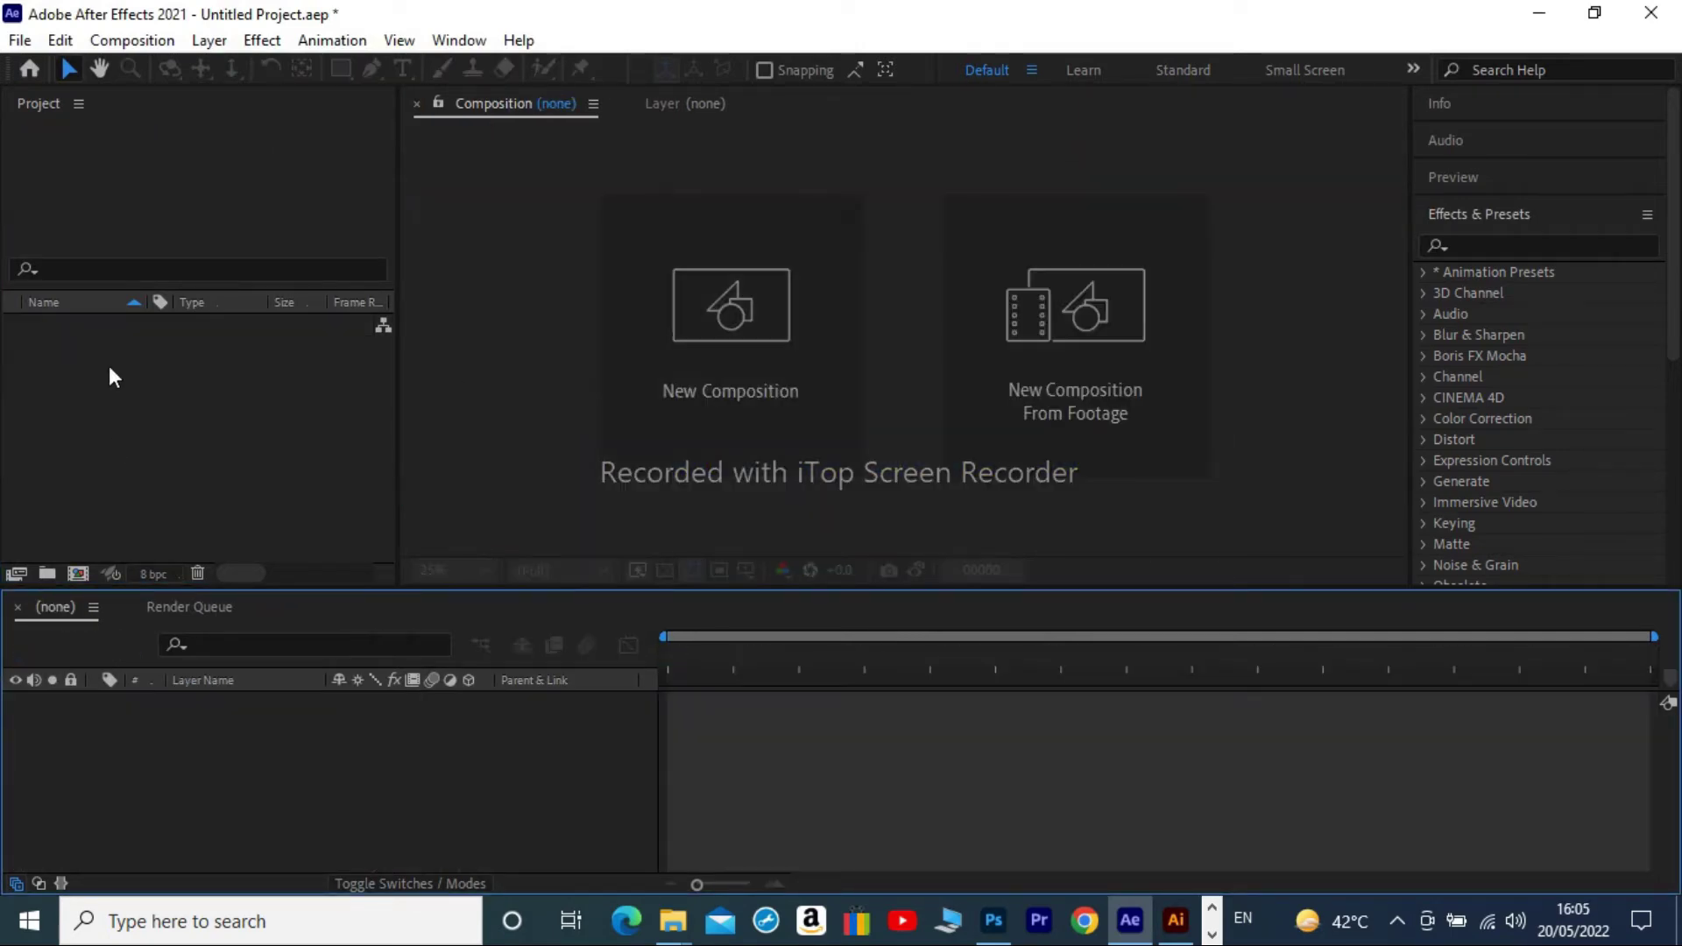
double_click(108, 371)
left_click(632, 761)
key("Return")
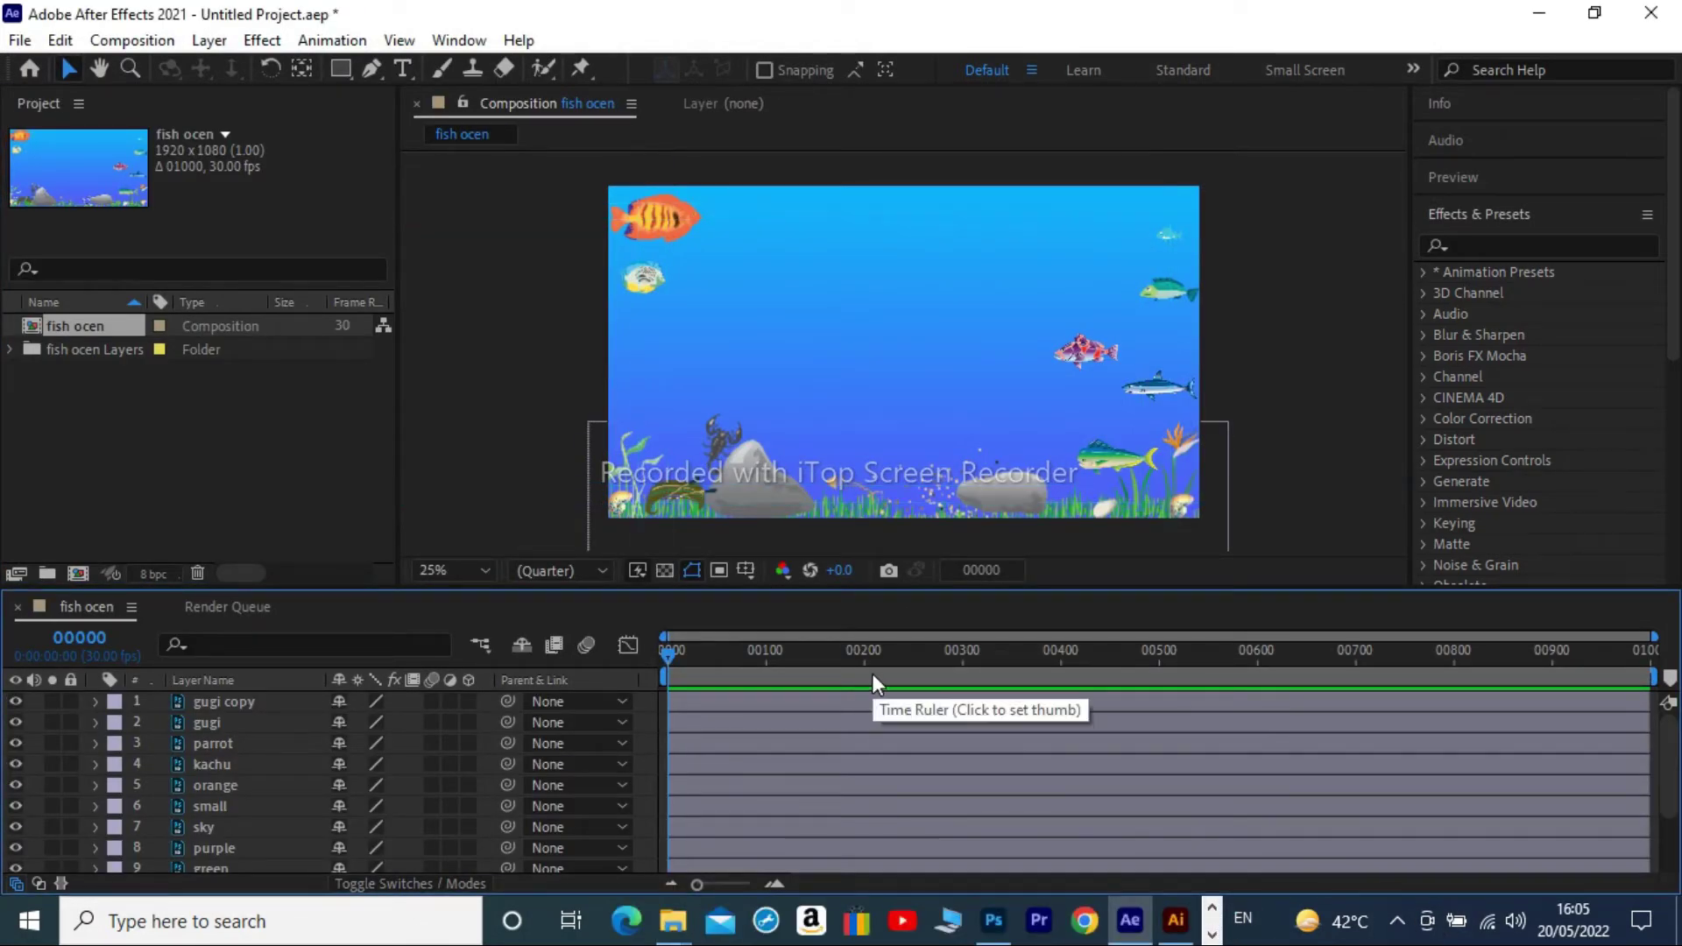
left_click_drag(860, 587, 880, 476)
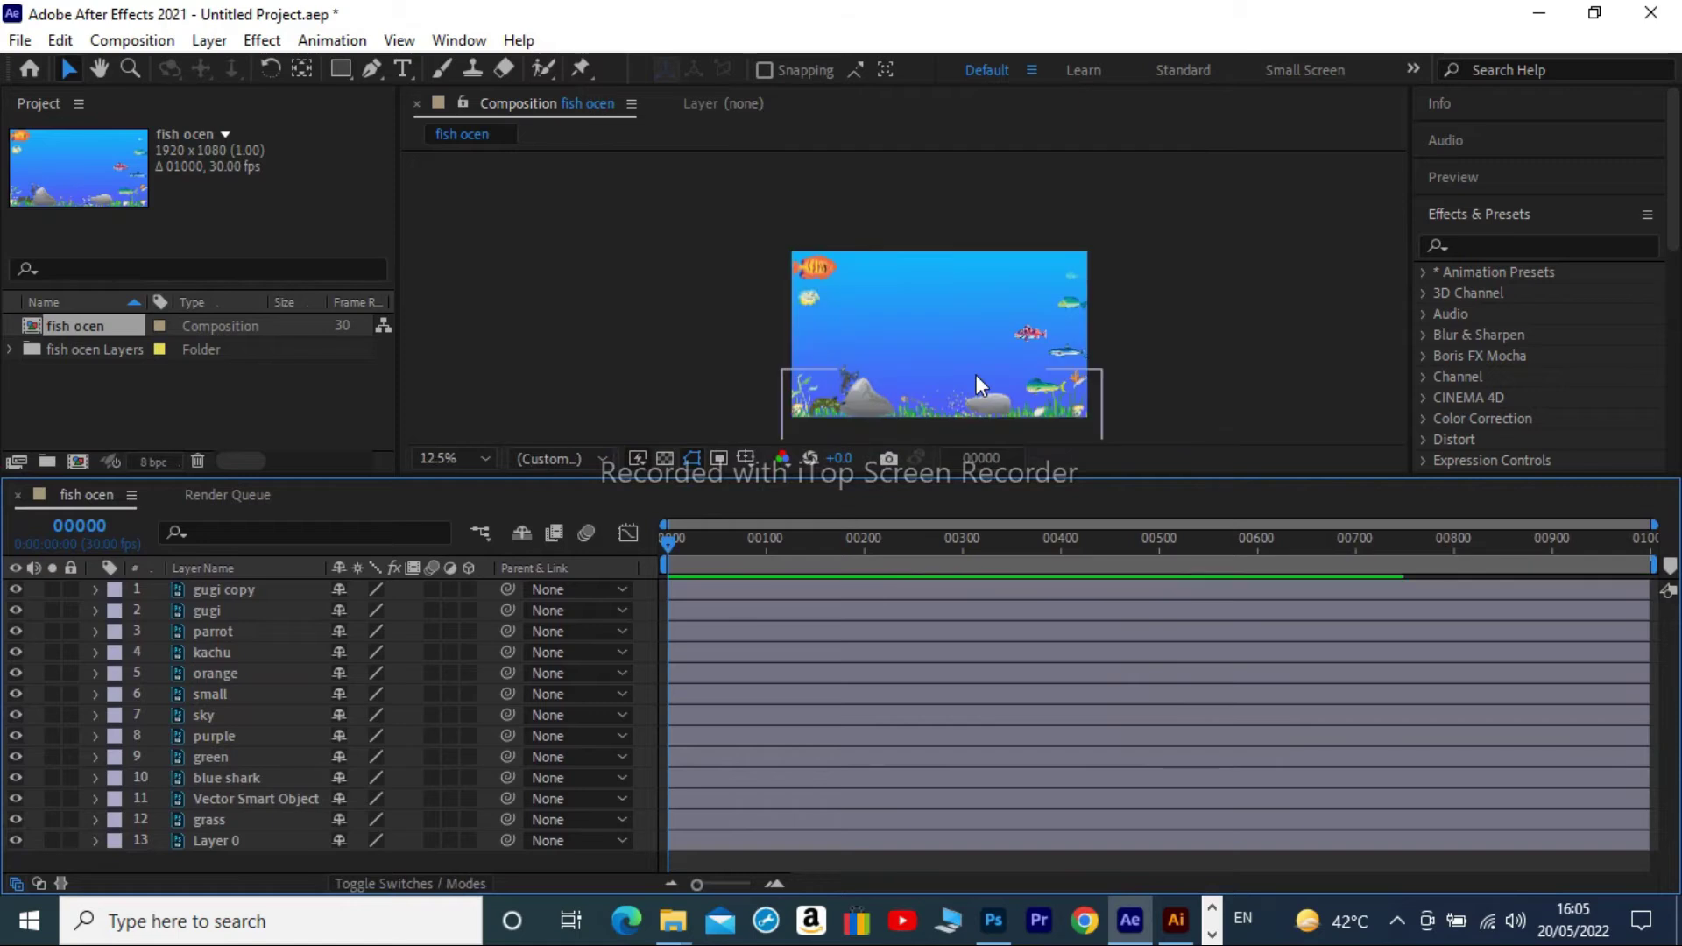
key("ctrl+a")
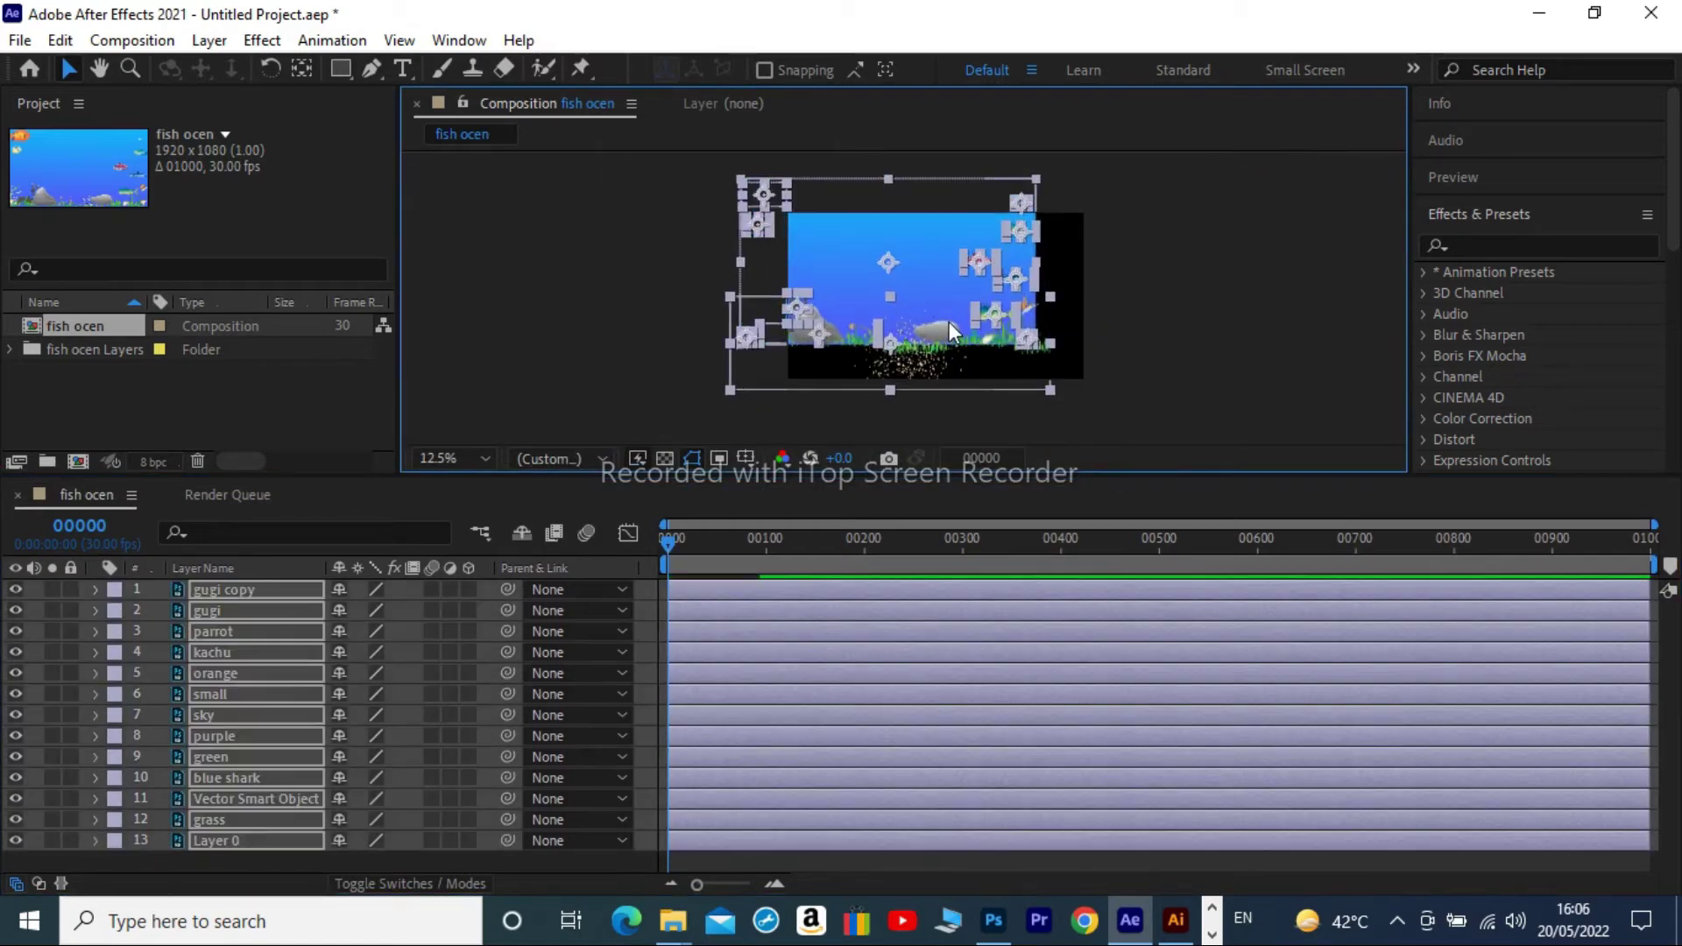
left_click(841, 421)
left_click_drag(786, 477, 786, 387)
Move grass to the top of the layer stack and lock grass, Layer 0 and Vector Smart Object.
left_click(72, 751)
left_click(360, 529)
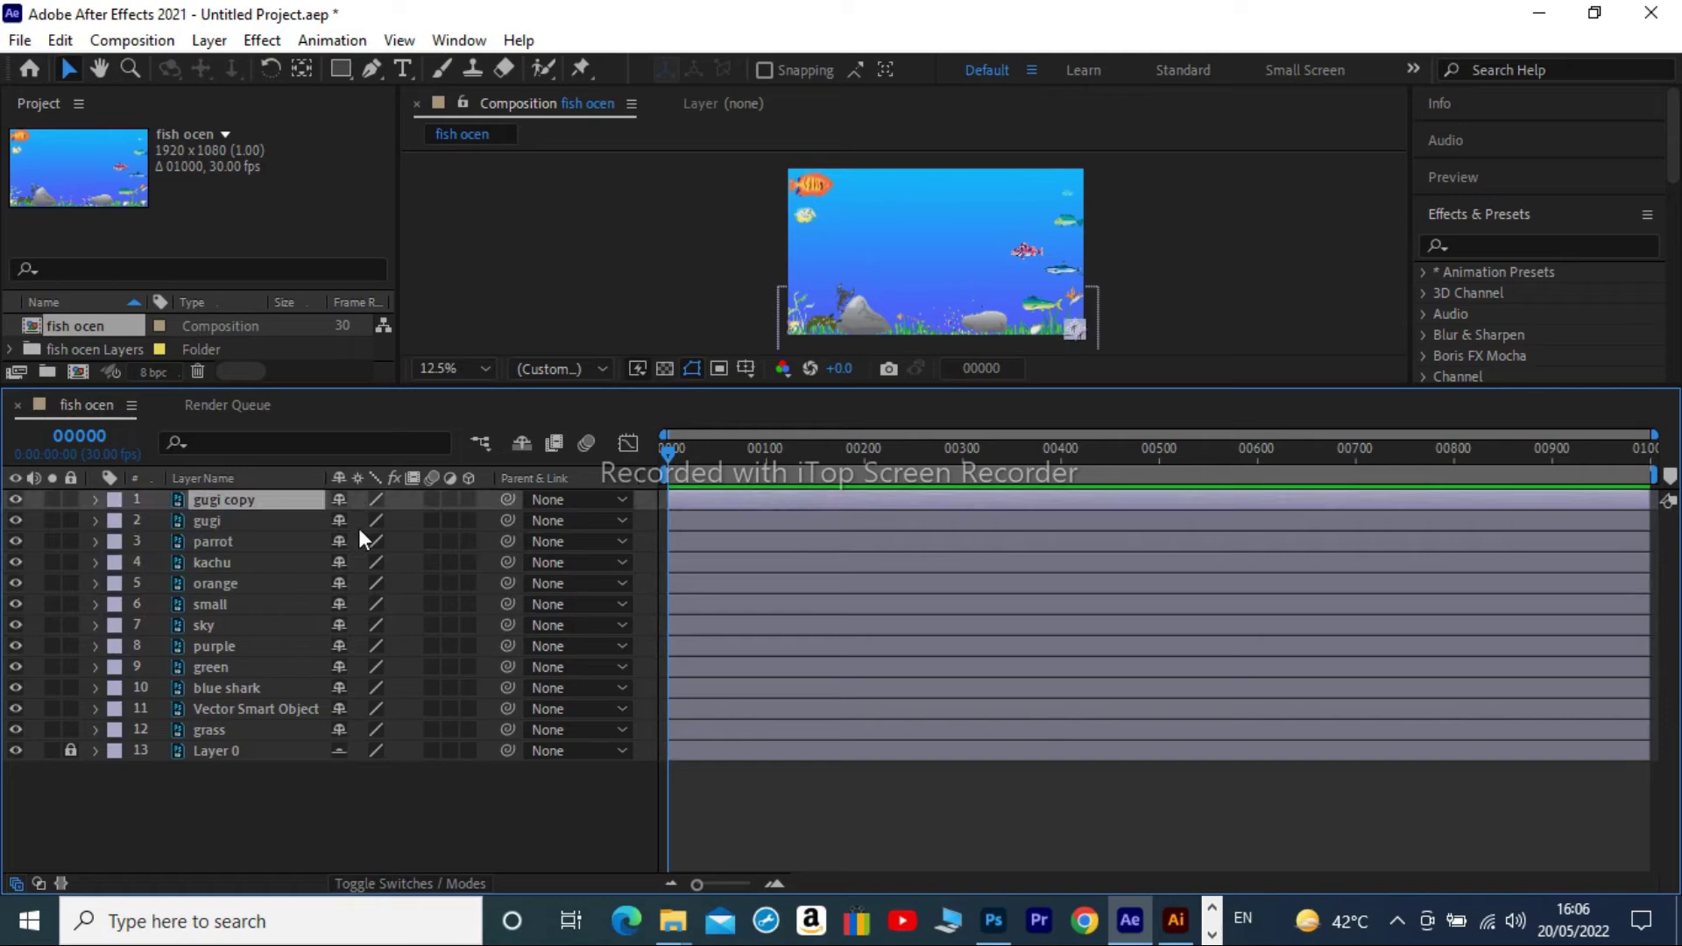
key("ctrl+shift+a")
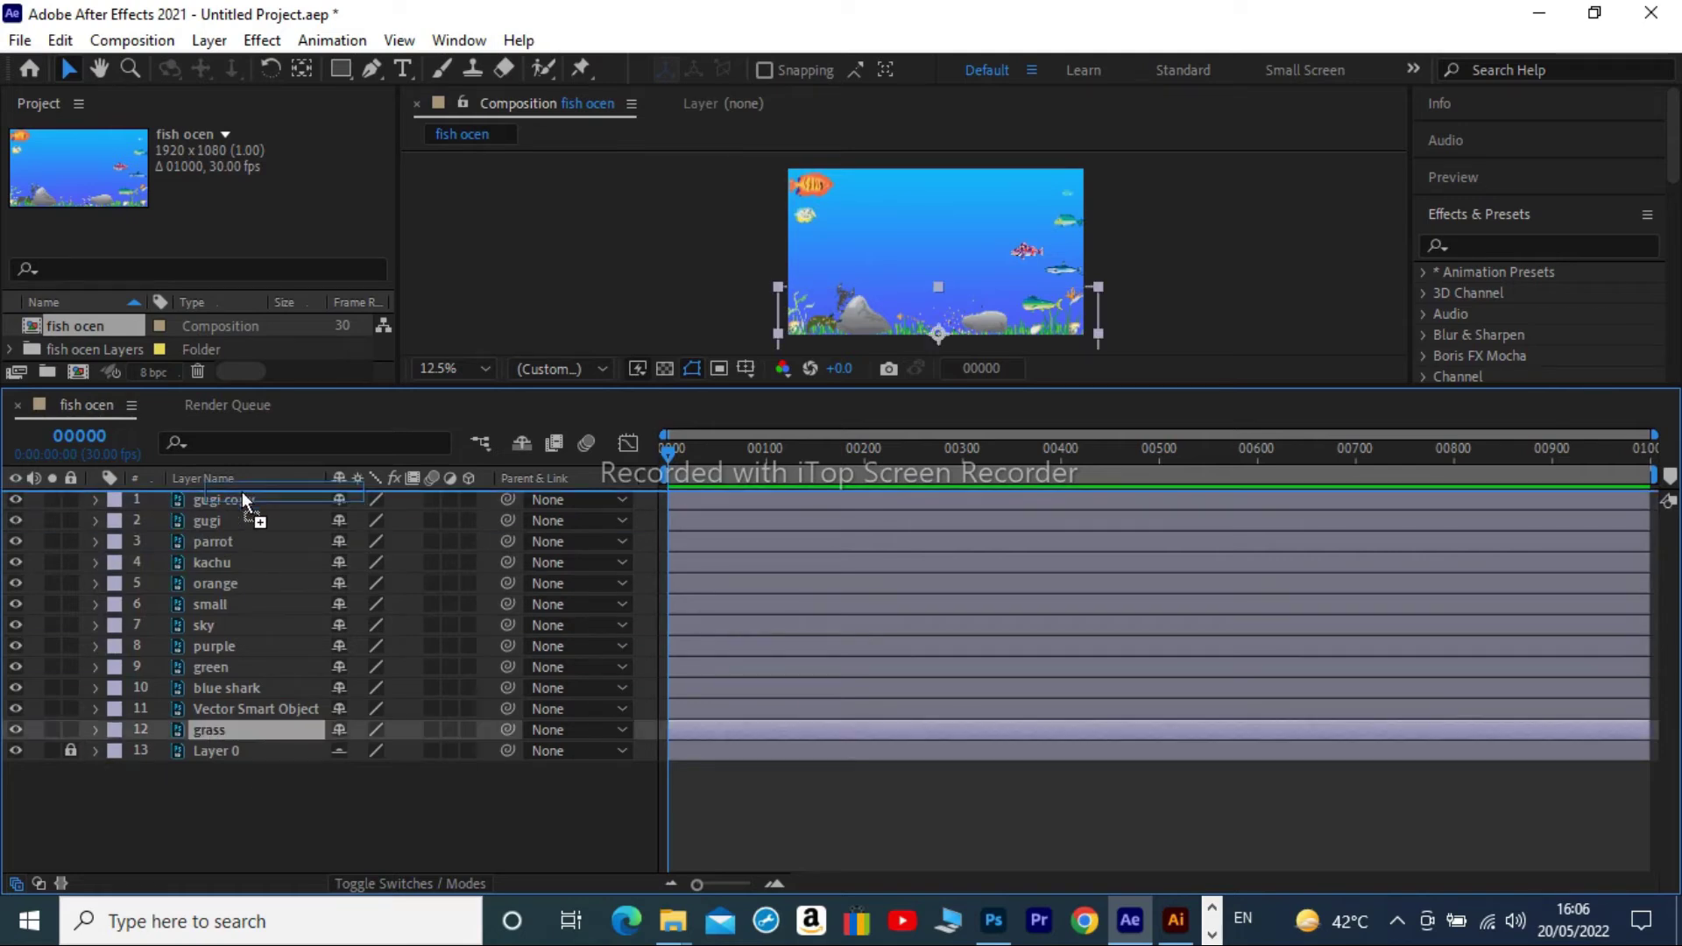
left_click_drag(207, 729, 241, 491)
left_click(71, 499)
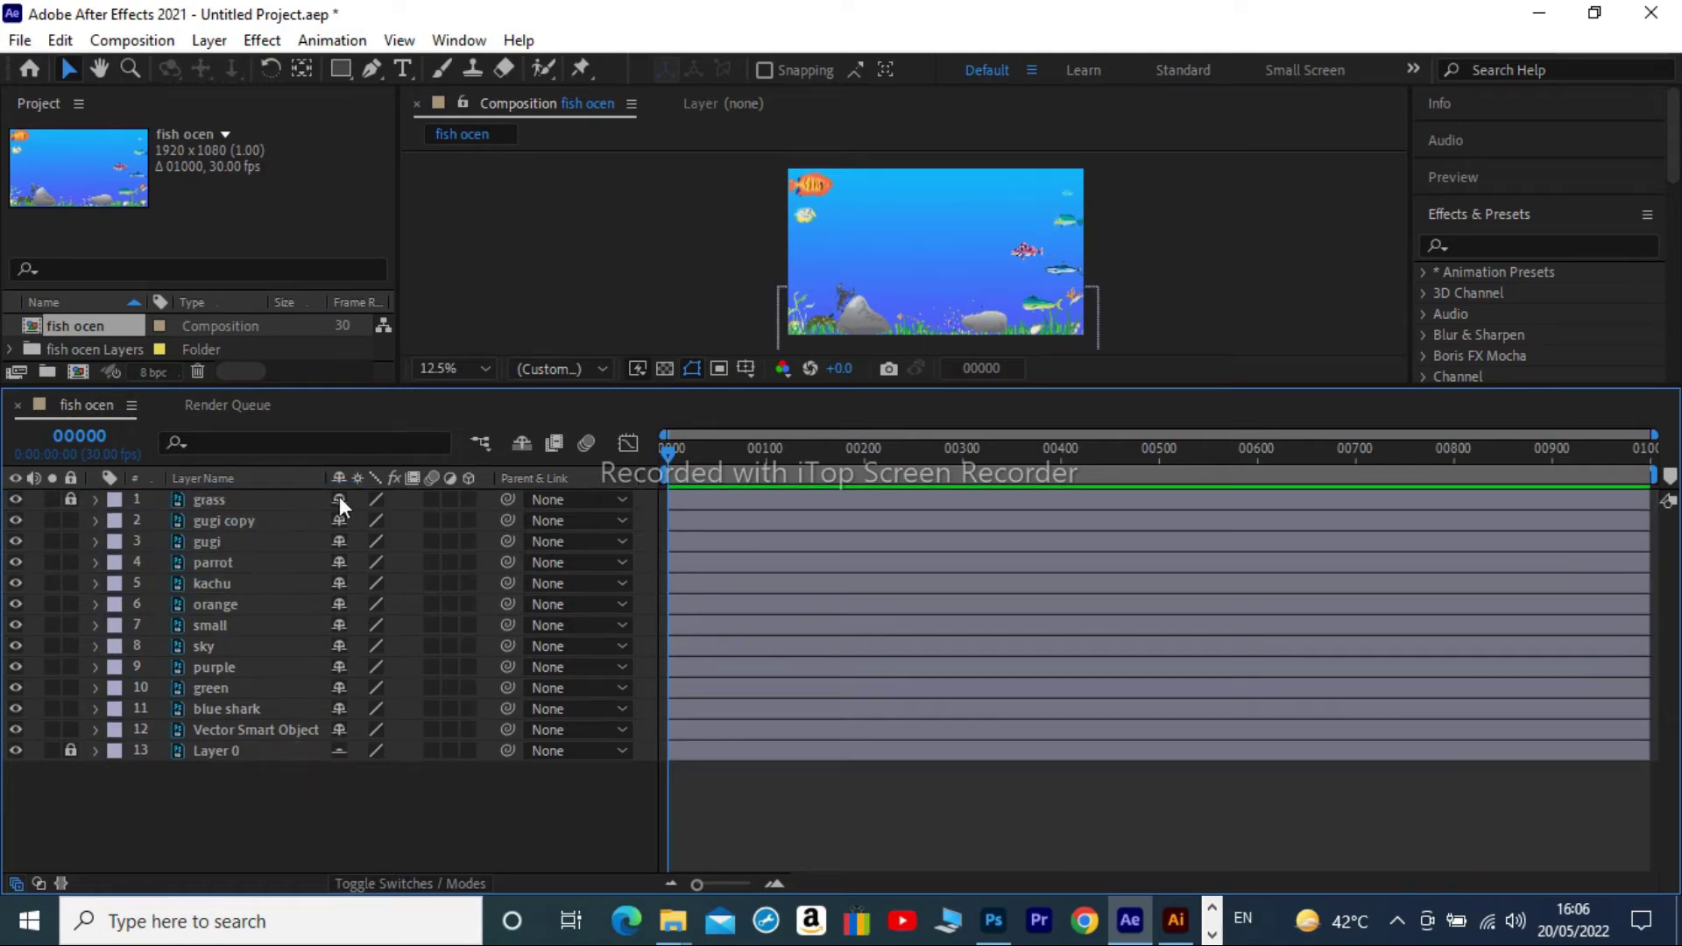
double_click(242, 728)
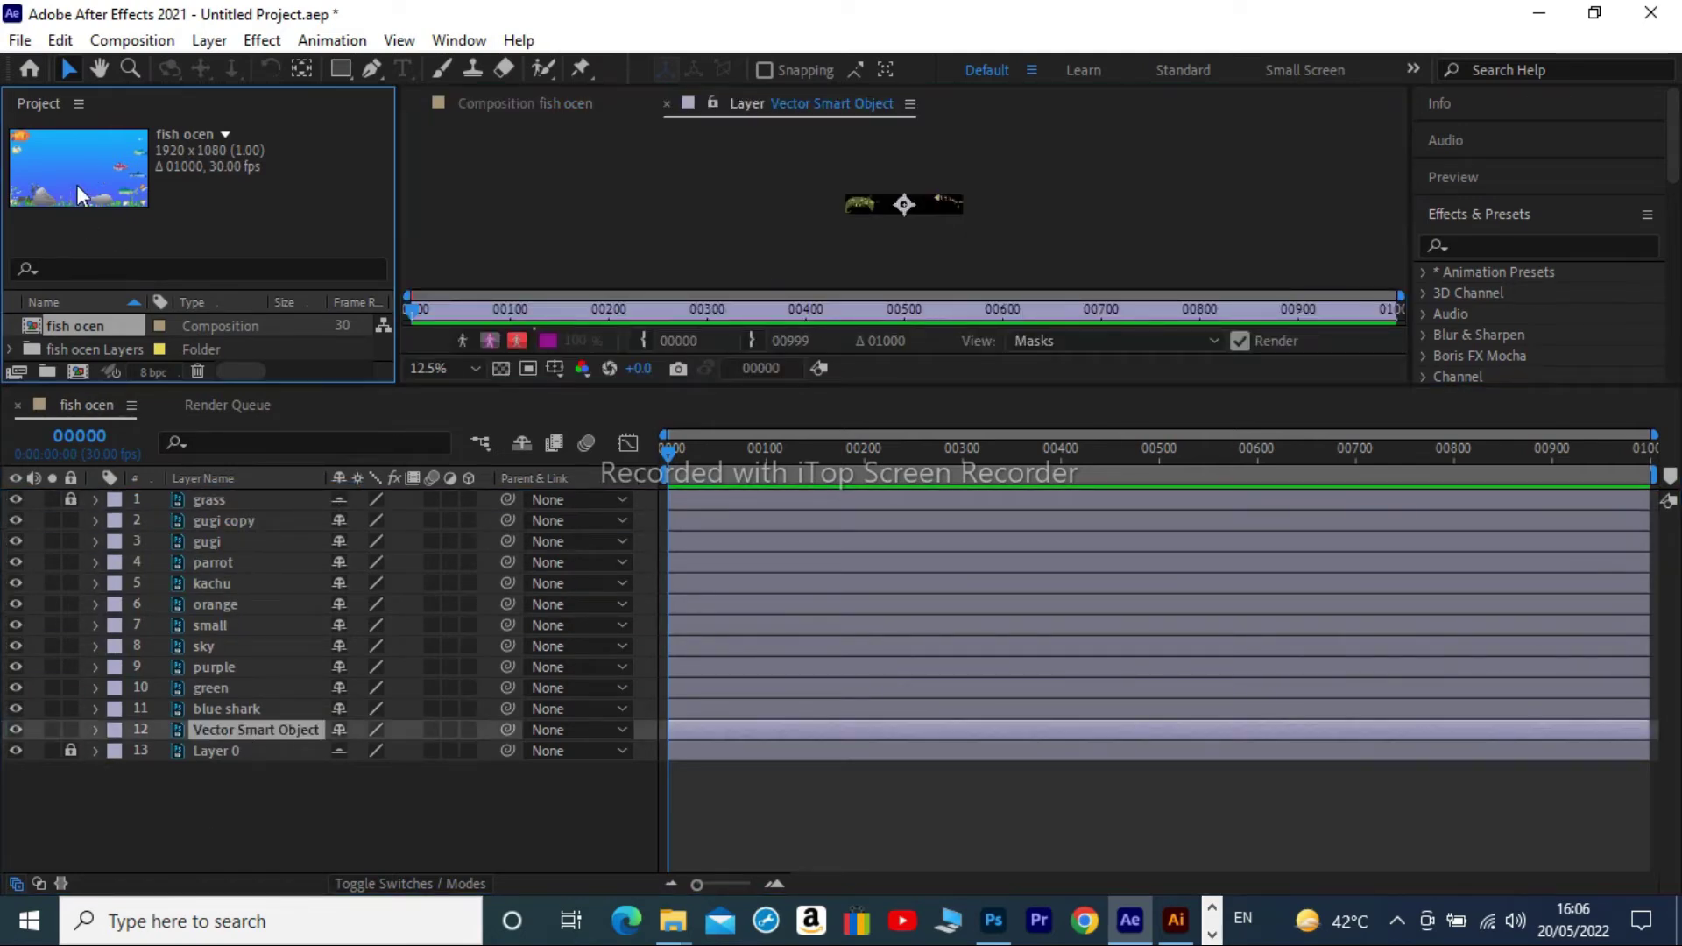
left_click(71, 729)
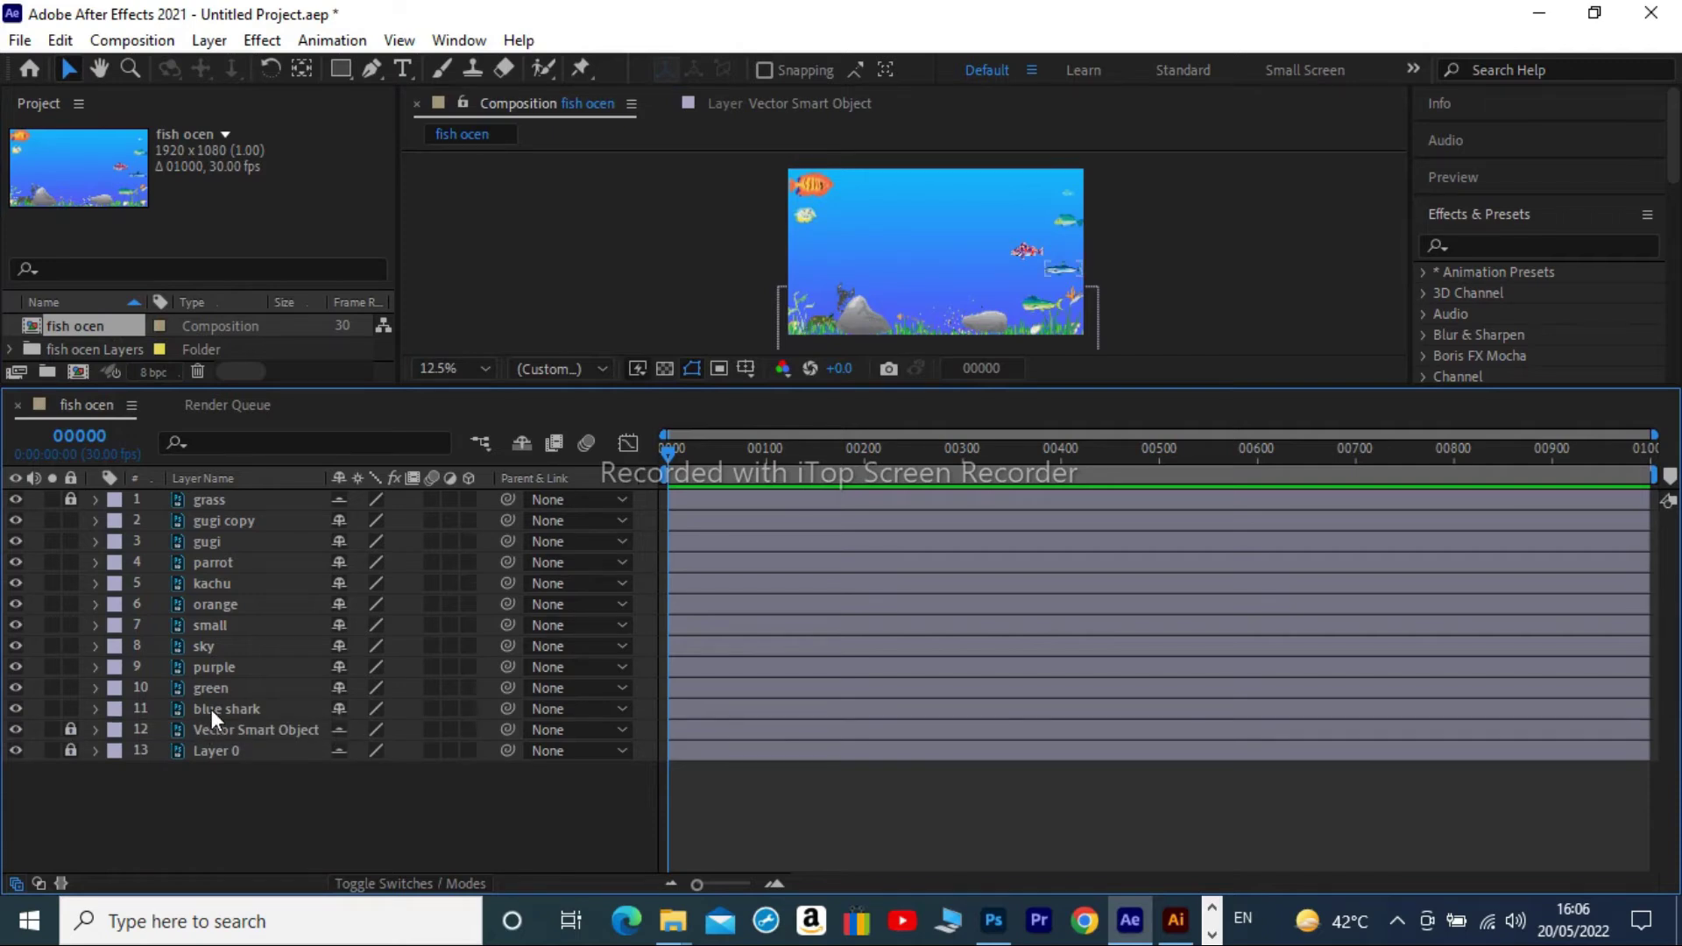
double_click(212, 708)
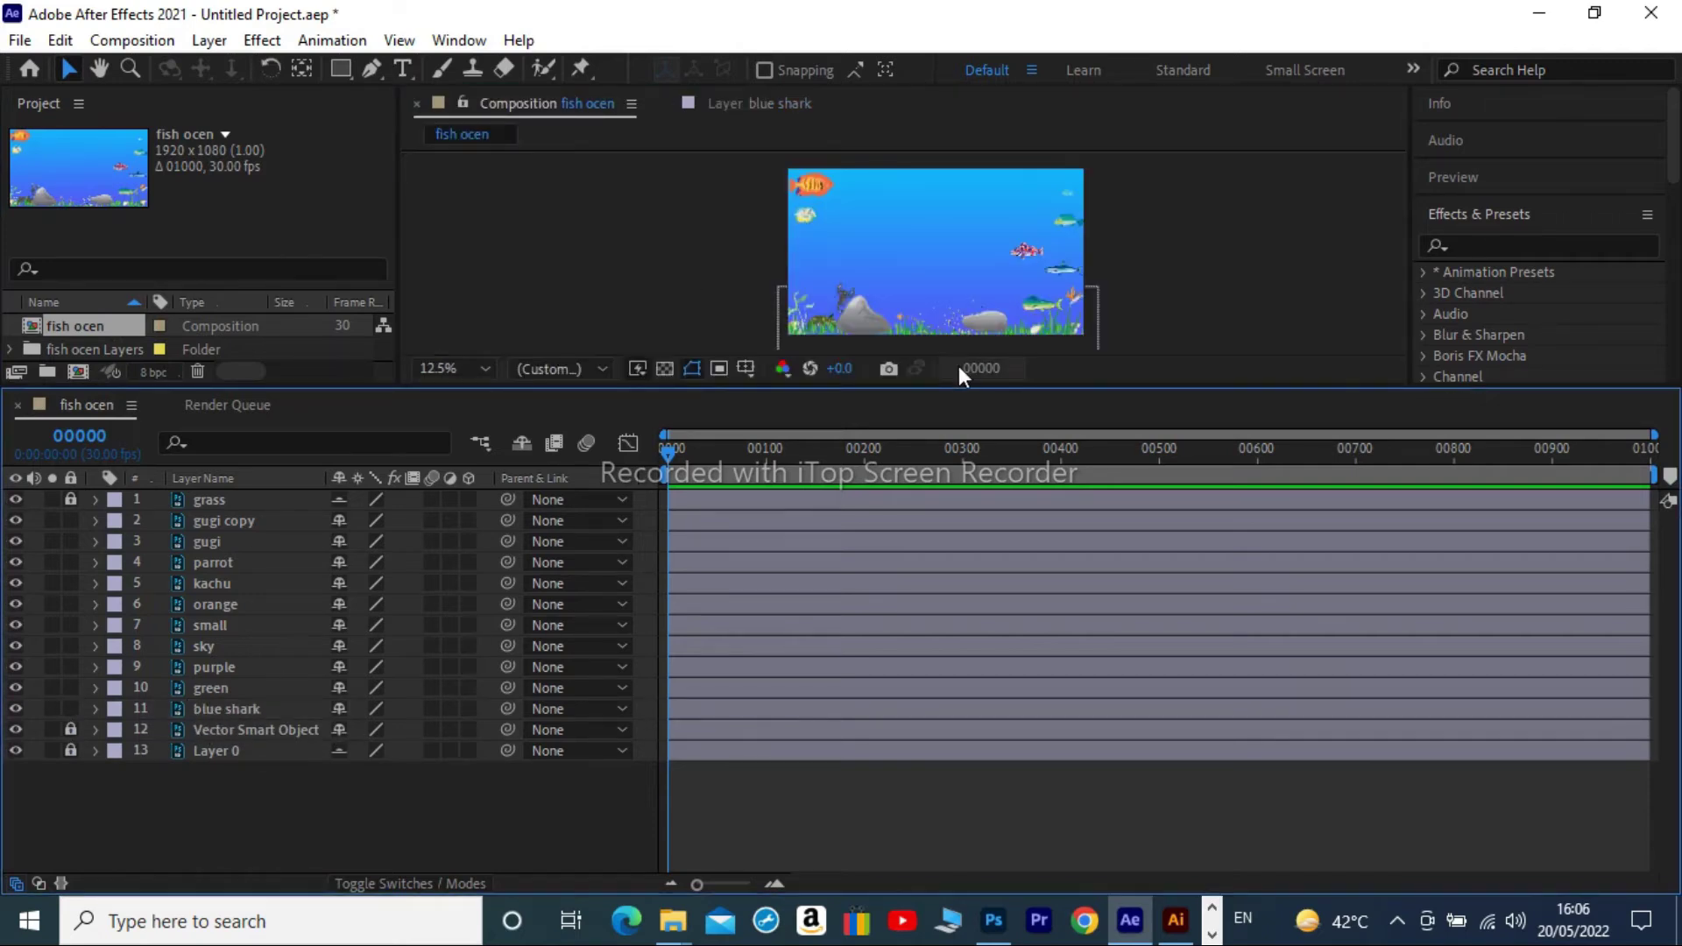
left_click_drag(964, 389, 972, 498)
Open the blue shark's Position property and, at the timeline end, move the shark off-left to -58.4,593.7.
scroll(899, 355, "up", 1)
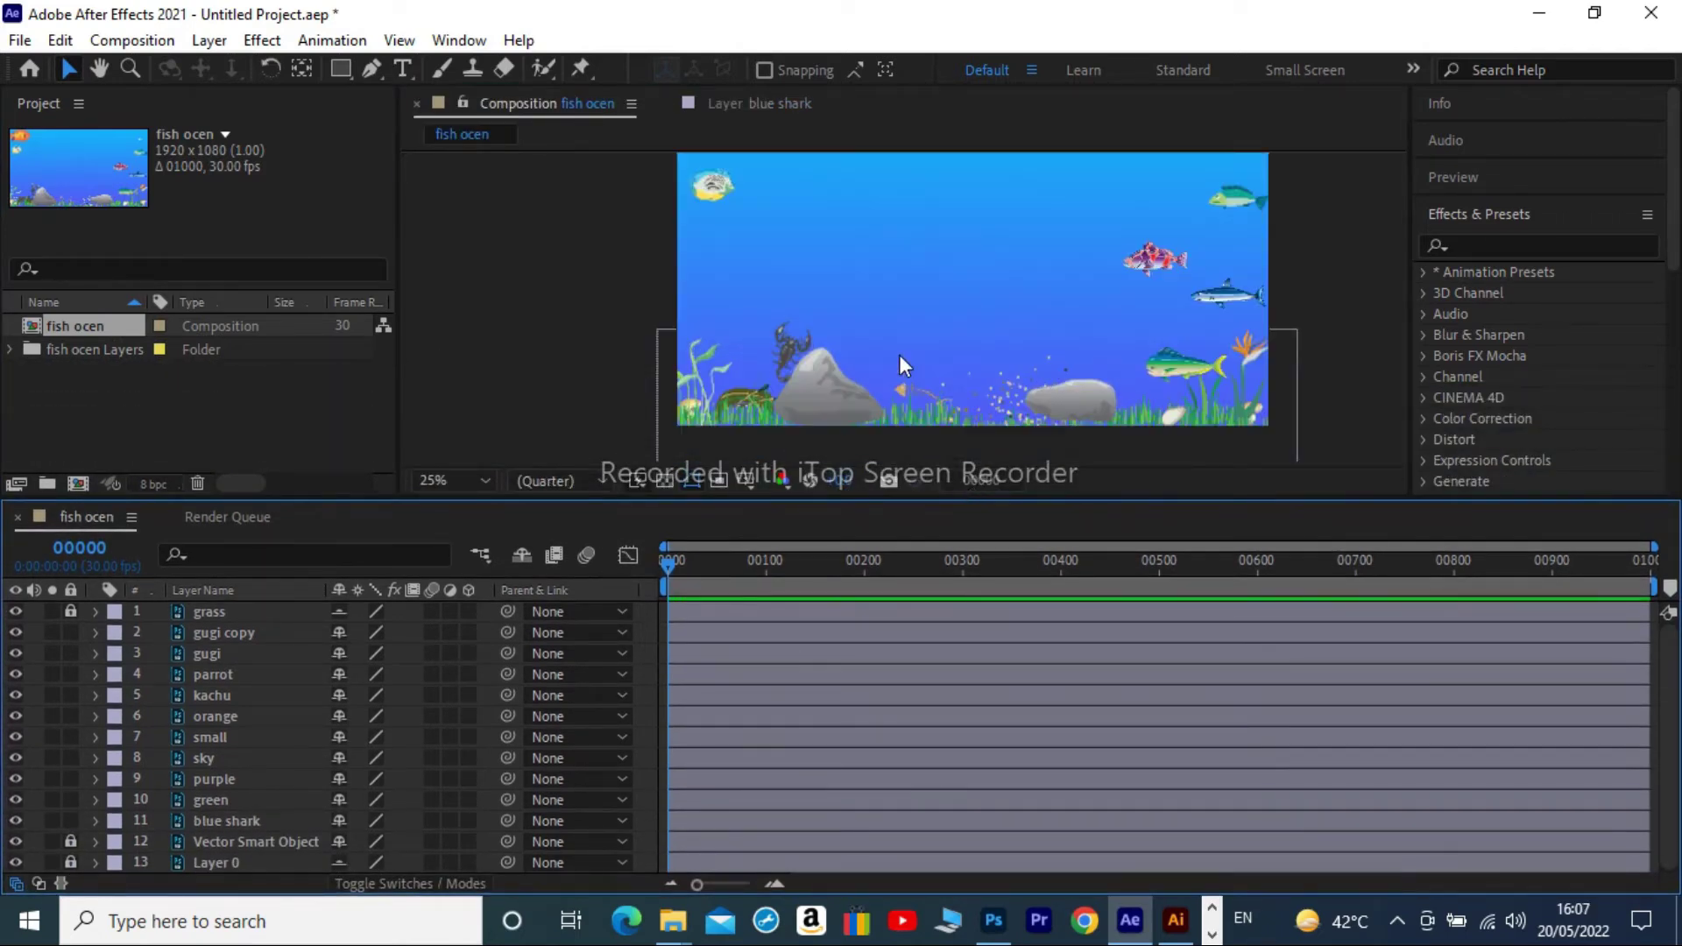
scroll(791, 308, "down", 1)
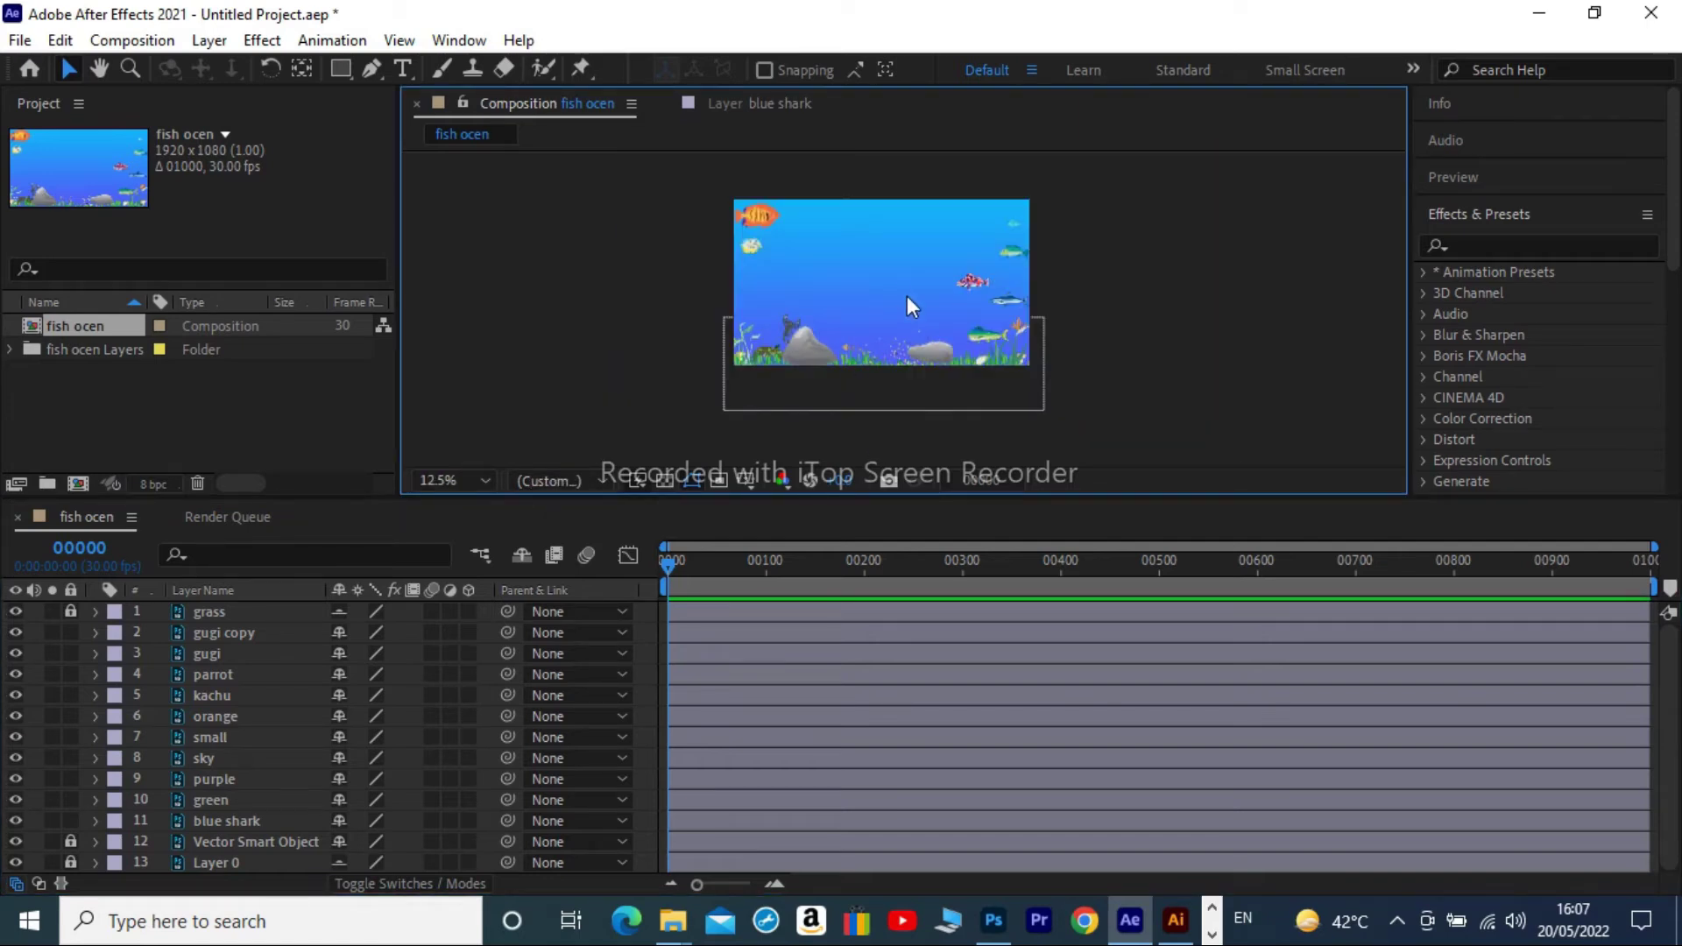
left_click(225, 822)
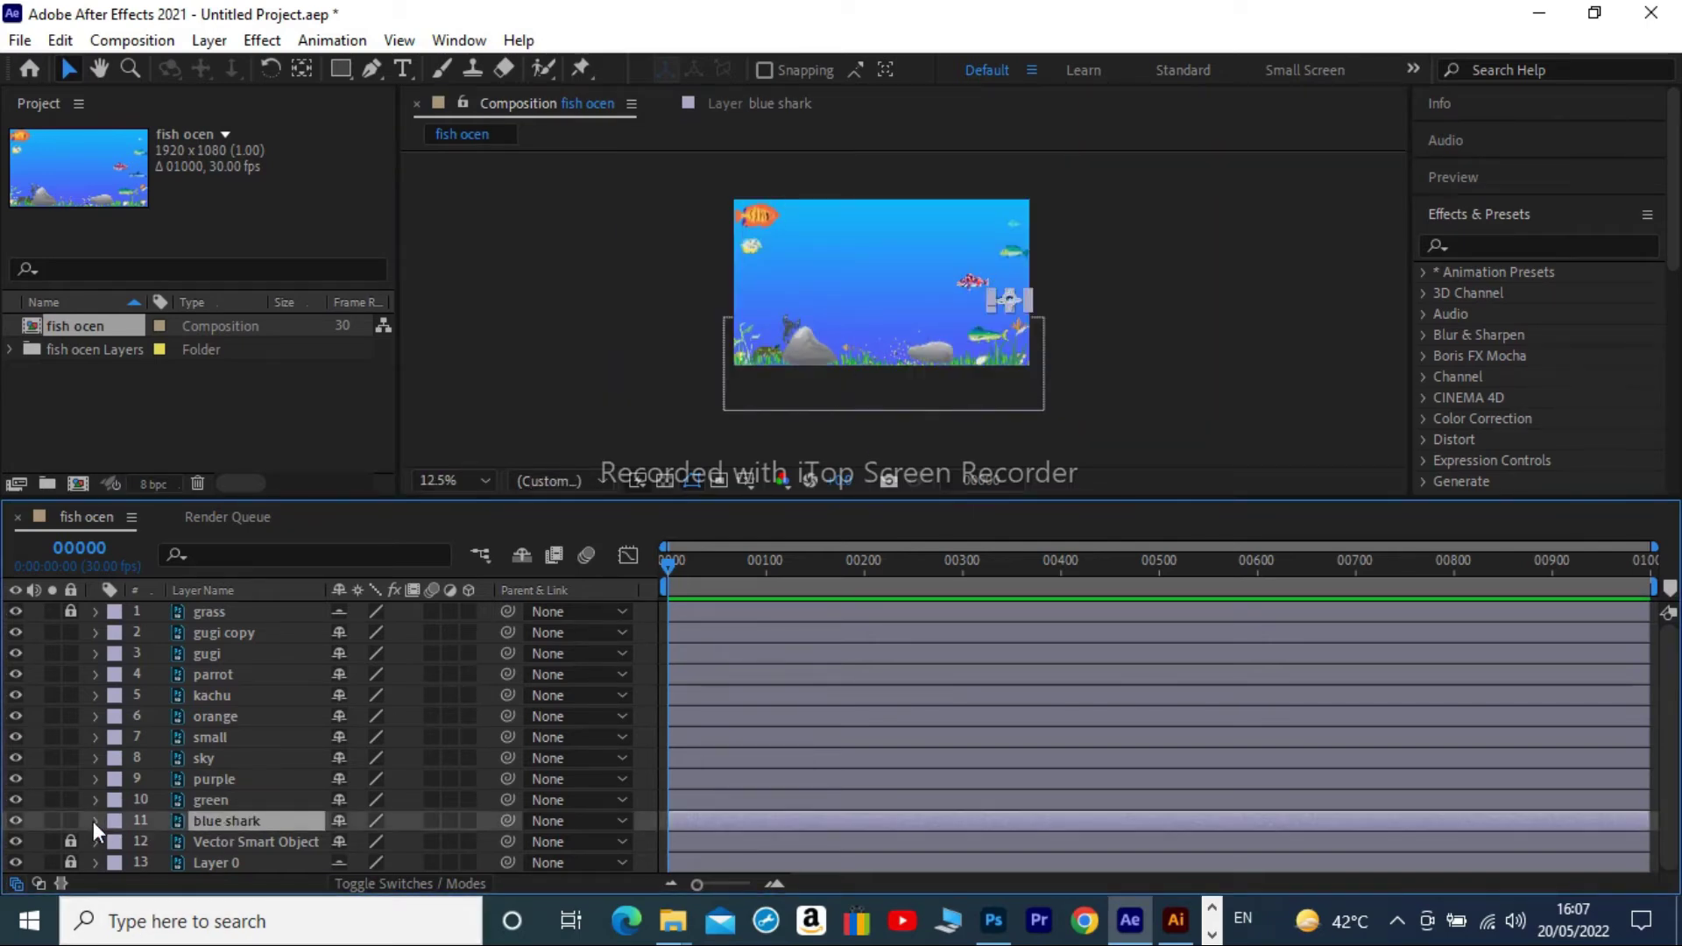
left_click(95, 821)
left_click(224, 799)
left_click_drag(665, 565, 1650, 561)
mouse_move(987, 298)
left_mouse_down()
mouse_move(706, 310)
mouse_move(727, 302)
left_mouse_up()
Place the shark off the right edge at 2053,697 at frame 0, preview the swim, and collapse the layer.
left_click(1551, 561)
left_click_drag(1551, 561, 667, 560)
left_click_drag(986, 302, 1052, 308)
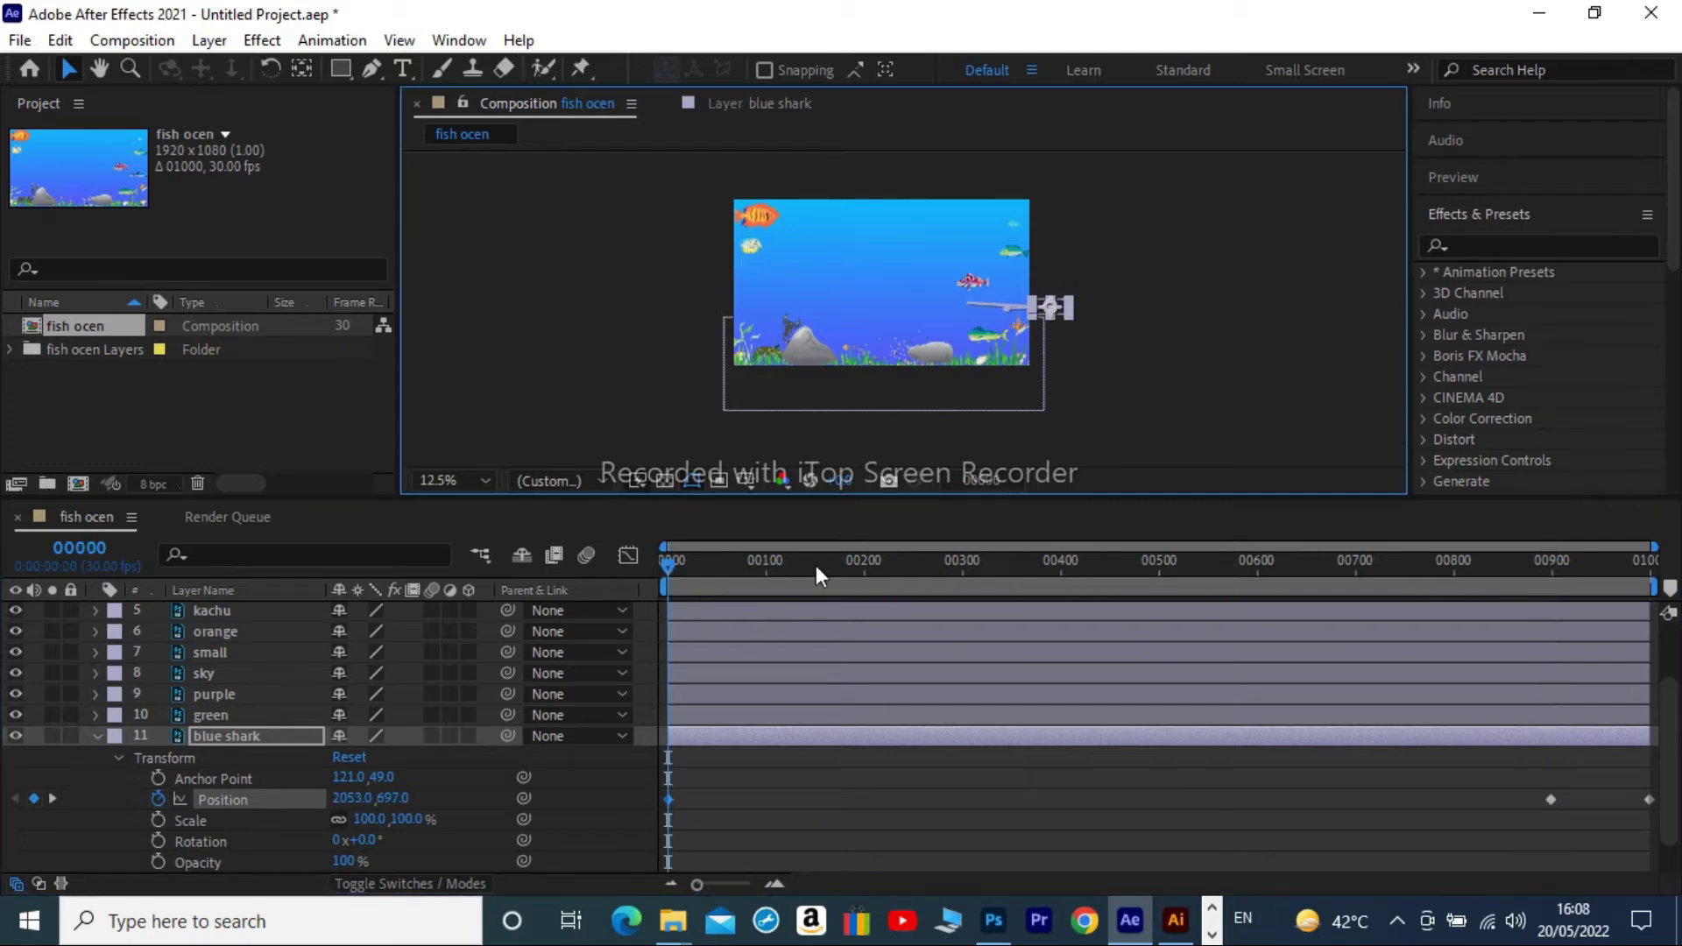
key("space")
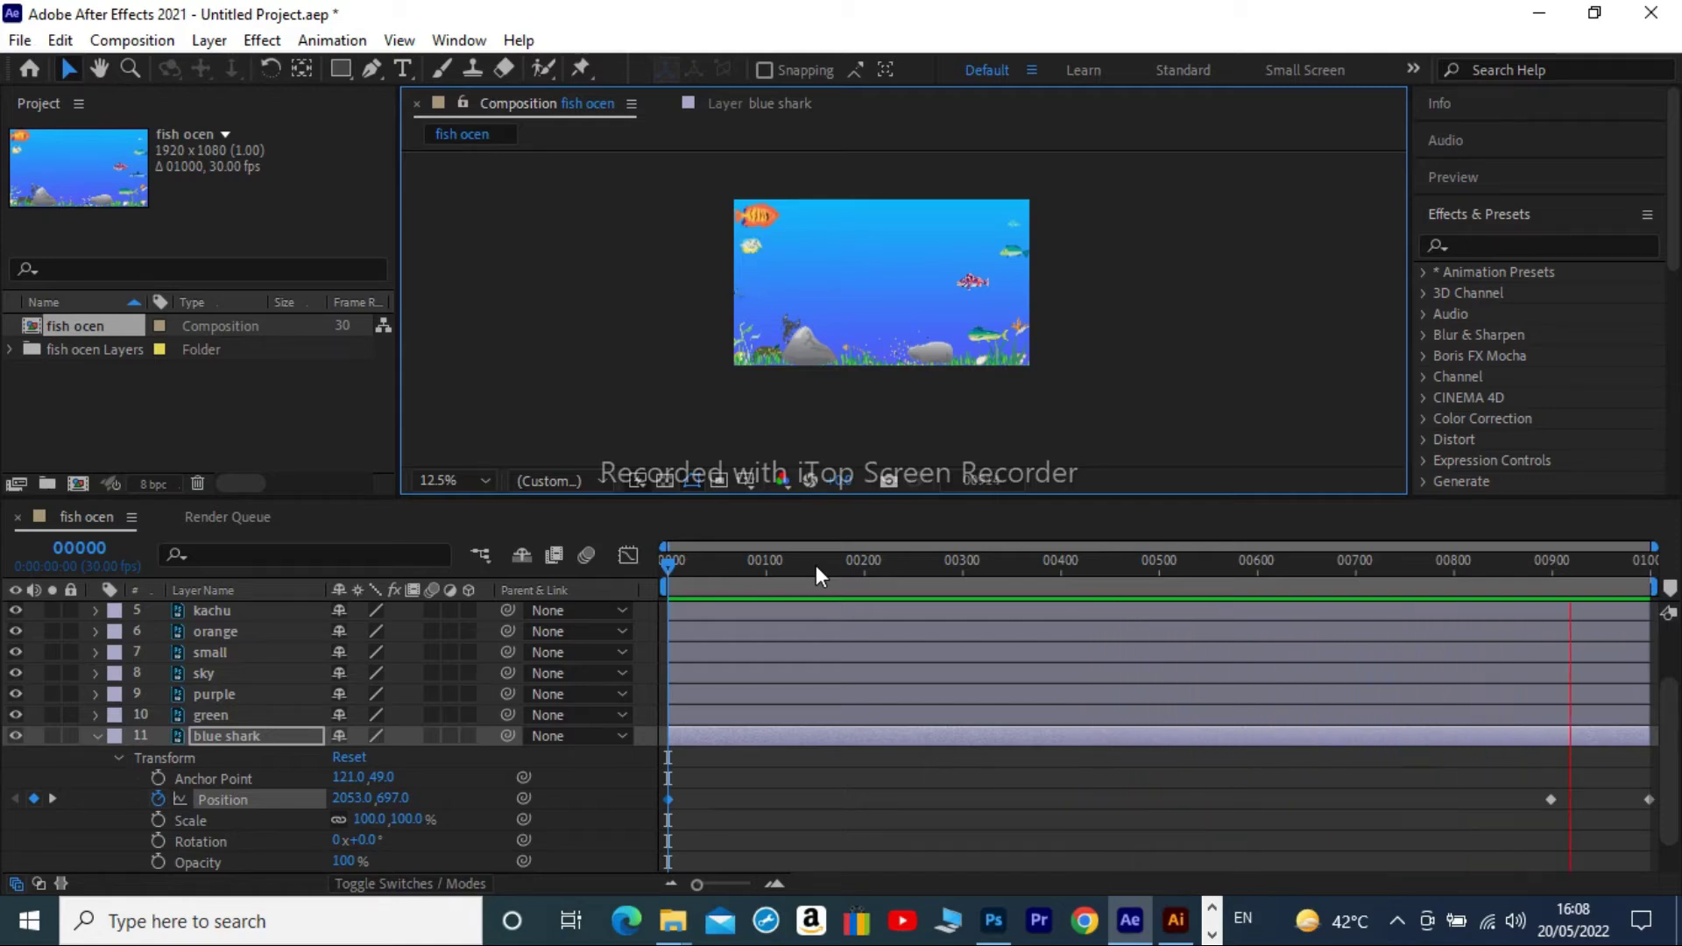
key("space")
left_click(117, 755)
Lock the blue shark and start the green fish's Position keyframes off-right at 2145,1010.5.
left_click(96, 798)
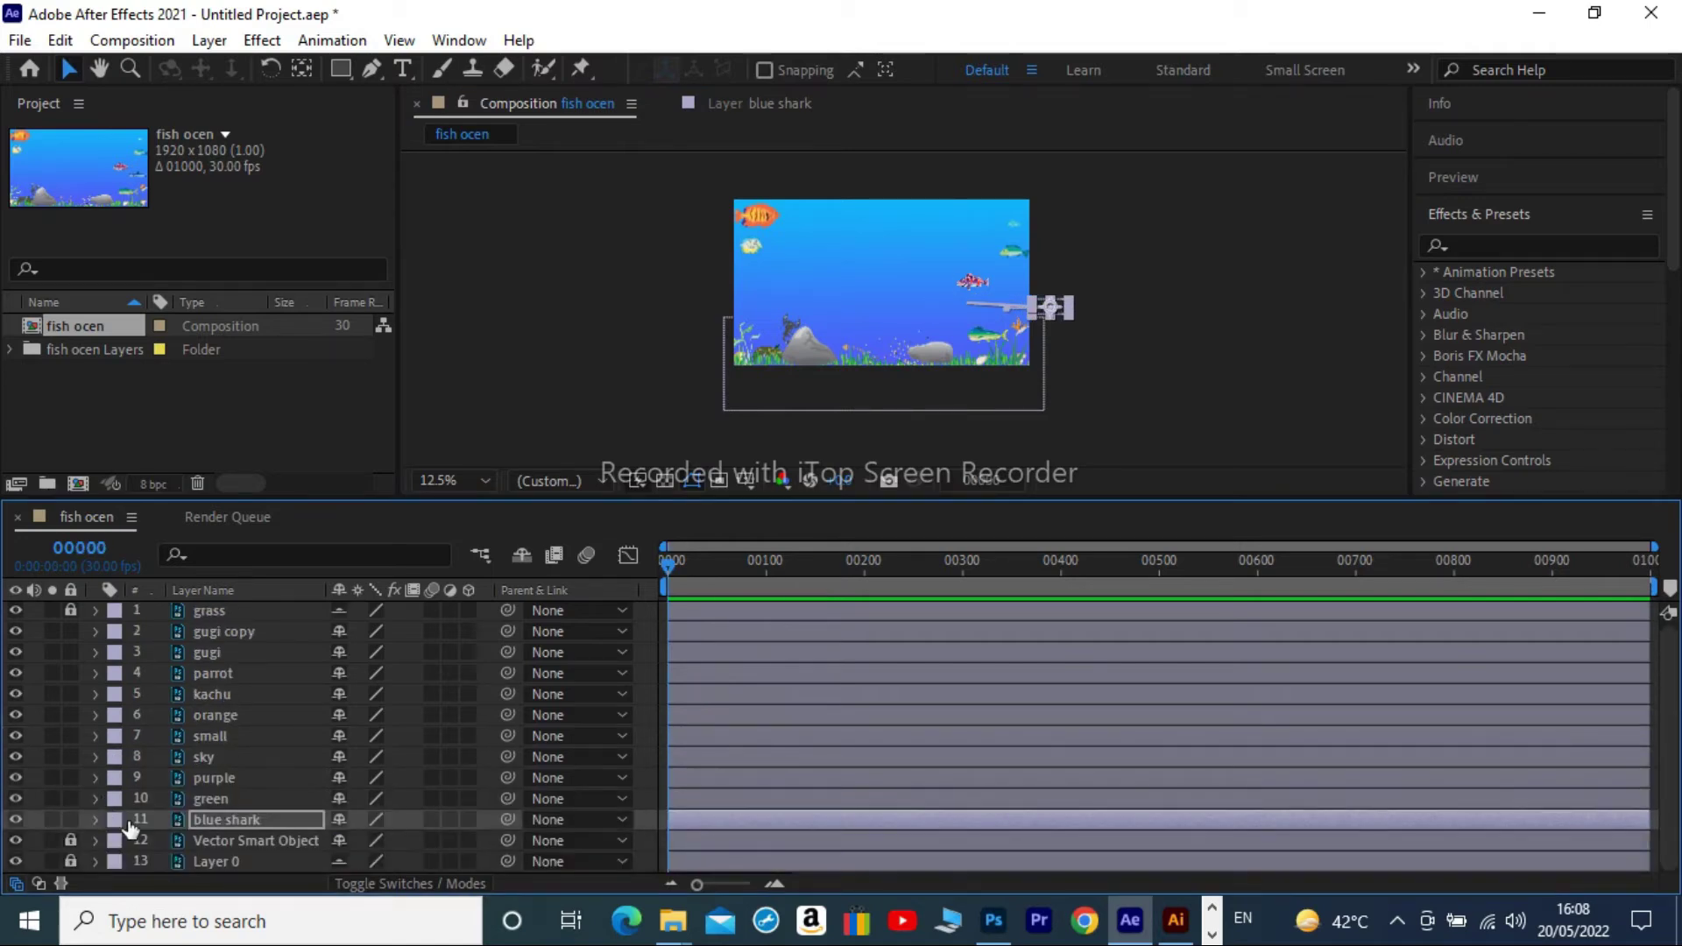
key("ctrl+l")
left_click(204, 797)
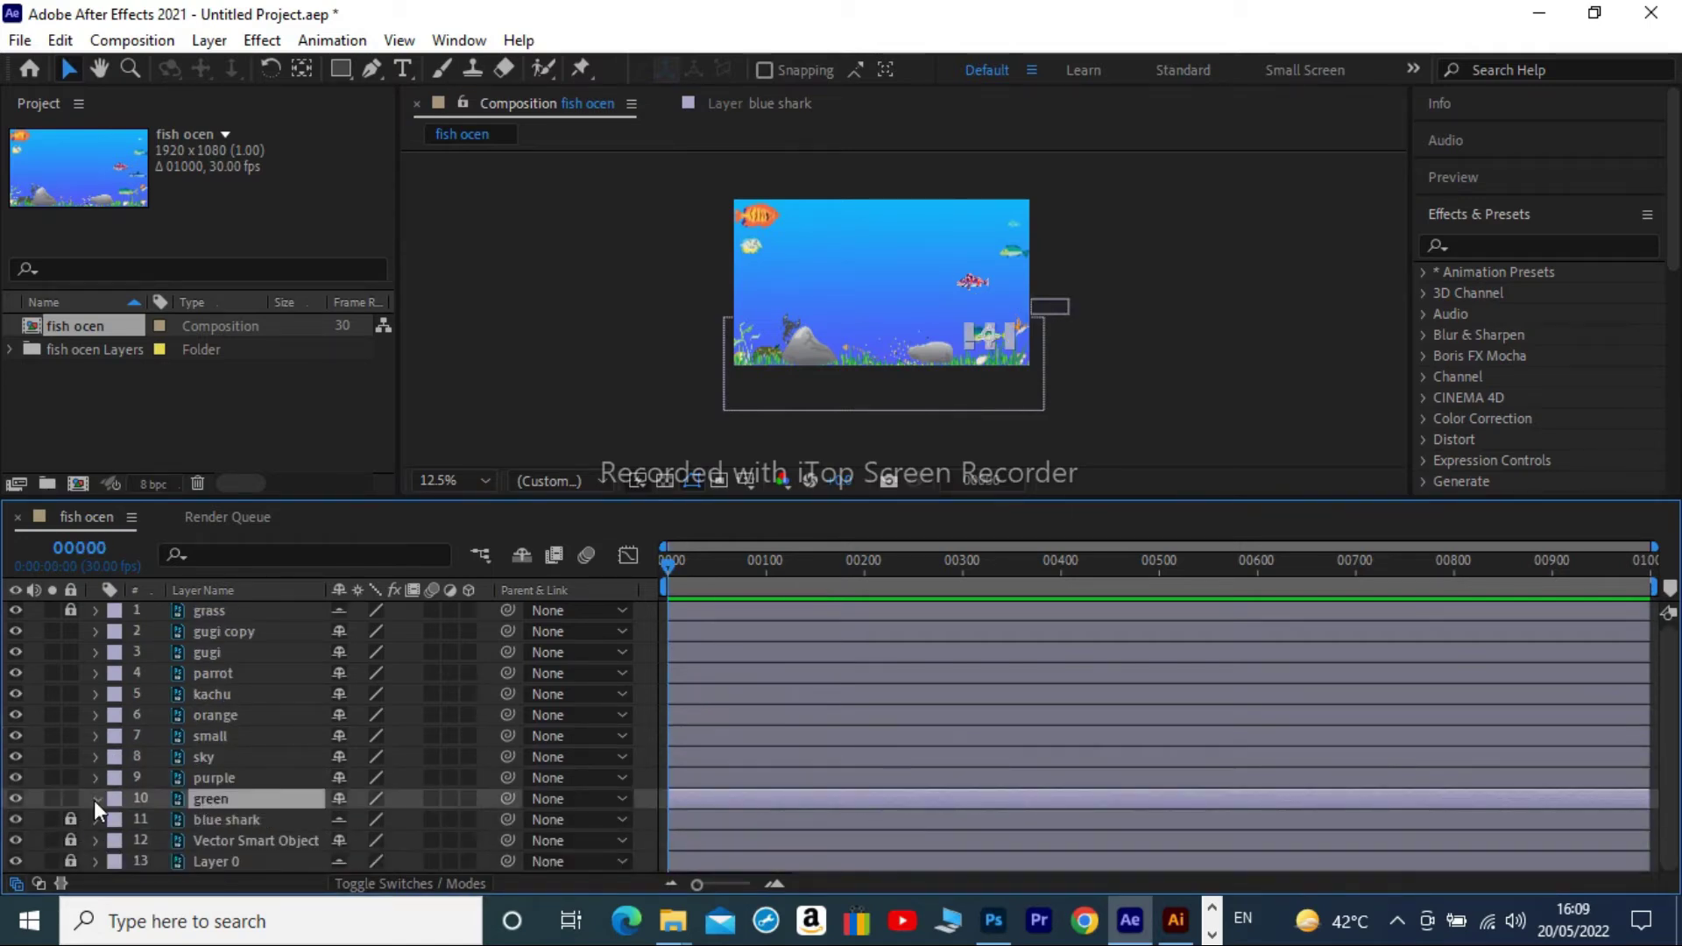
left_click(95, 798)
left_click(157, 798)
mouse_move(1218, 560)
left_mouse_down()
mouse_move(1251, 562)
mouse_move(239, 767)
left_mouse_up()
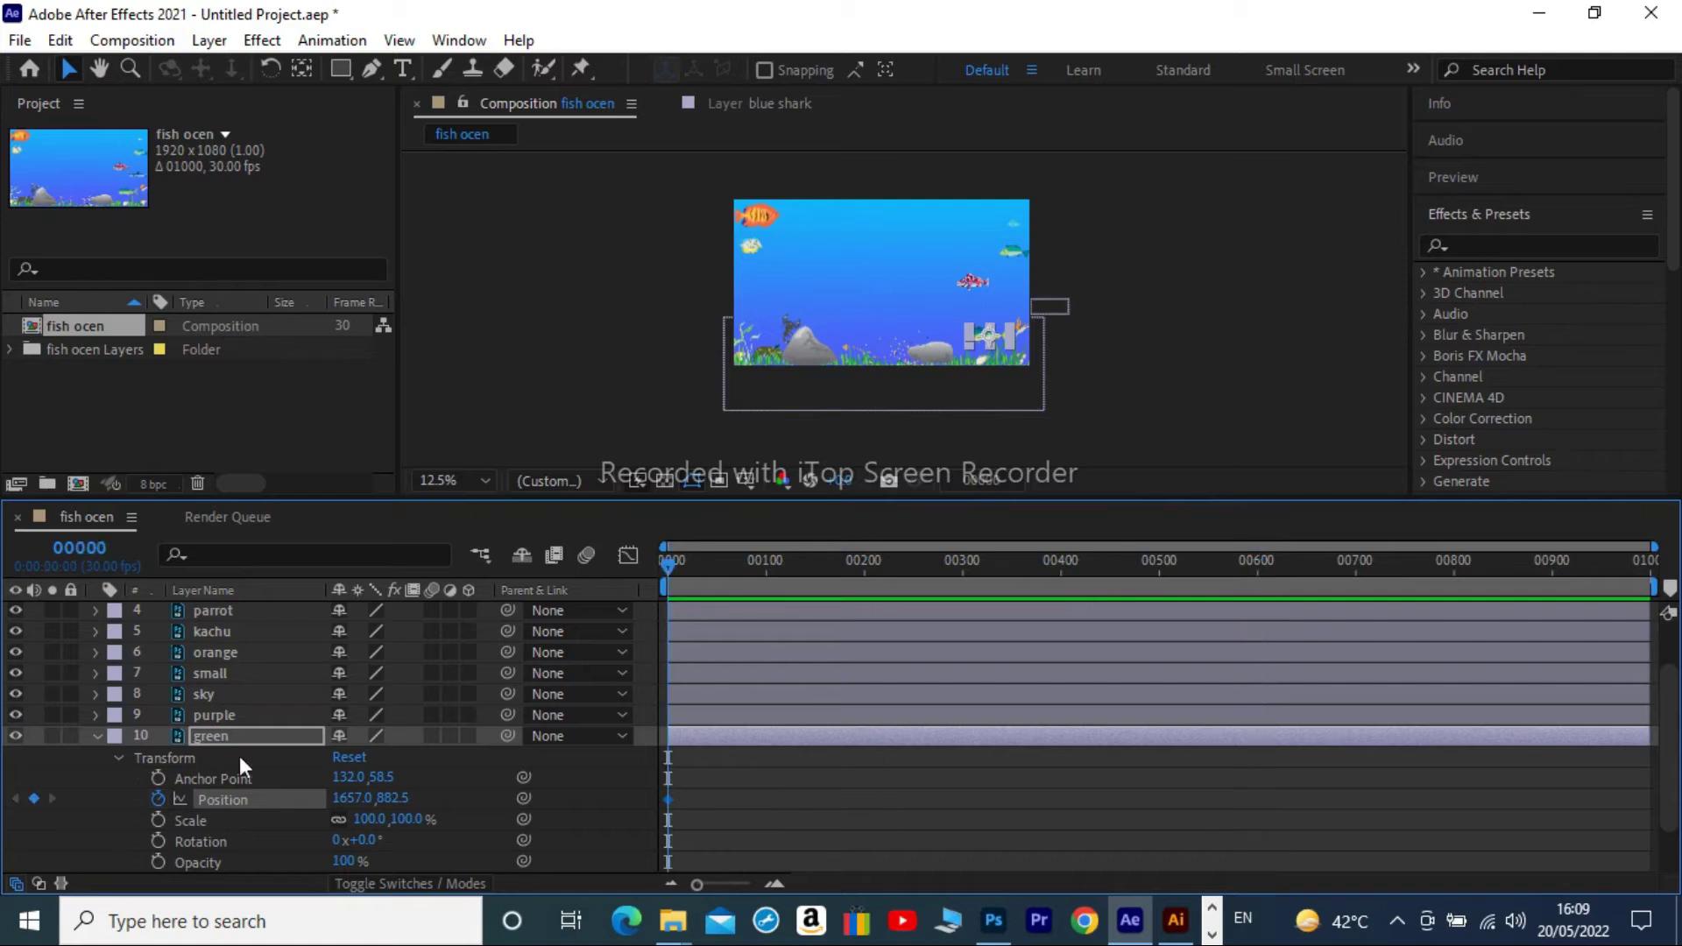
left_click_drag(1030, 337, 1056, 346)
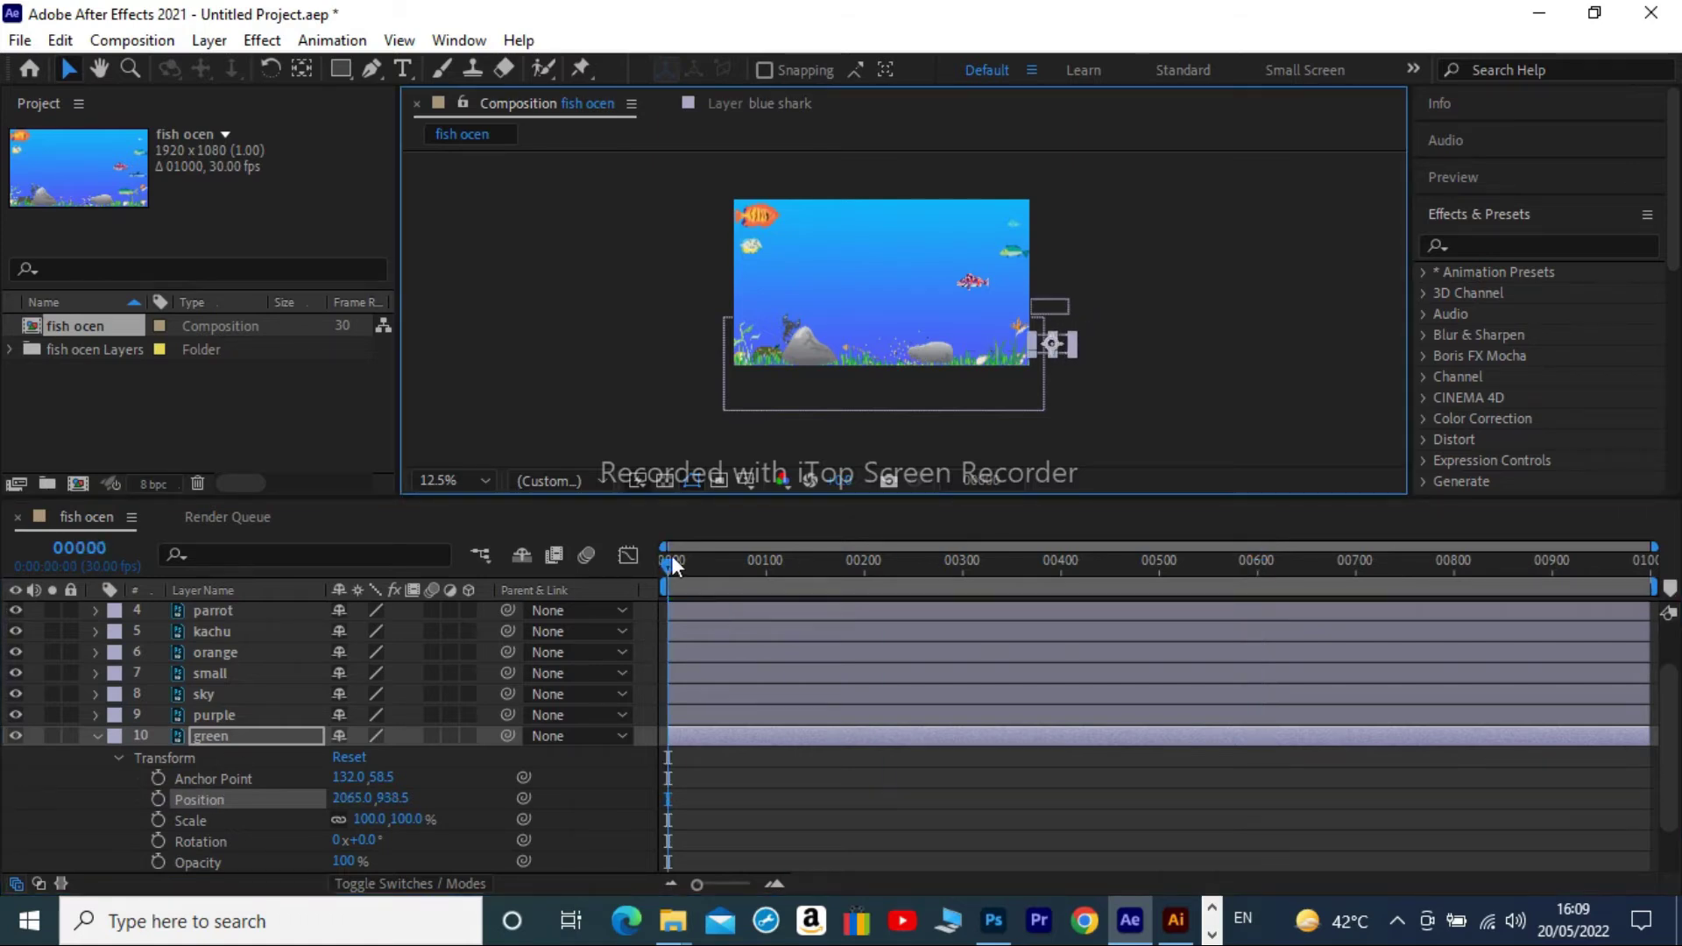
Move the green fish left to -155.6,863.6 by frame 499, then preview from frame 0.
left_click(156, 798)
left_click_drag(670, 562, 1255, 570)
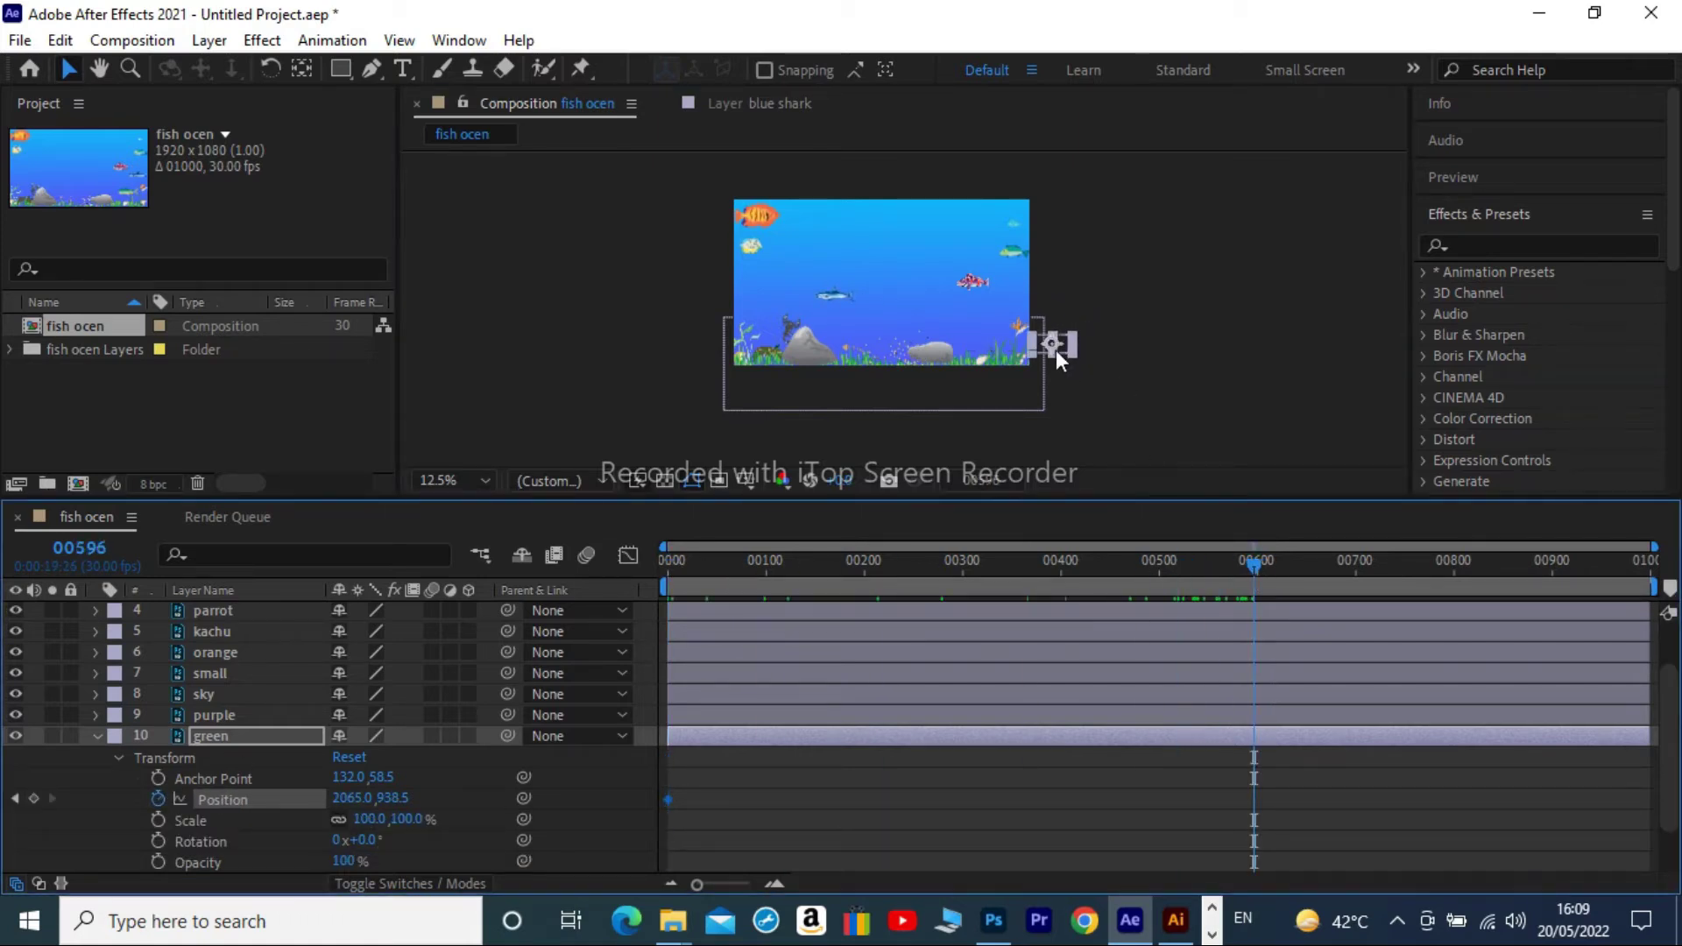
left_click_drag(1055, 349, 770, 354)
left_click_drag(1255, 562, 1158, 562)
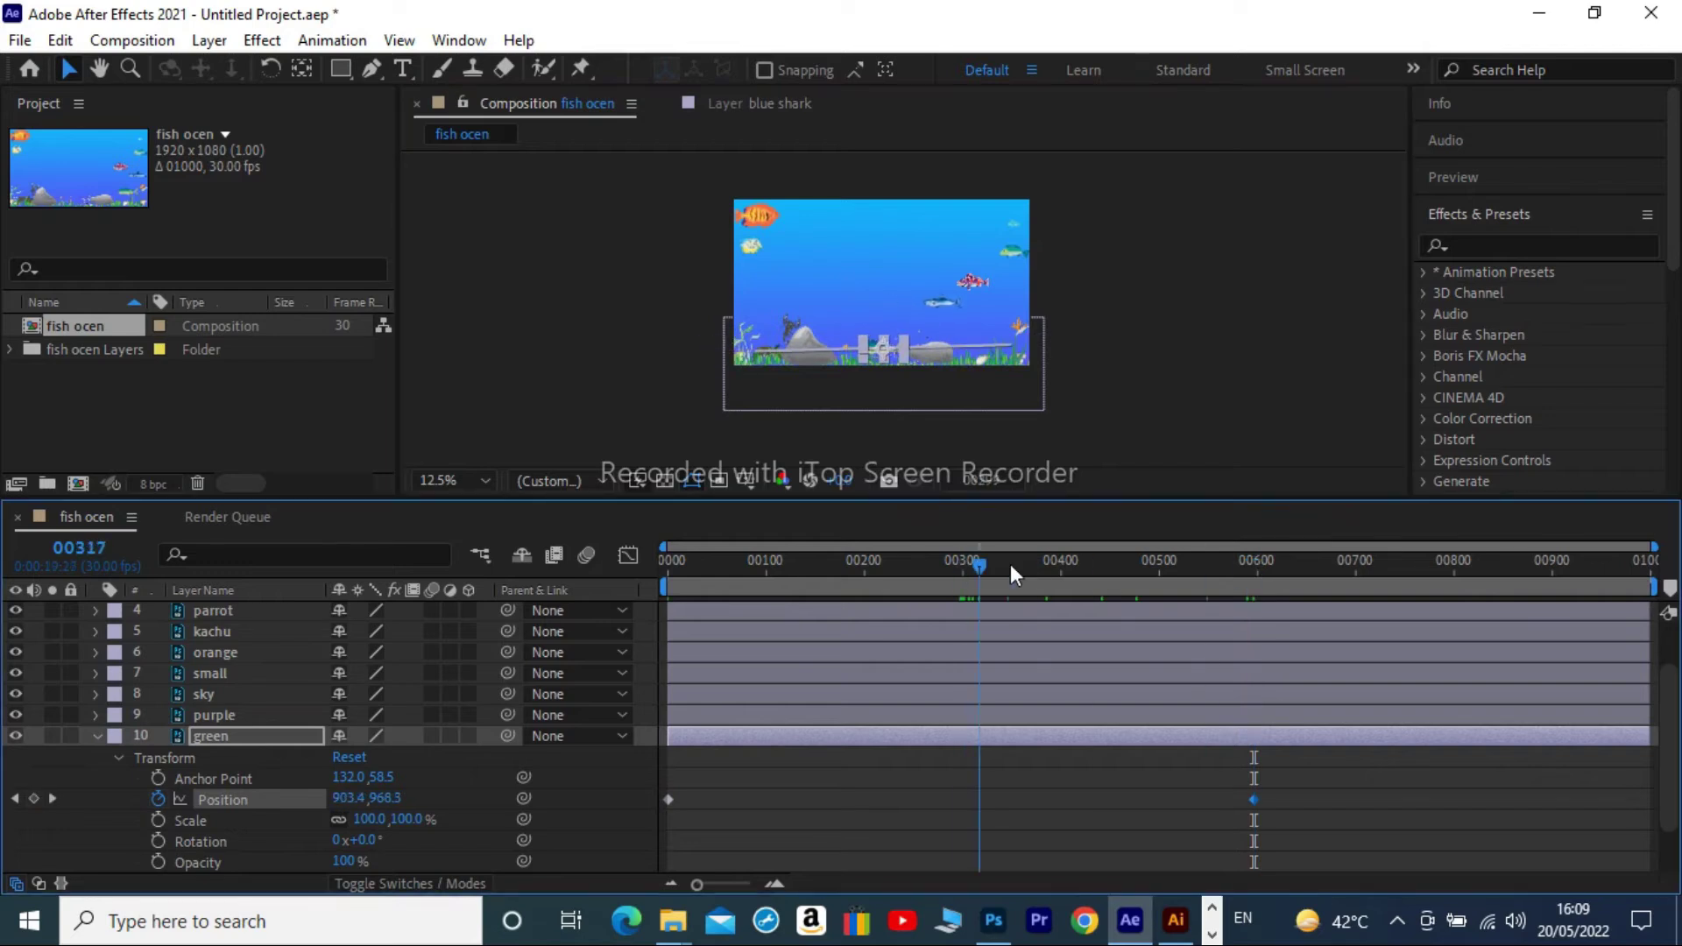
left_click_drag(762, 356, 715, 349)
left_click_drag(1159, 562, 668, 562)
left_click(1055, 343)
key("space")
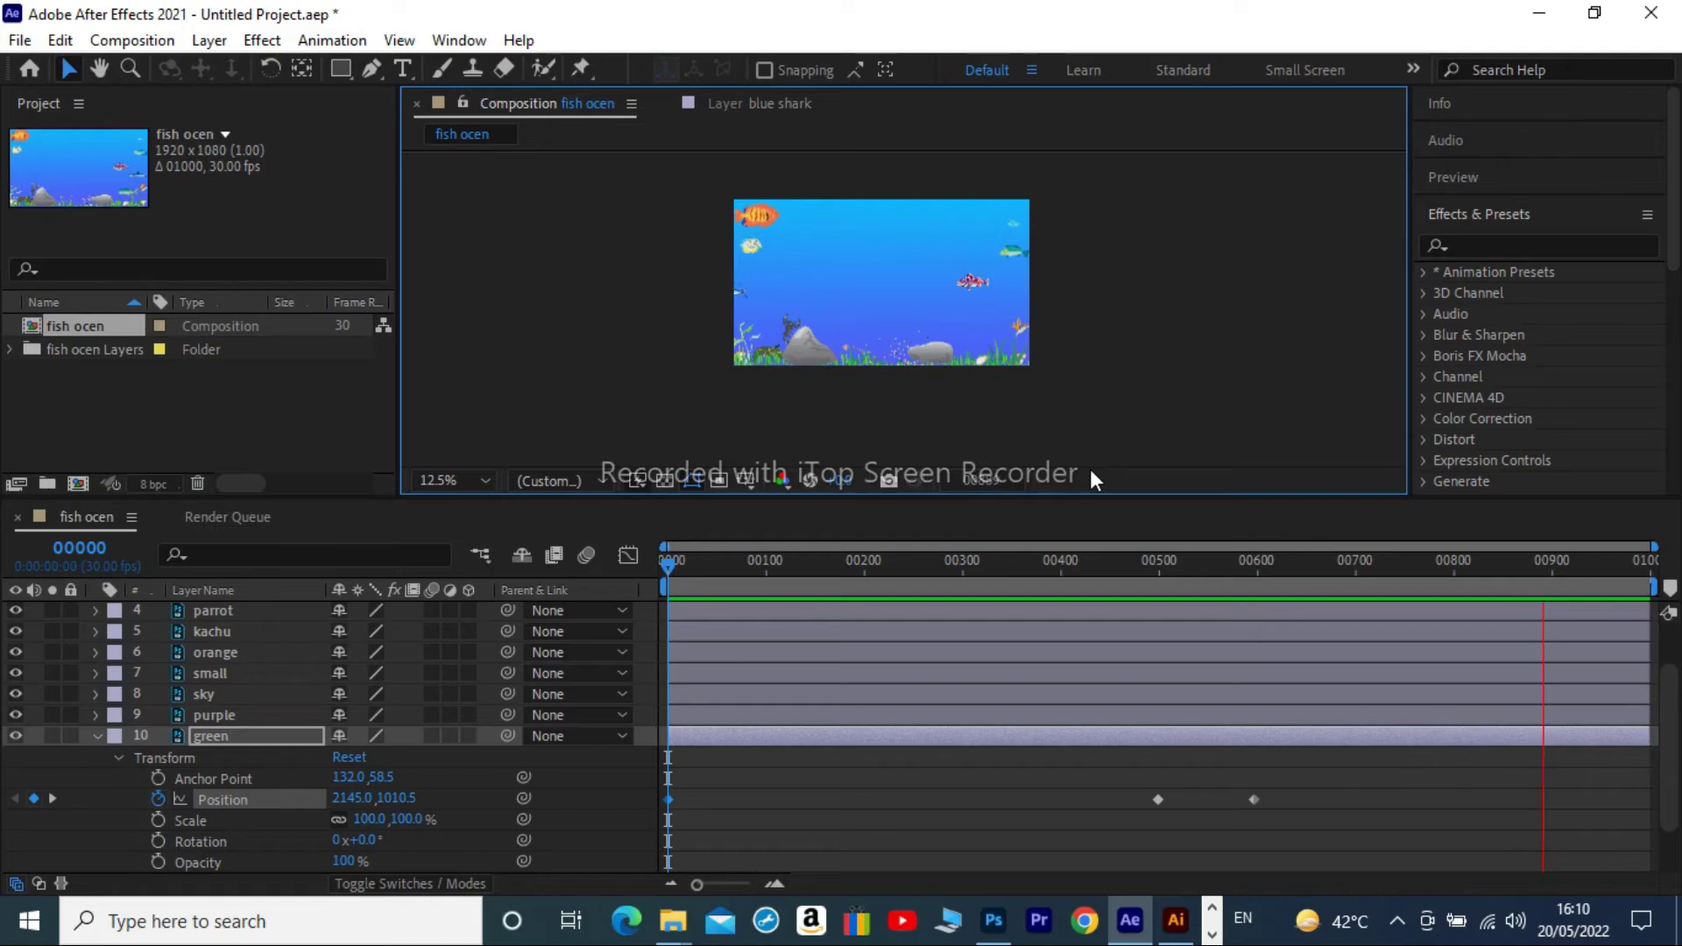
key("space")
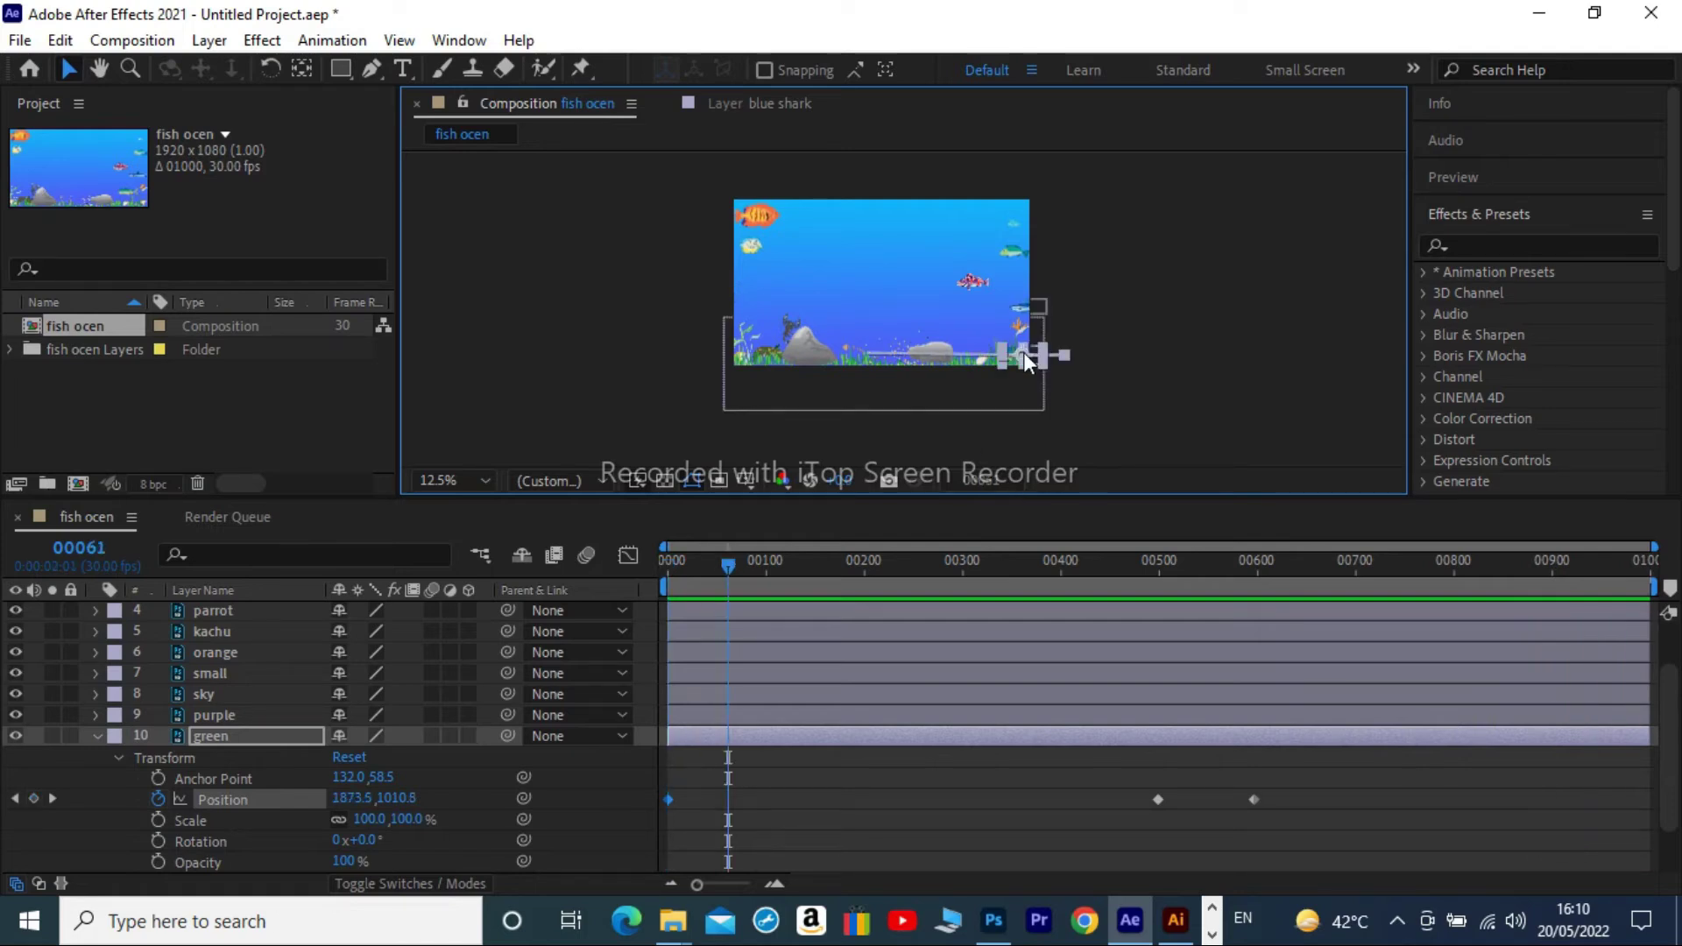
Lock the green fish and key the purple fish's Position off-right at 2040.5,540 on frame 0.
left_click(97, 736)
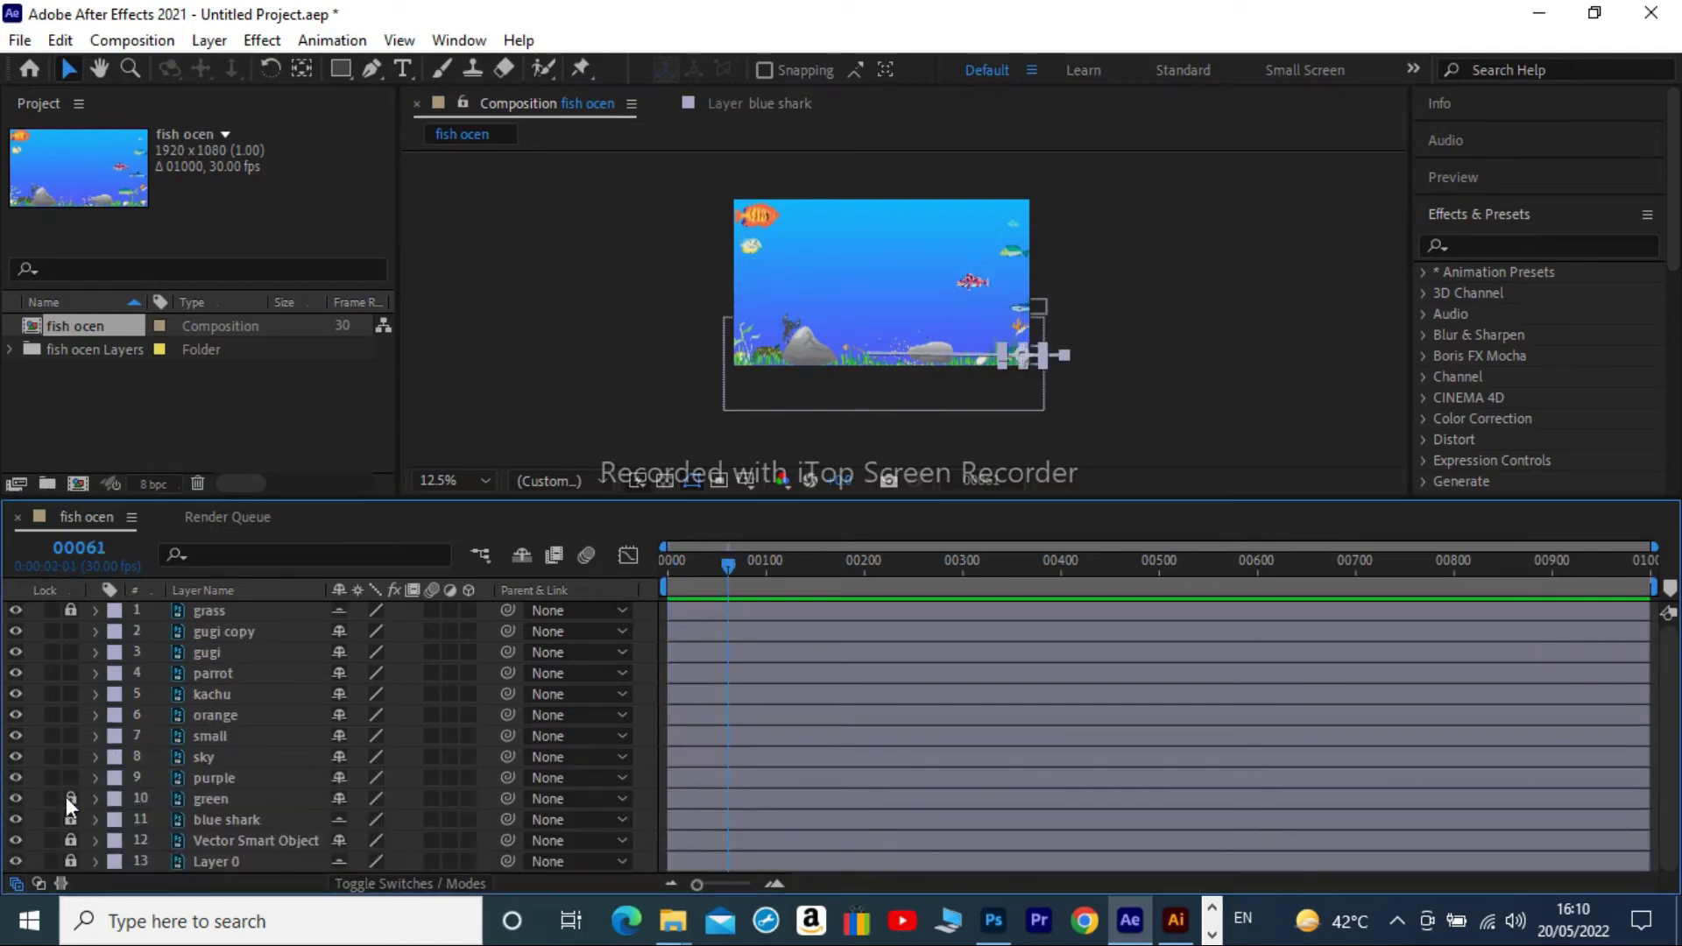
left_click(70, 798)
left_click(207, 778)
left_click(97, 778)
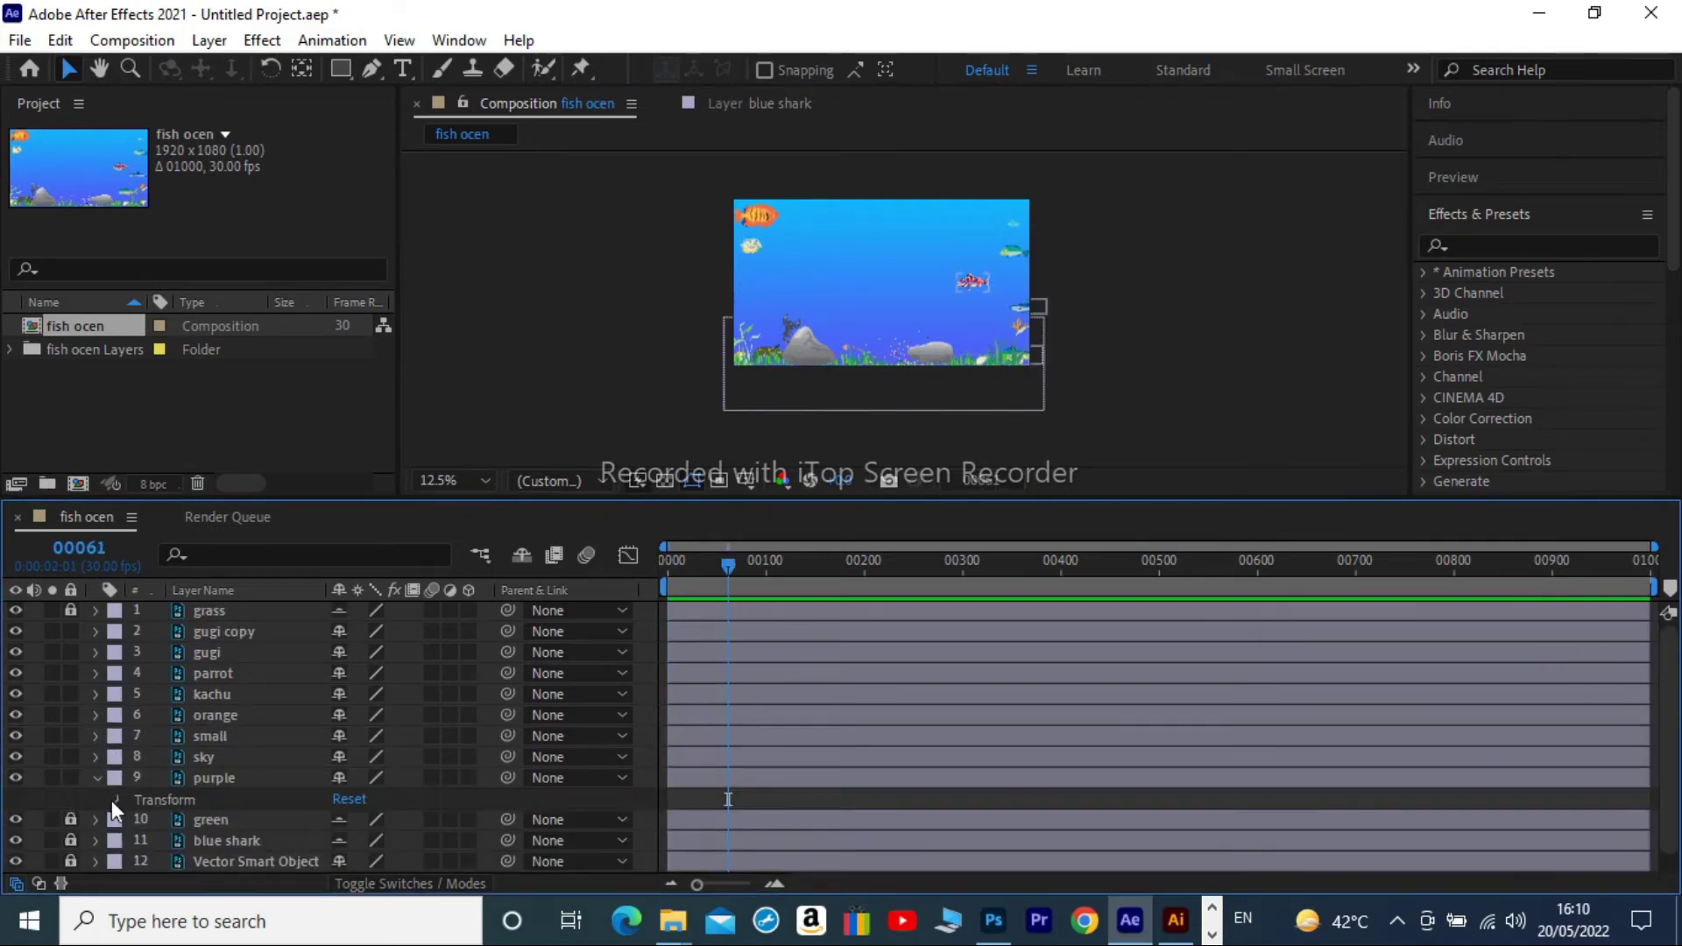
scroll(113, 801, "down", 1)
left_click_drag(758, 555, 668, 562)
left_click(158, 799)
mouse_move(971, 282)
left_mouse_down()
mouse_move(1048, 282)
mouse_move(713, 295)
mouse_move(724, 282)
left_mouse_up()
Add purple fish keyframes at frames 397, 497 and 803, returning to the right edge, then preview.
left_click(700, 561)
left_click(1058, 565)
left_click(1156, 565)
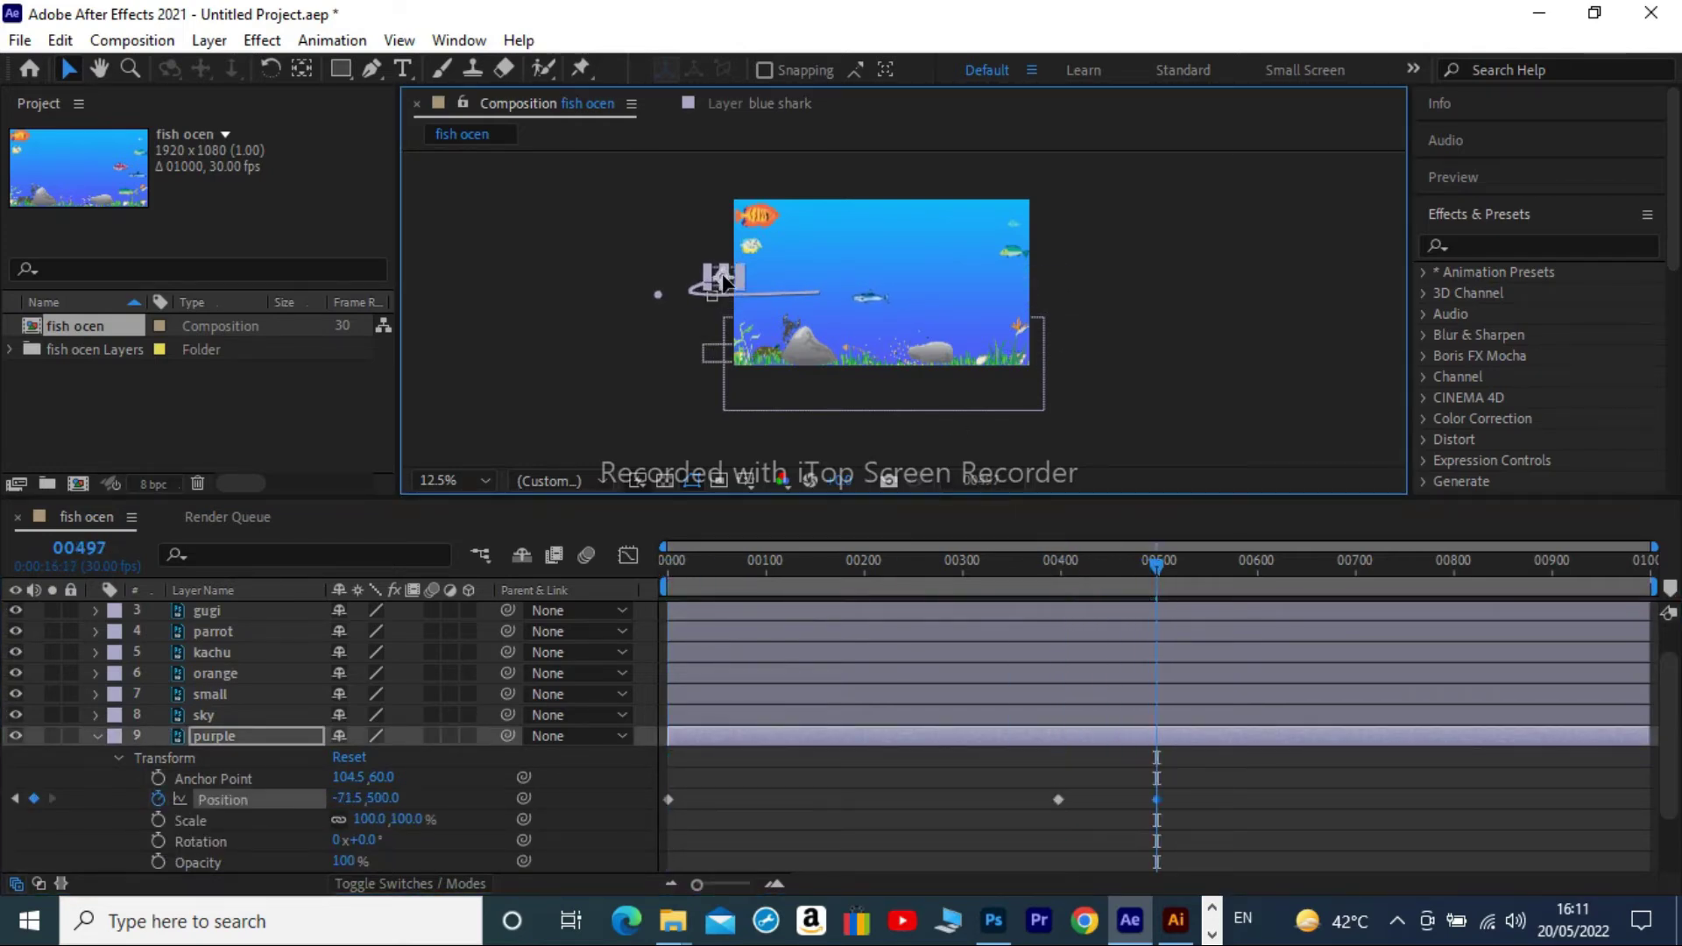
left_click_drag(1159, 565, 1457, 565)
left_click_drag(719, 284, 1048, 281)
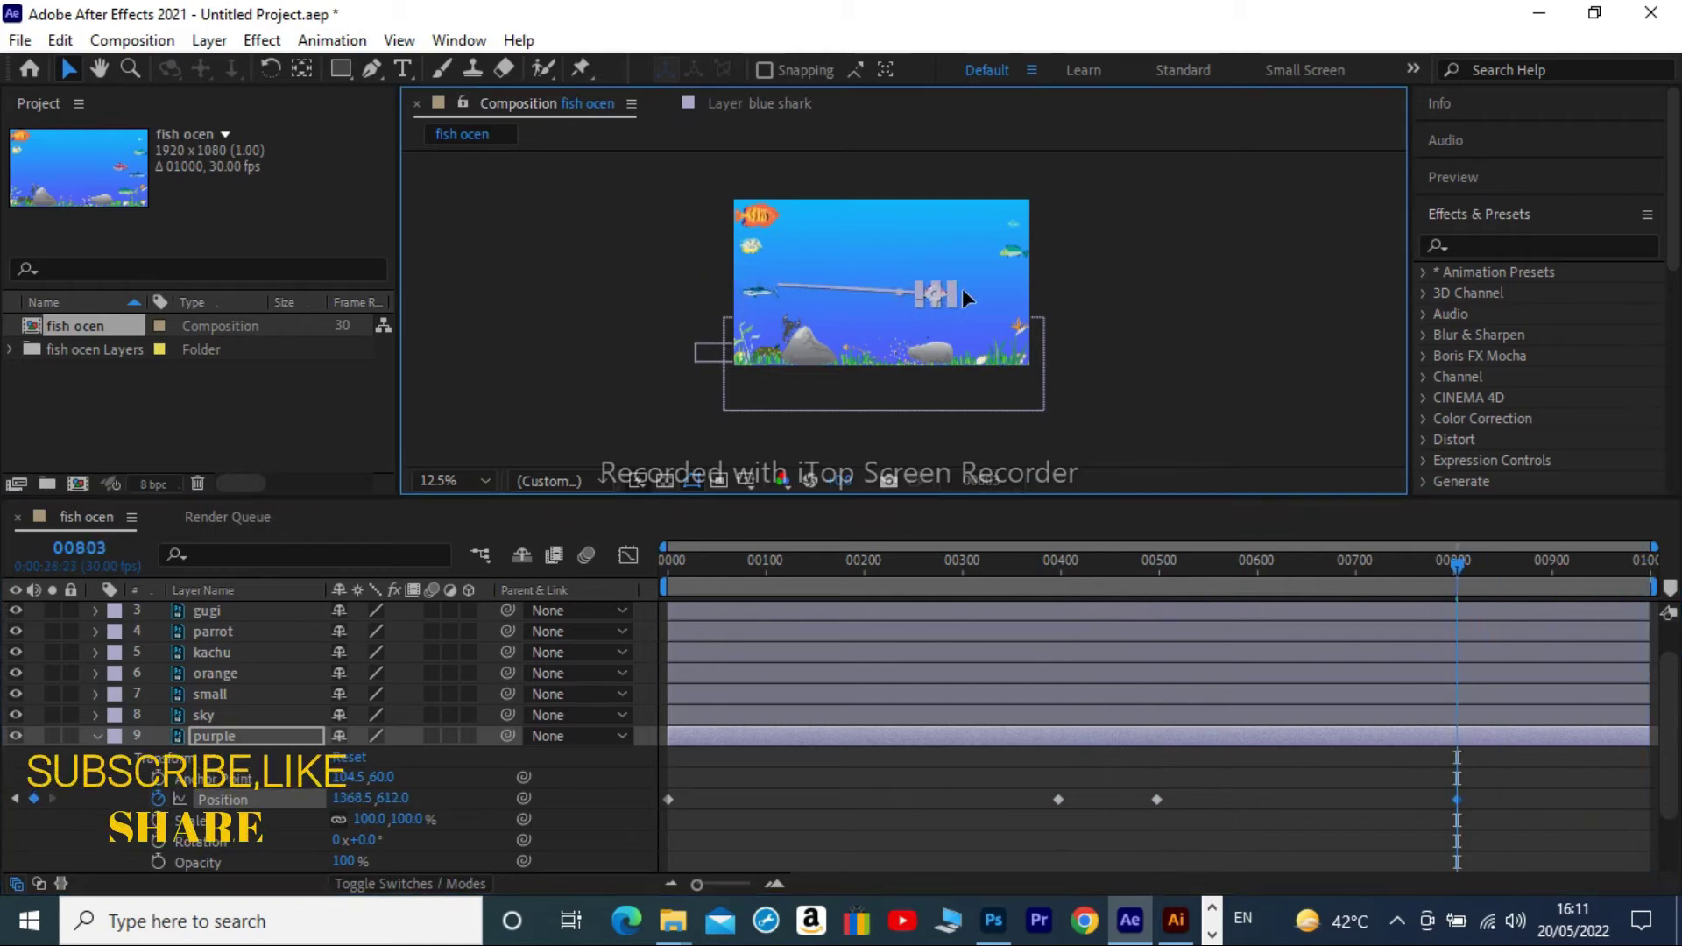
left_click(755, 514)
key("Home")
key("space")
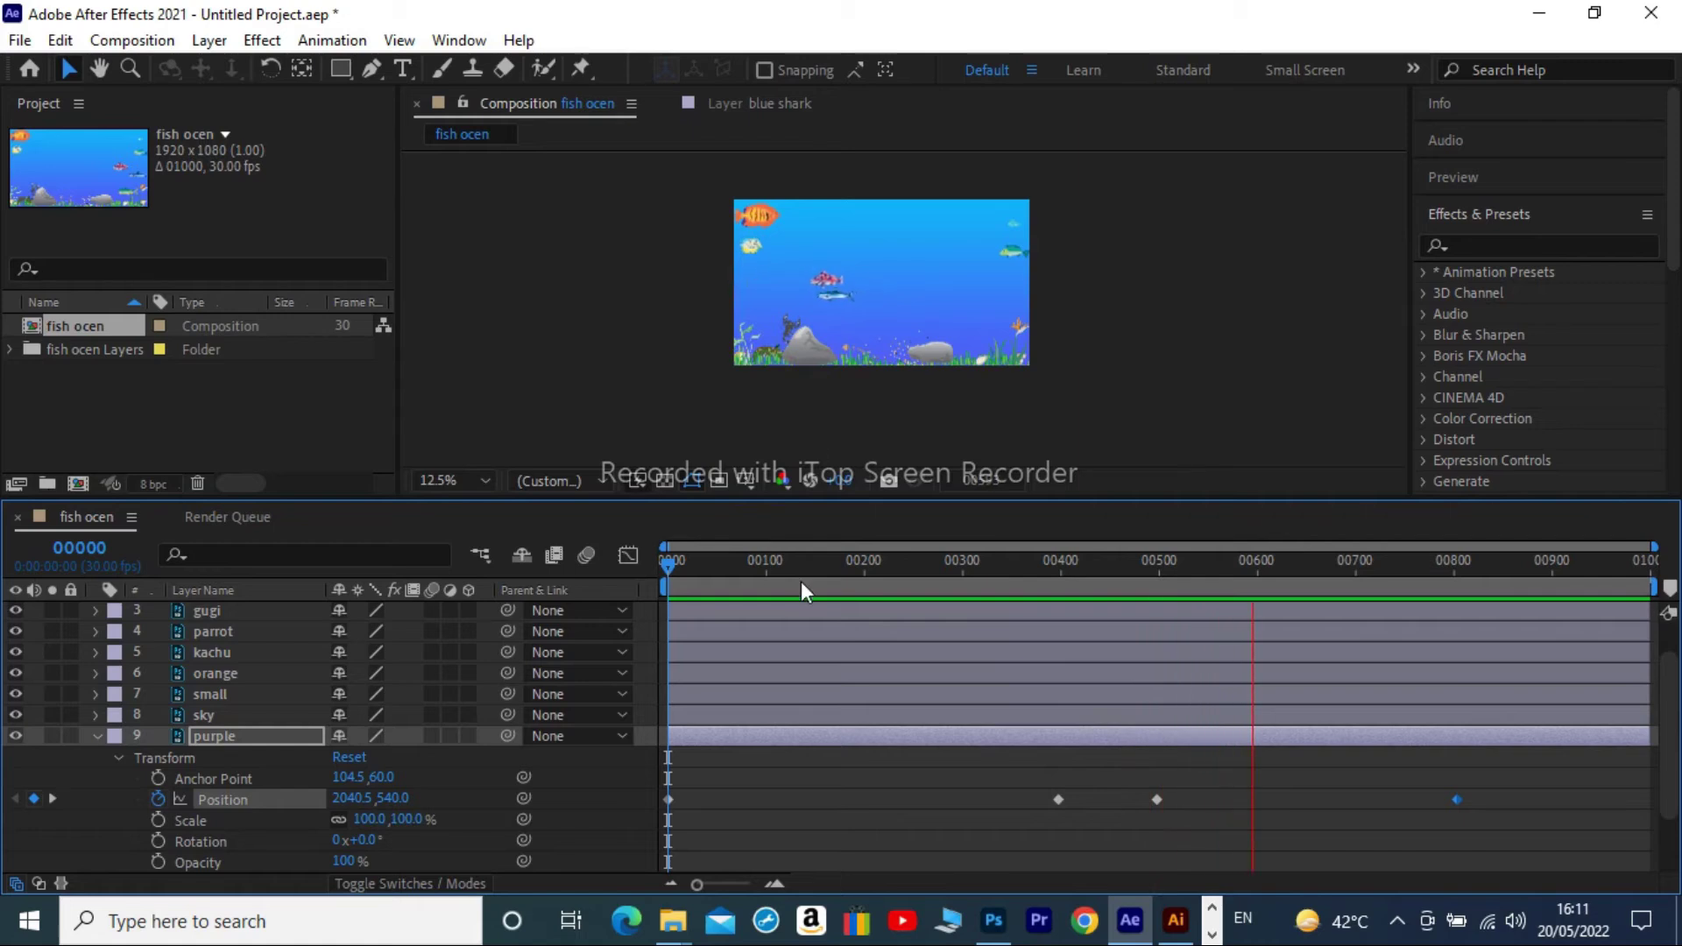
key("space")
Delete the two unwanted purple fish keyframes at frames 497 and 397, then replay.
left_click(1156, 799)
key("Delete")
left_click(1058, 799)
key("Delete")
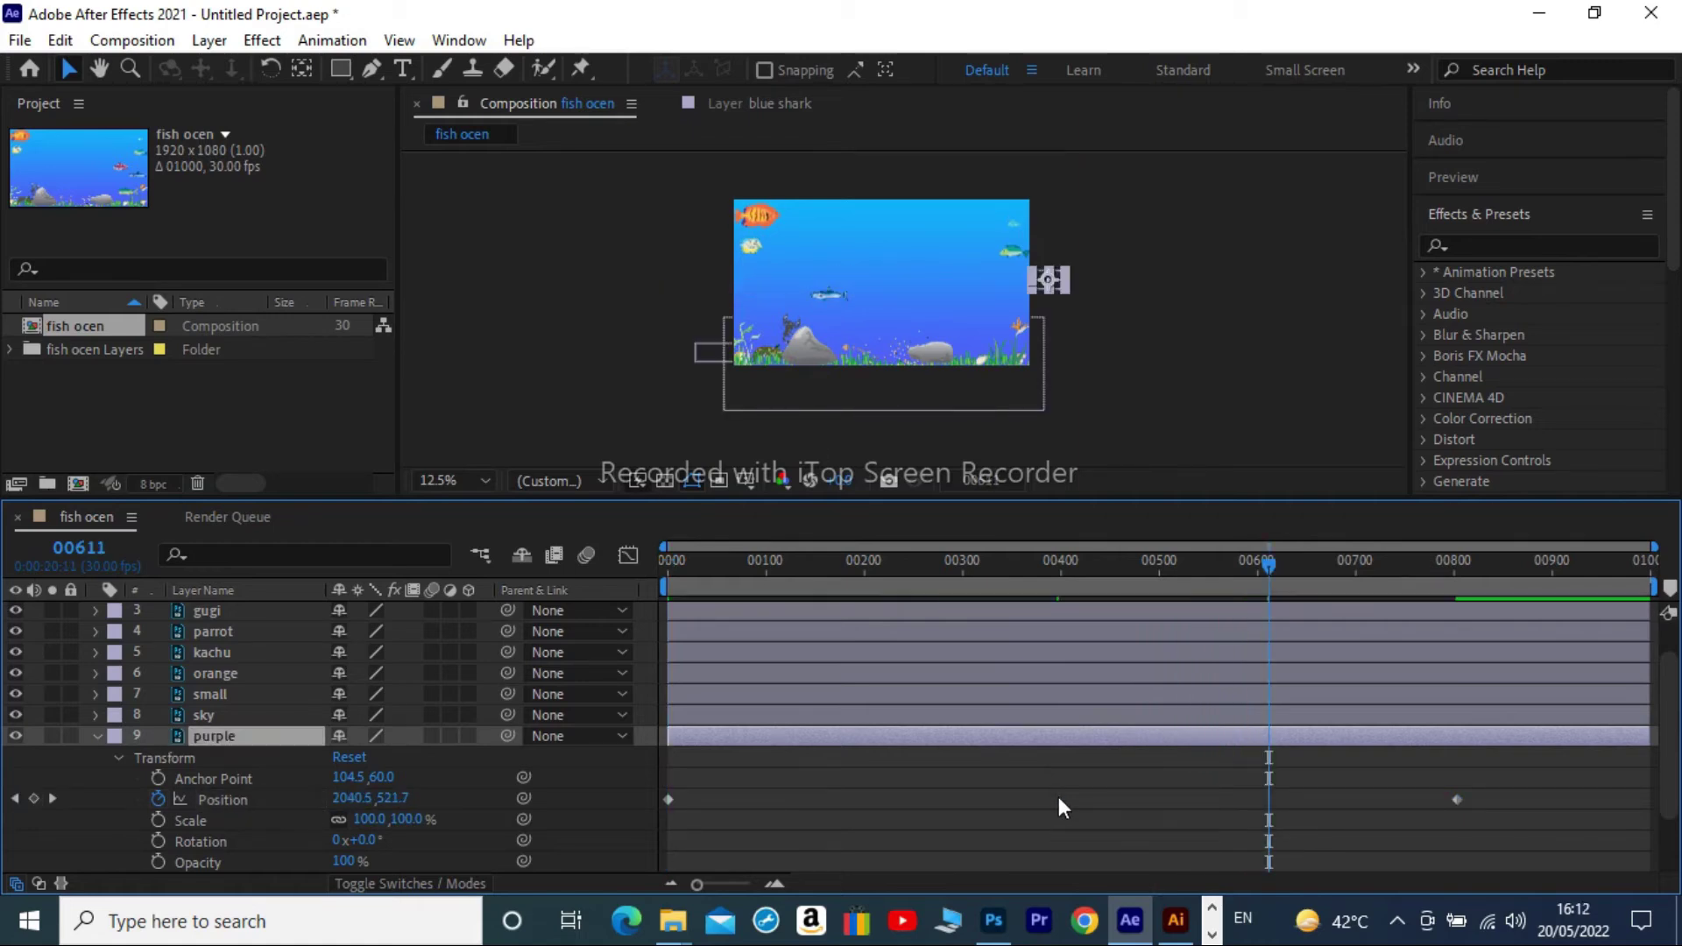
key("space")
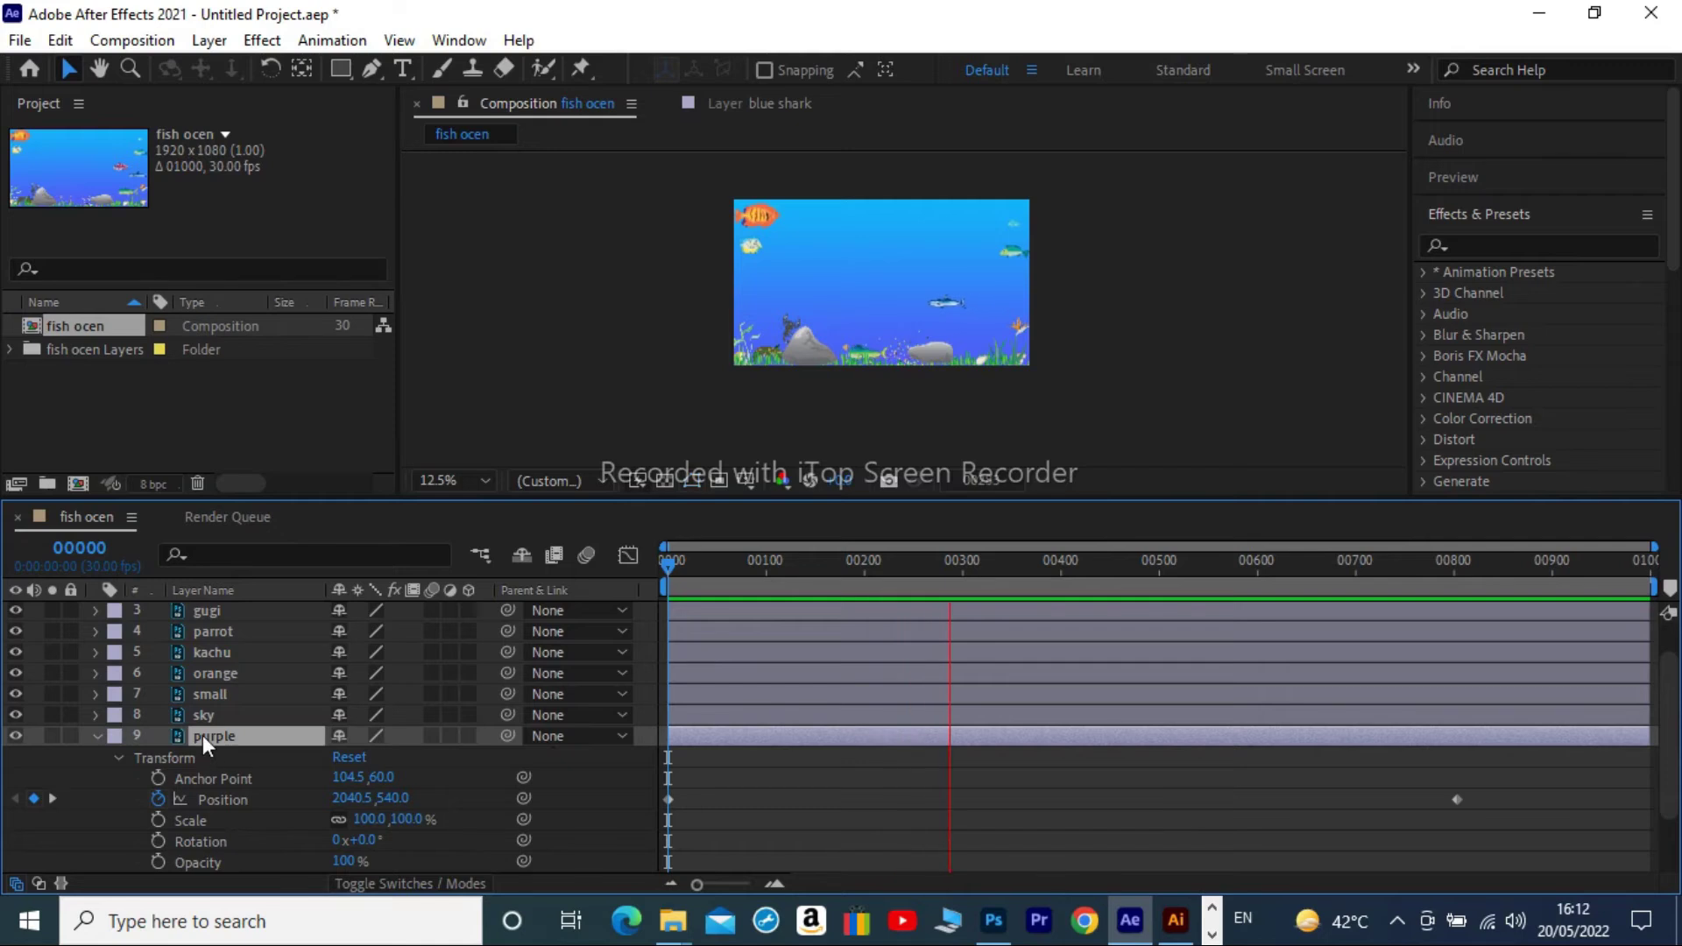
Re-key the purple fish at frame 397 on the left side at 720.5,728.1 and preview.
left_click(97, 736)
double_click(222, 781)
left_click(96, 777)
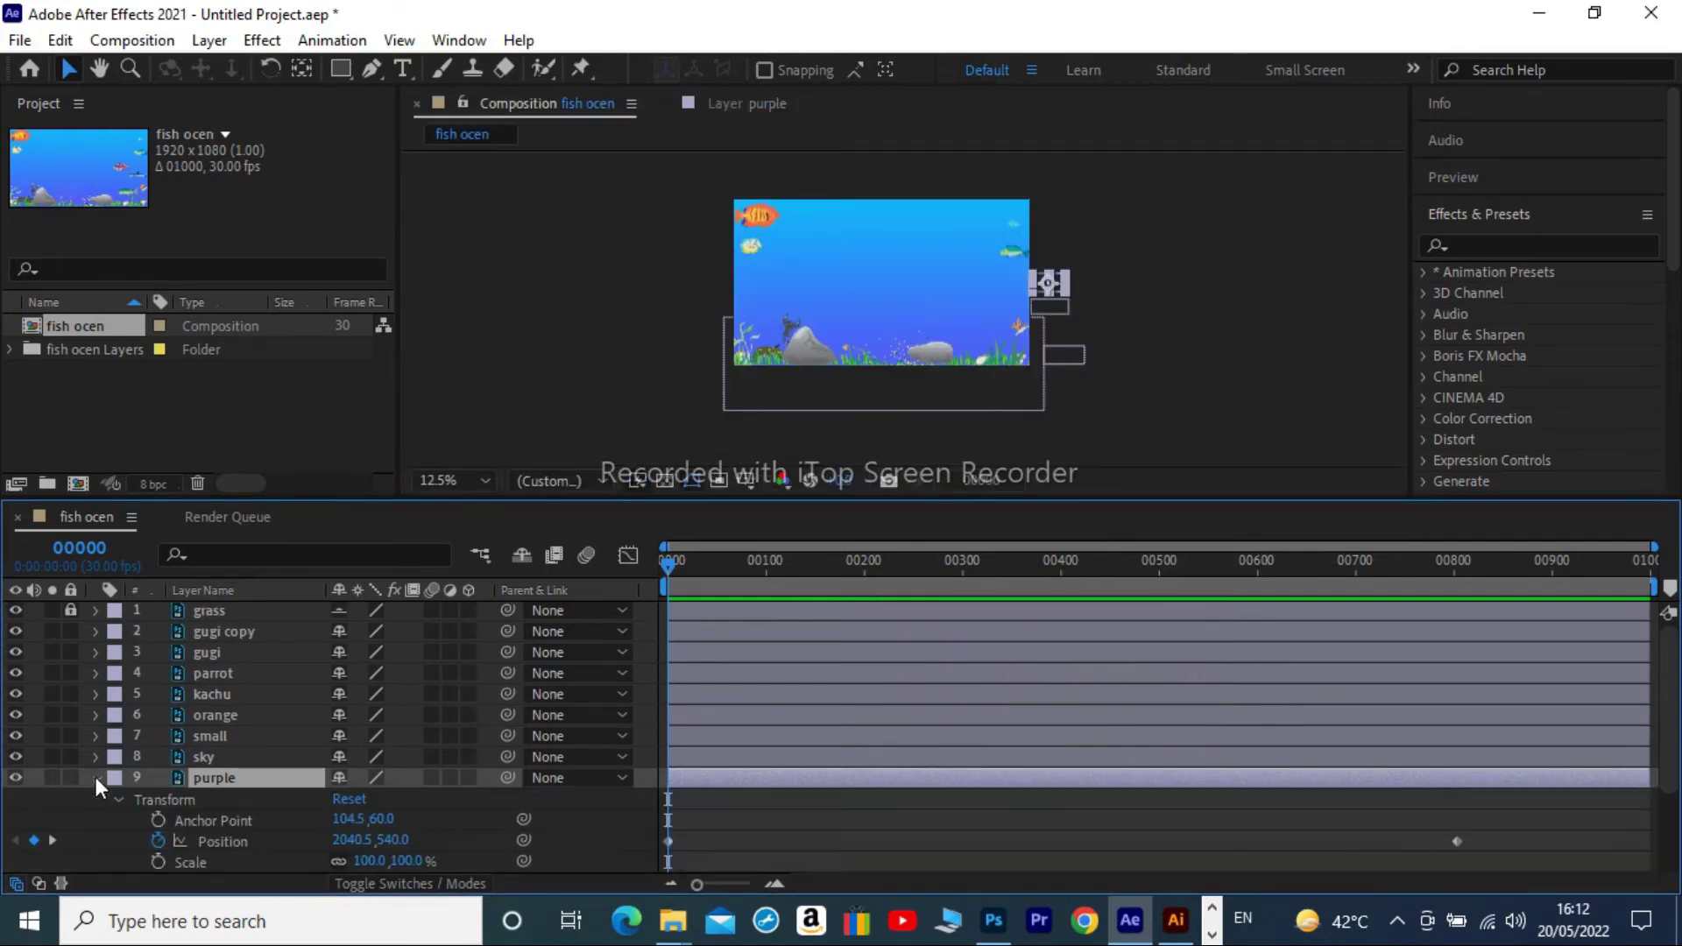
scroll(570, 646, "down", 1)
left_click_drag(715, 561, 1058, 560)
left_click_drag(1037, 296, 694, 302)
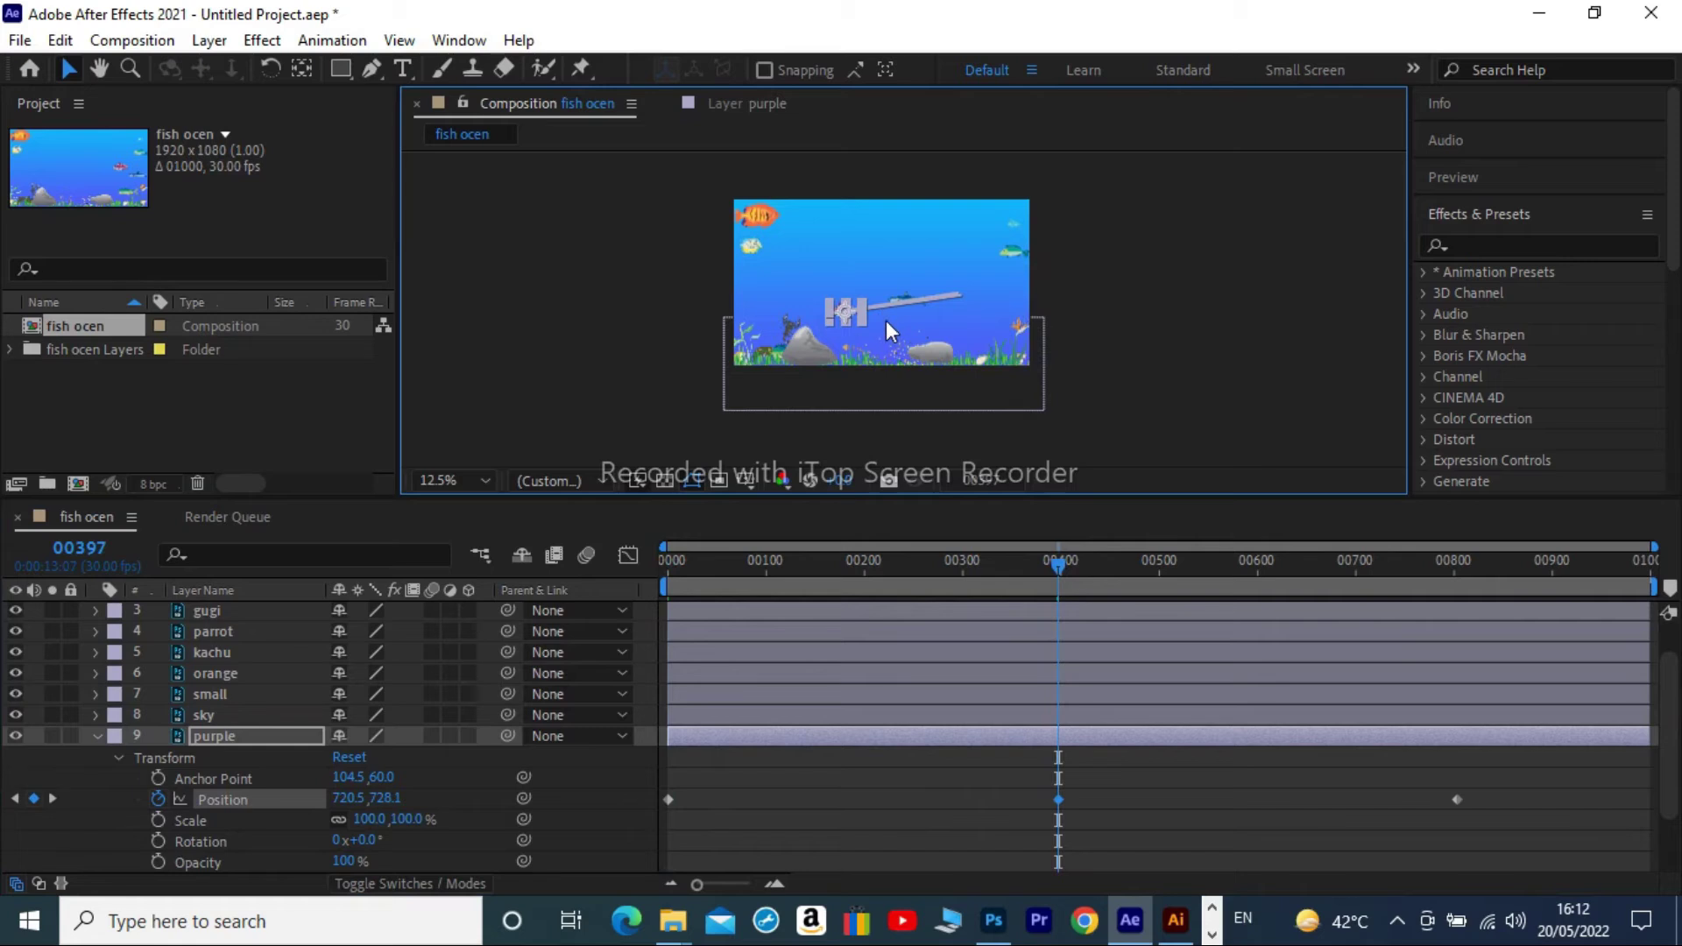
key("space")
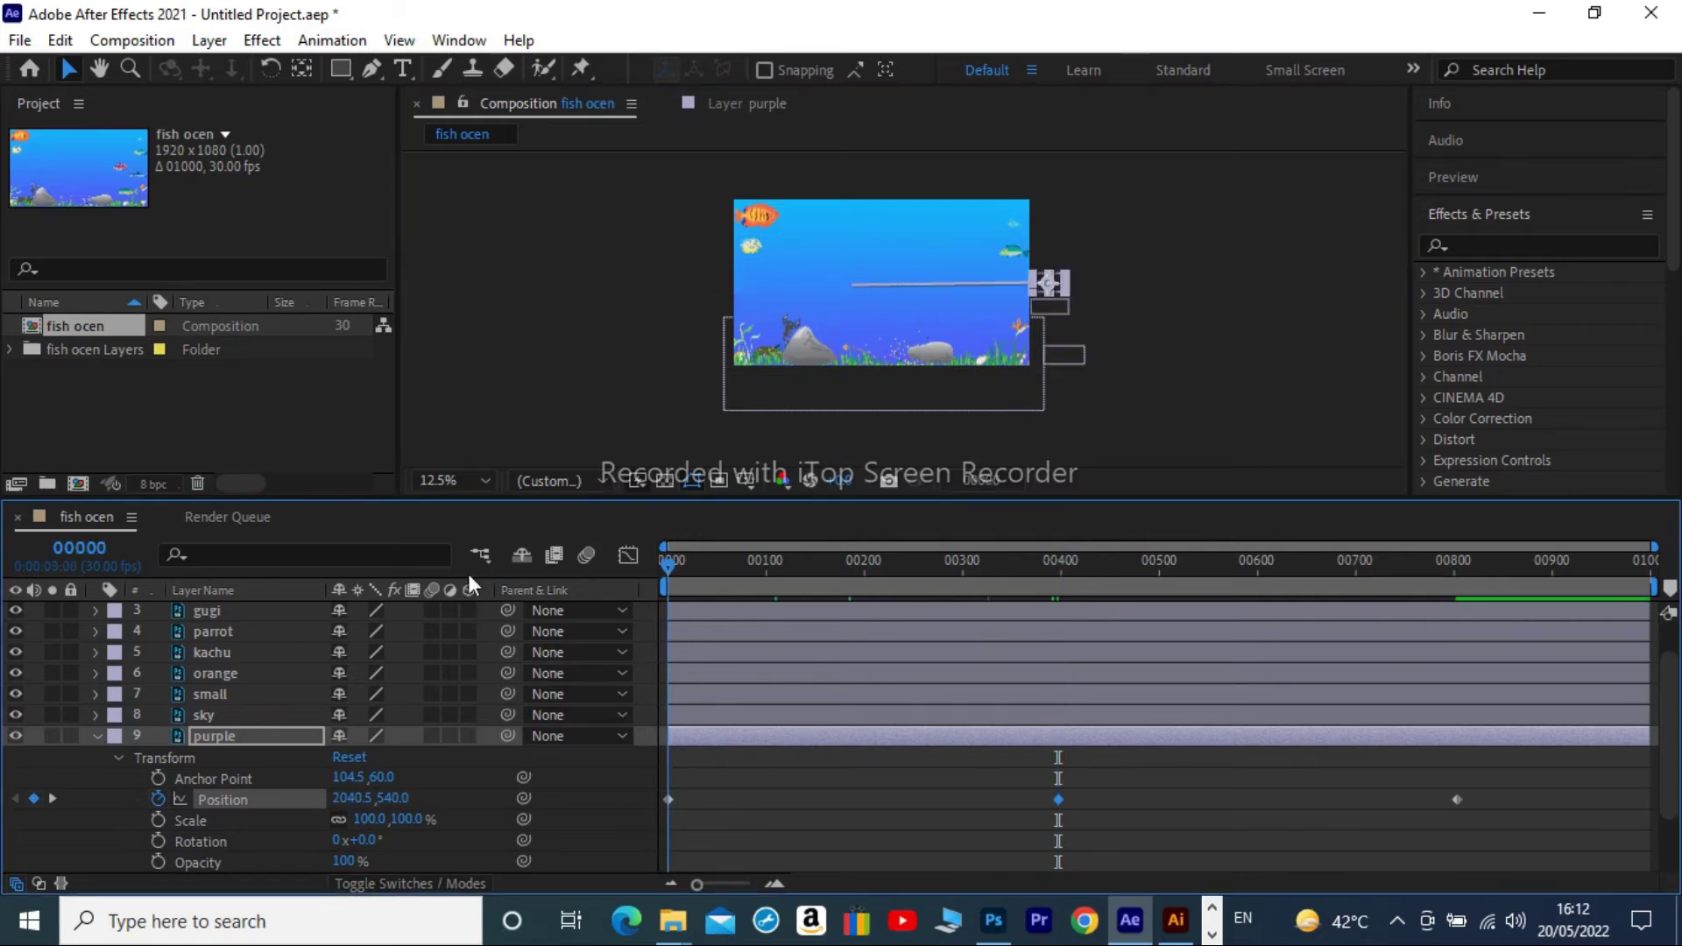
Lock the purple fish and show the sky layer's Position property at frame 0.
left_click(96, 736)
scroll(88, 762, "up", 1)
left_click(70, 778)
left_click(207, 759)
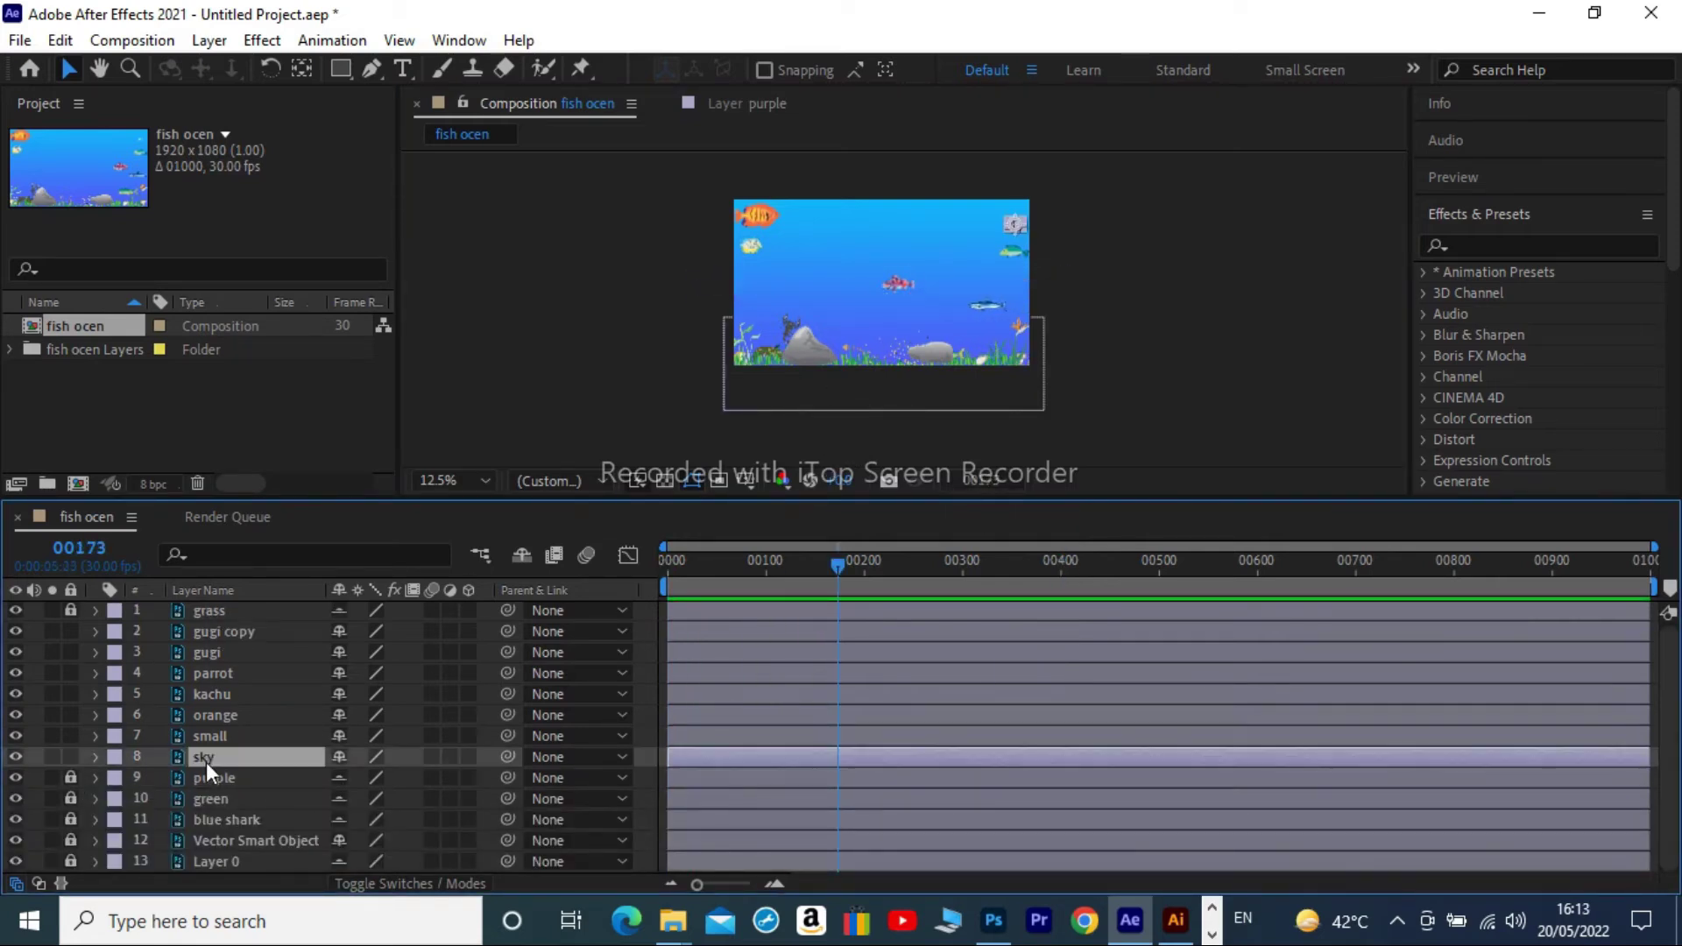
left_click(96, 757)
left_click(119, 778)
key("Home")
Key the sky fish from 1823,156 at frame 0 to -209,444 at frame 640, then preview.
left_click(158, 798)
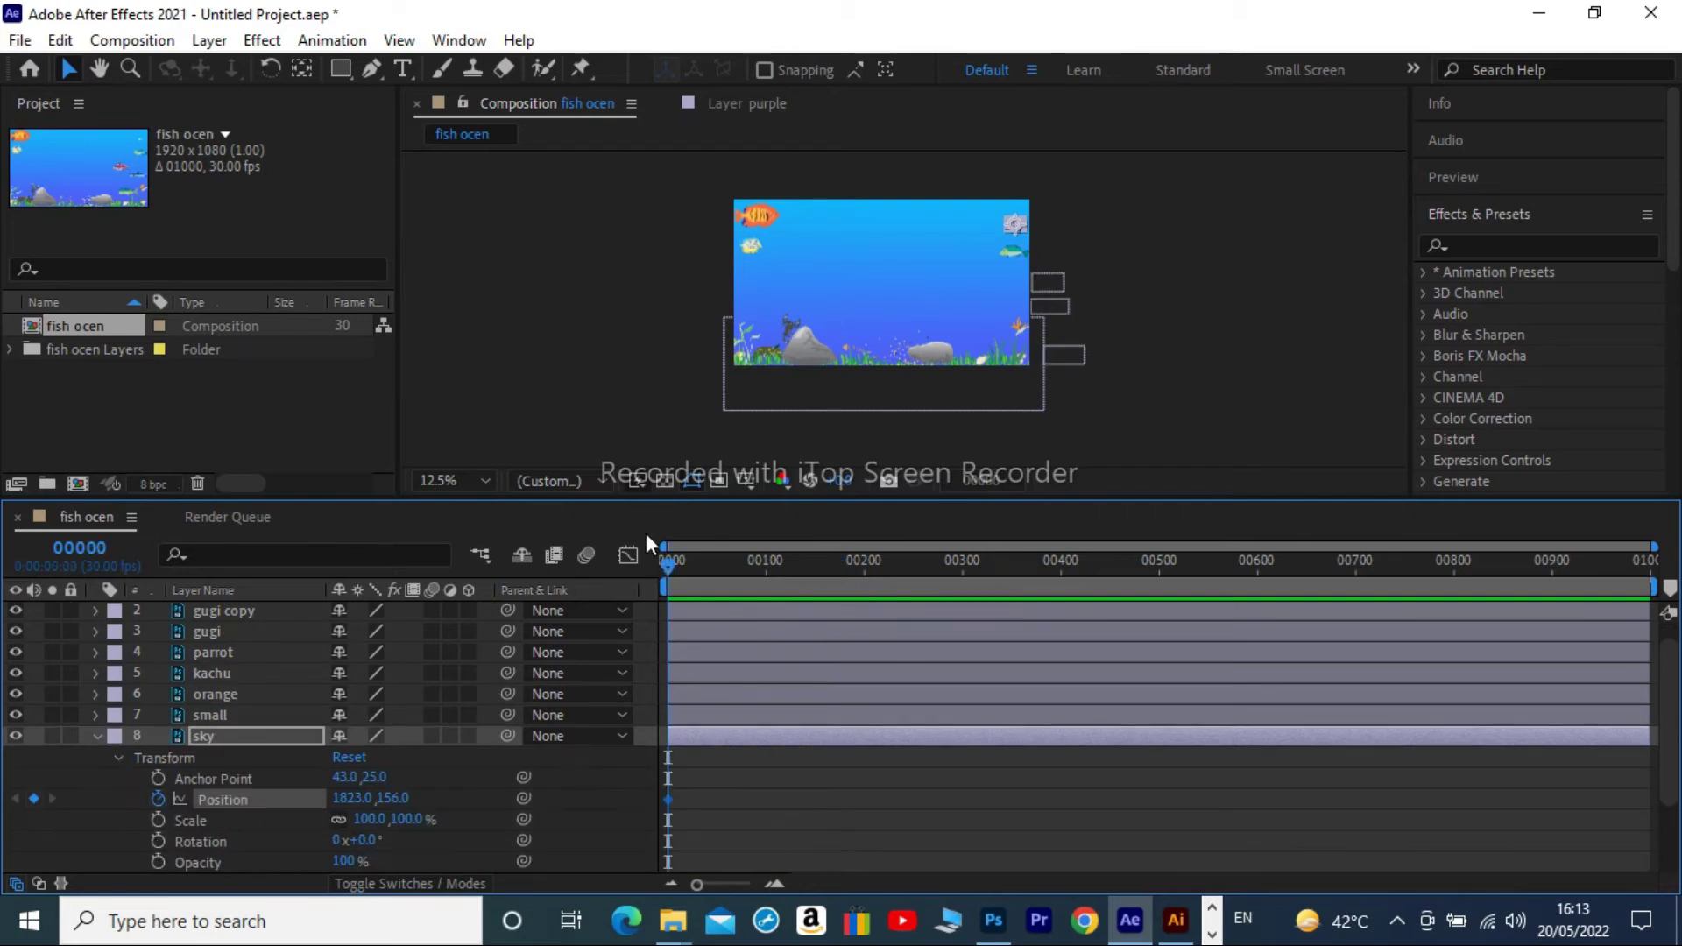
left_click_drag(1015, 225, 715, 282)
left_click(1298, 563)
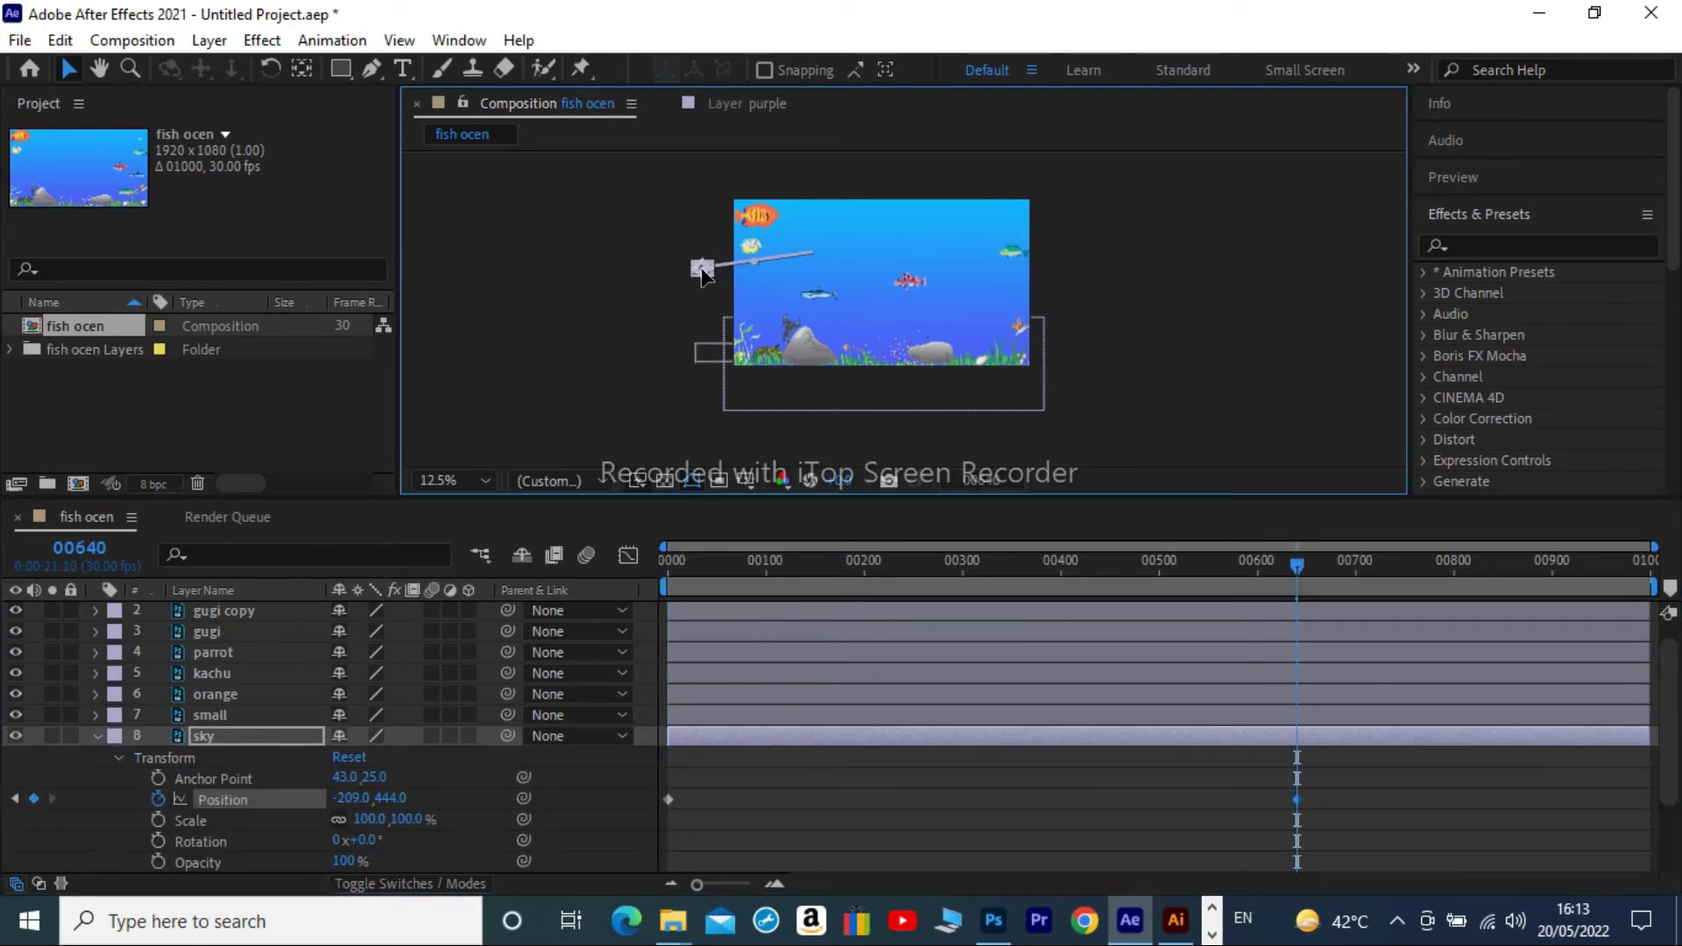
key("space")
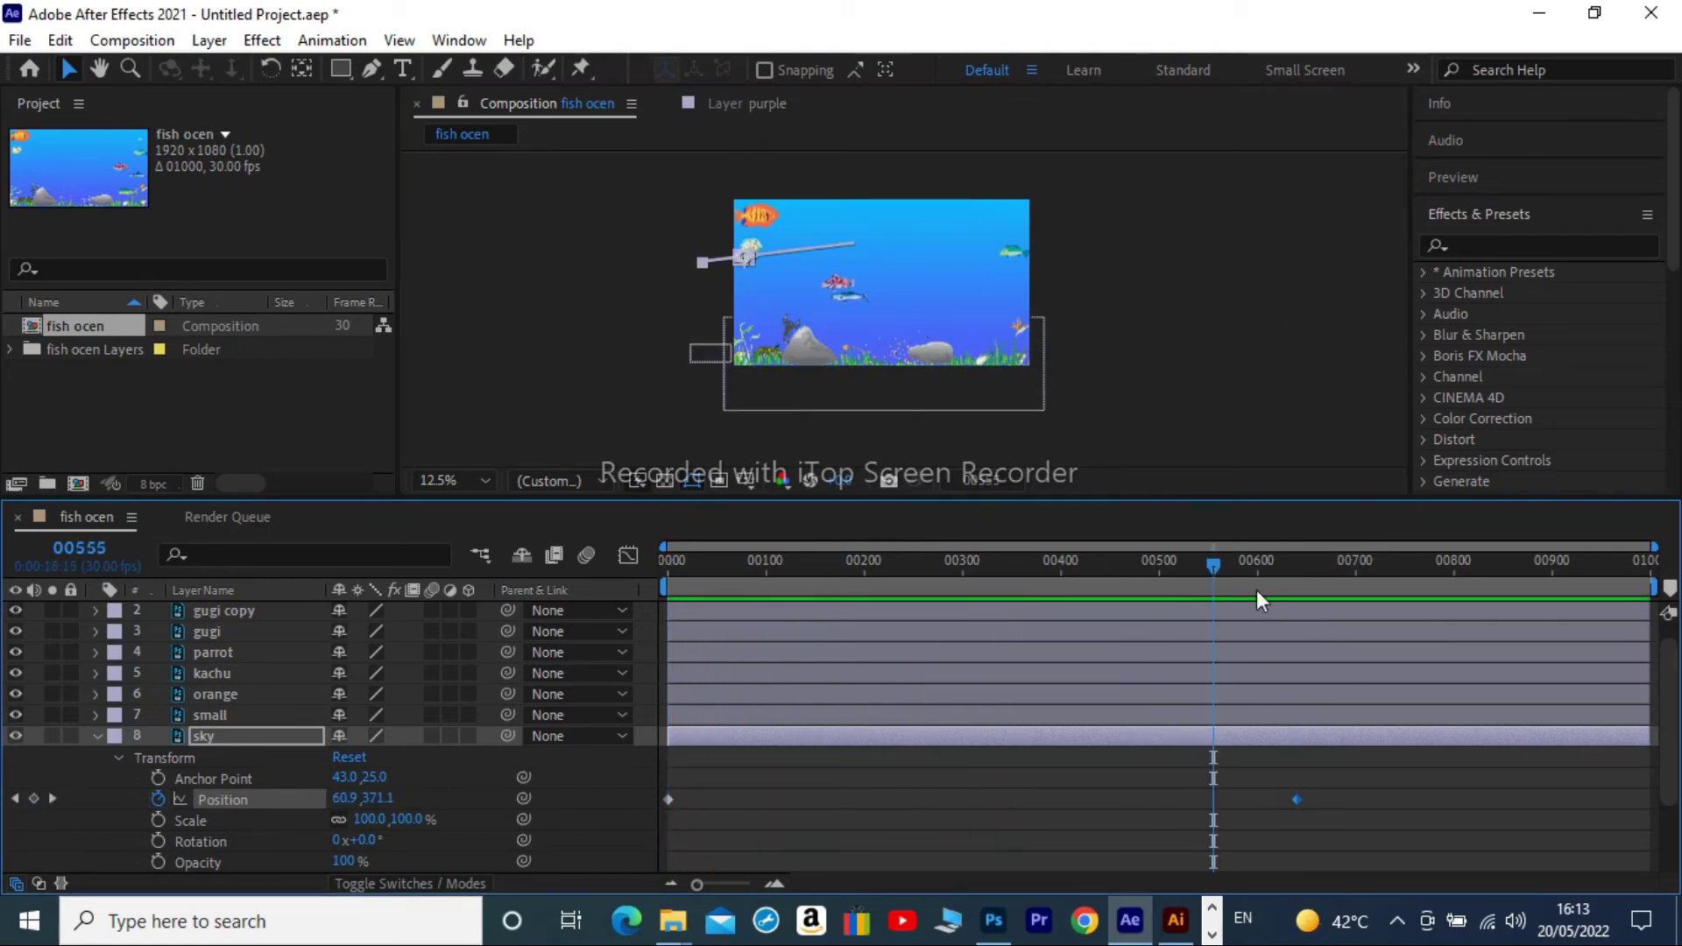
left_click(95, 736)
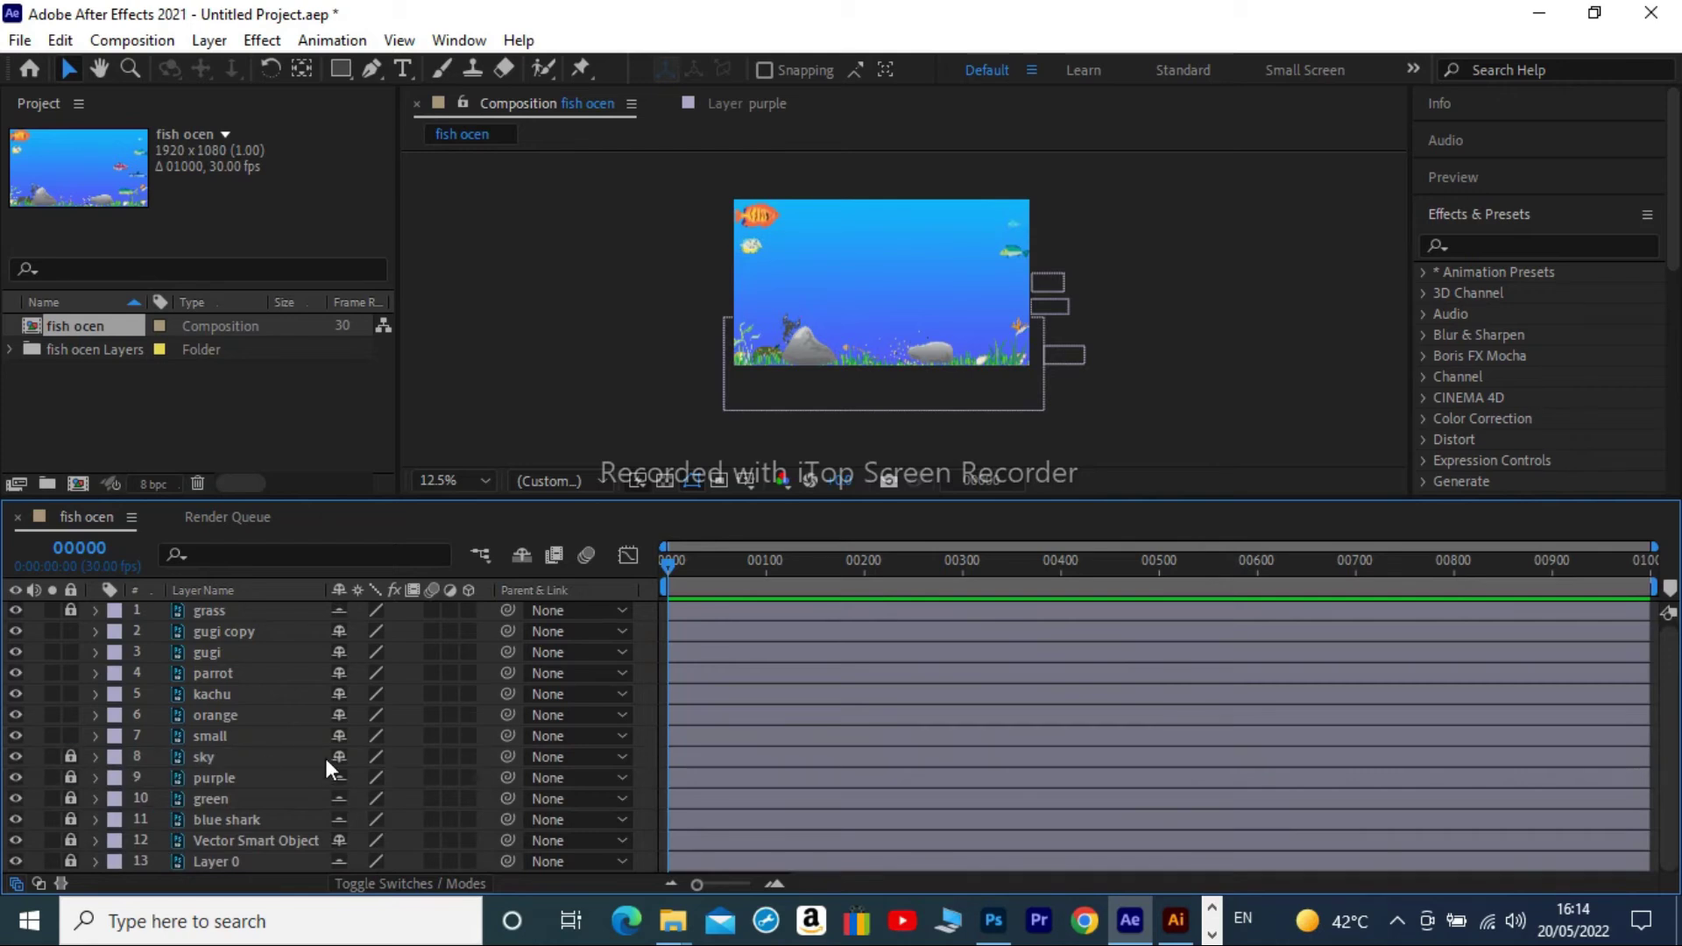
Lock the sky layer and key the small fish moving to mid-scene by about frame 726.
left_click(212, 736)
left_click(96, 736)
left_click(159, 798)
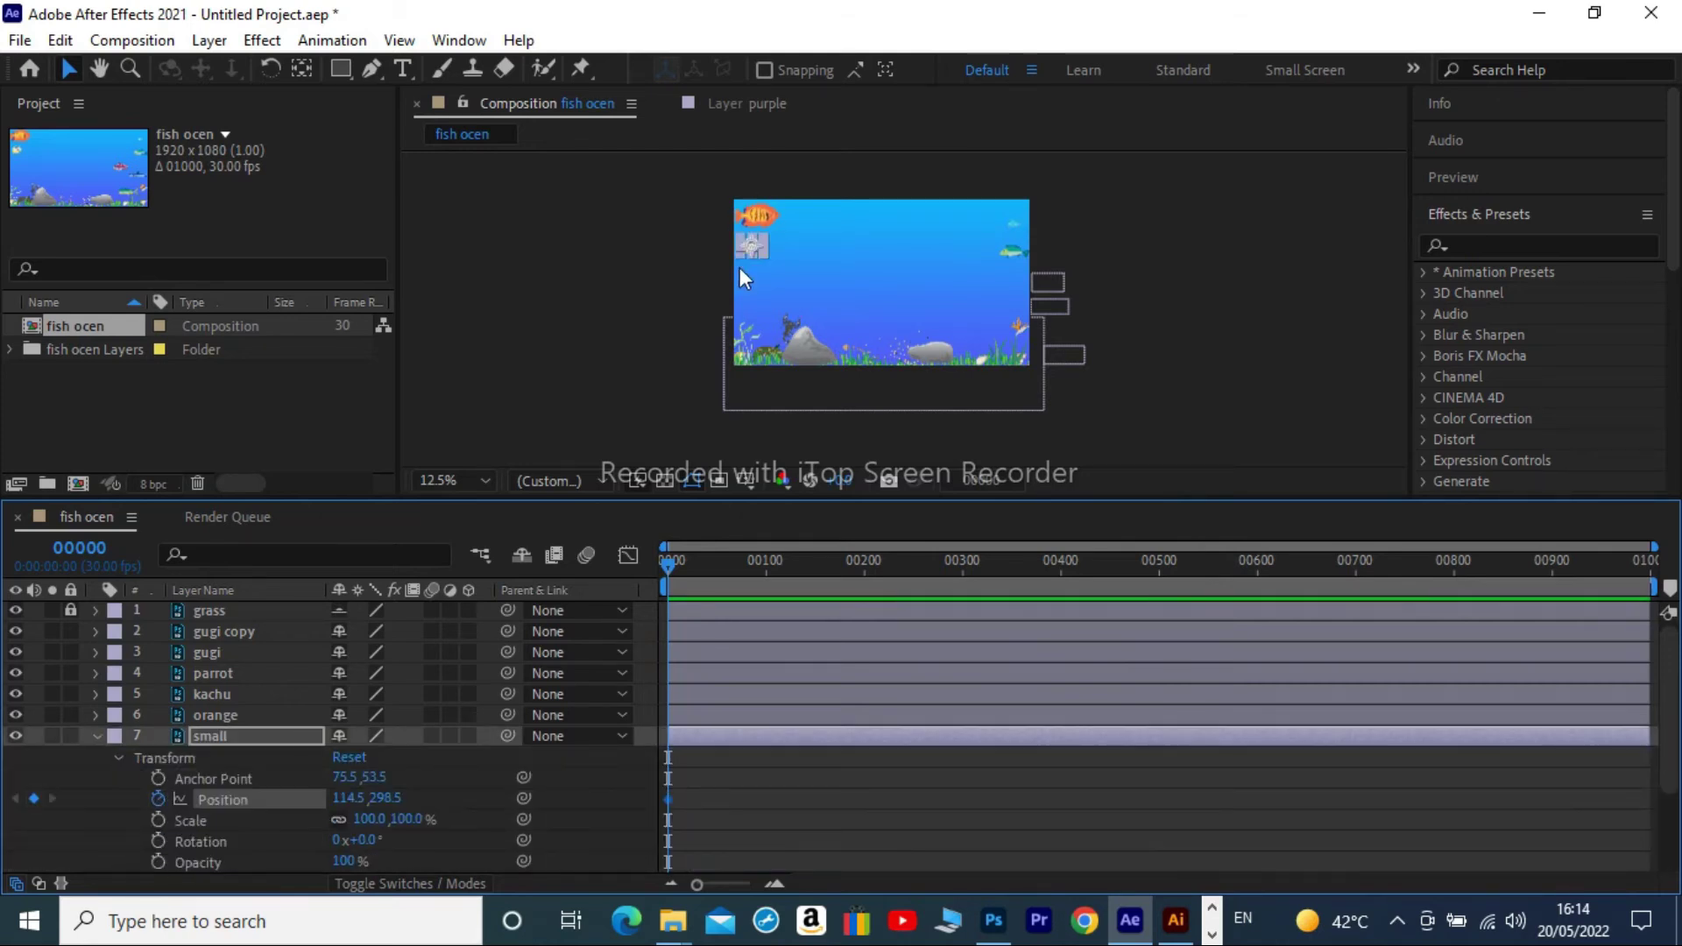
left_click(755, 245)
left_click(1381, 563)
left_click_drag(763, 254, 923, 269)
Preview the small fish's motion from the first frame, then collapse and lock the small layer.
left_click(706, 549)
key("space")
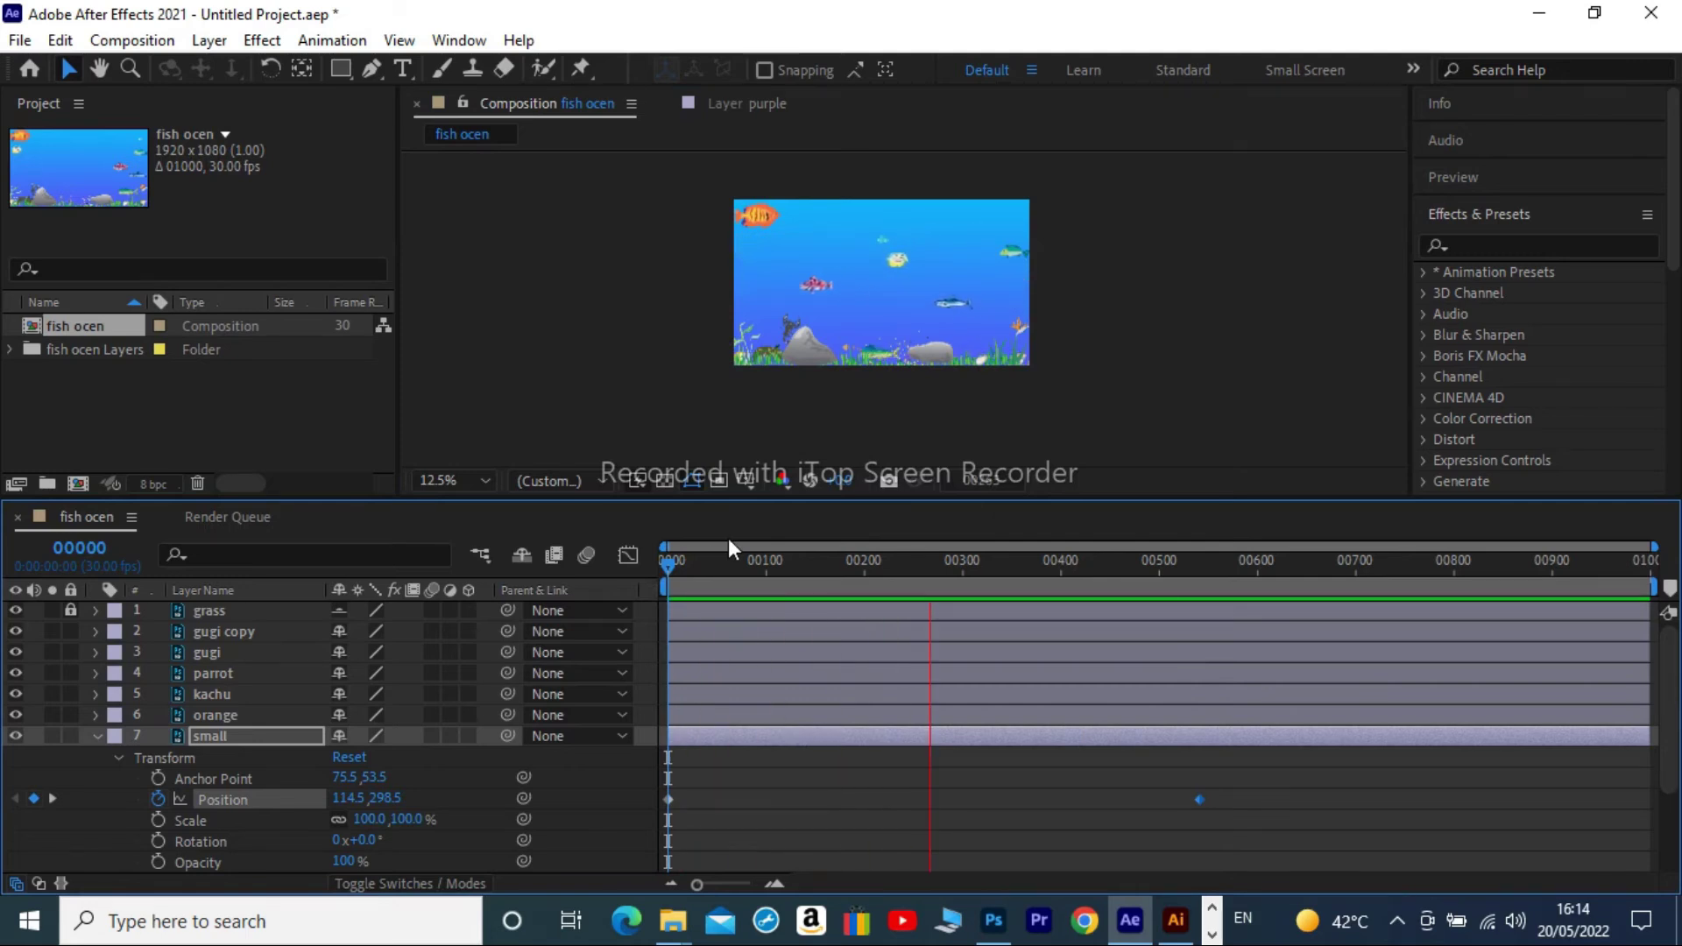
key("space")
key("Home")
left_click(97, 736)
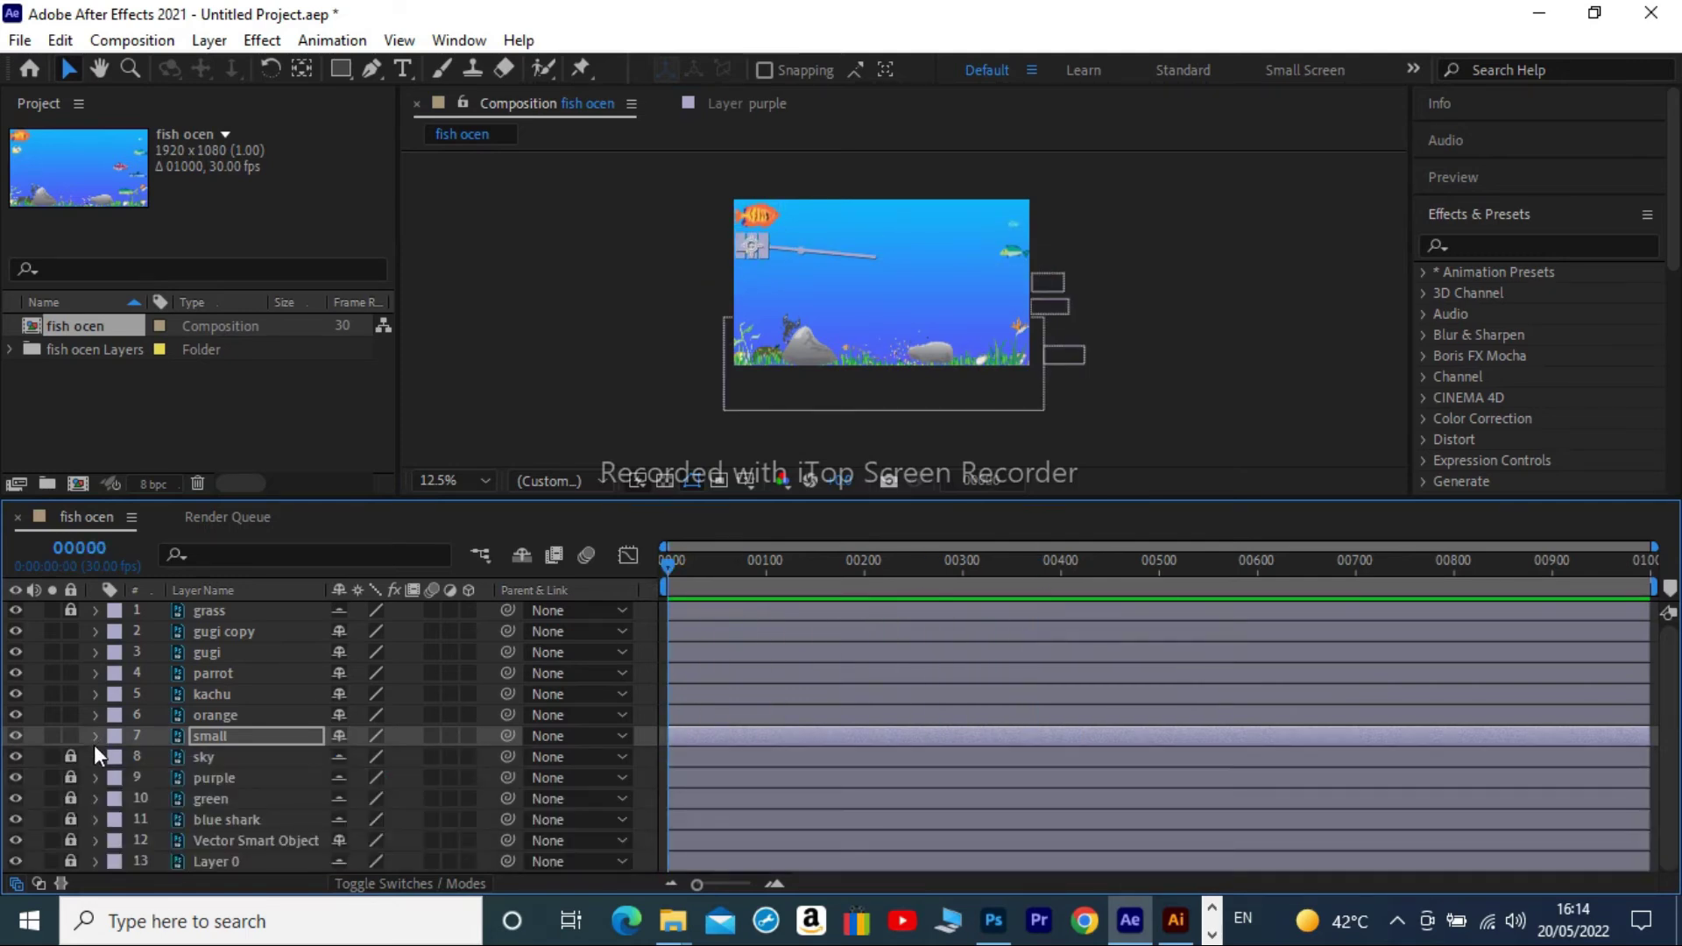
left_click(71, 736)
Key the orange fish's Position so it moves rightward across the tank, then preview from the start.
left_click(121, 719)
left_click(95, 715)
left_click(122, 737)
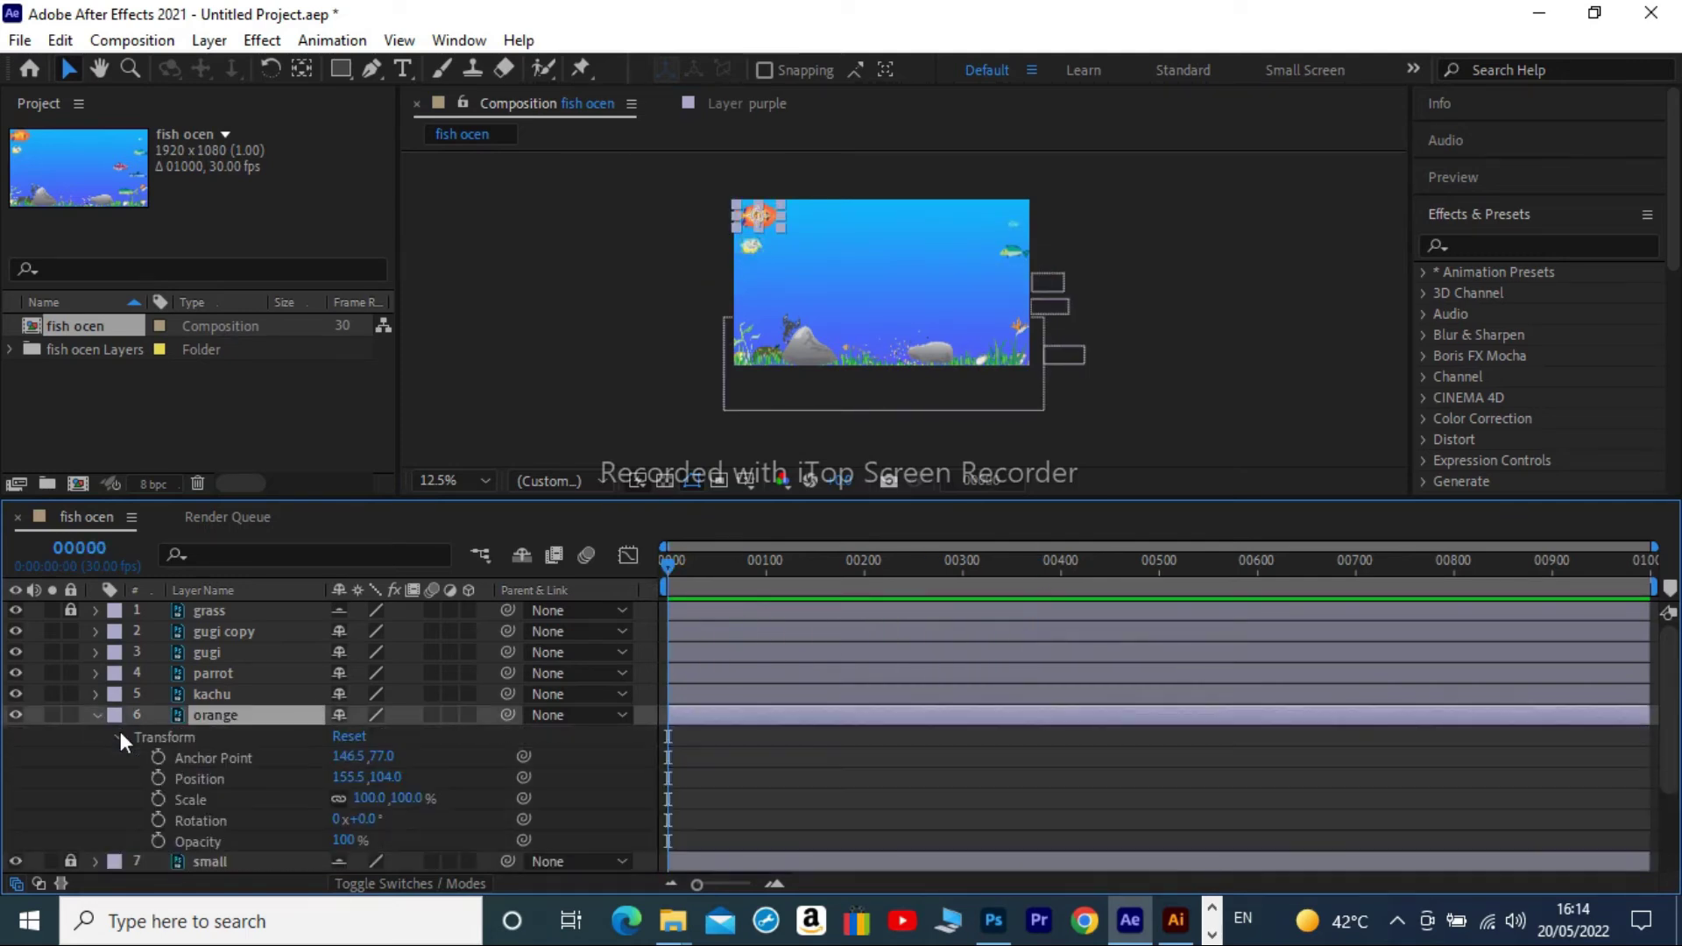
left_click(159, 778)
left_click(759, 212)
left_click(975, 562)
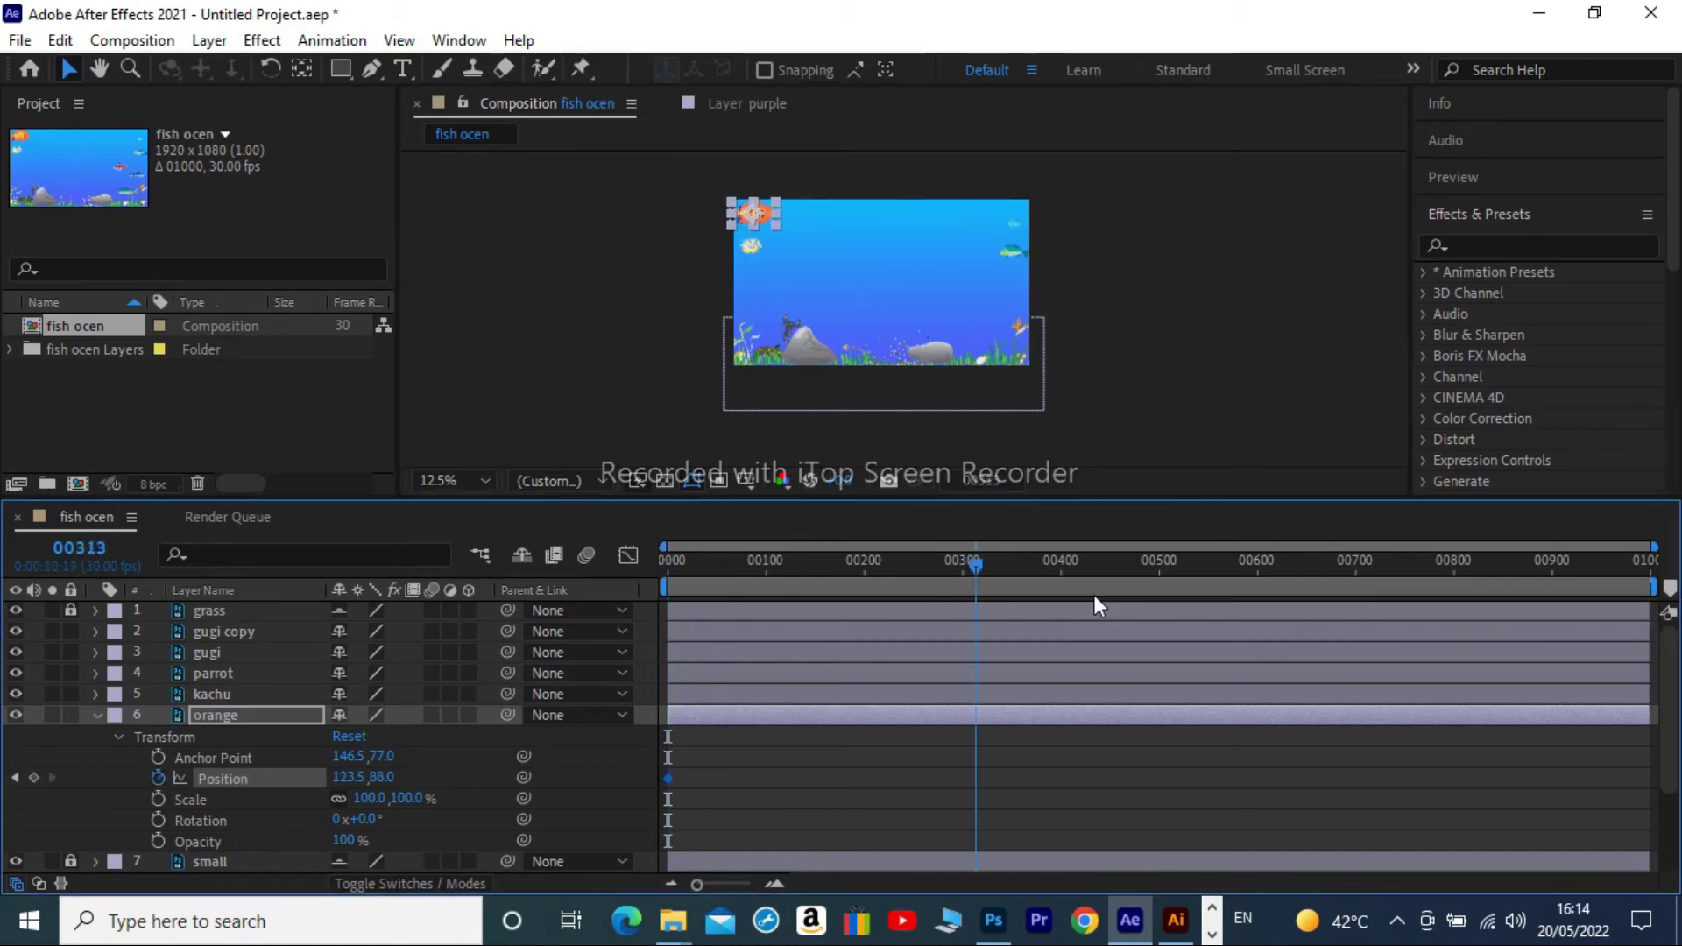
left_click_drag(753, 210, 1056, 213)
key("Home")
key("space")
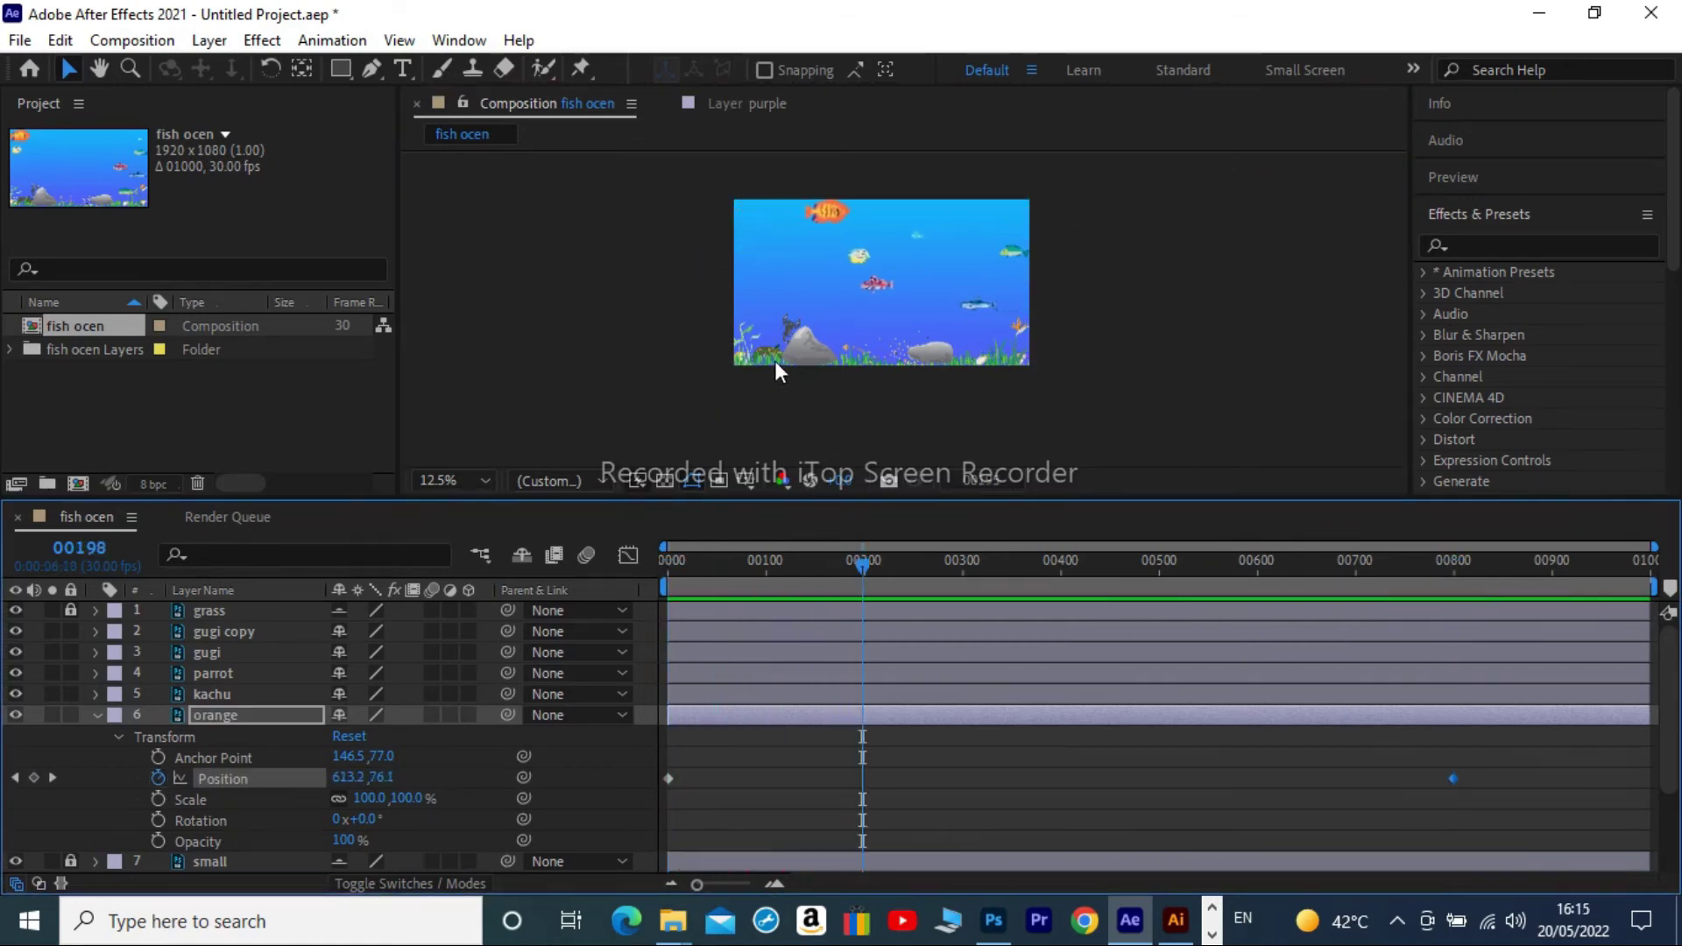
key("space")
Lock the orange layer and start the parrot's Position keyframes at 1823,340 on frame 0.
left_click(118, 736)
left_click(97, 715)
key("ctrl+l")
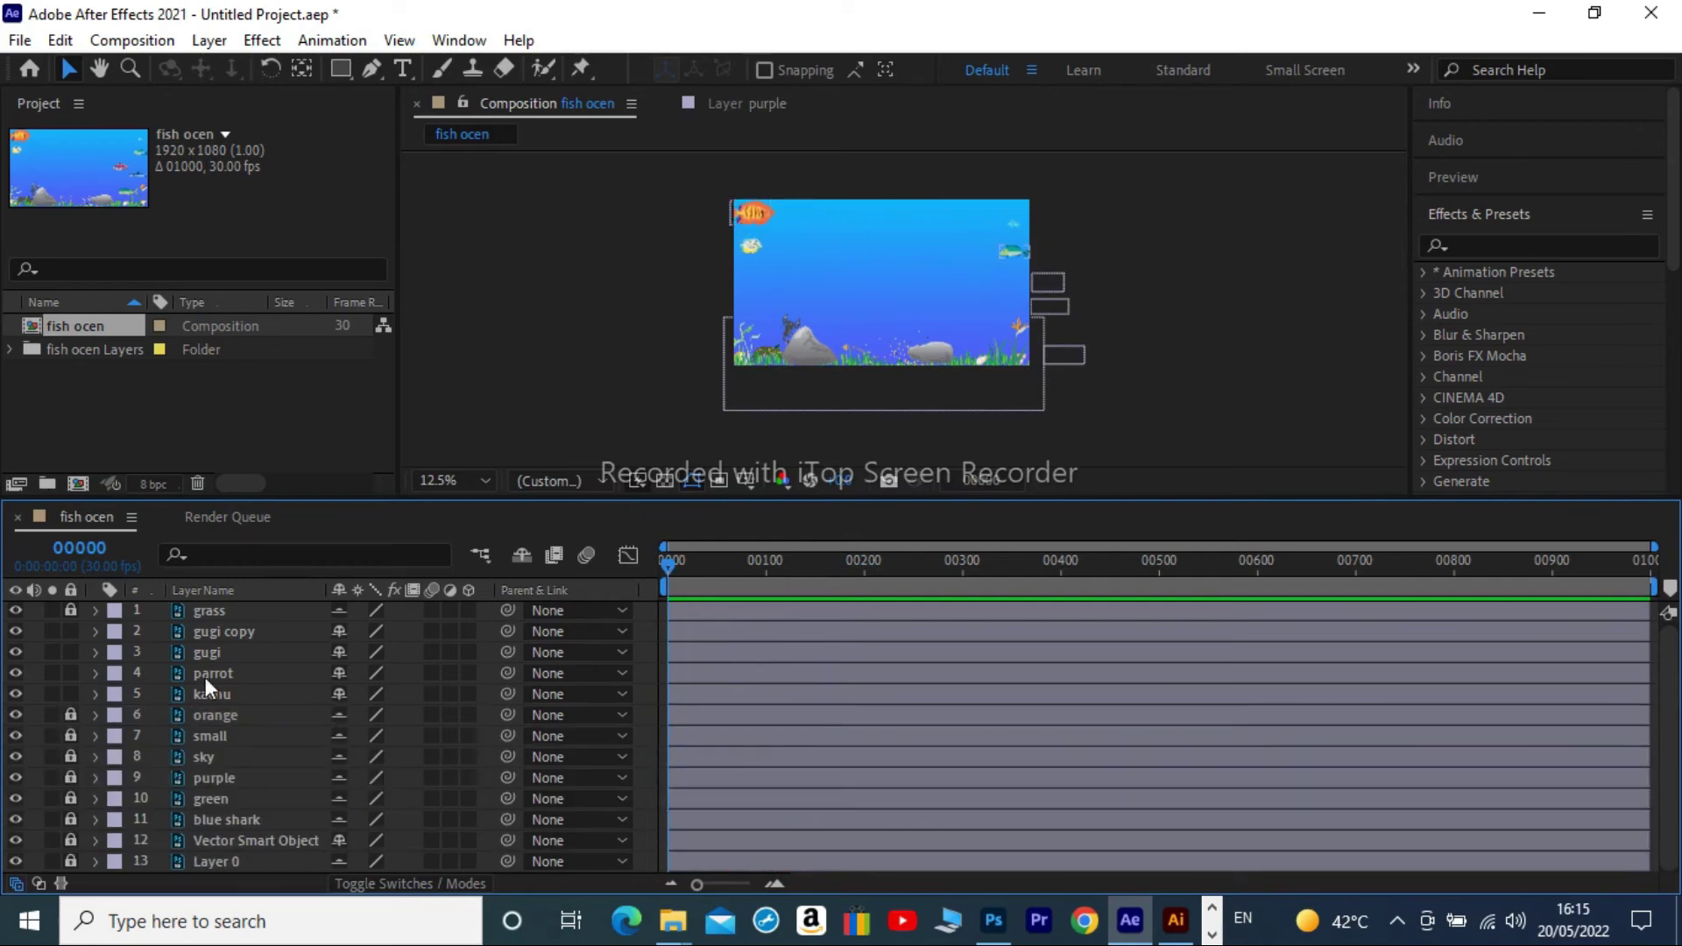
left_click(213, 672)
left_click(96, 673)
left_click(119, 695)
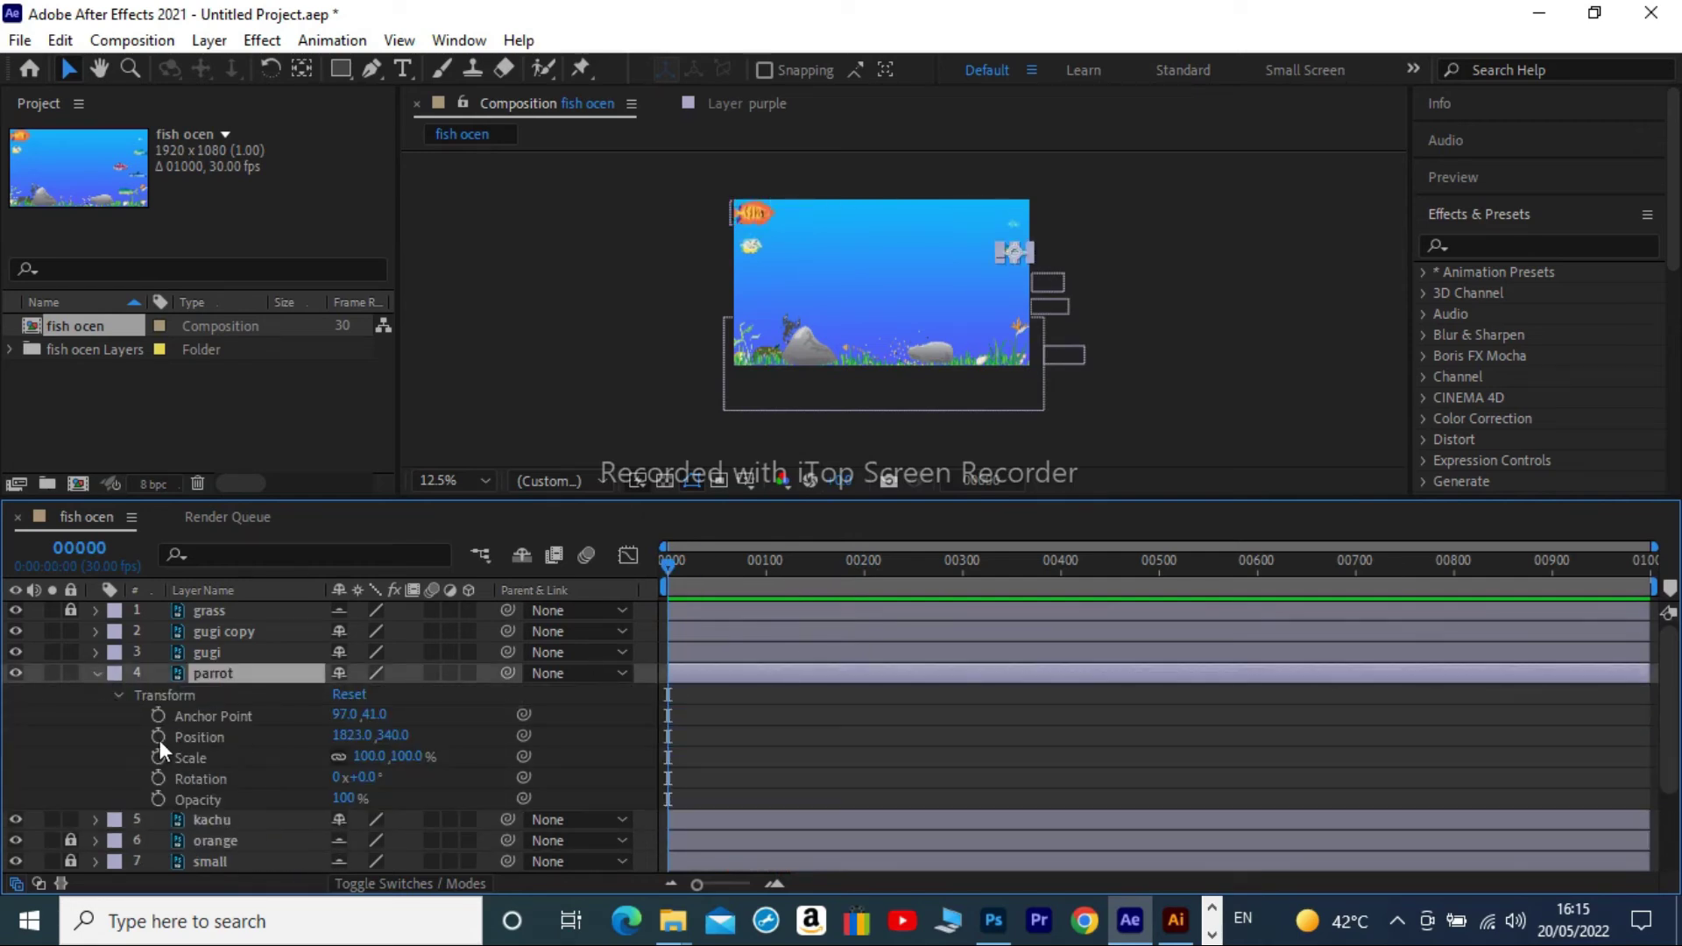
left_click(159, 737)
left_click_drag(1014, 253, 715, 302)
key("ctrl+z")
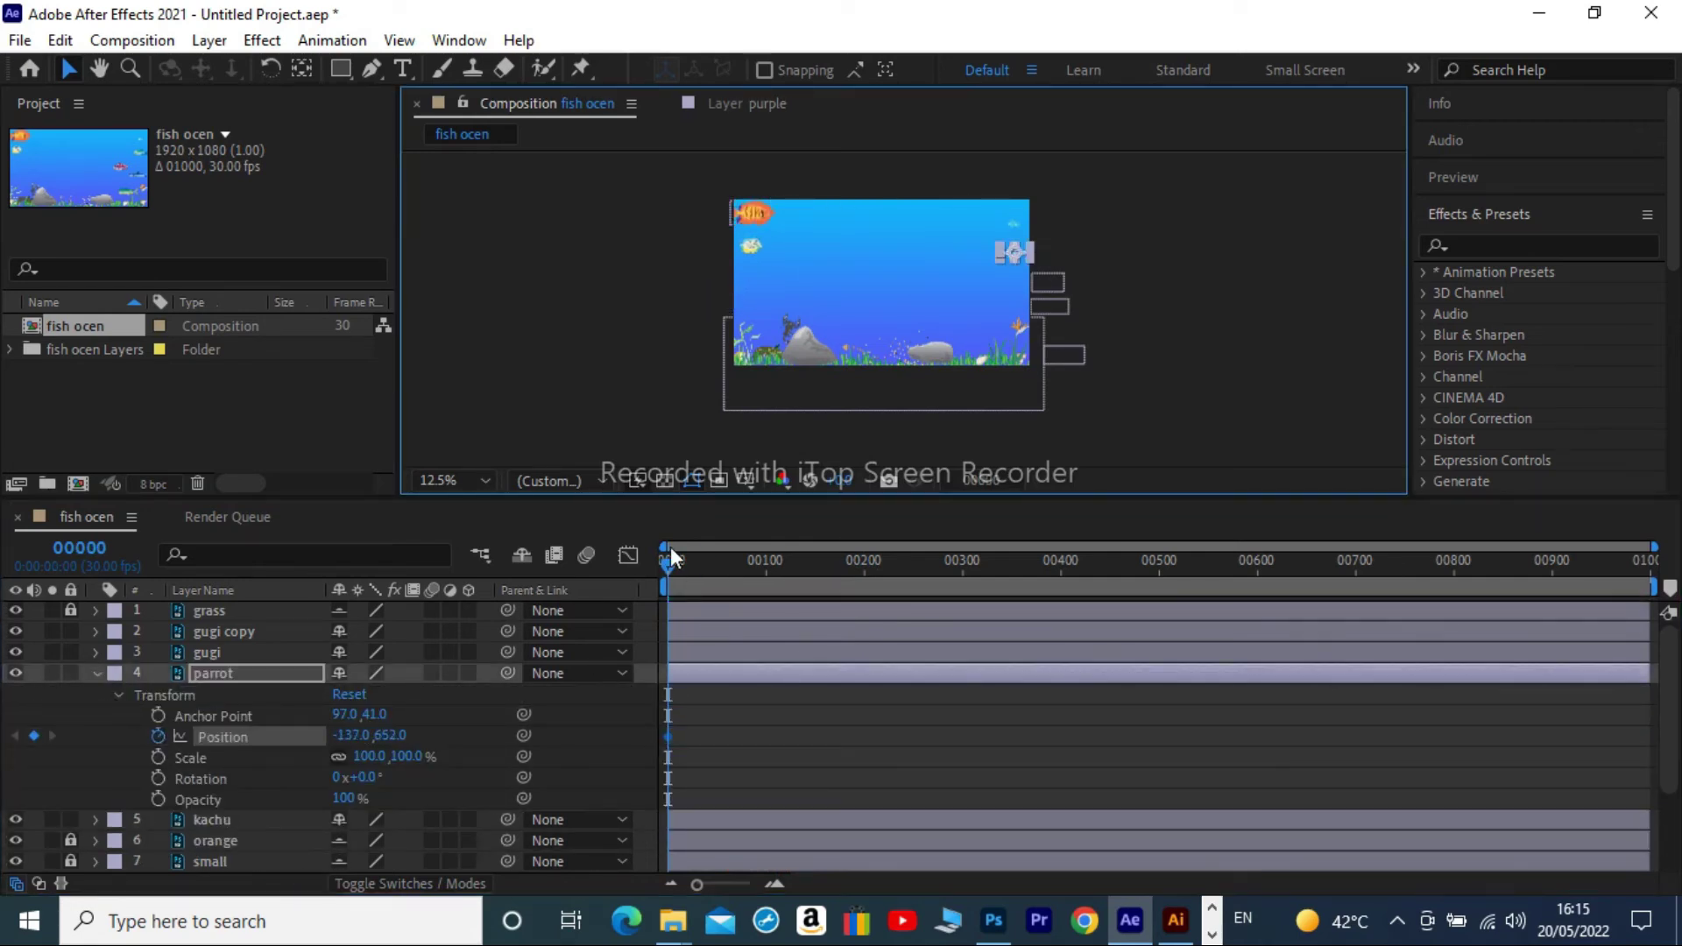
Add parrot keyframes along a path, ending at -313,532 by frame 996.
left_click_drag(671, 560, 865, 560)
mouse_move(1017, 254)
left_mouse_down()
mouse_move(718, 329)
mouse_move(698, 325)
mouse_move(690, 282)
left_mouse_up()
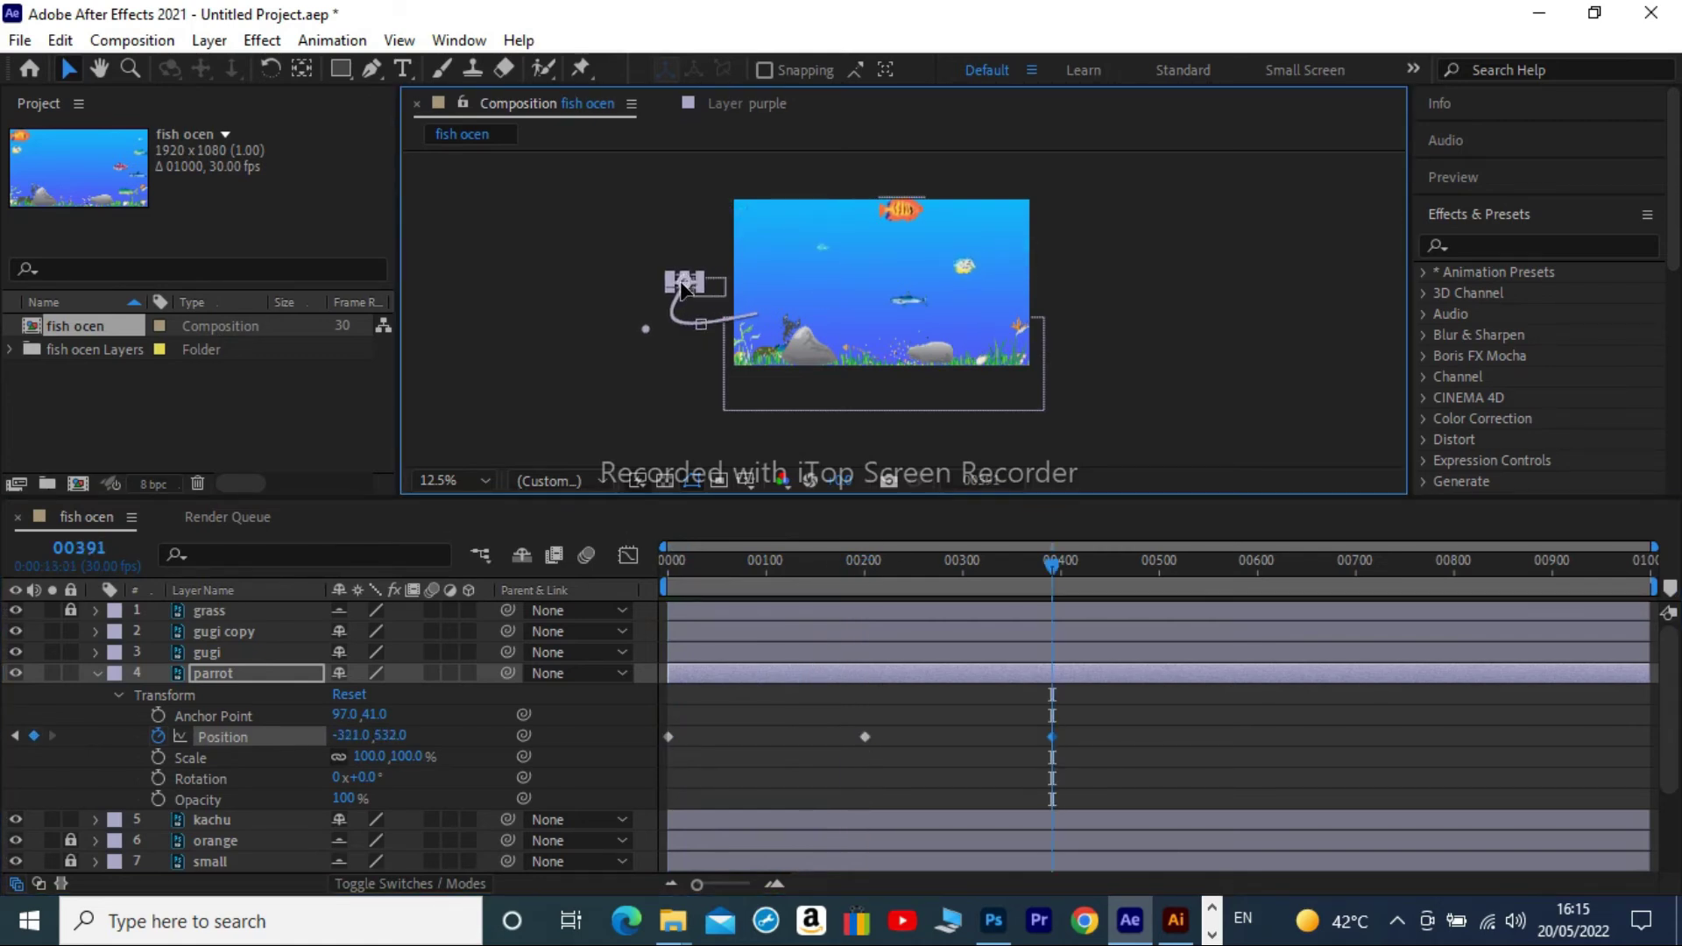
mouse_move(1067, 282)
left_mouse_down()
mouse_move(1065, 230)
mouse_move(987, 229)
left_mouse_up()
left_click(1214, 560)
left_click(1647, 560)
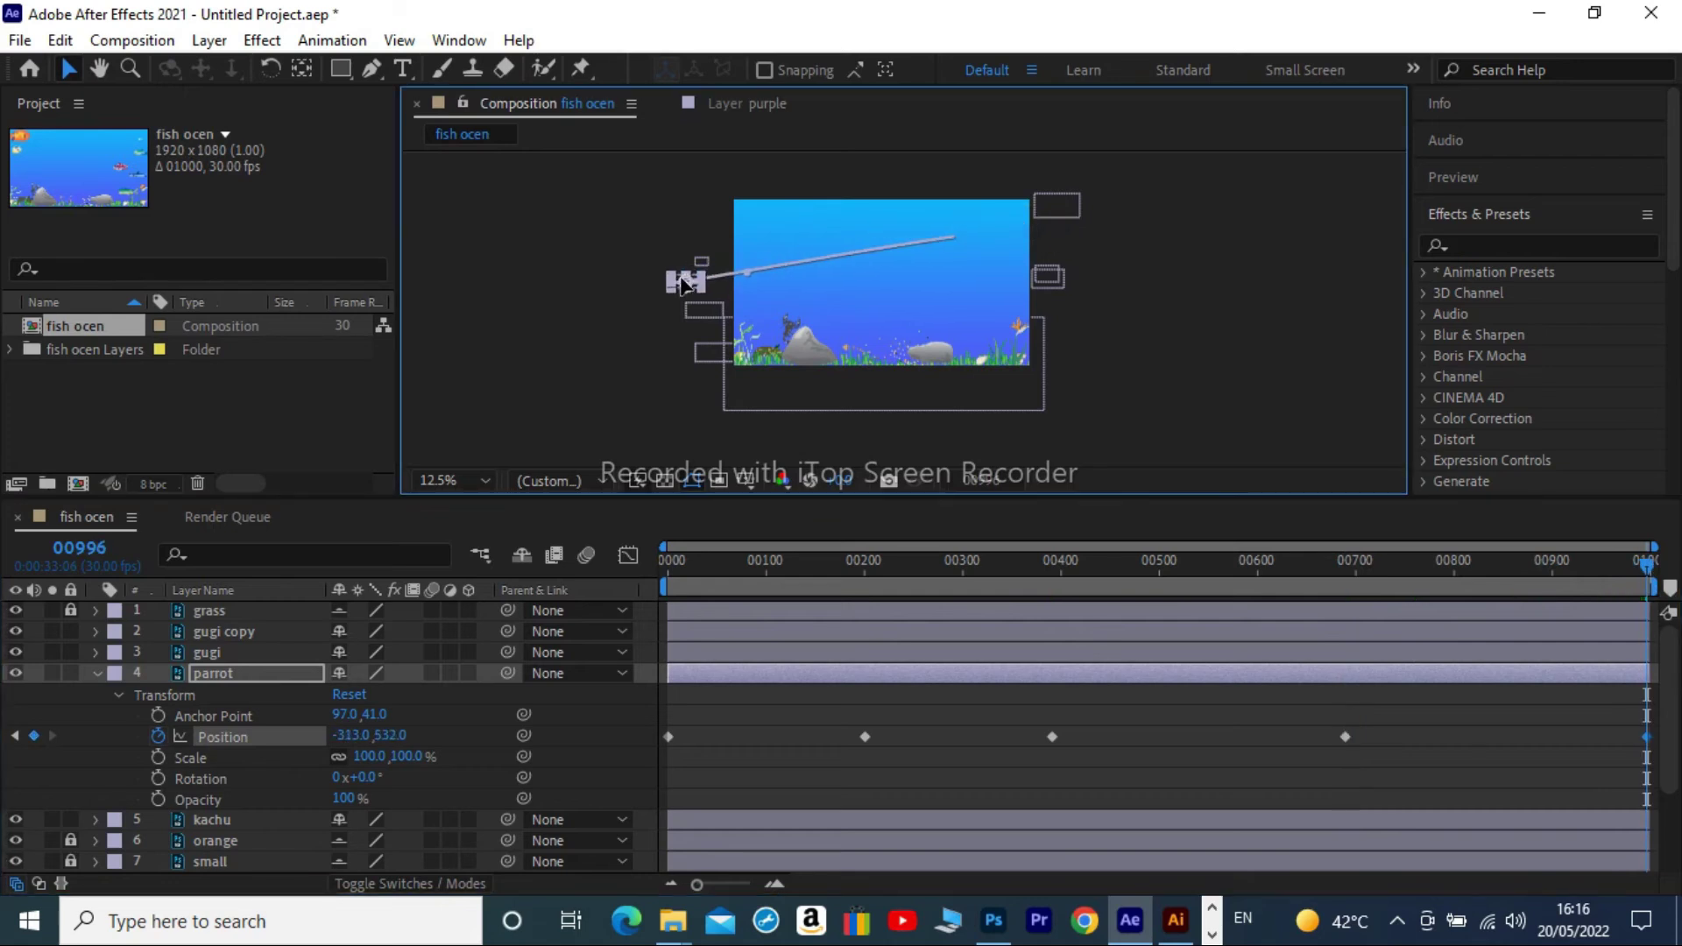
Preview the parrot's animation, then collapse and lock the parrot layer.
key("space")
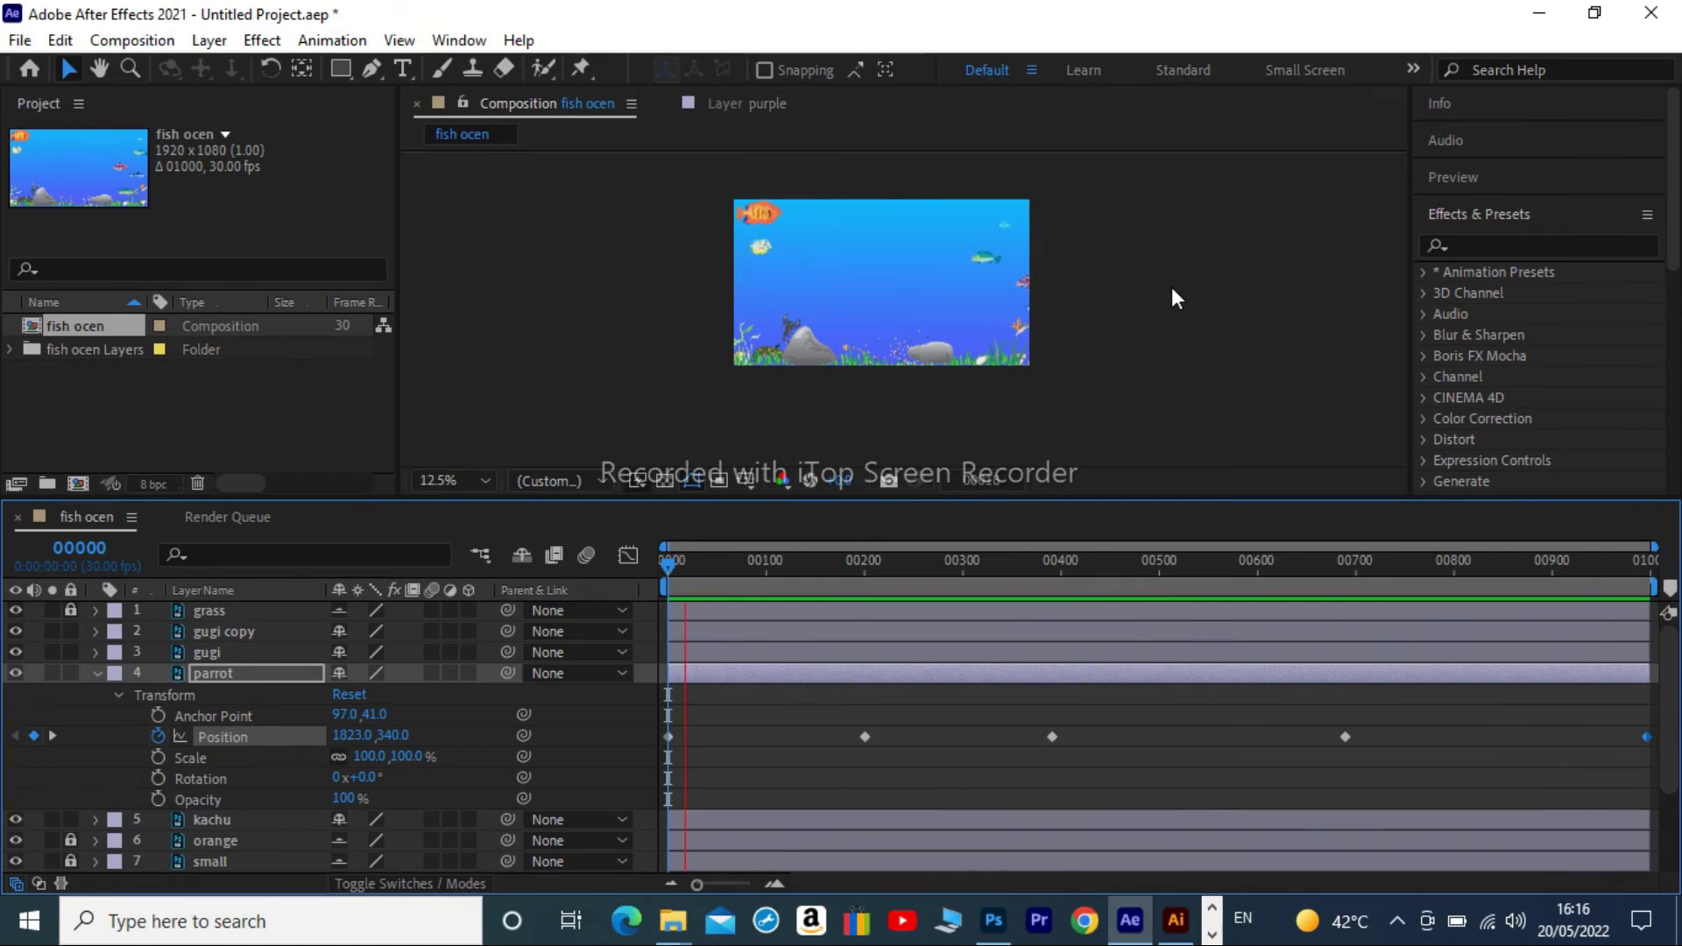
key("space")
left_click(96, 672)
key("ctrl+l")
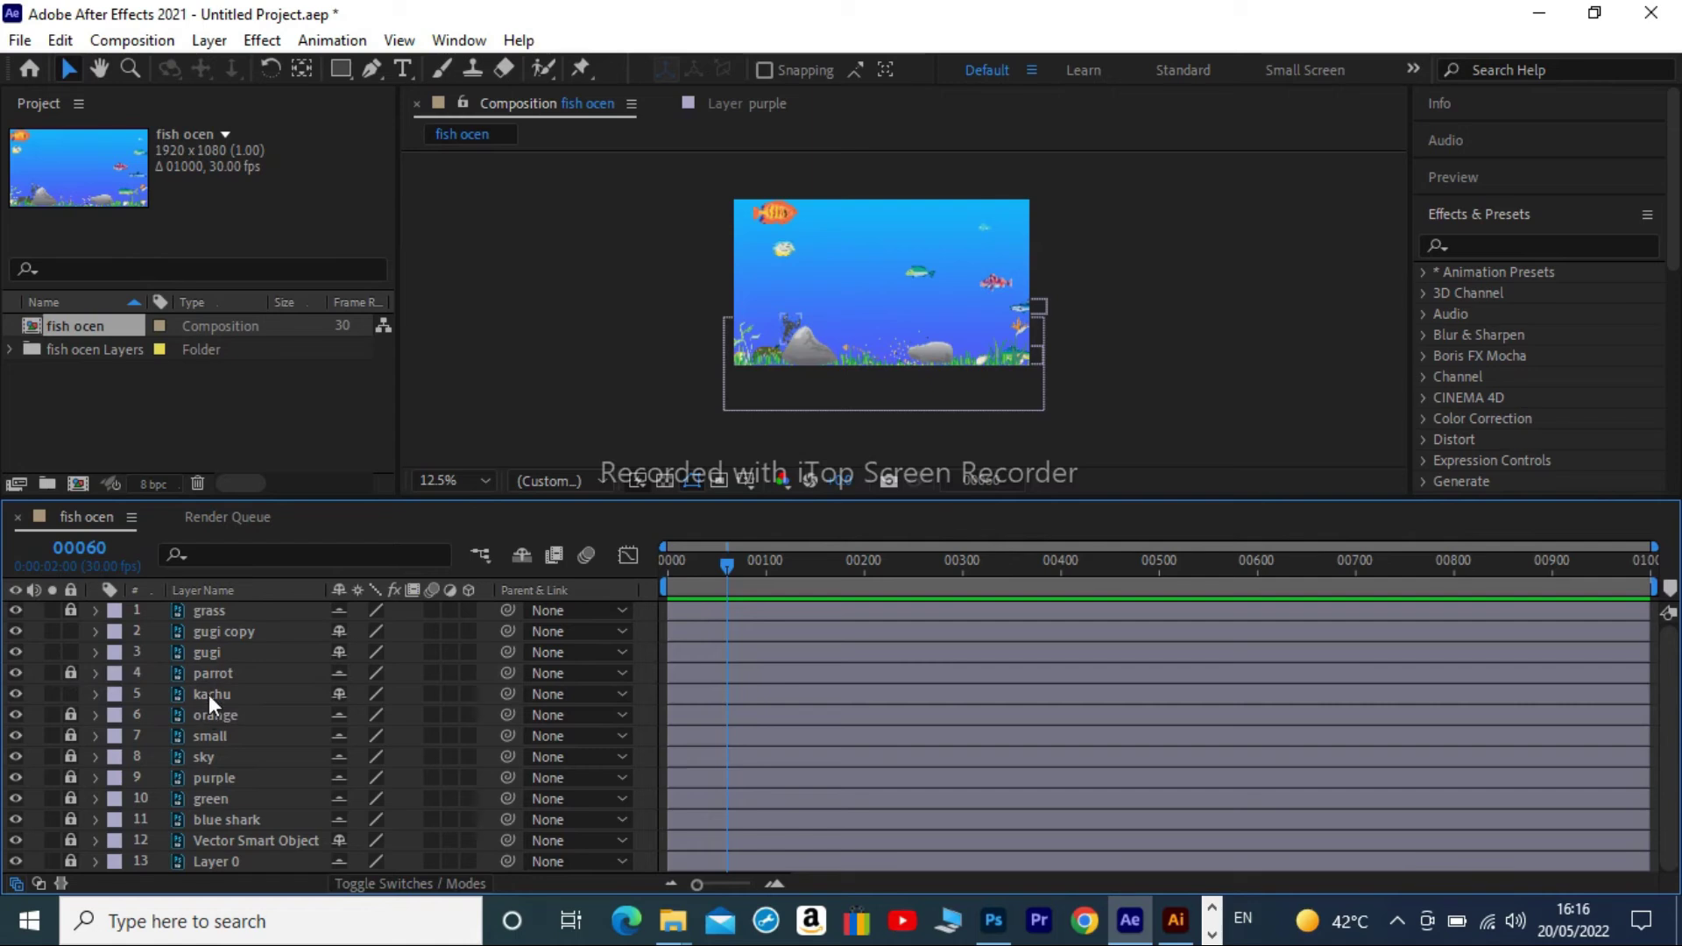
Start kachu's Position keyframes at 369.5,841.5, adding keys at frames 99 and about 195.
left_click(208, 694)
left_click(96, 694)
left_click(119, 716)
left_click(675, 580)
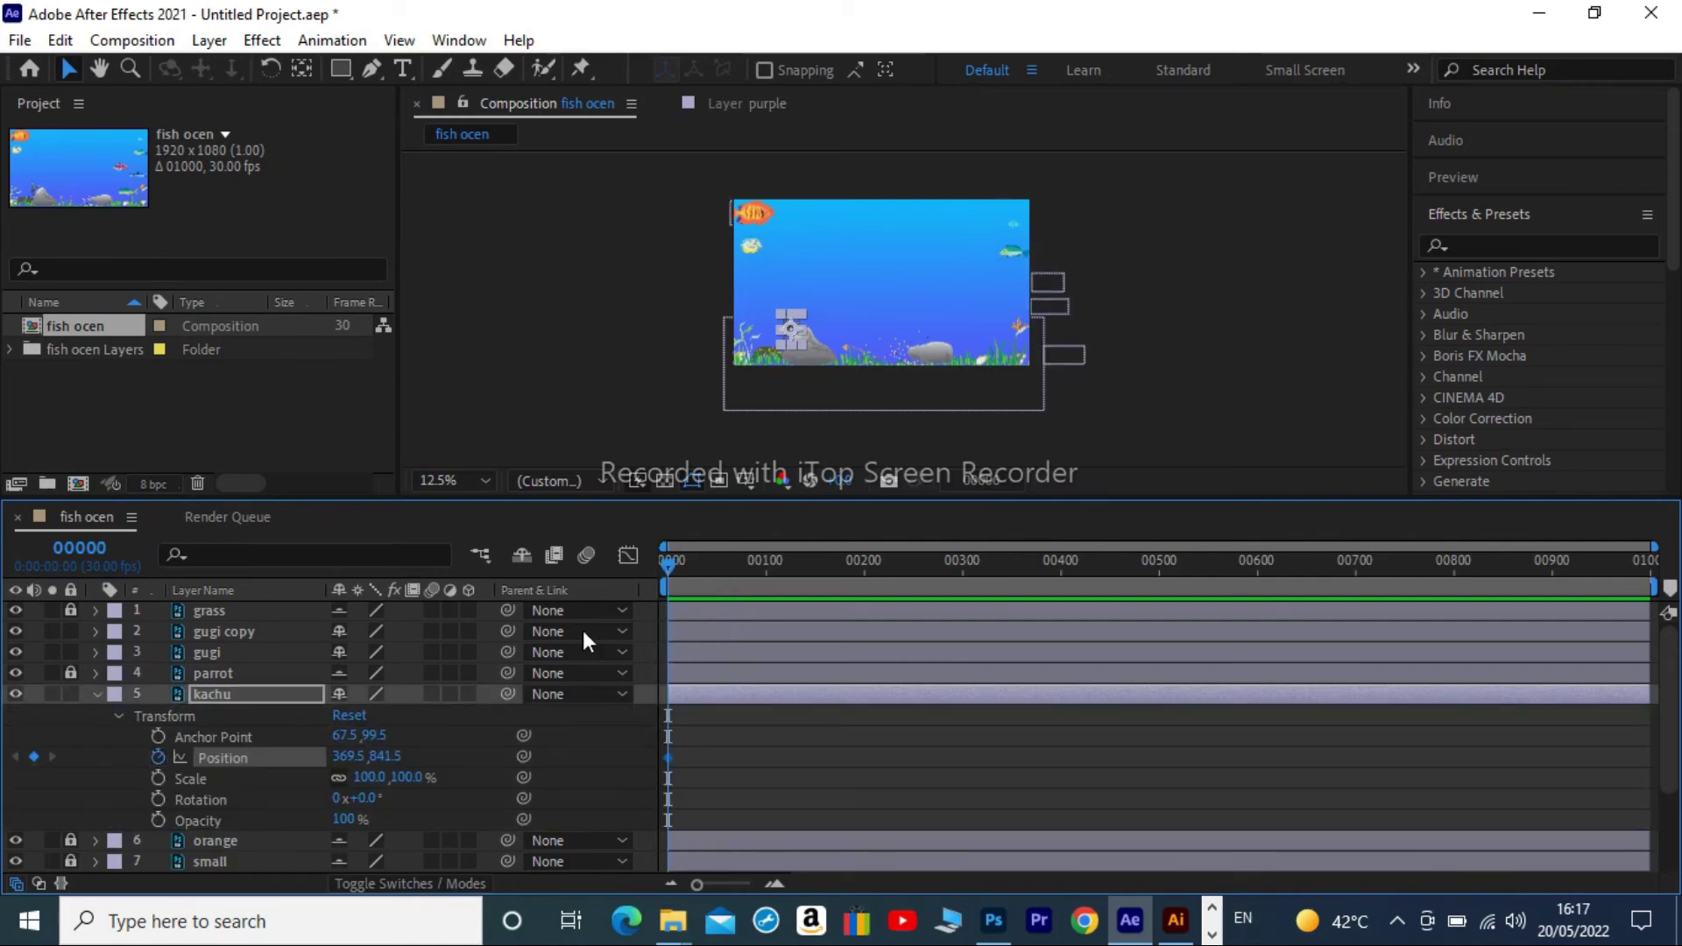
left_click_drag(671, 565, 765, 565)
left_click_drag(790, 327, 808, 330)
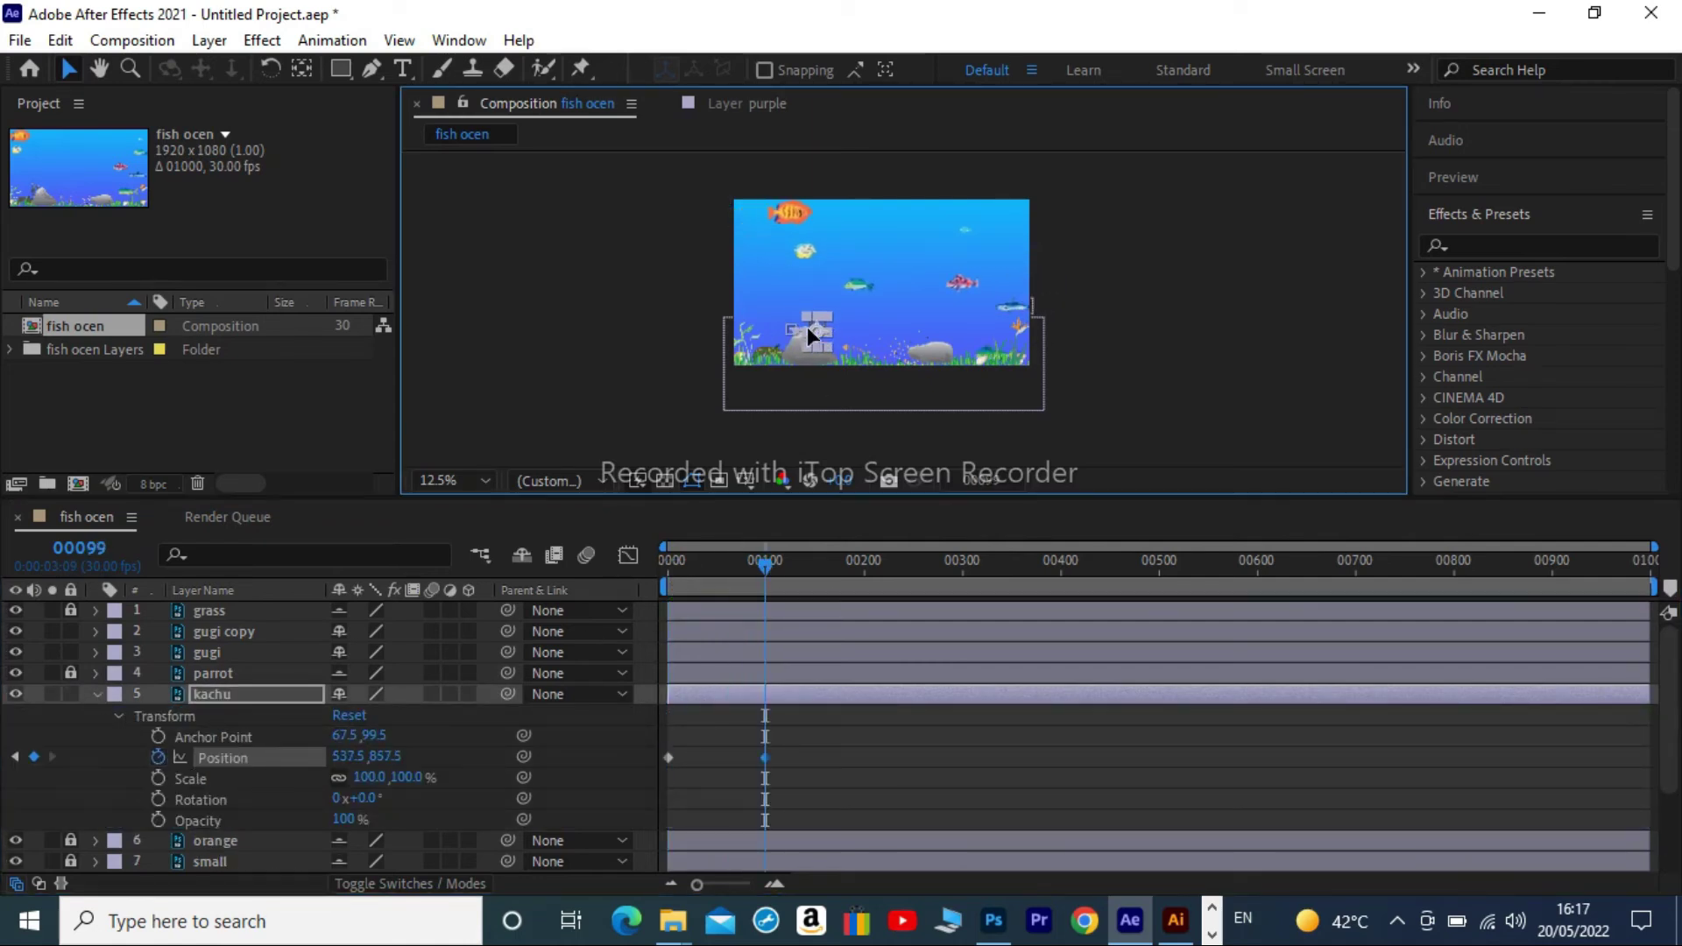
left_click_drag(775, 552, 951, 565)
left_click_drag(827, 307, 844, 301)
Add more kachu keyframes carrying it rightward to about frame 600, then preview from the start.
left_click_drag(948, 562, 1061, 562)
left_click_drag(856, 302, 880, 314)
left_click_drag(1061, 565, 1141, 565)
left_click_drag(880, 314, 920, 313)
left_click_drag(1147, 561, 1214, 561)
left_click_drag(925, 307, 930, 314)
left_click_drag(1214, 562, 1262, 563)
left_click_drag(930, 314, 1011, 345)
key("Home")
key("space")
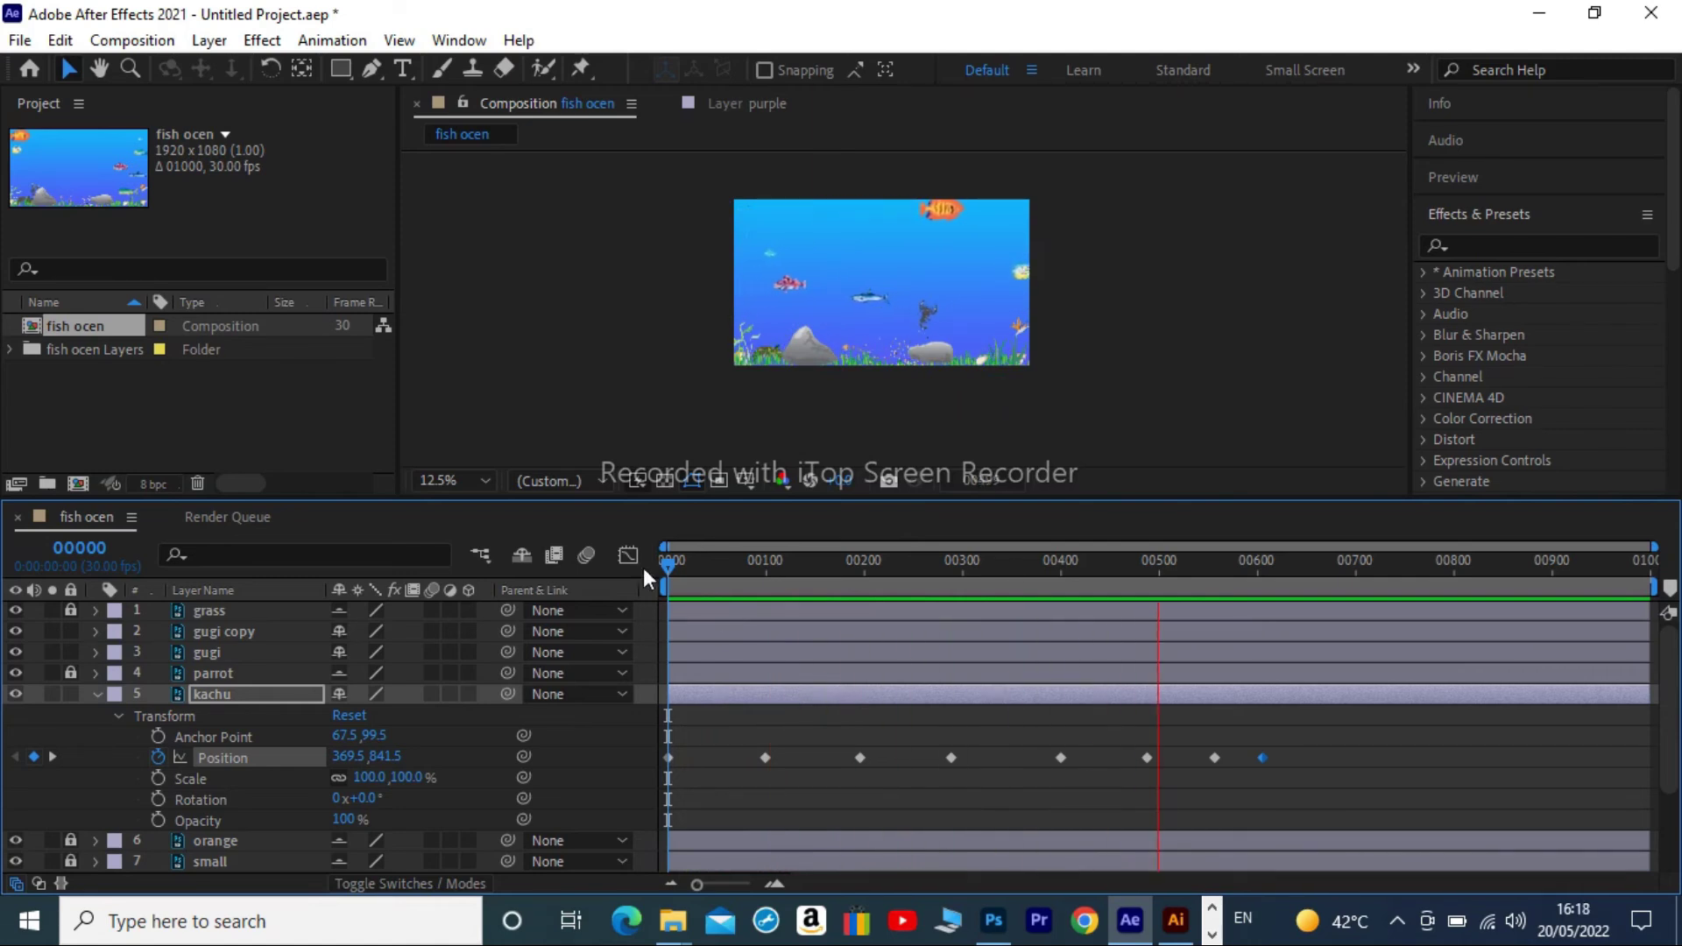
Stop playback, collapse kachu, and enable the Position stopwatch on the gugi layer.
left_click(639, 612)
left_click(97, 694)
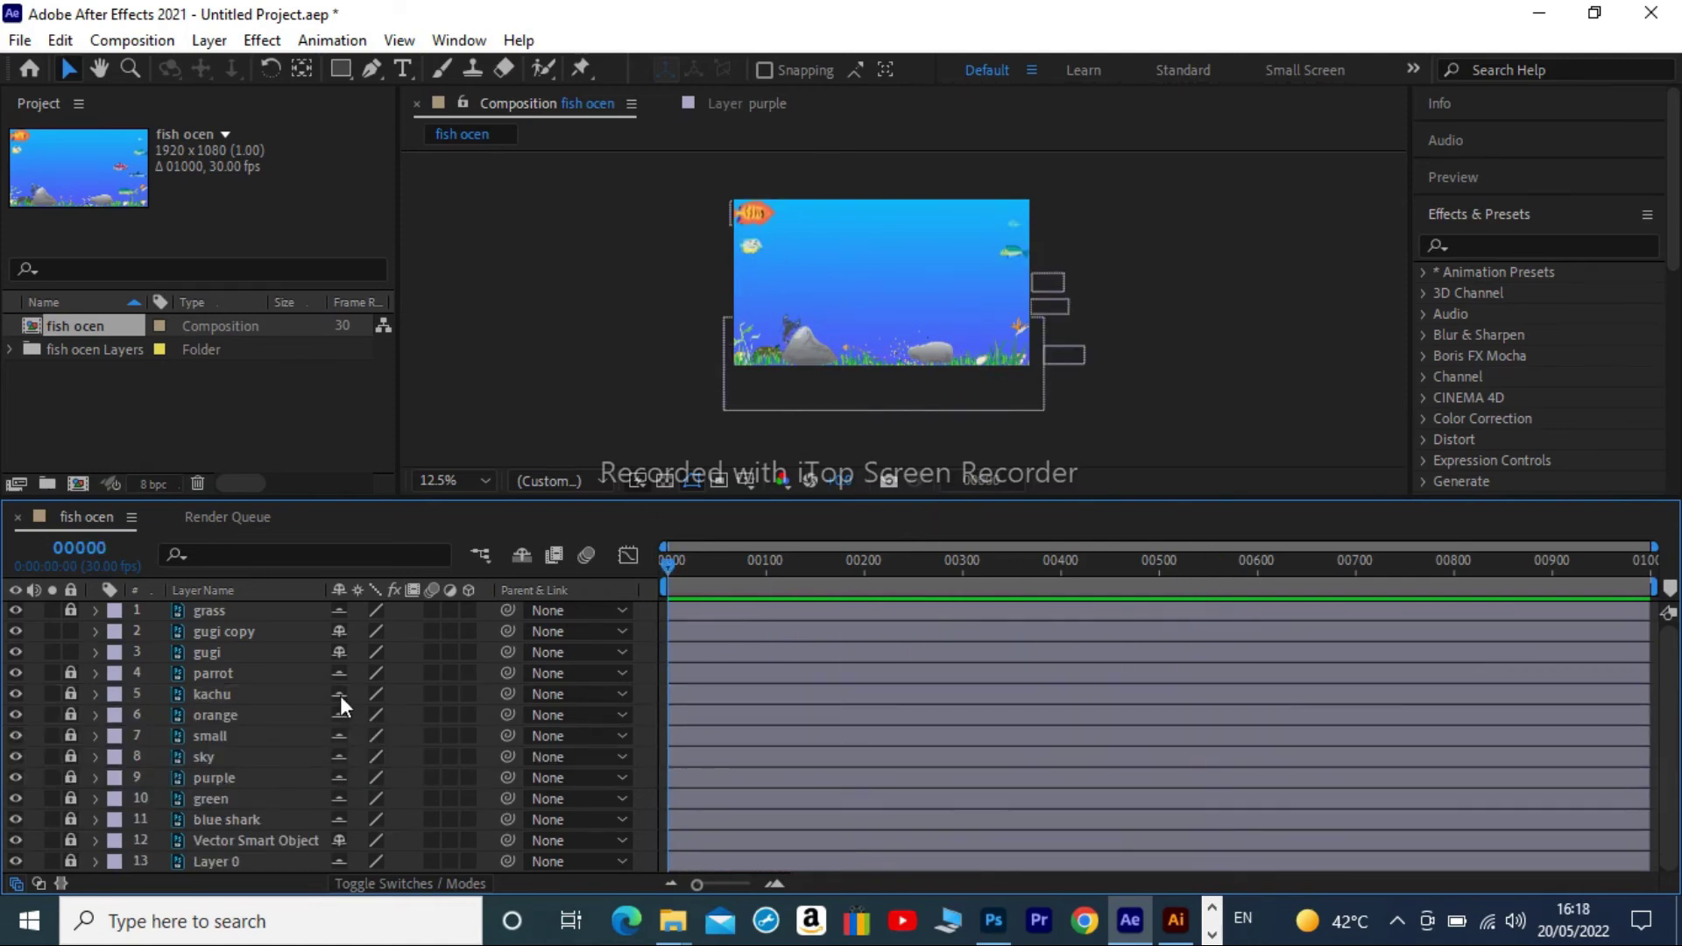
left_click(97, 652)
left_click(196, 657)
left_click(118, 674)
left_click(215, 716)
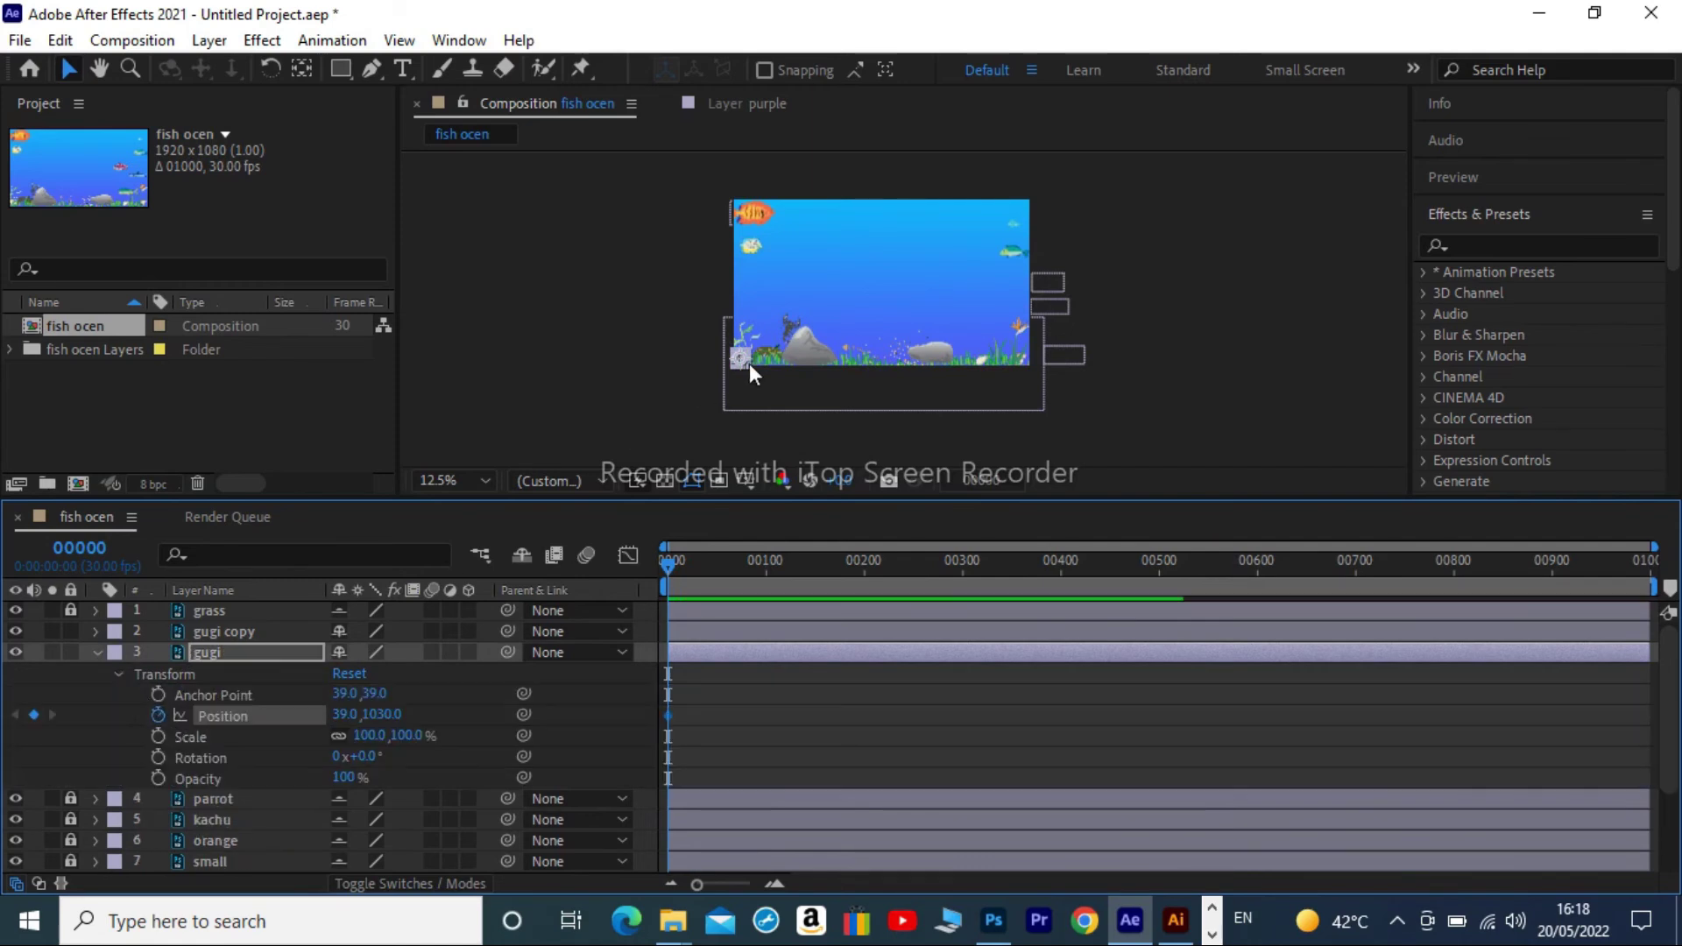
Keyframe gugi's position at successive times, ending at 239,1110 around frame 400.
left_click_drag(755, 349, 758, 320)
left_click_drag(715, 565, 826, 565)
left_click(743, 324)
left_click_drag(746, 373, 750, 387)
left_click_drag(826, 565, 859, 565)
left_click_drag(745, 368, 742, 383)
left_click_drag(859, 565, 879, 566)
left_click_drag(743, 376, 747, 372)
left_click_drag(920, 565, 966, 565)
left_click_drag(748, 369, 759, 359)
left_click_drag(965, 565, 1060, 565)
left_click_drag(761, 360, 769, 350)
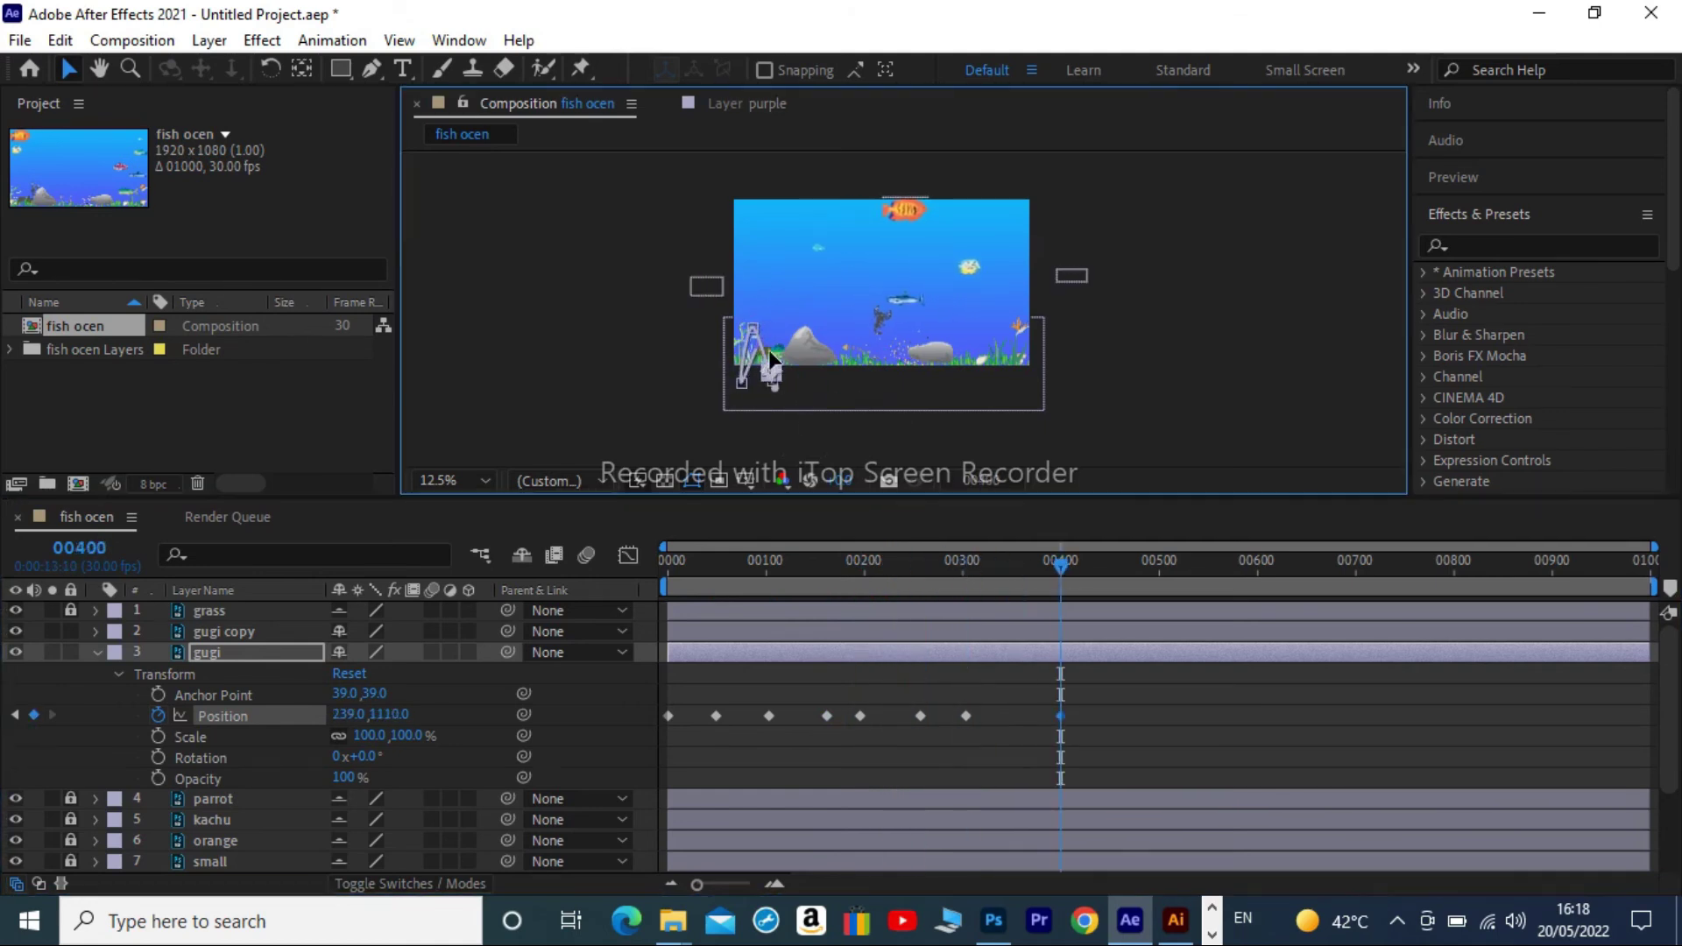
Preview gugi's animation from frame 0, then collapse the gugi layer.
key("Home")
key("space")
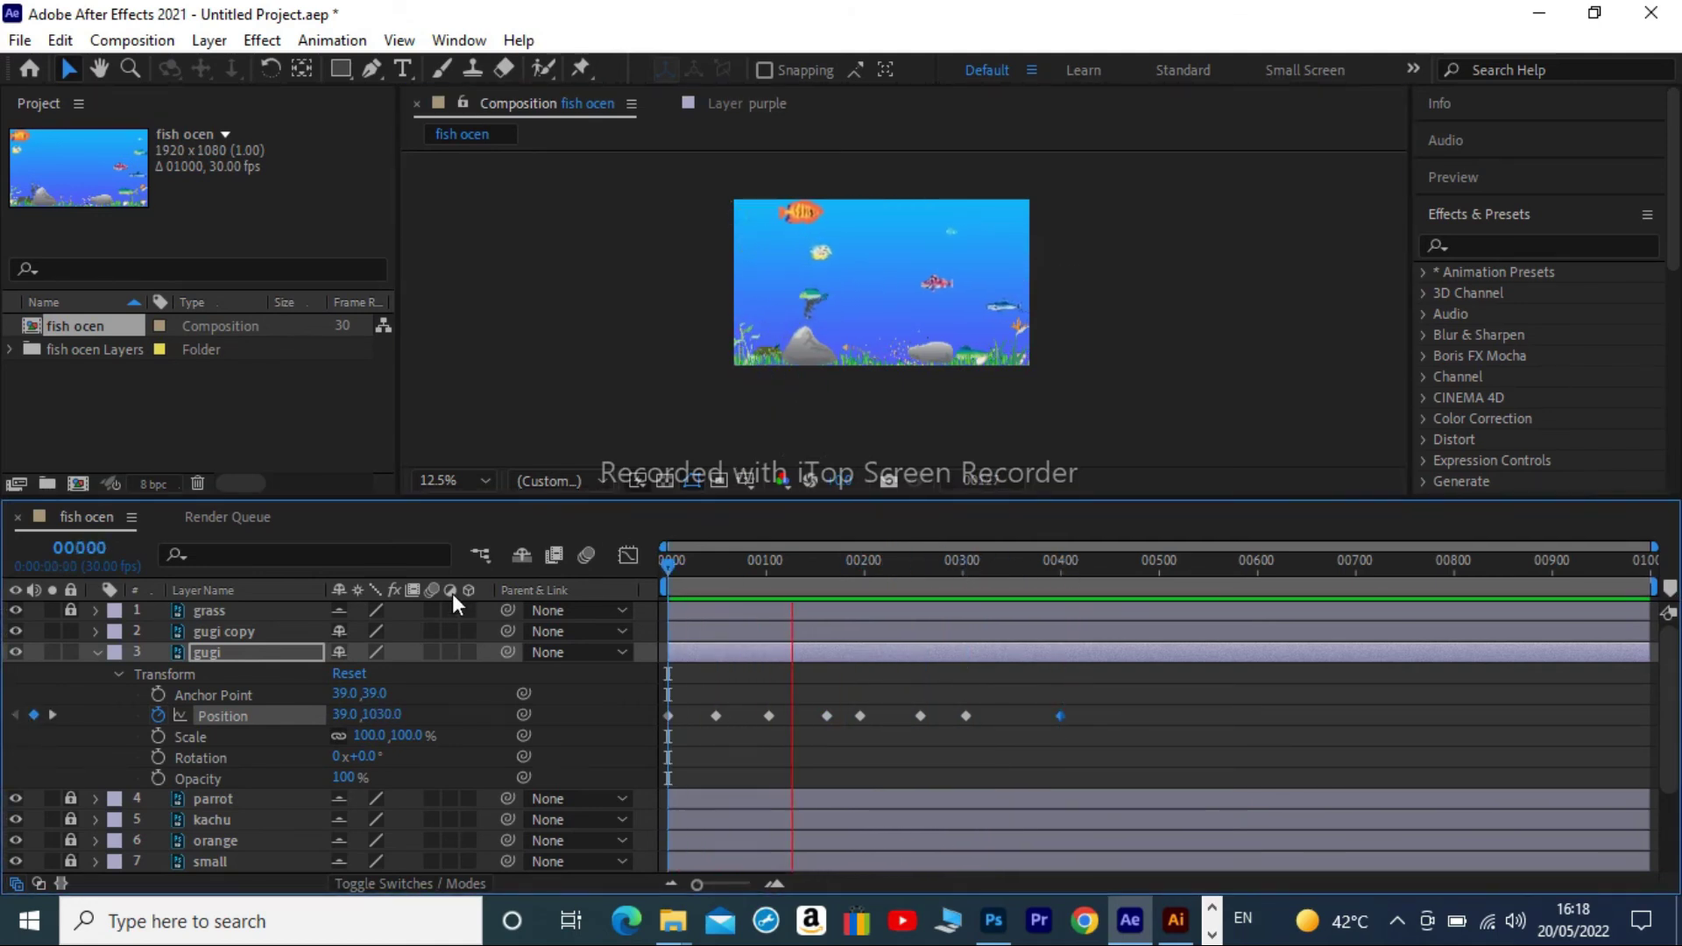
key("space")
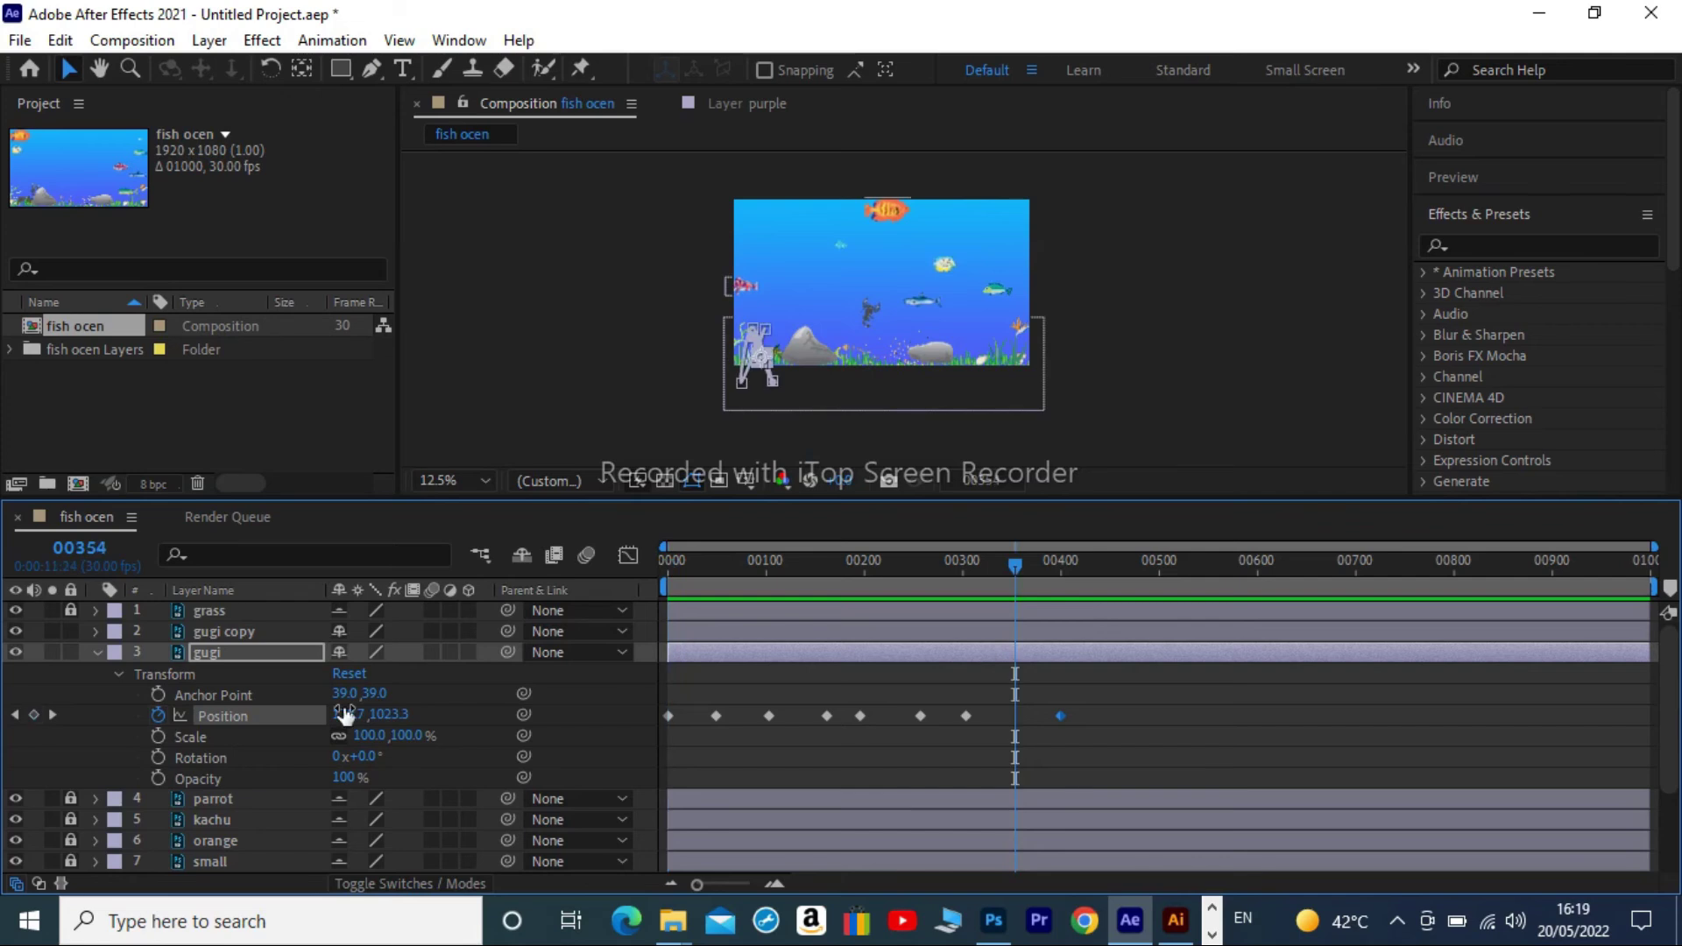
left_click(96, 653)
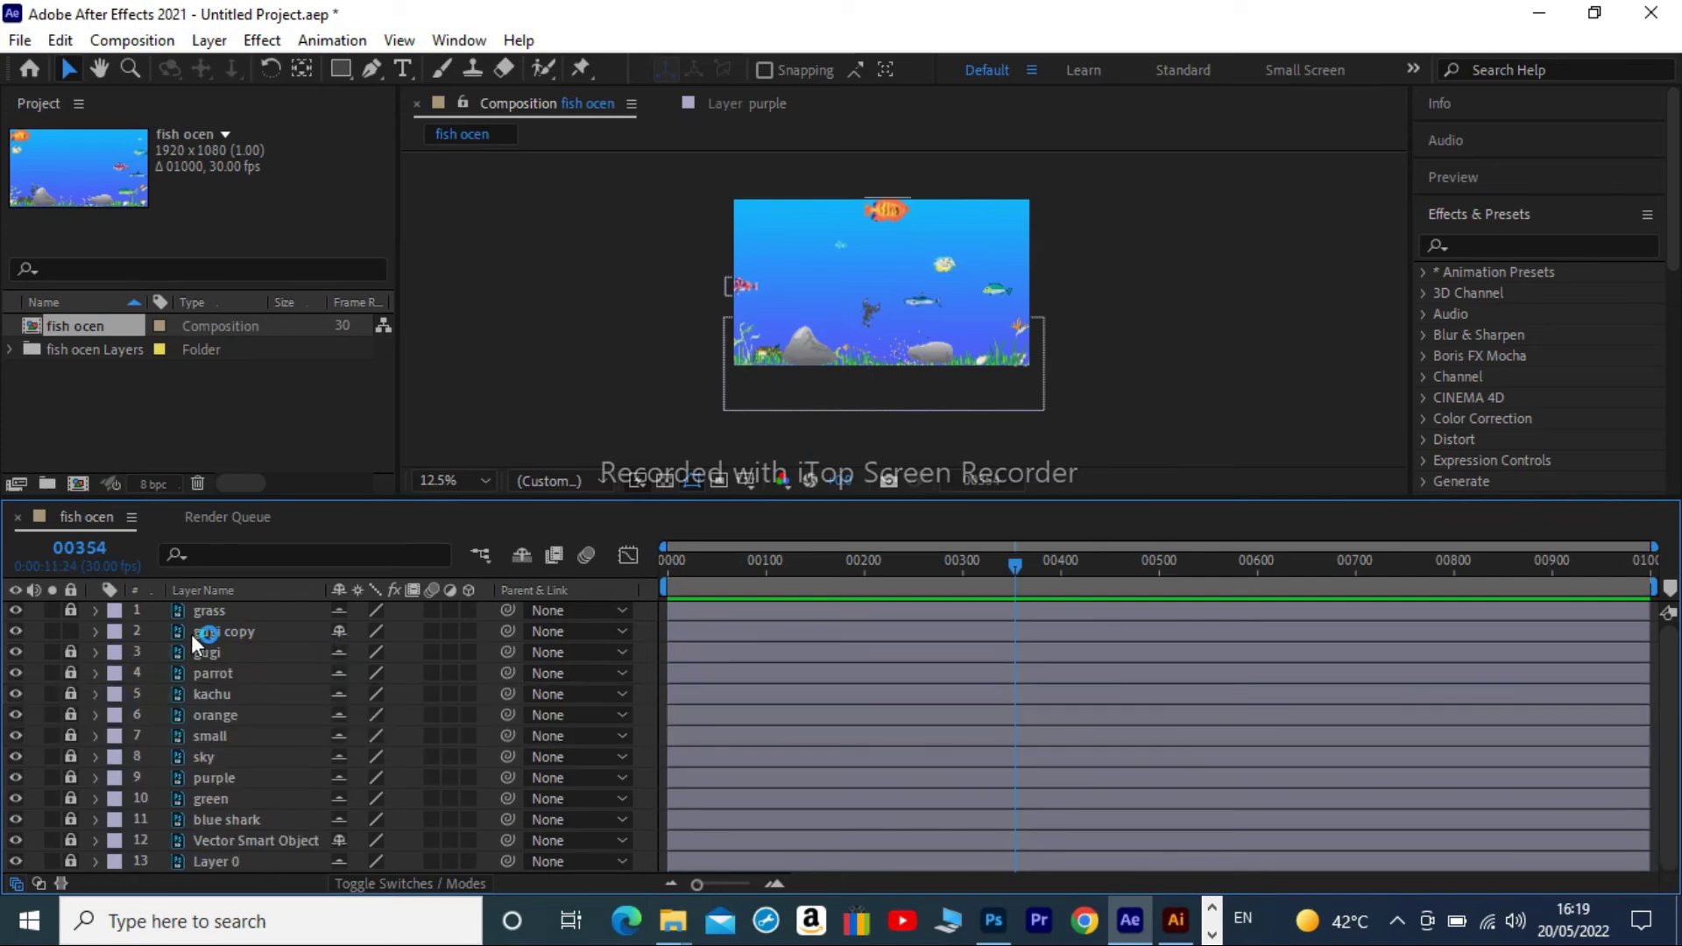
Enable the Position stopwatch on the gugi copy layer at frame 0.
left_click(191, 632)
left_click(96, 630)
left_click(118, 653)
key("Home")
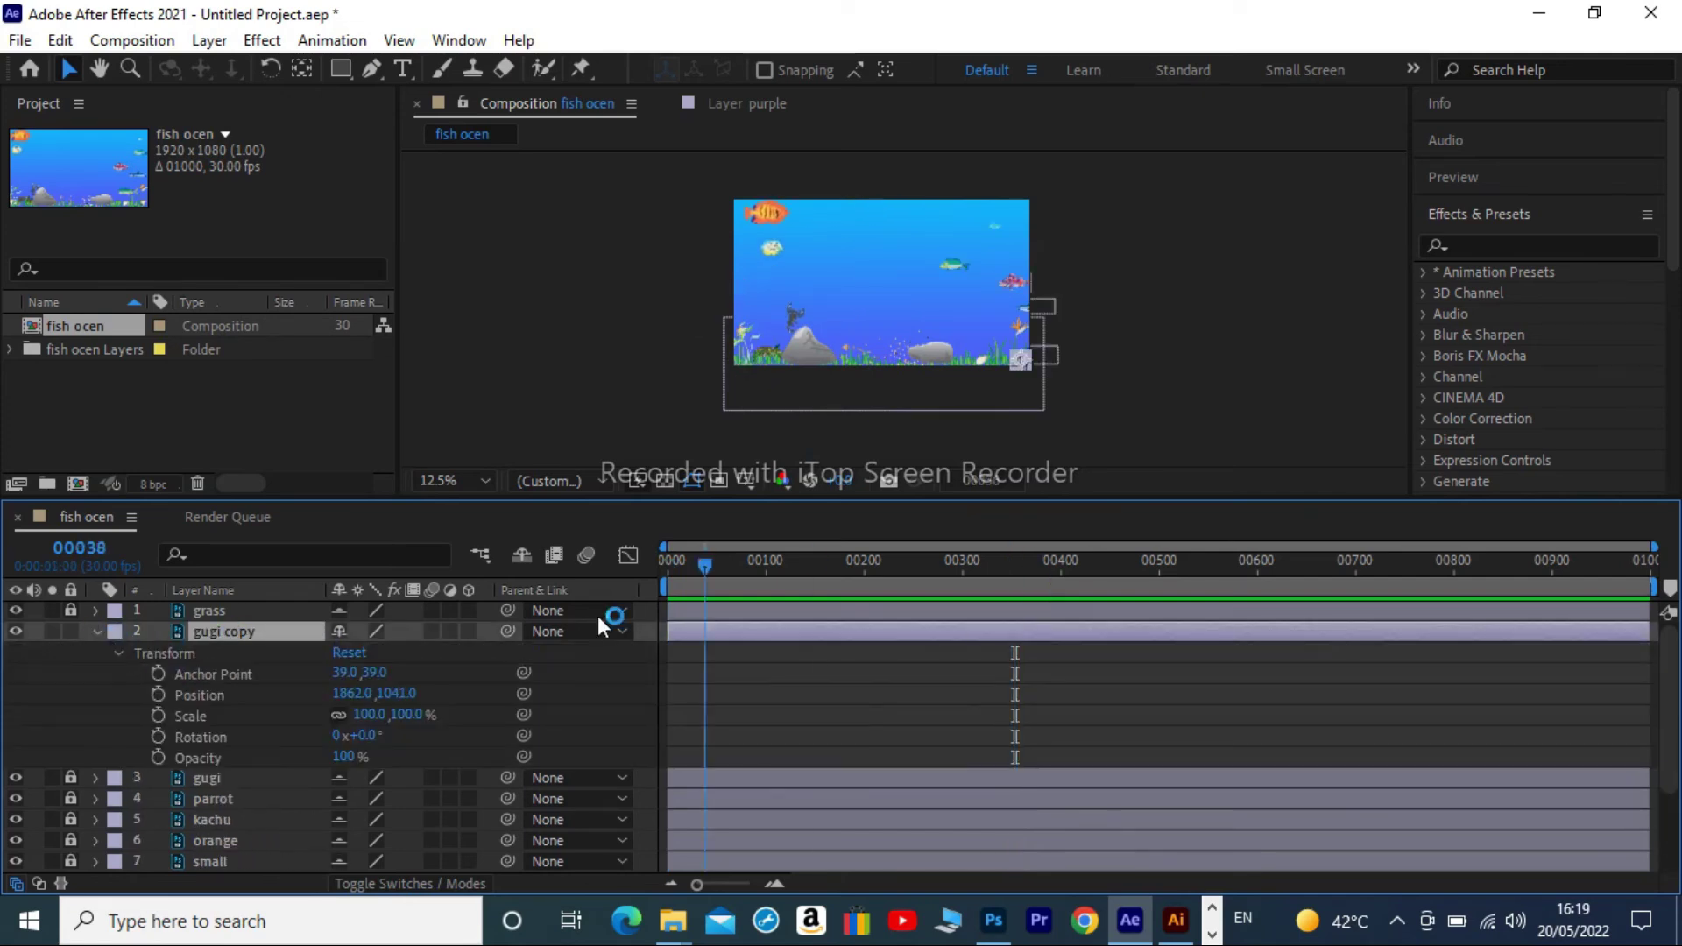
left_click(263, 694)
Set gugi copy's early position keyframes, moving it up-left, then toward the centre.
mouse_move(1010, 359)
left_mouse_down()
mouse_move(974, 338)
mouse_move(944, 381)
left_mouse_up()
left_click(769, 560)
left_click(866, 560)
left_click(959, 565)
mouse_move(920, 286)
left_mouse_down()
mouse_move(911, 386)
mouse_move(853, 270)
mouse_move(849, 386)
mouse_move(773, 285)
mouse_move(751, 341)
left_mouse_up()
left_click(1050, 565)
left_click(1165, 565)
Add later gugi copy keyframes through frames 00695 and 00738, ending at 1838,1017 near frame 994.
left_click(1250, 565)
left_click(1299, 565)
left_click(1351, 565)
left_click(1393, 565)
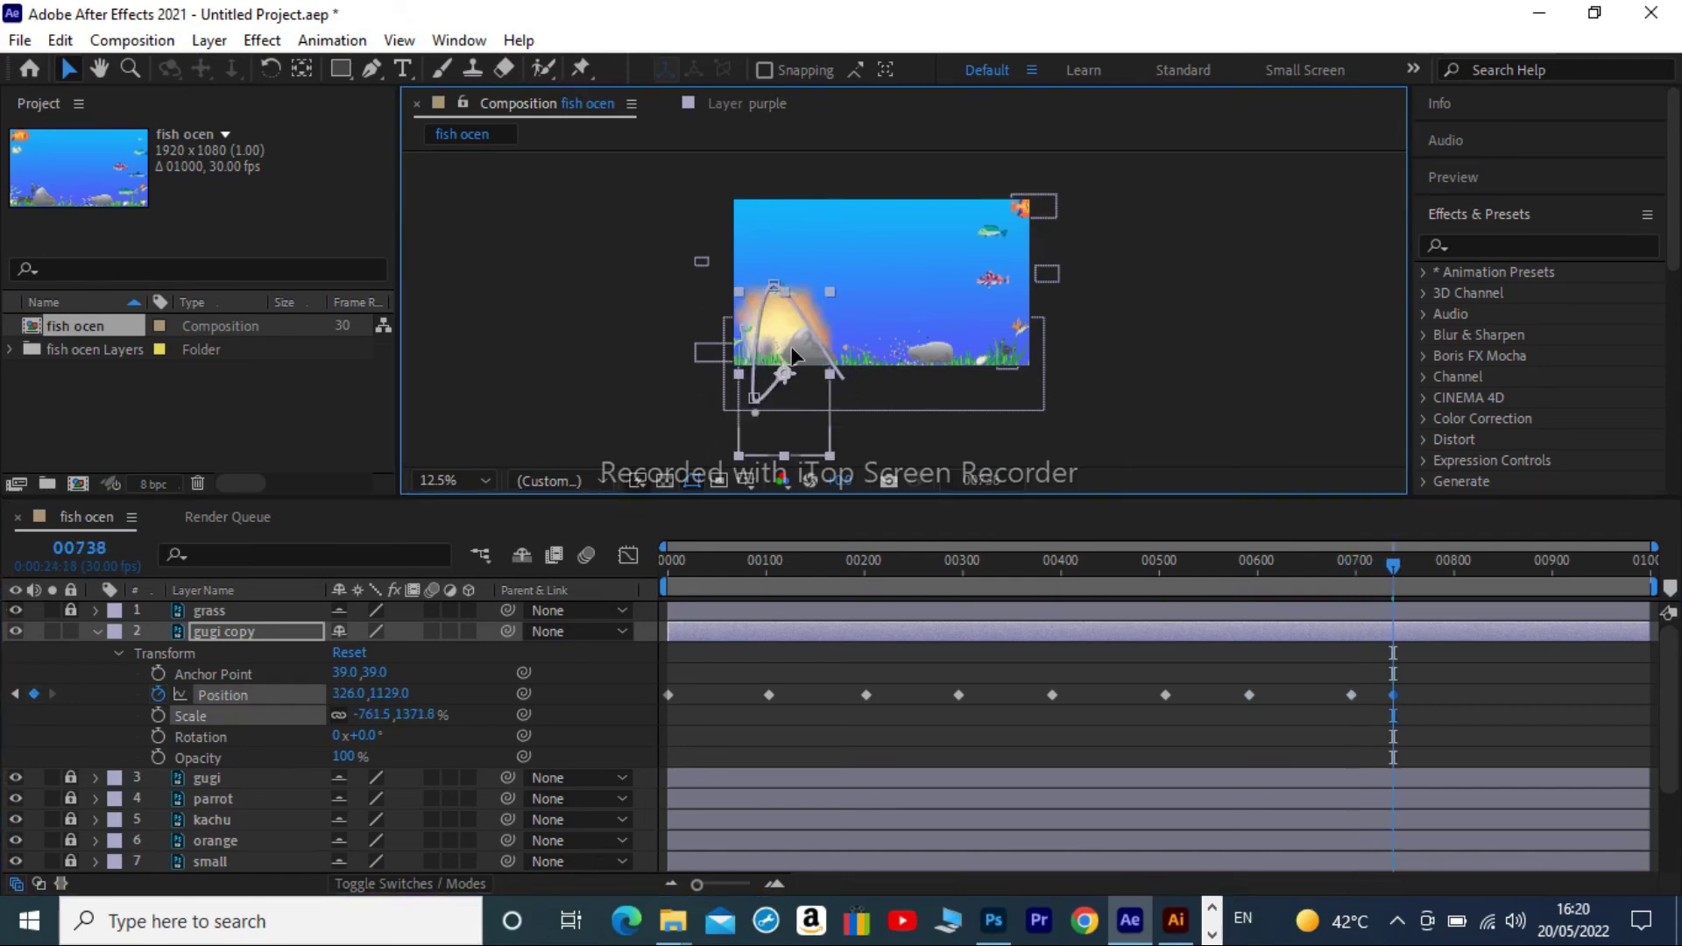
left_click(1453, 565)
mouse_move(785, 283)
left_mouse_down()
mouse_move(911, 361)
mouse_move(983, 353)
left_mouse_up()
left_click(1552, 565)
left_click(1645, 566)
Preview the gugi copy animation from frame 0 and collapse its layer.
key("Home")
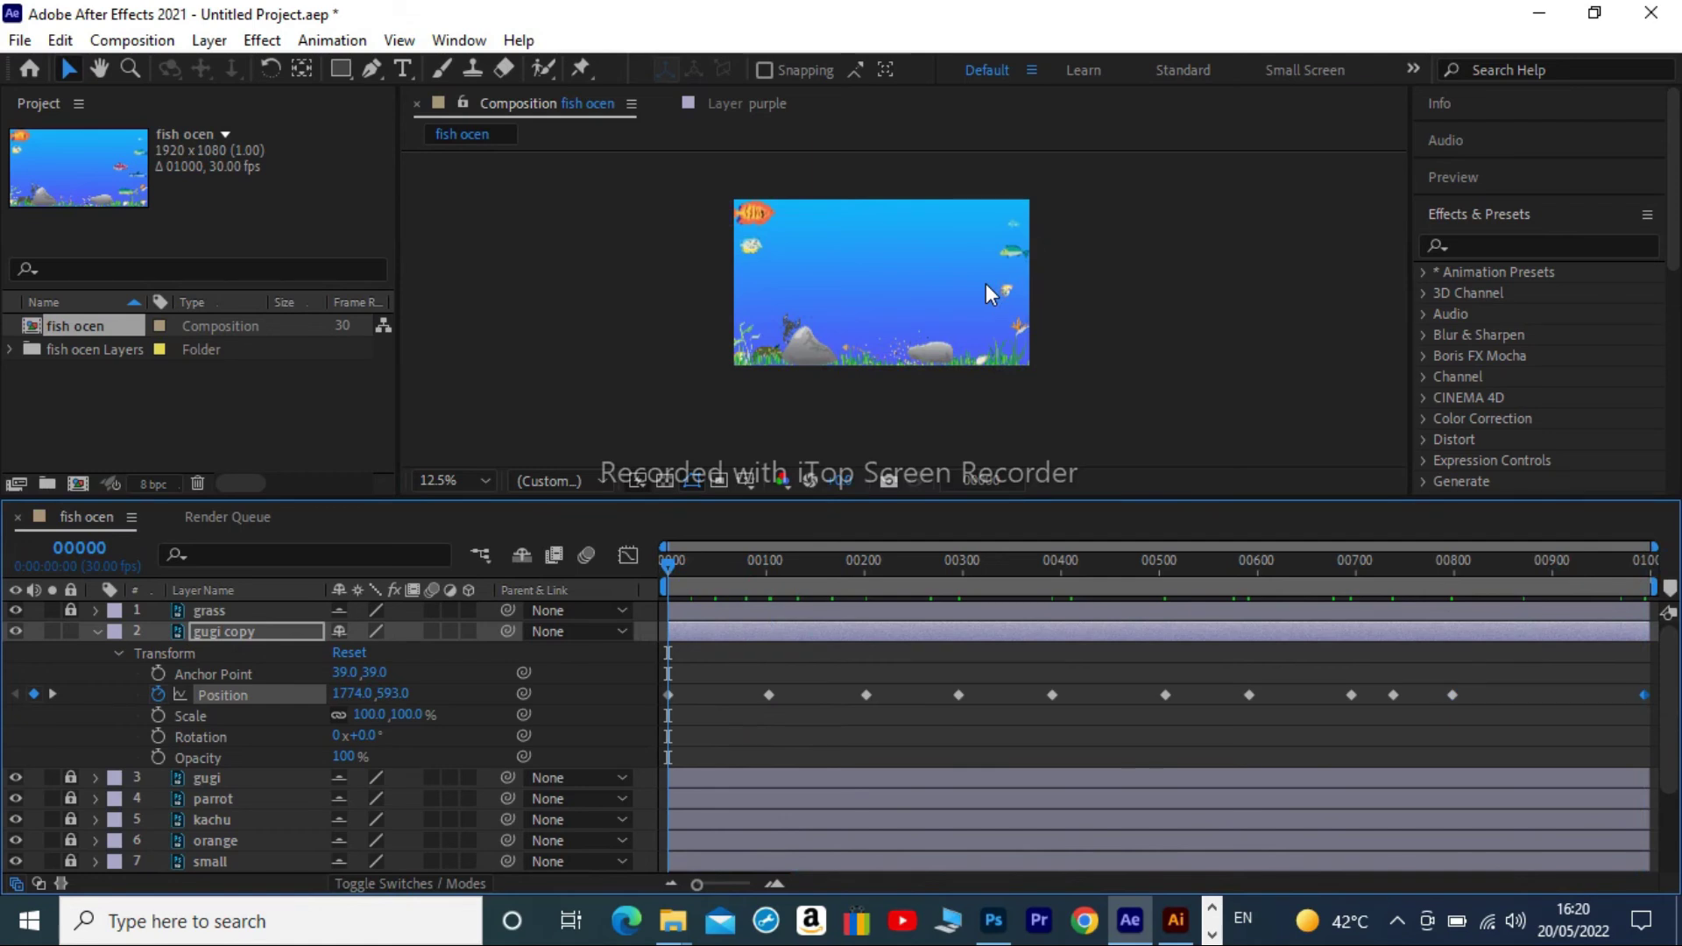
key("space")
left_click(96, 631)
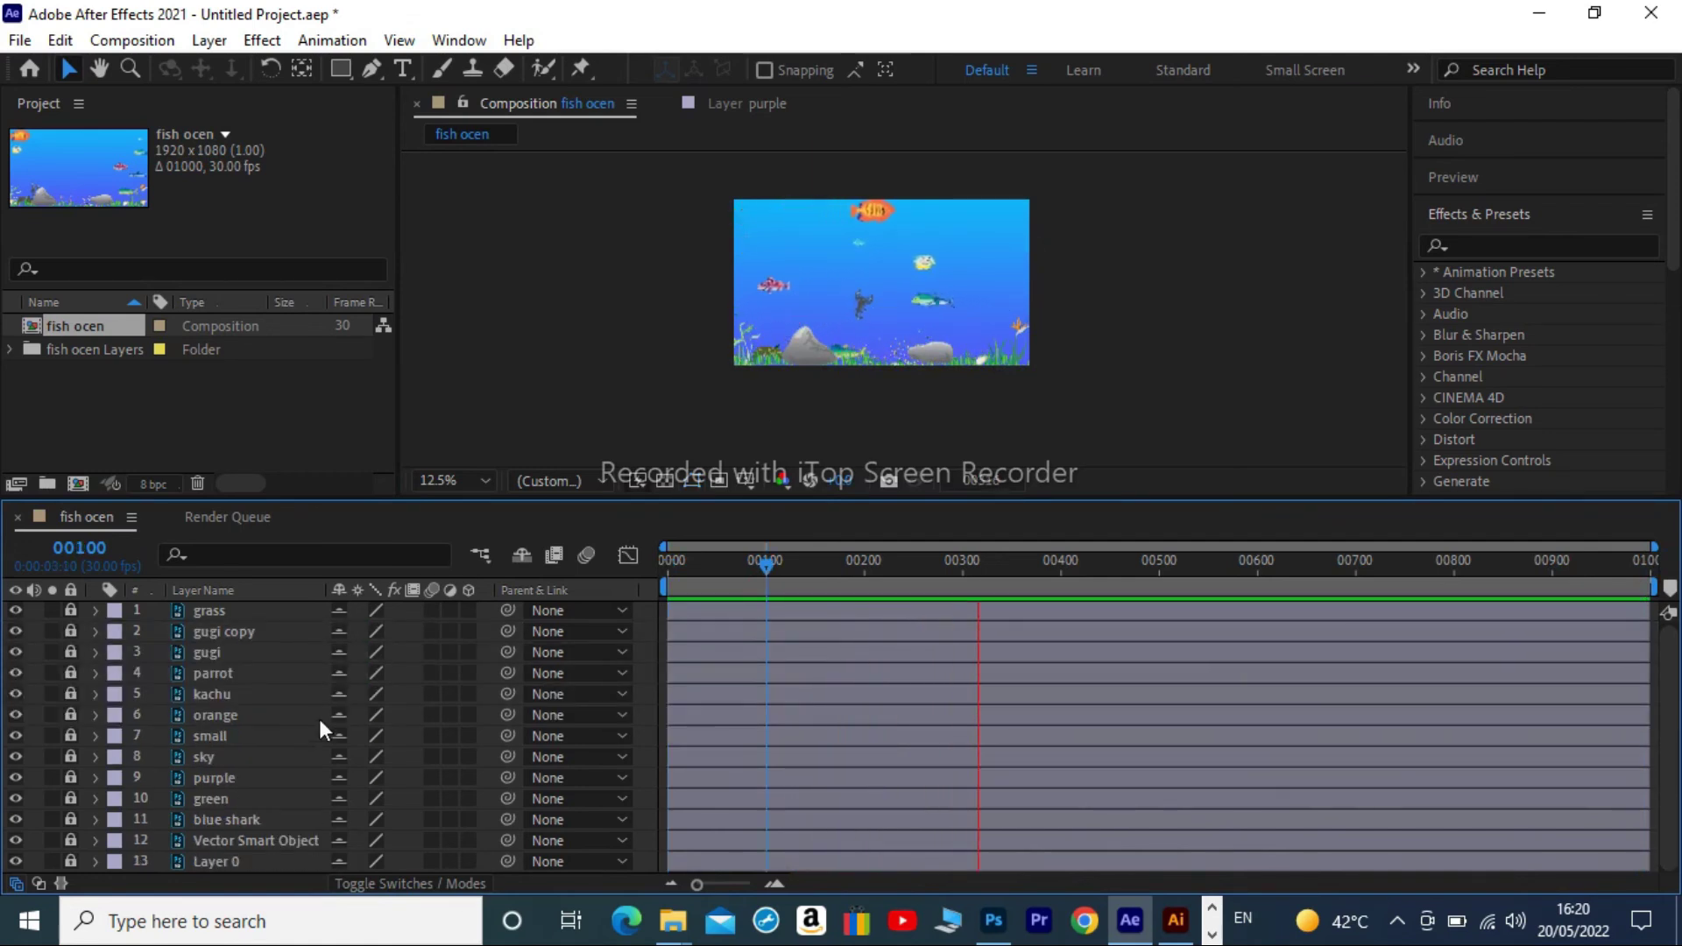
Enlarge the viewer and save the project as 'fish ocen 1' in Desktop\Ae projects.
left_click_drag(915, 504, 928, 719)
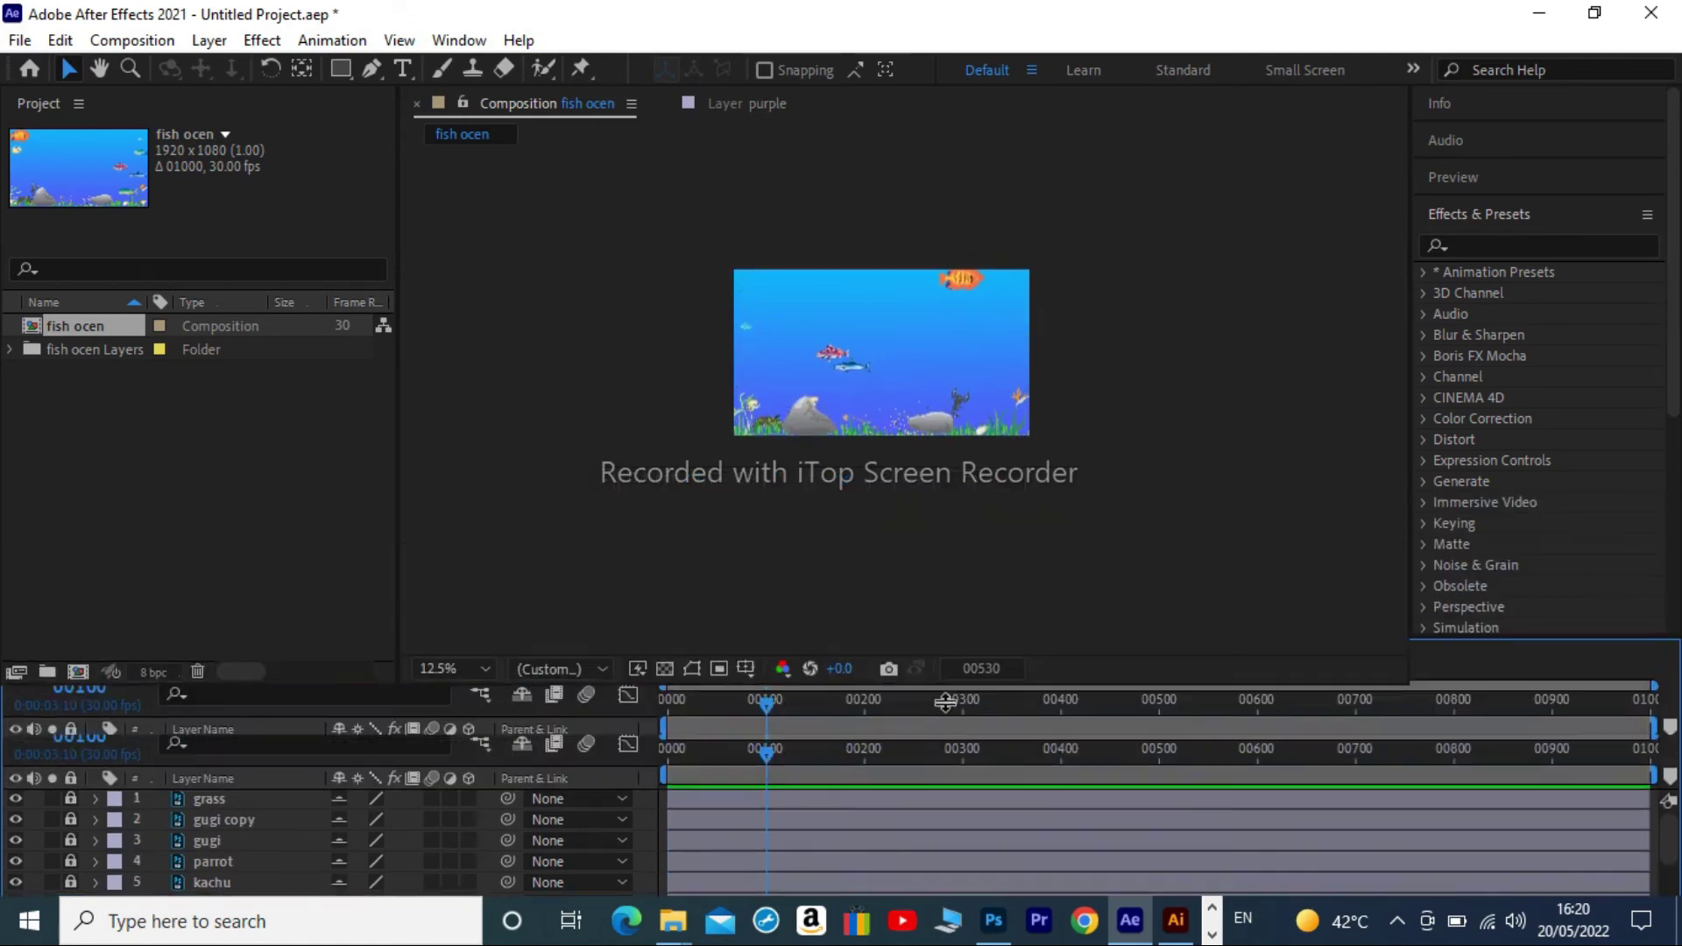
key("space")
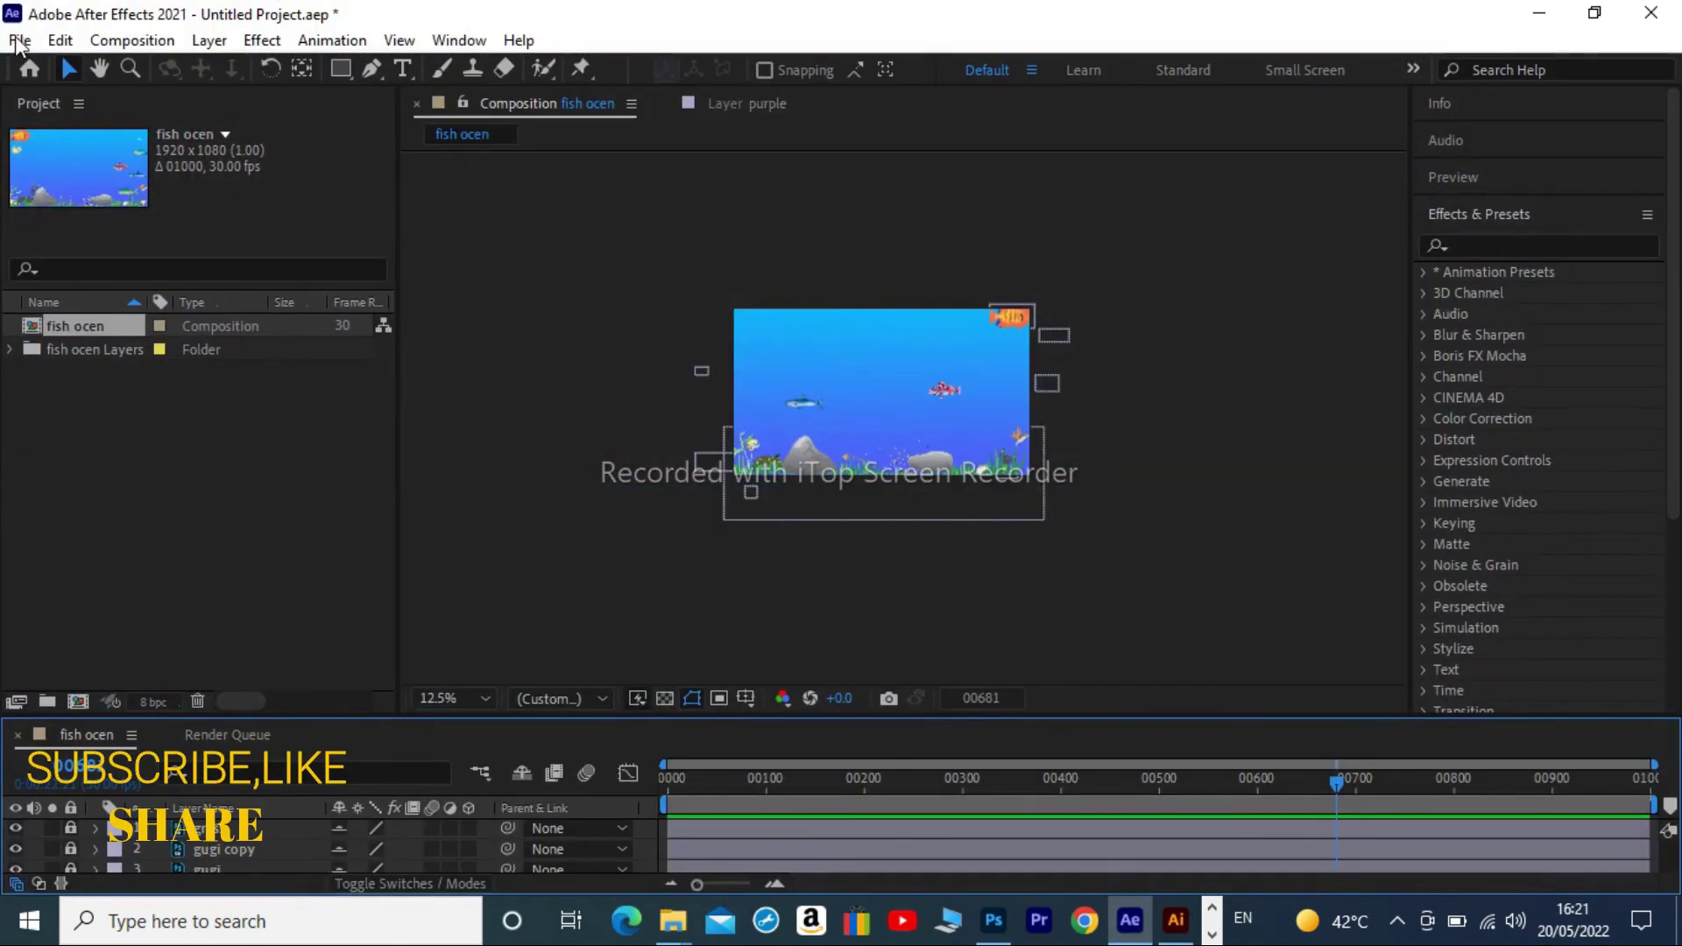
left_click(19, 40)
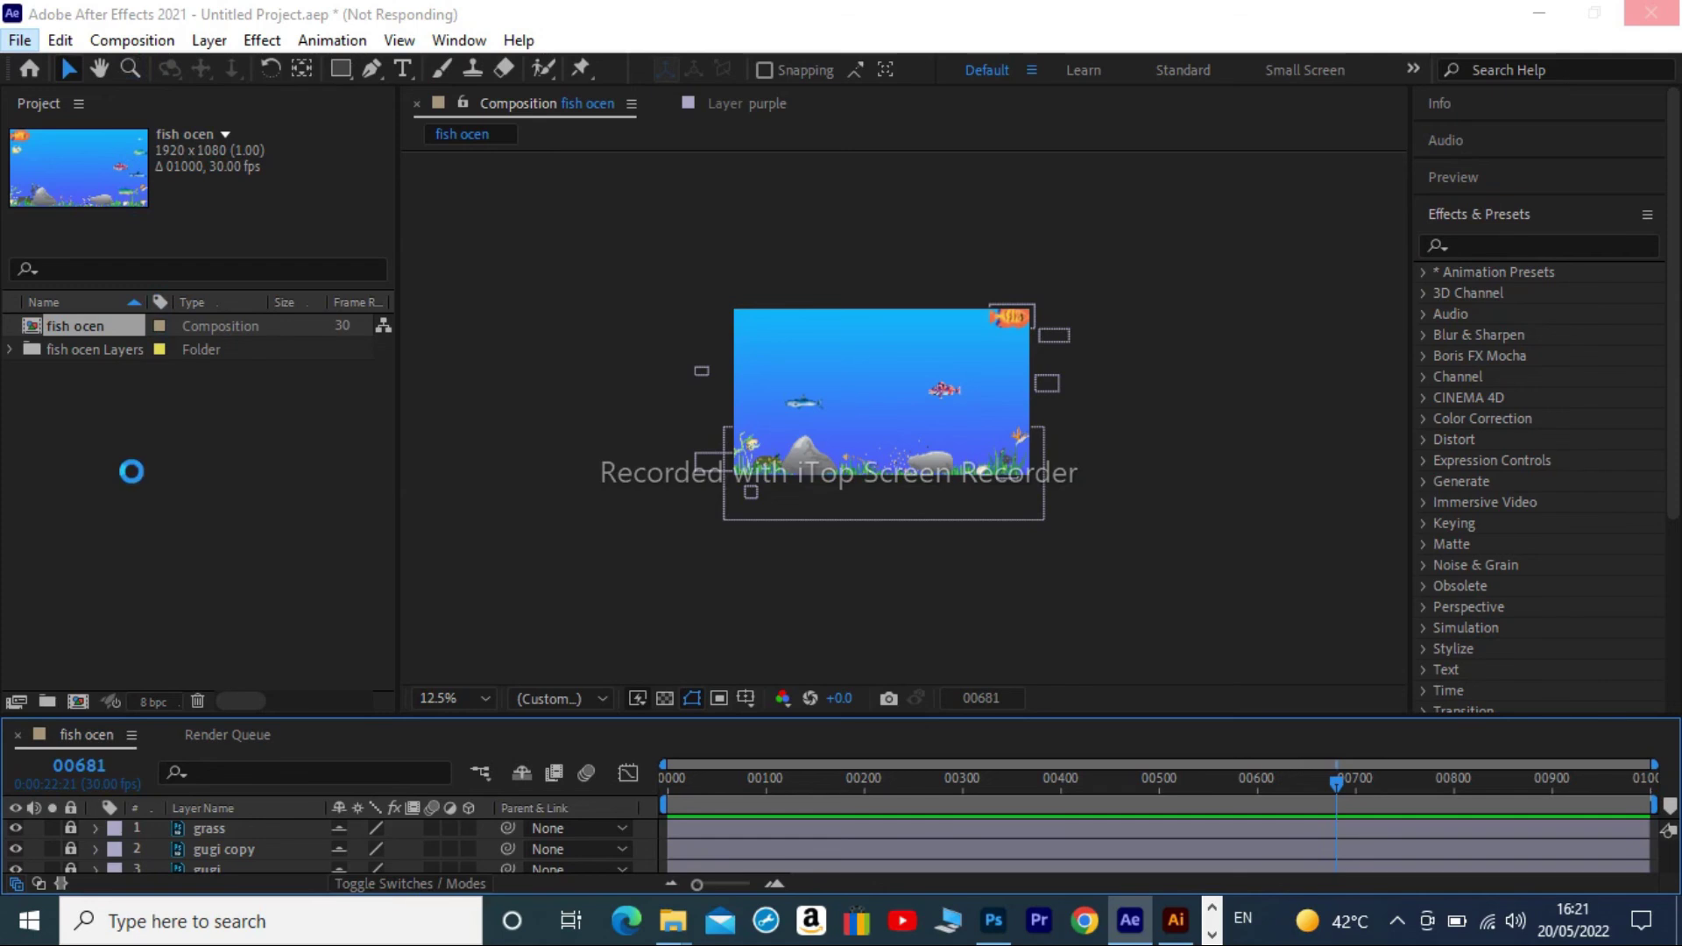
mouse_move(316, 241)
left_click(432, 252)
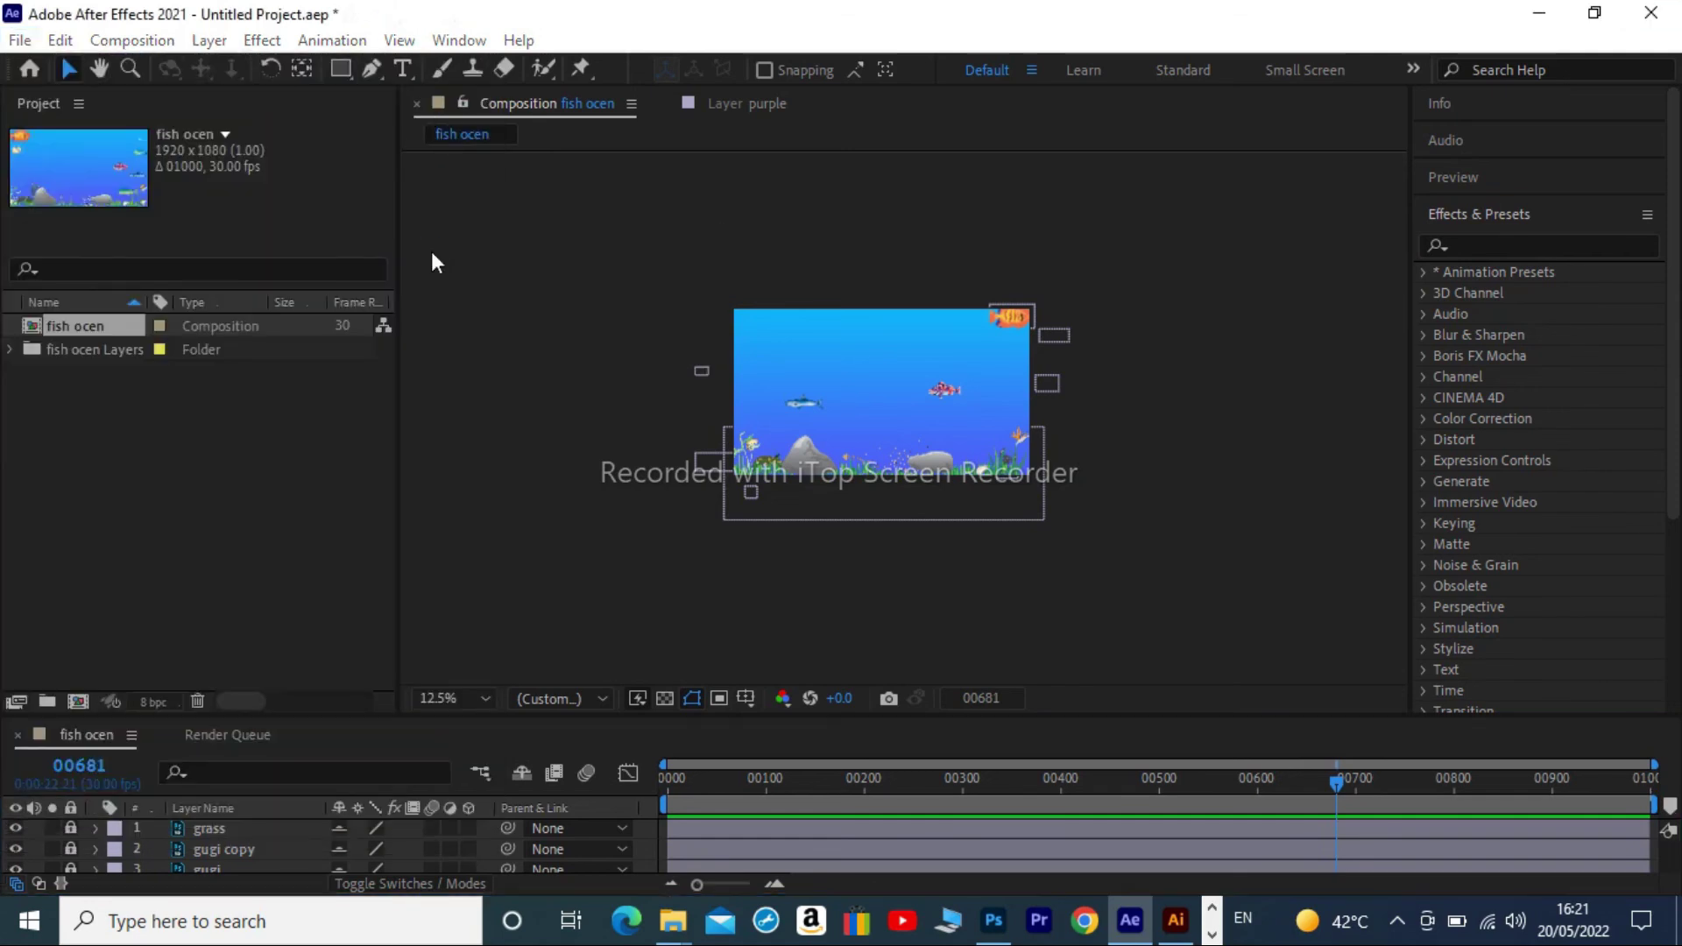
left_click(123, 306)
double_click(298, 252)
type("fish ocen 1")
key("Return")
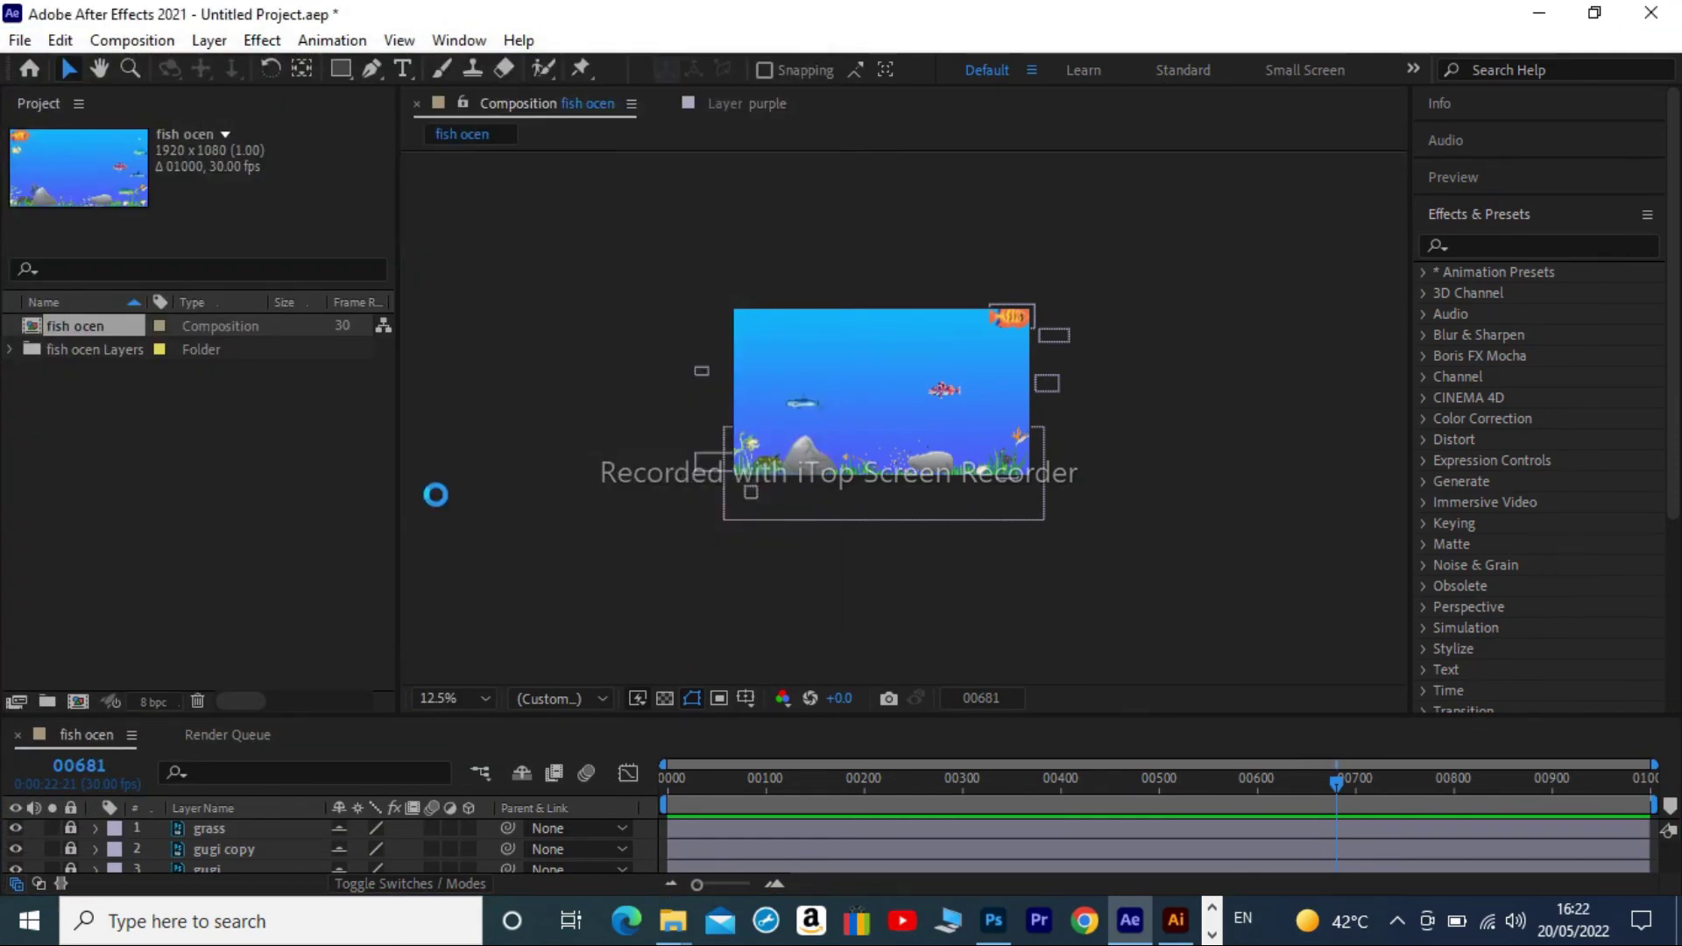
Dismiss the Composition menu and minimize After Effects to the desktop.
left_click(132, 41)
left_click(170, 223)
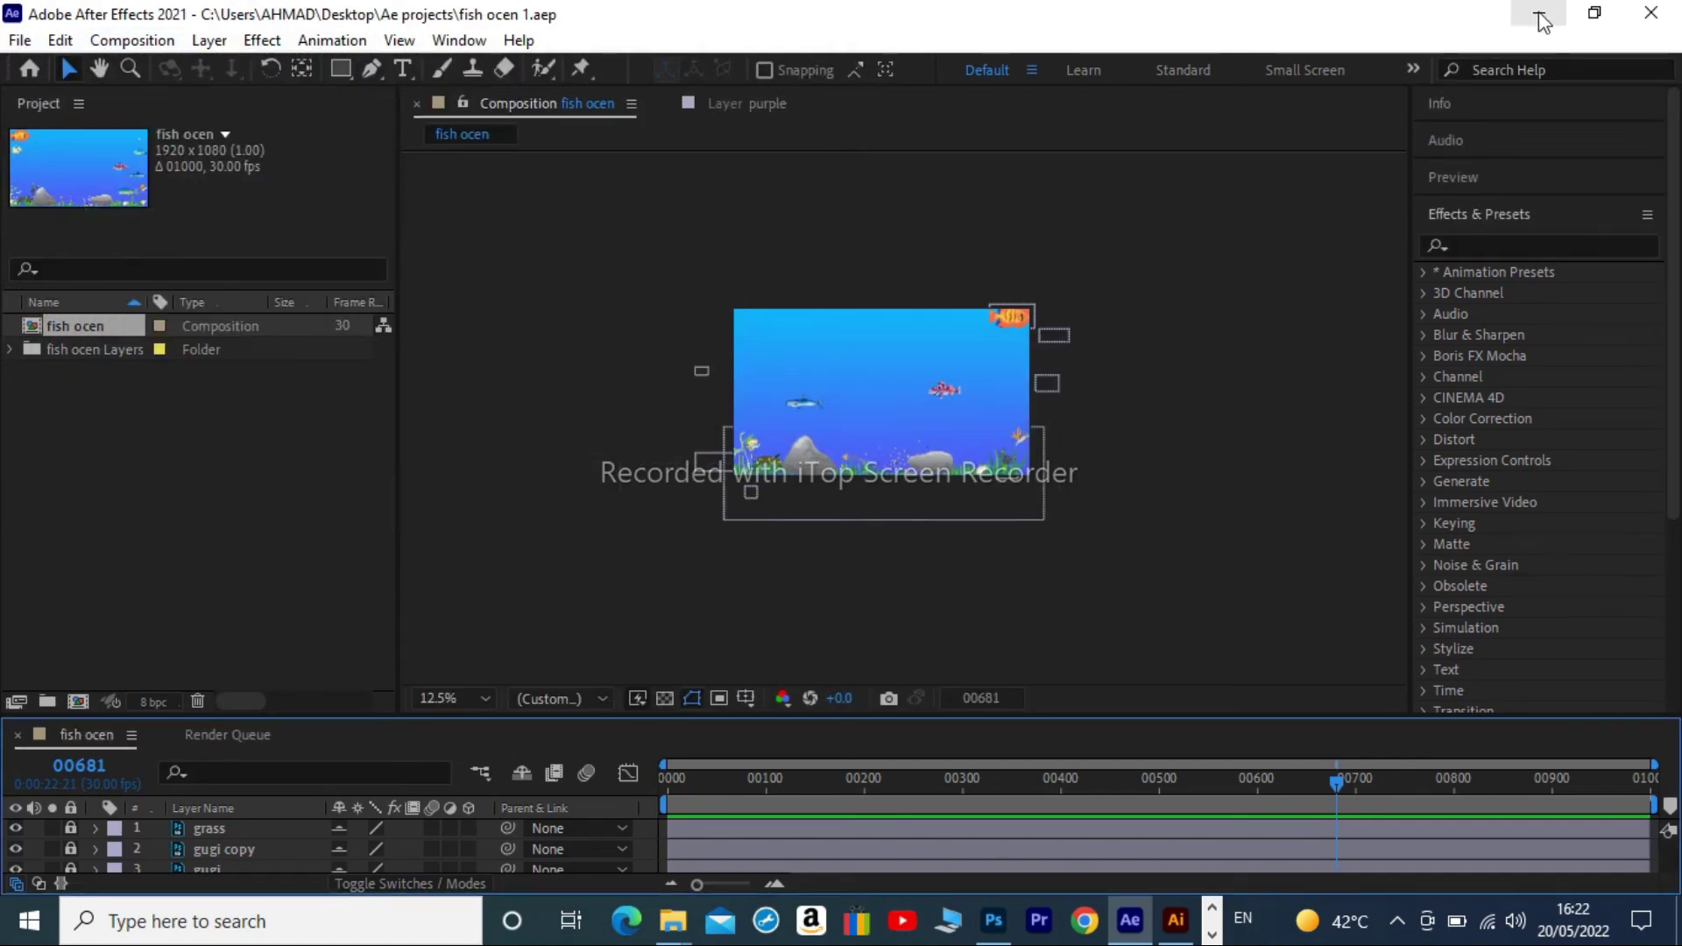
left_click(1539, 13)
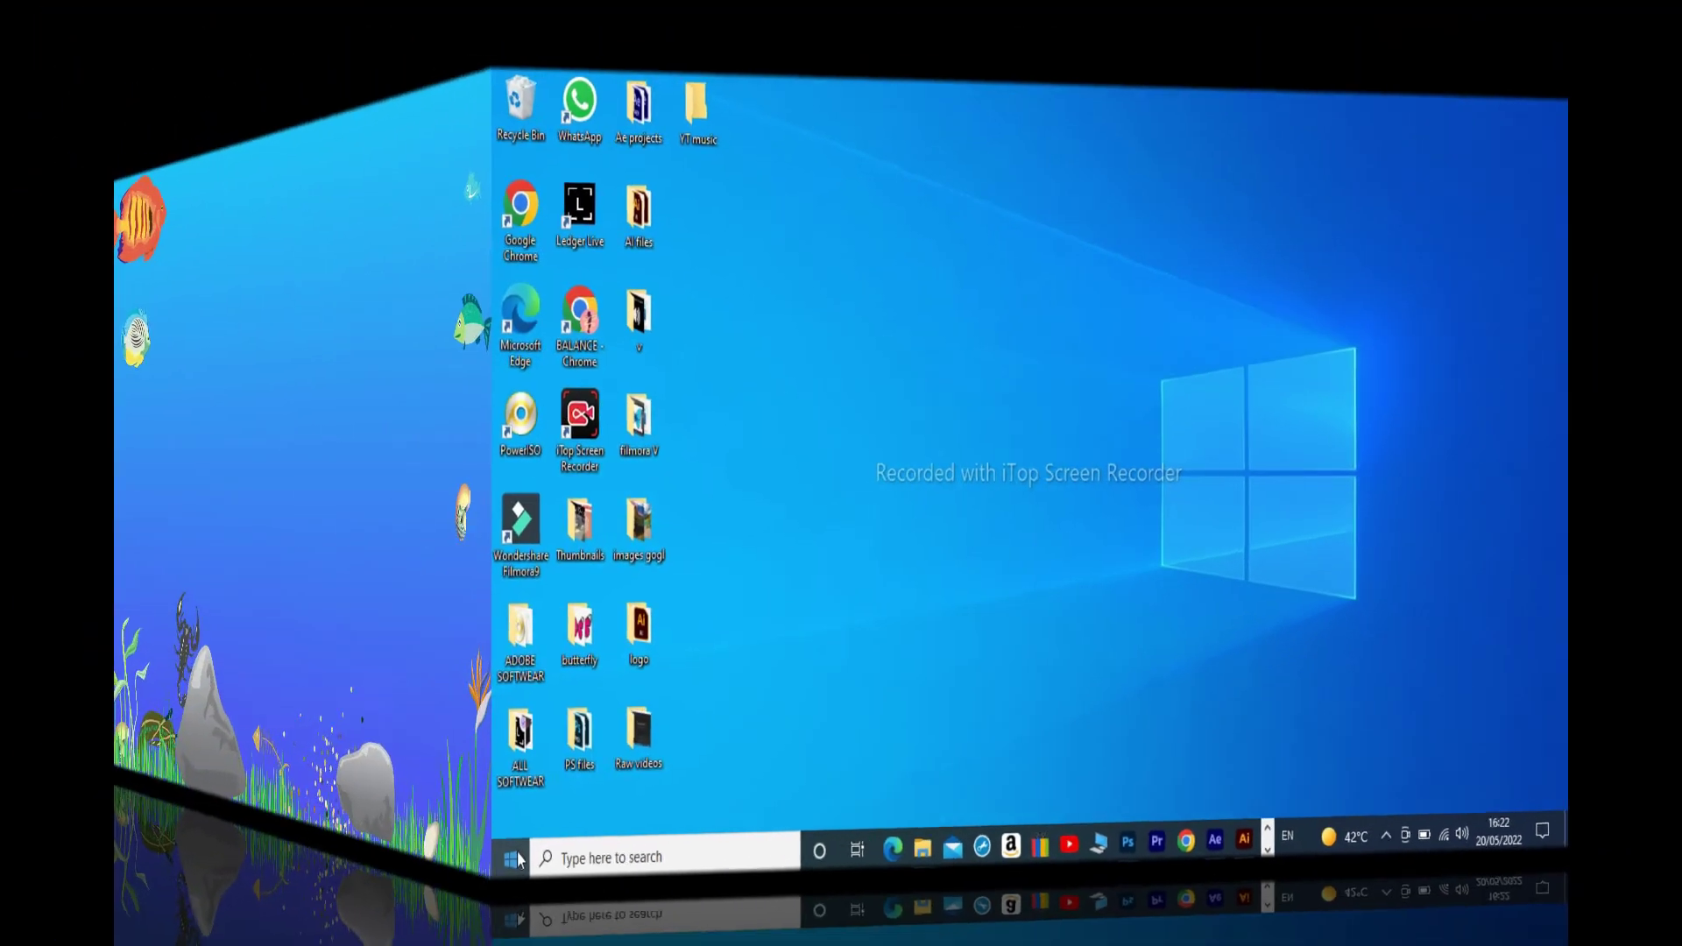